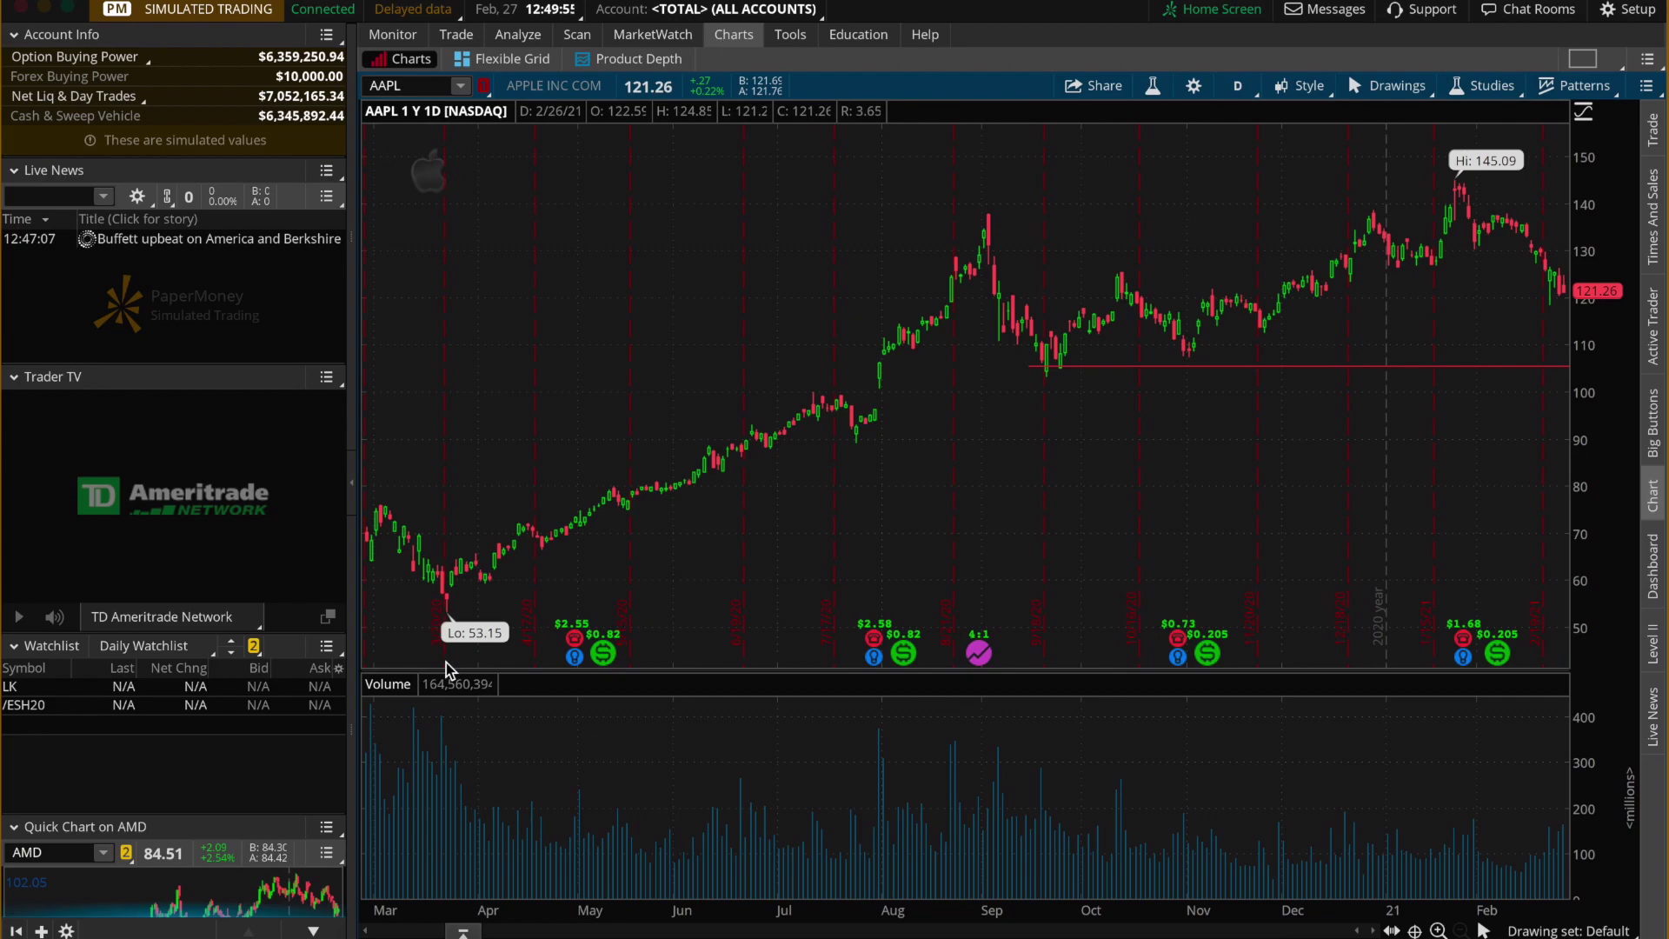
Switch to Safari and look over the Google results for opening a TD Ameritrade account
click(490, 932)
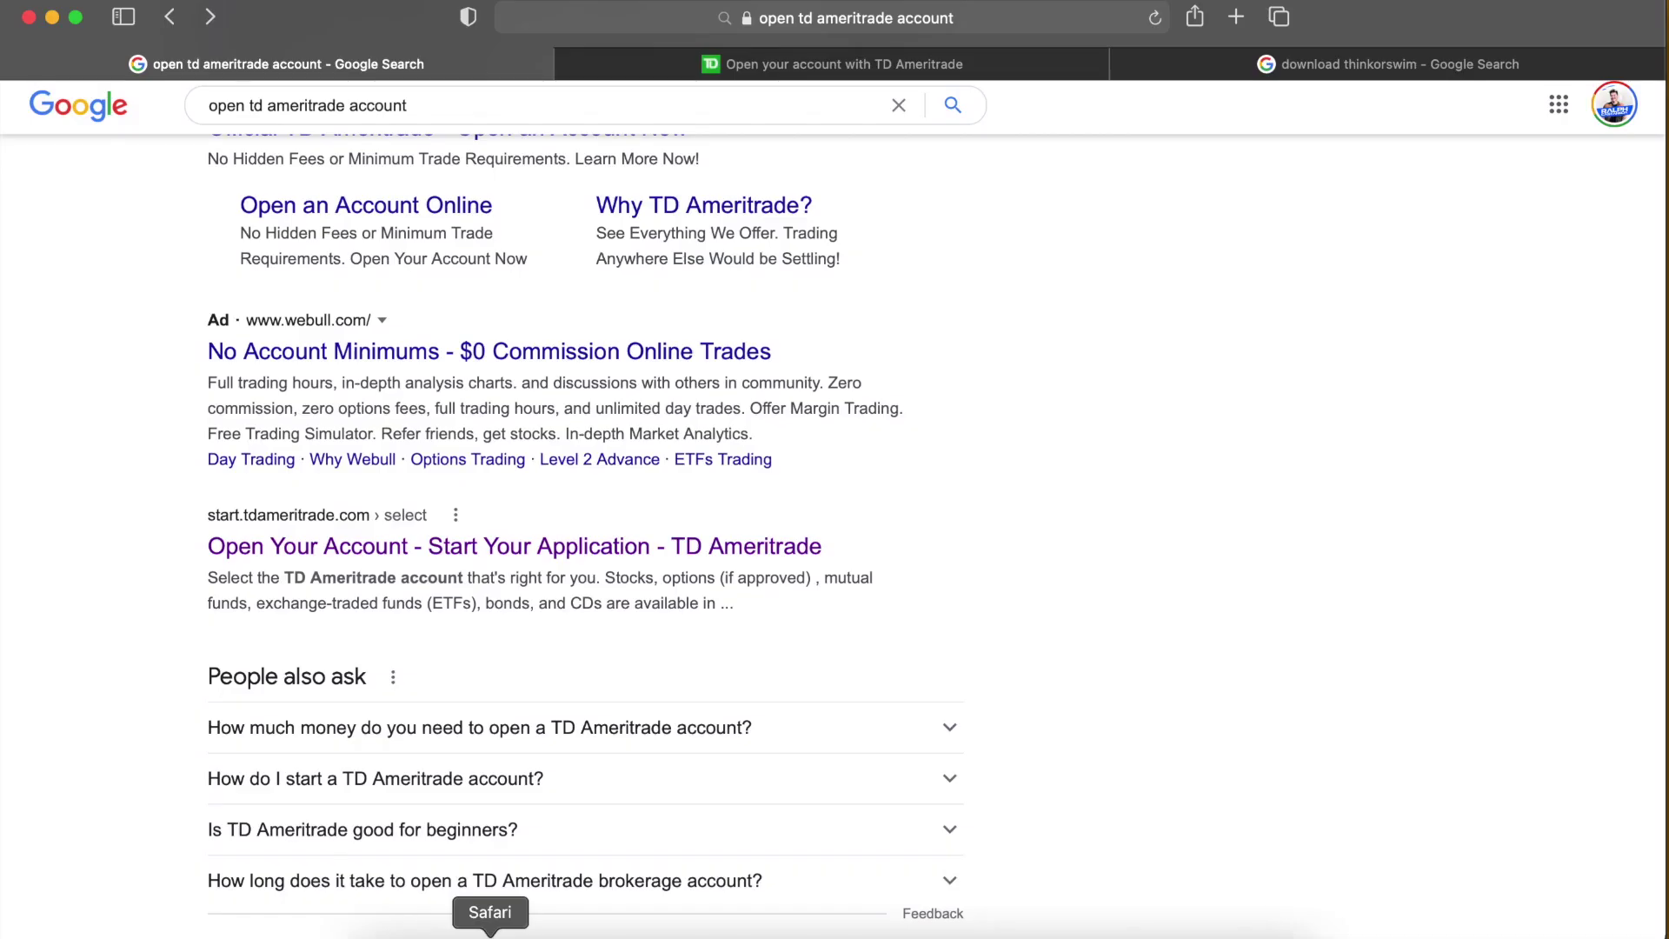
scroll(615, 826, up, 2)
scroll(620, 824, down, 2)
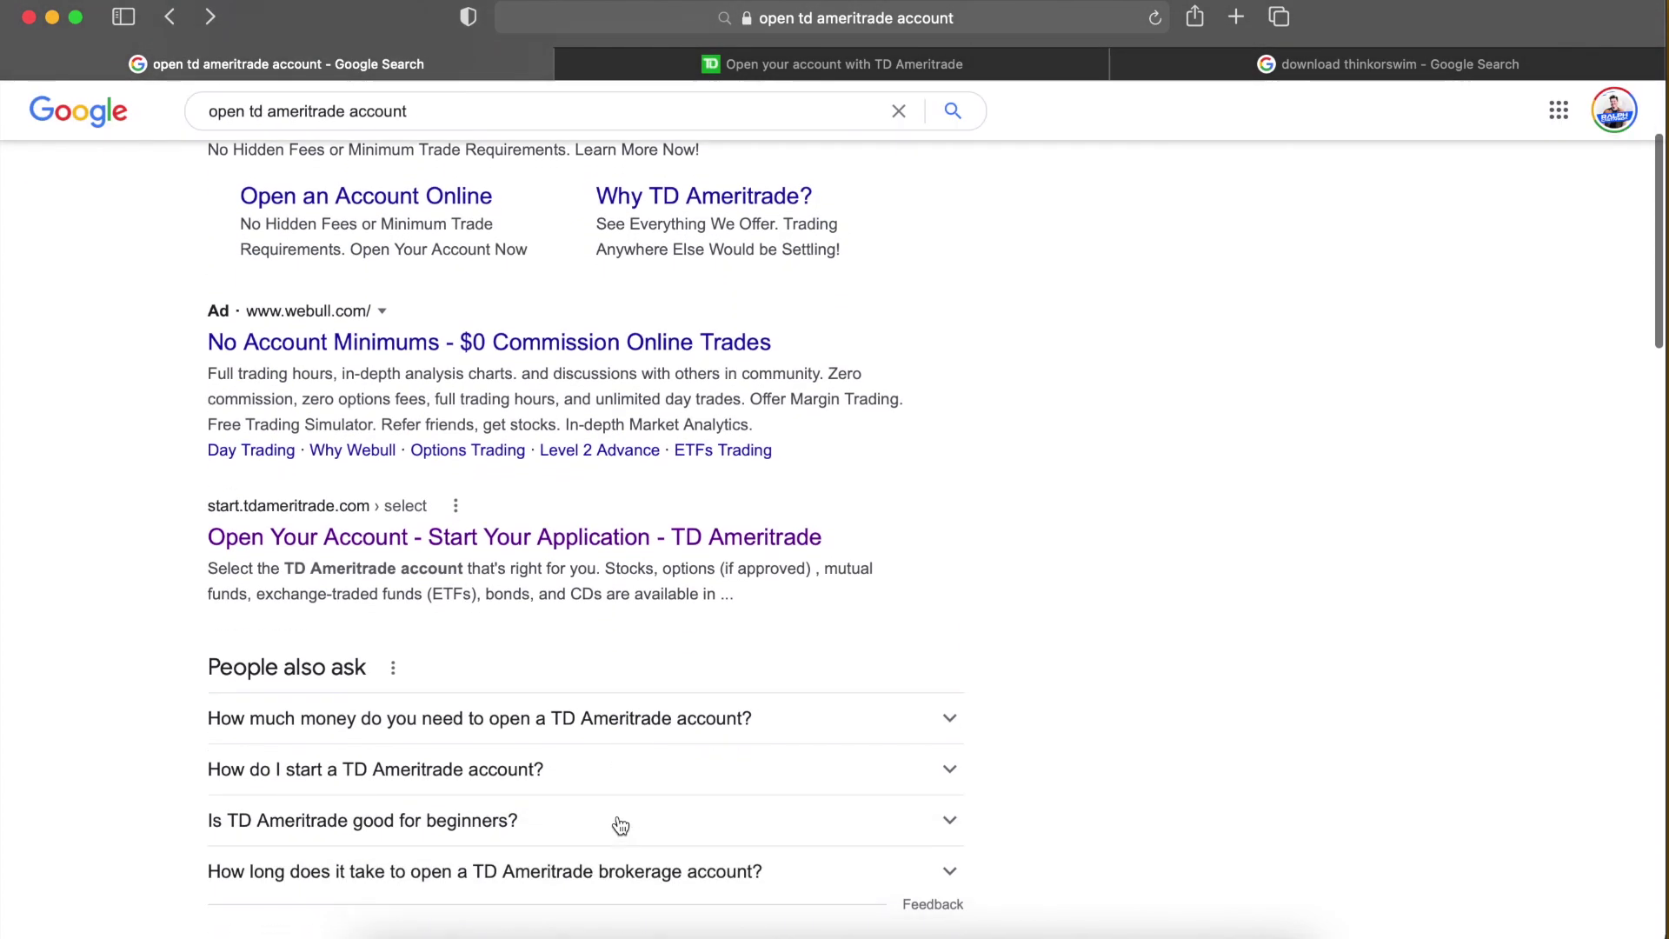
scroll(620, 824, down, 1)
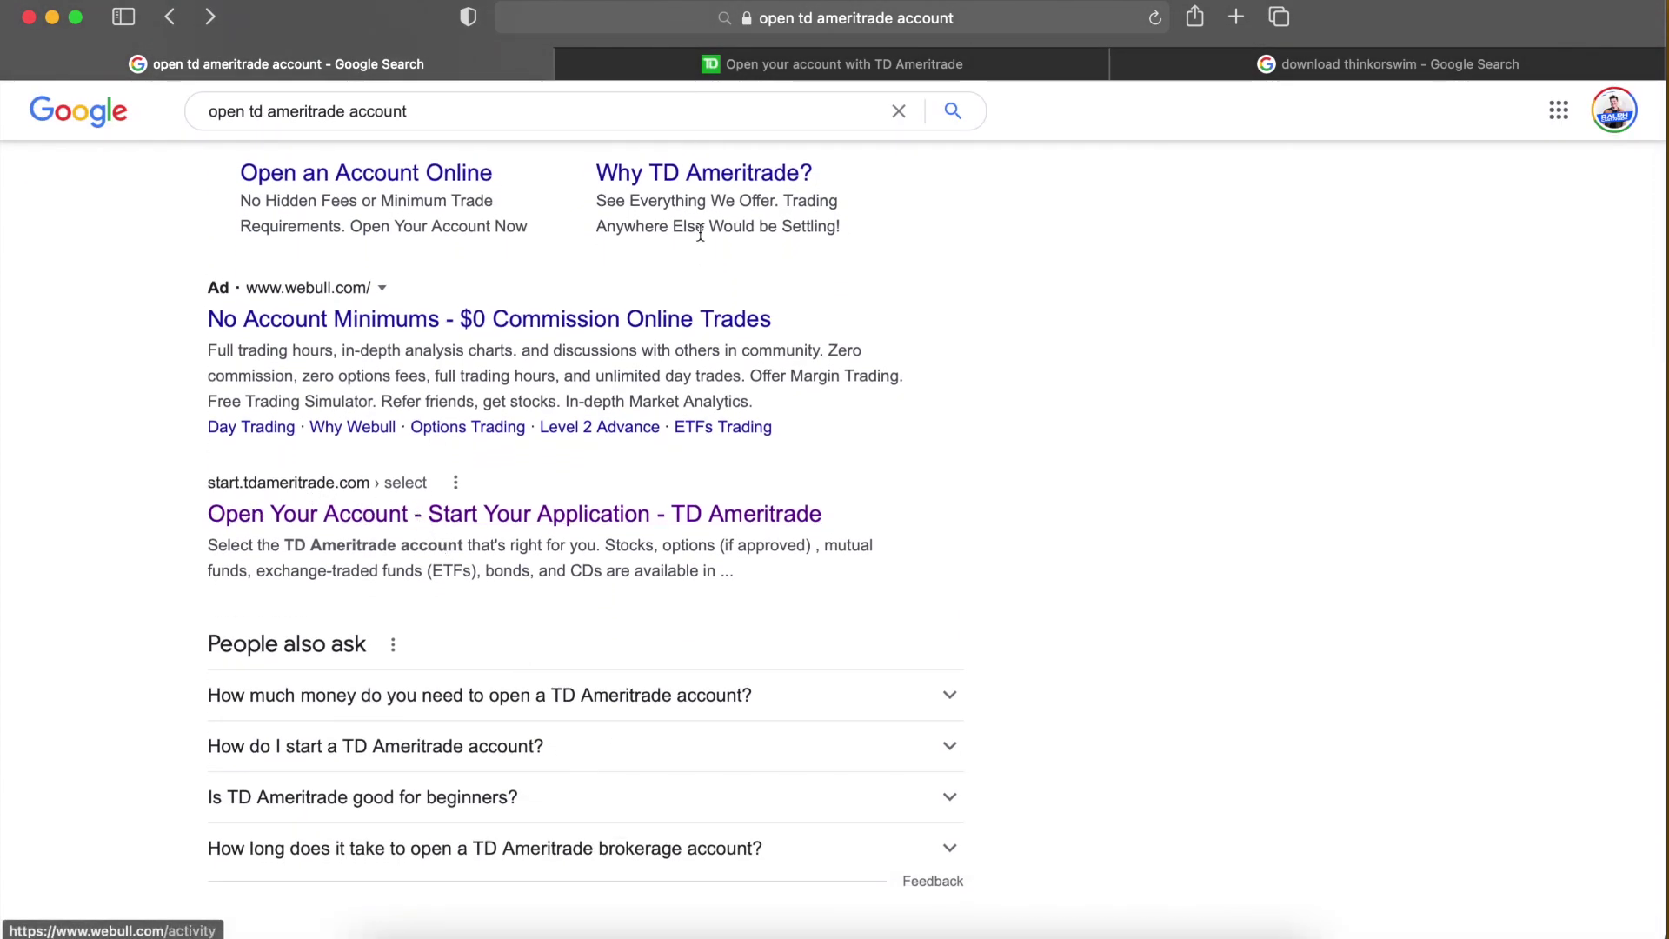
click(808, 64)
scroll(892, 434, down, 1)
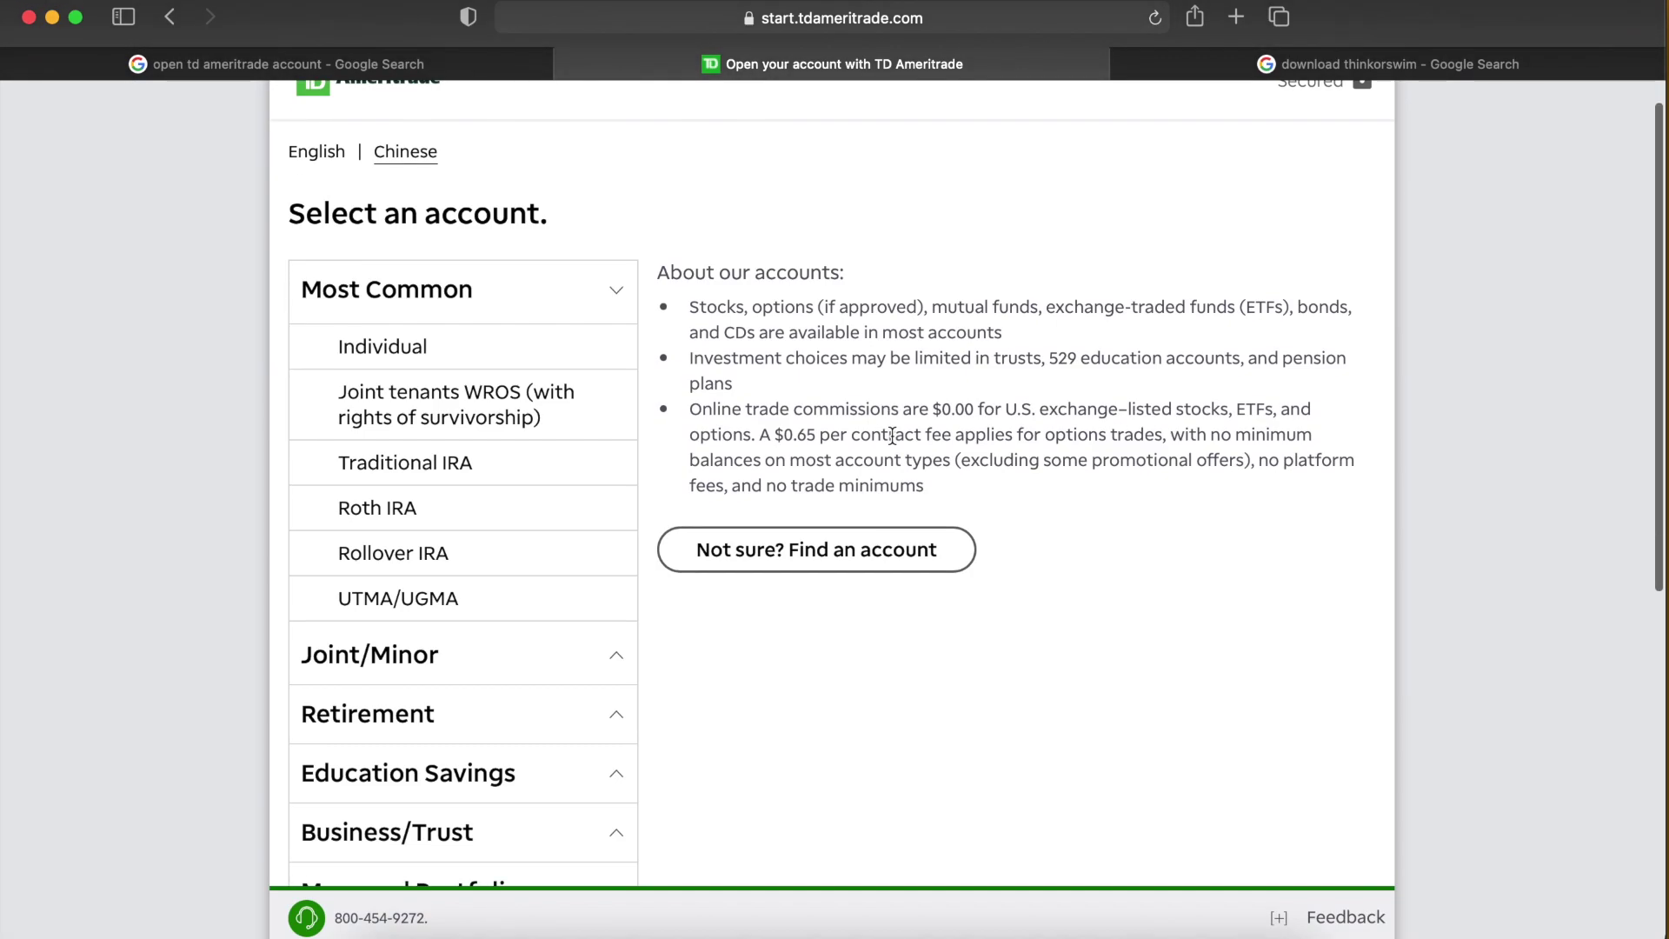
scroll(892, 434, down, 2)
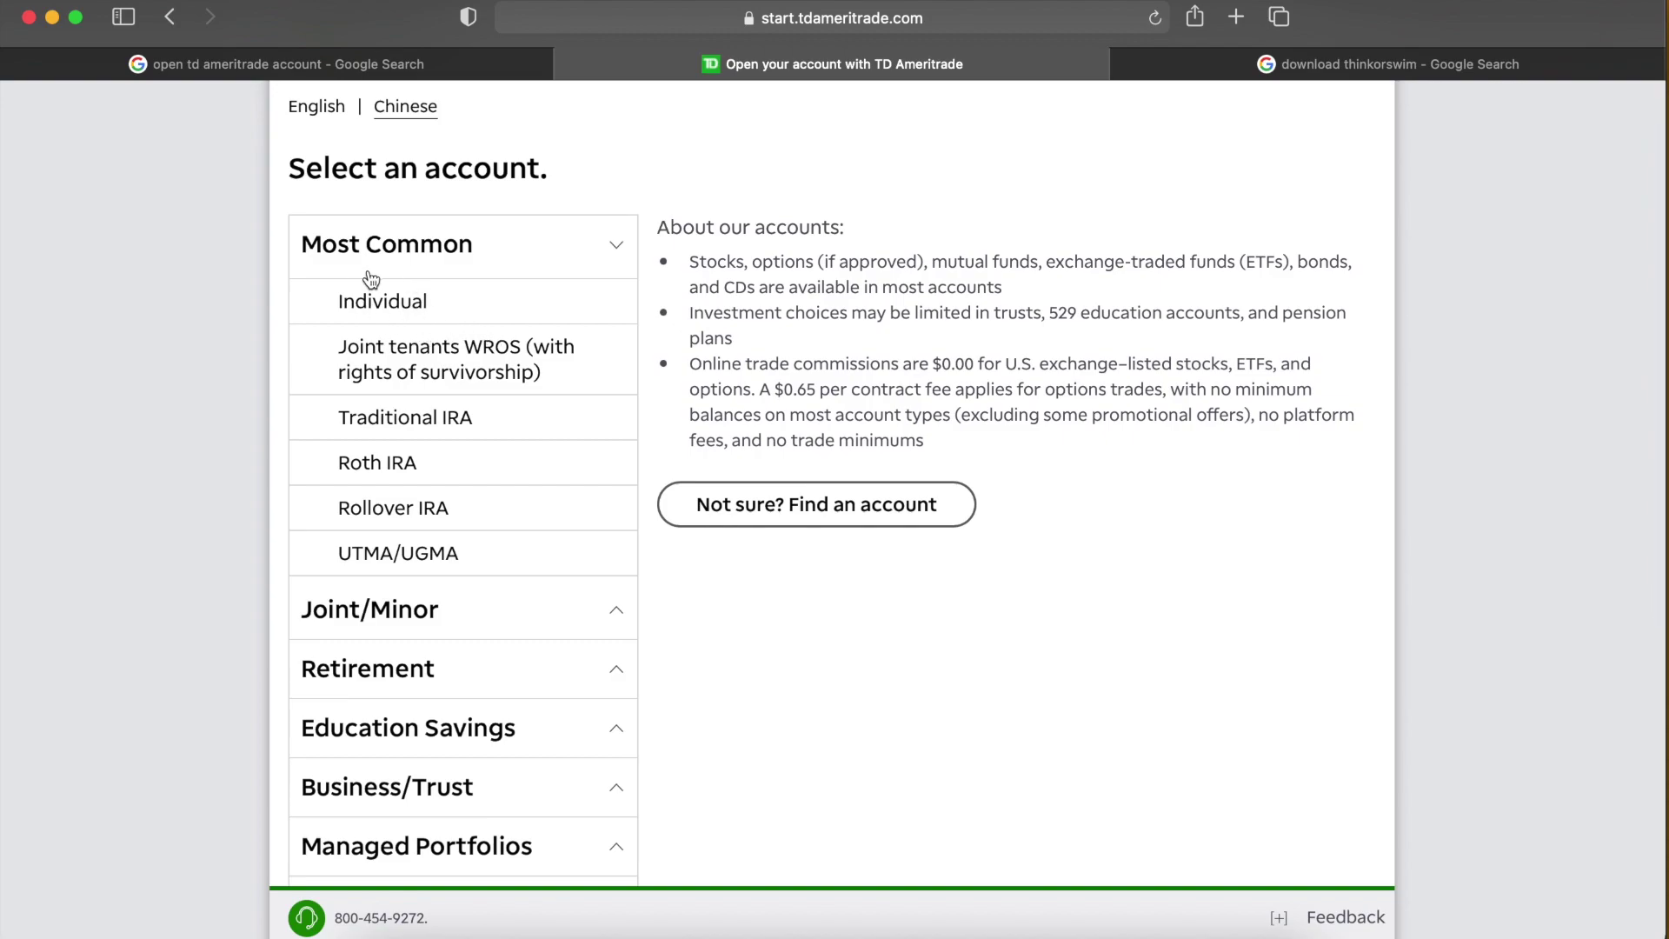
click(368, 308)
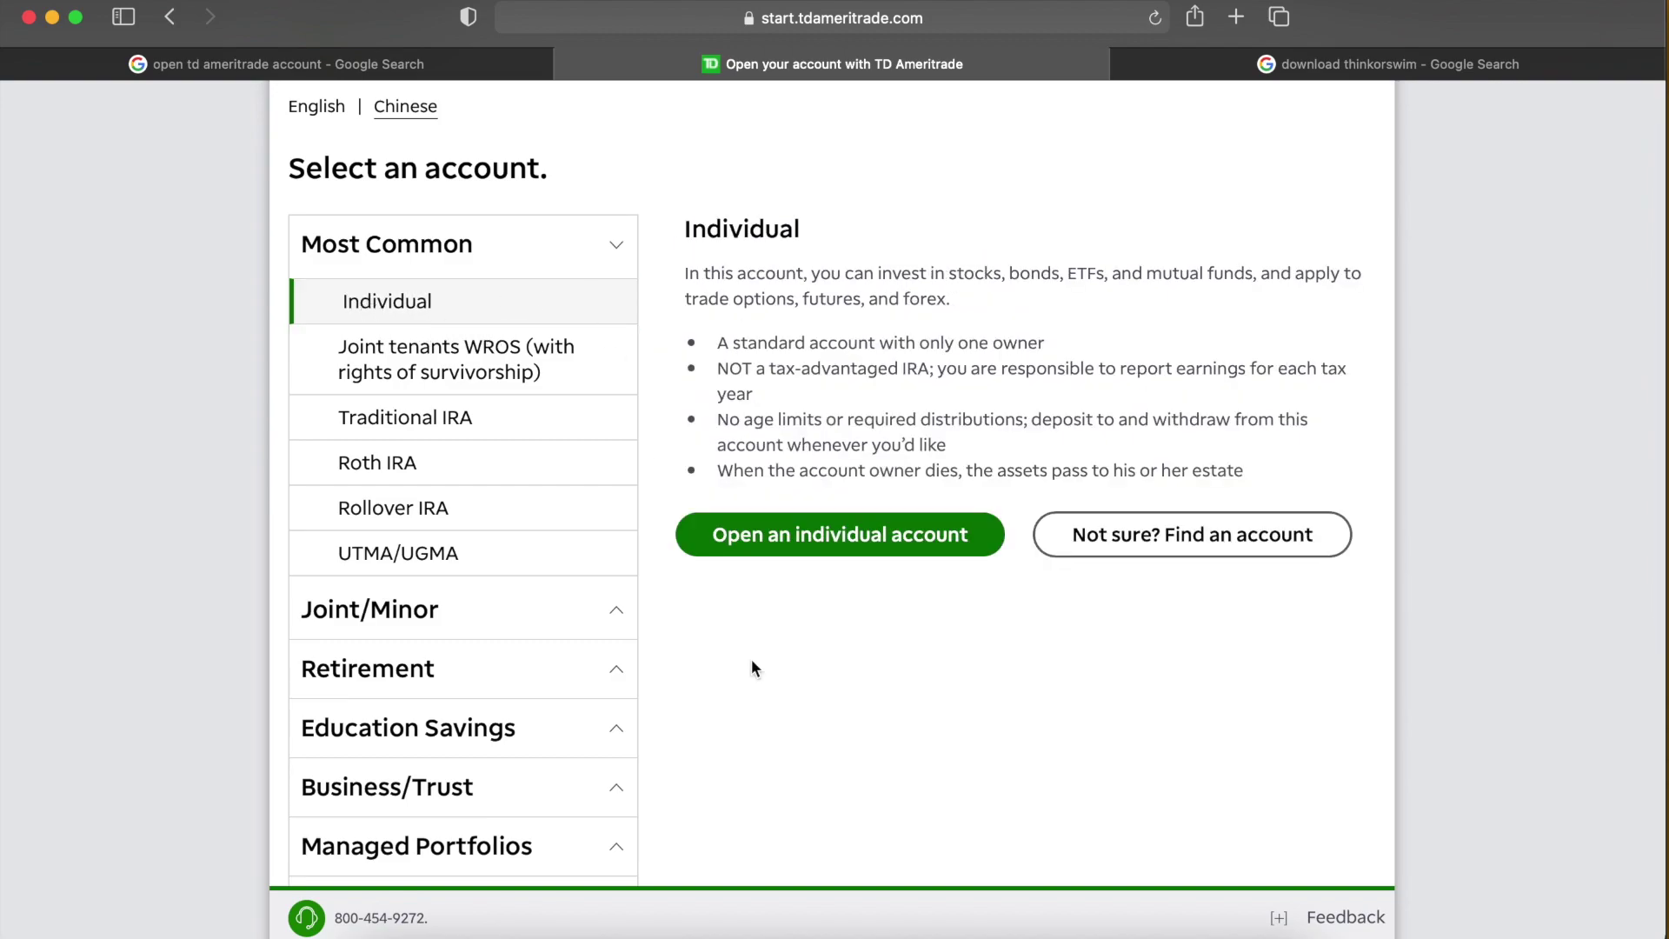
click(919, 537)
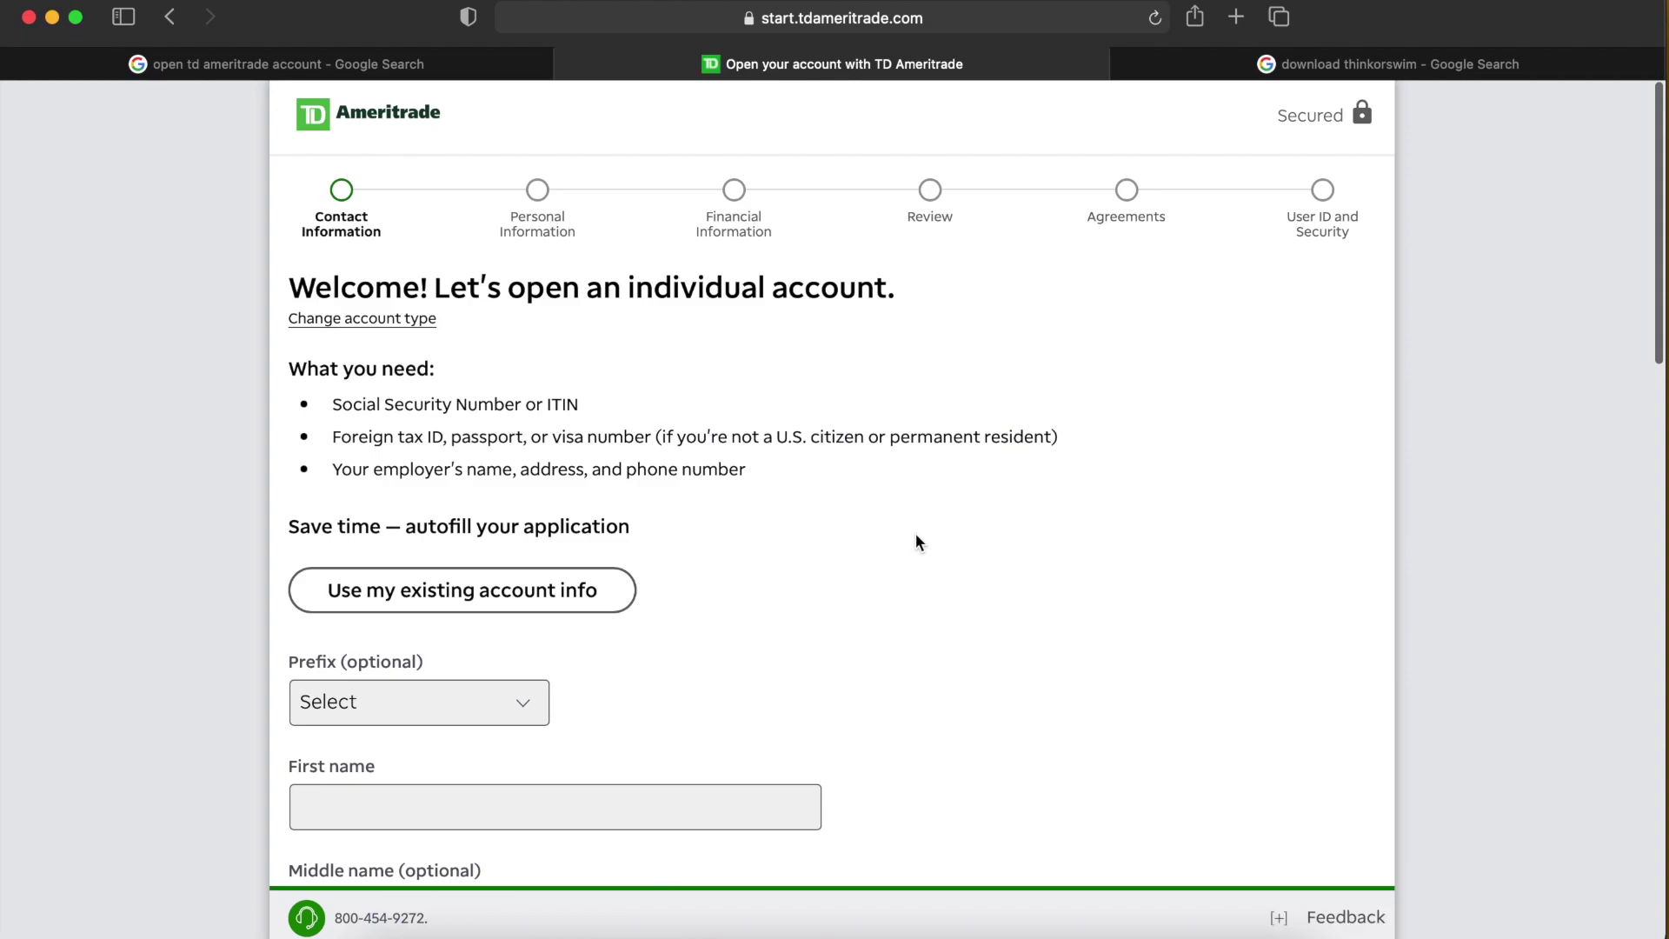
Review the individual account application's required documents and its stages from Contact Information through User ID and Security
scroll(867, 548, down, 3)
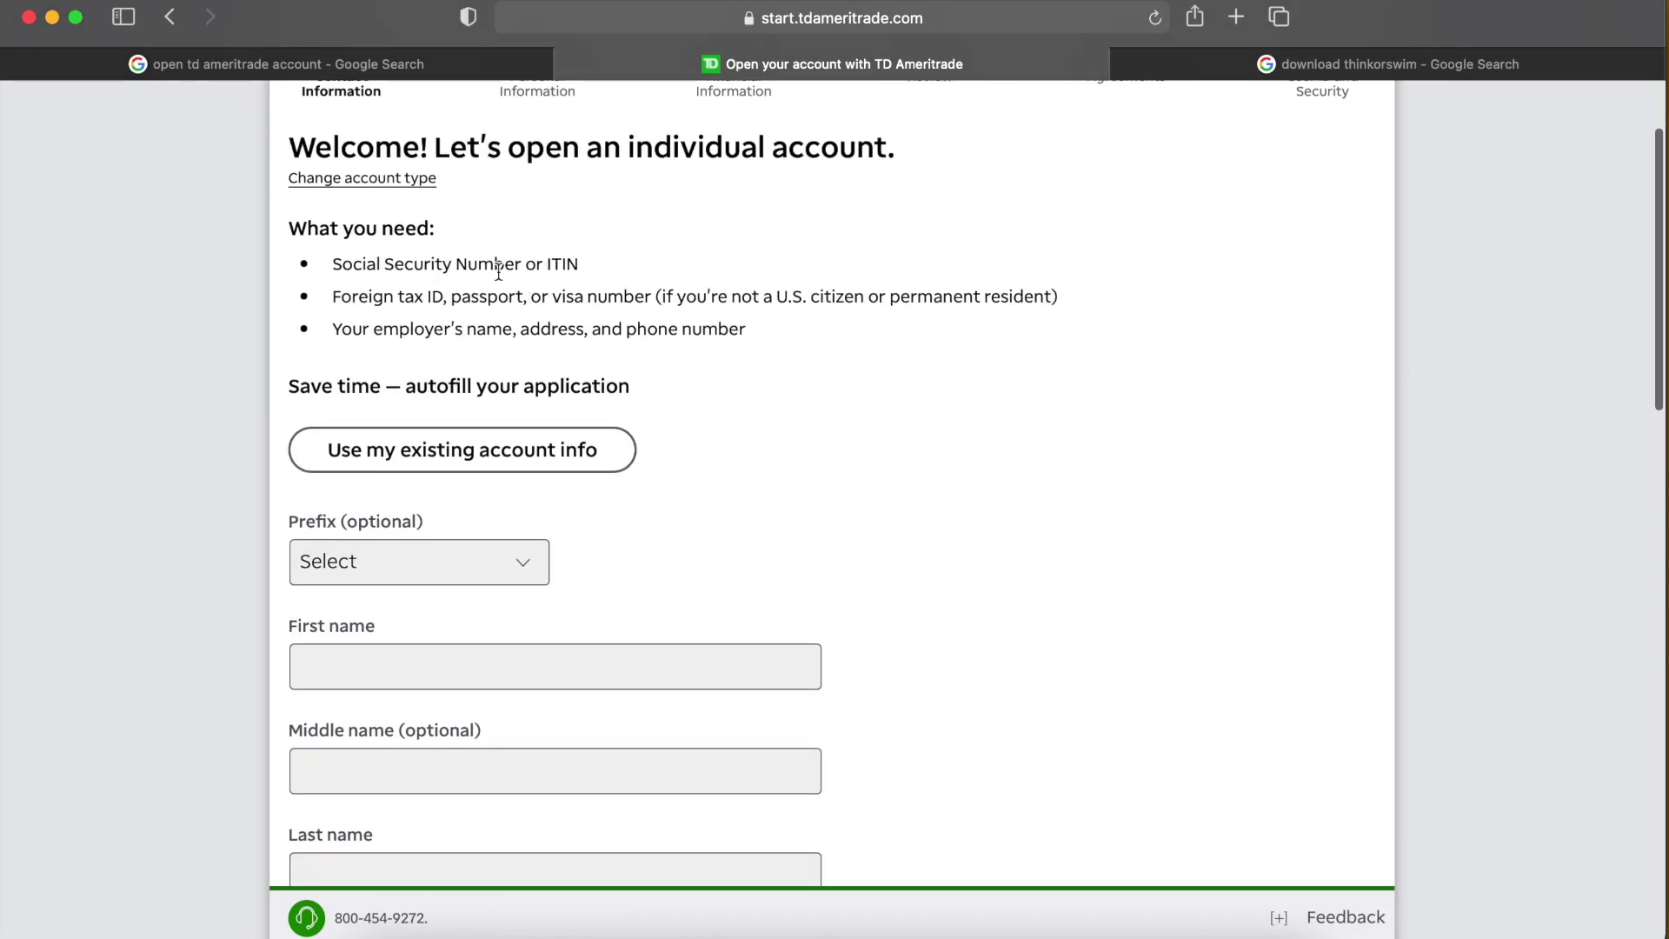
drag(335, 264, 618, 273)
click(623, 276)
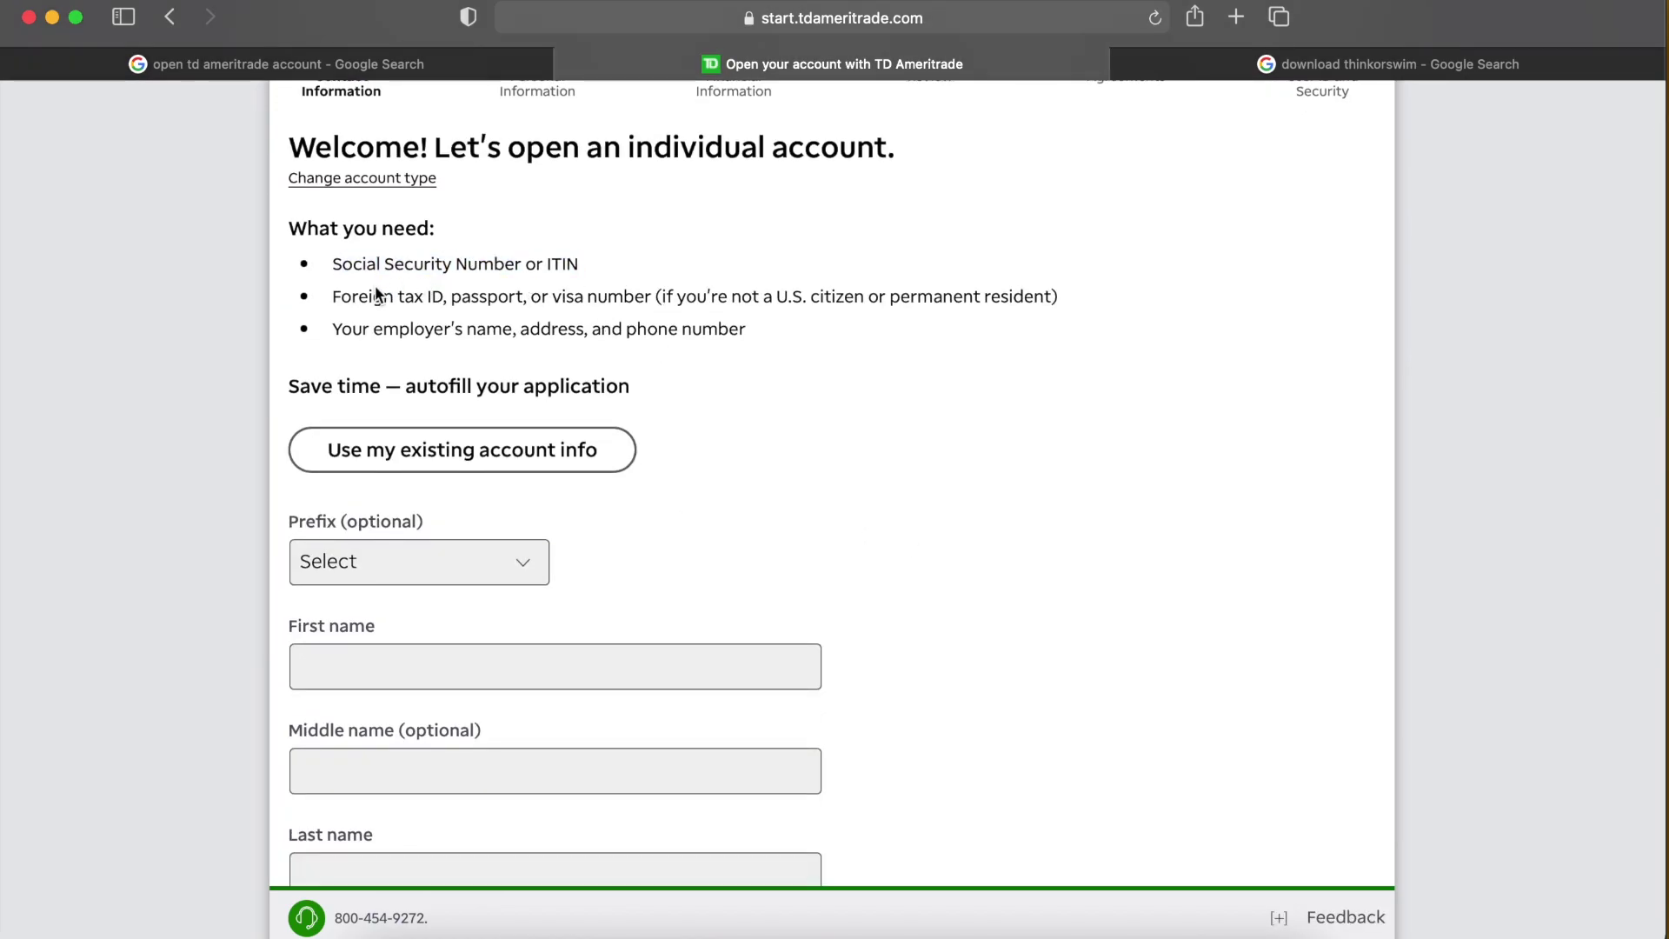
drag(352, 297, 619, 297)
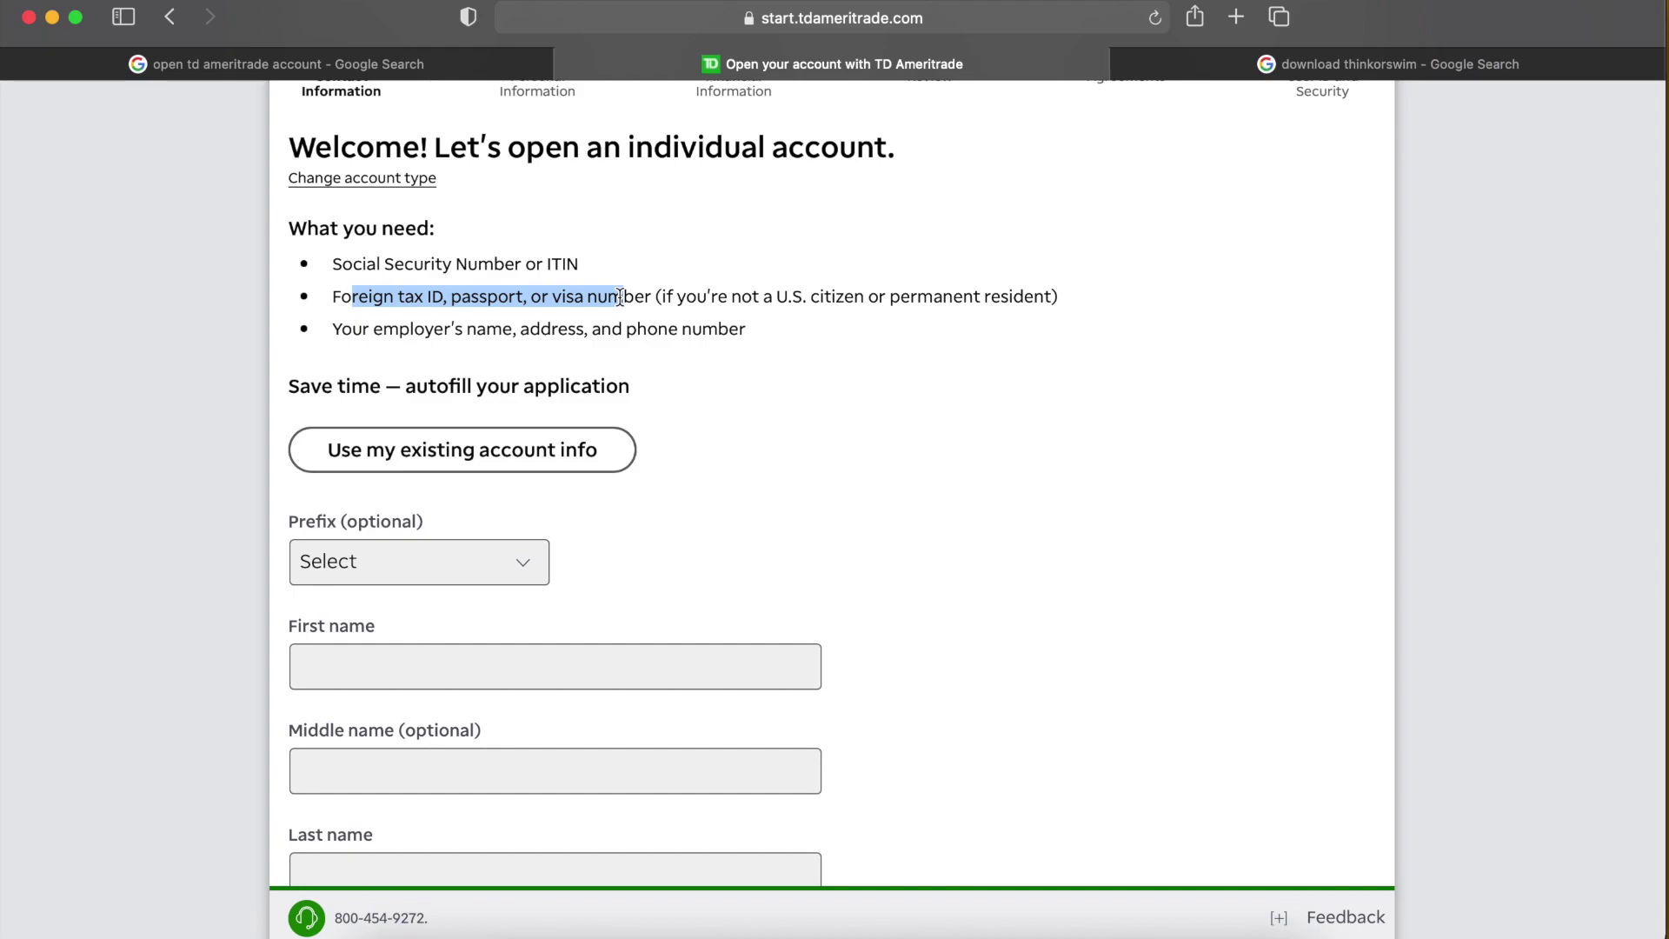
scroll(701, 374, up, 3)
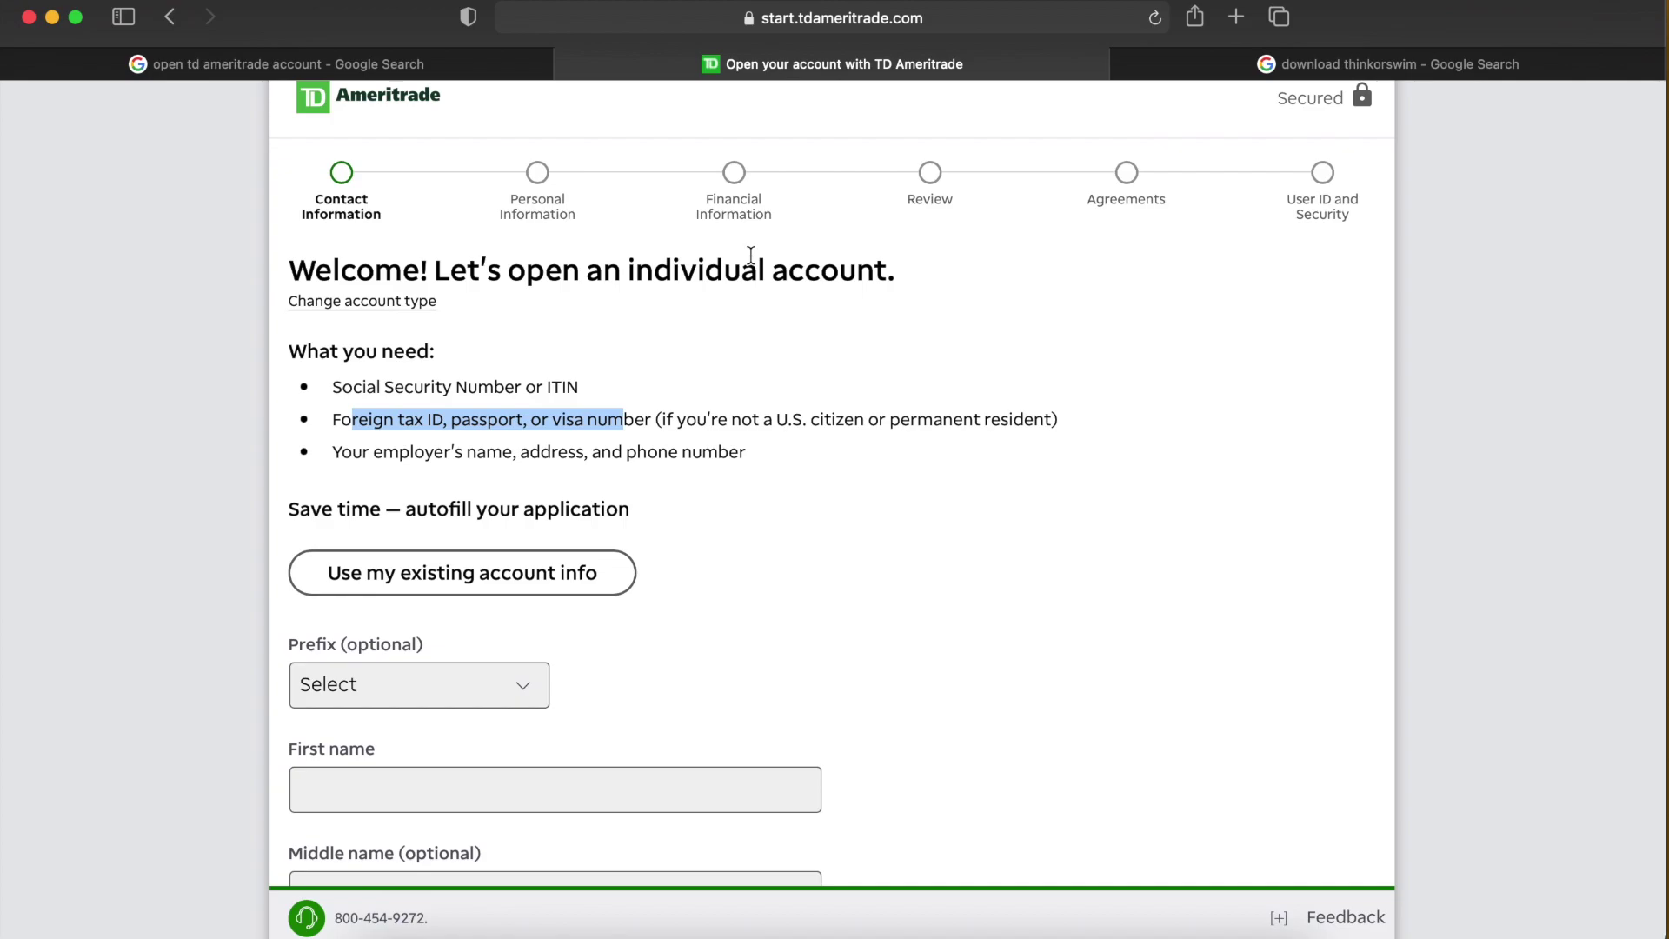
scroll(509, 217, up, 1)
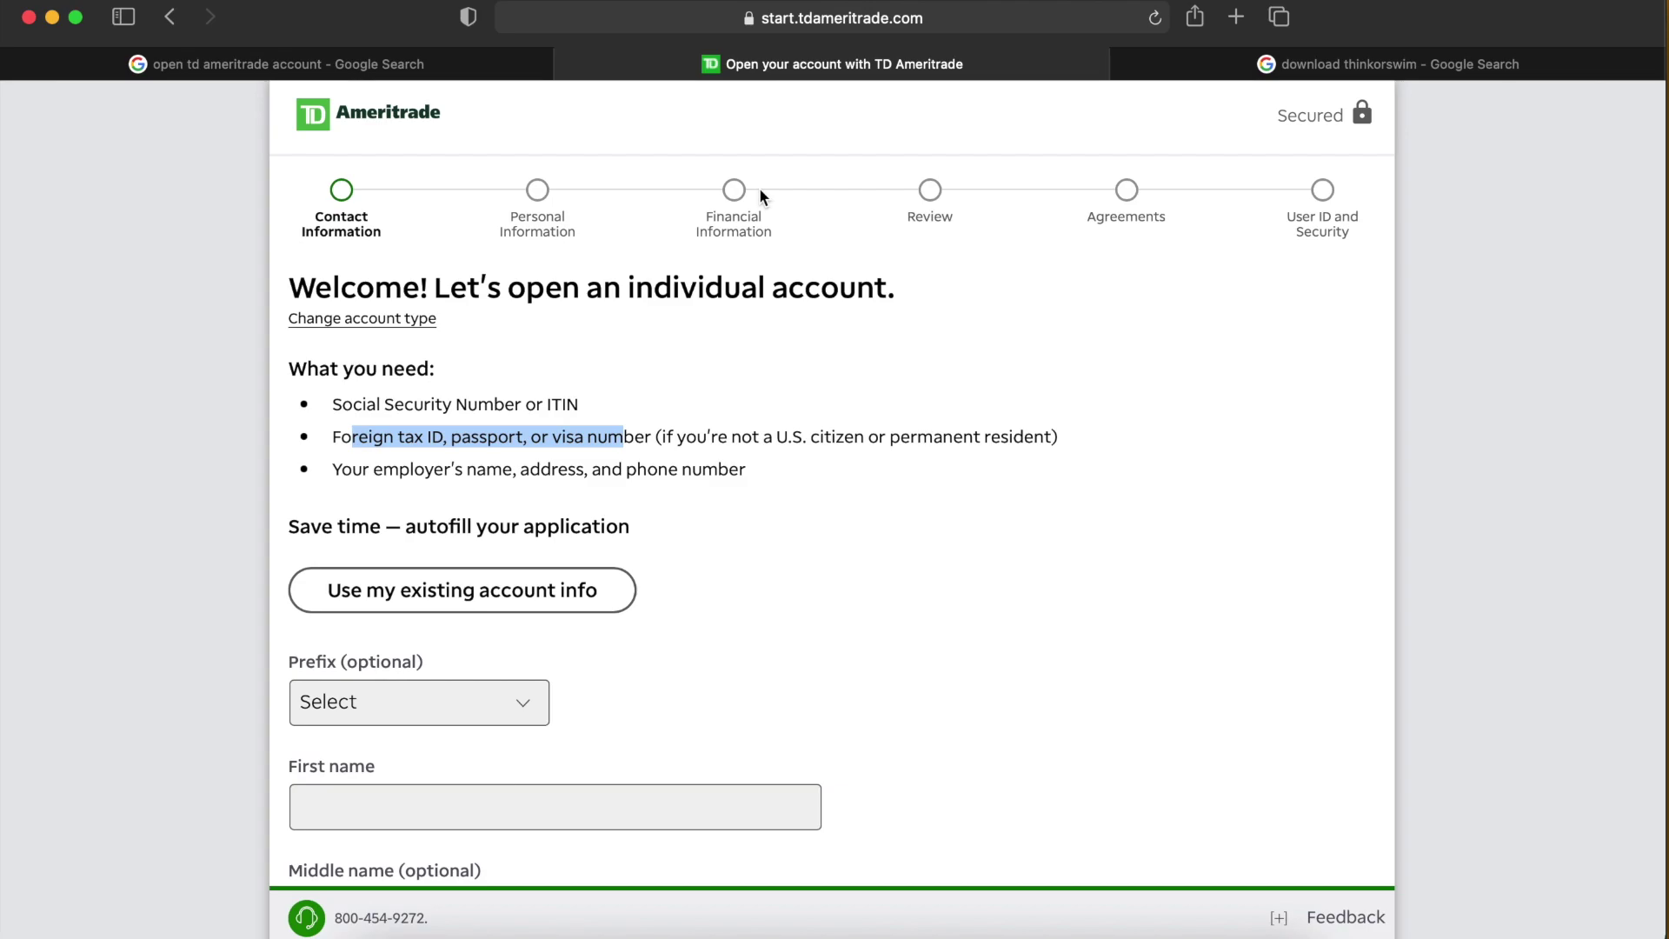
click(1146, 199)
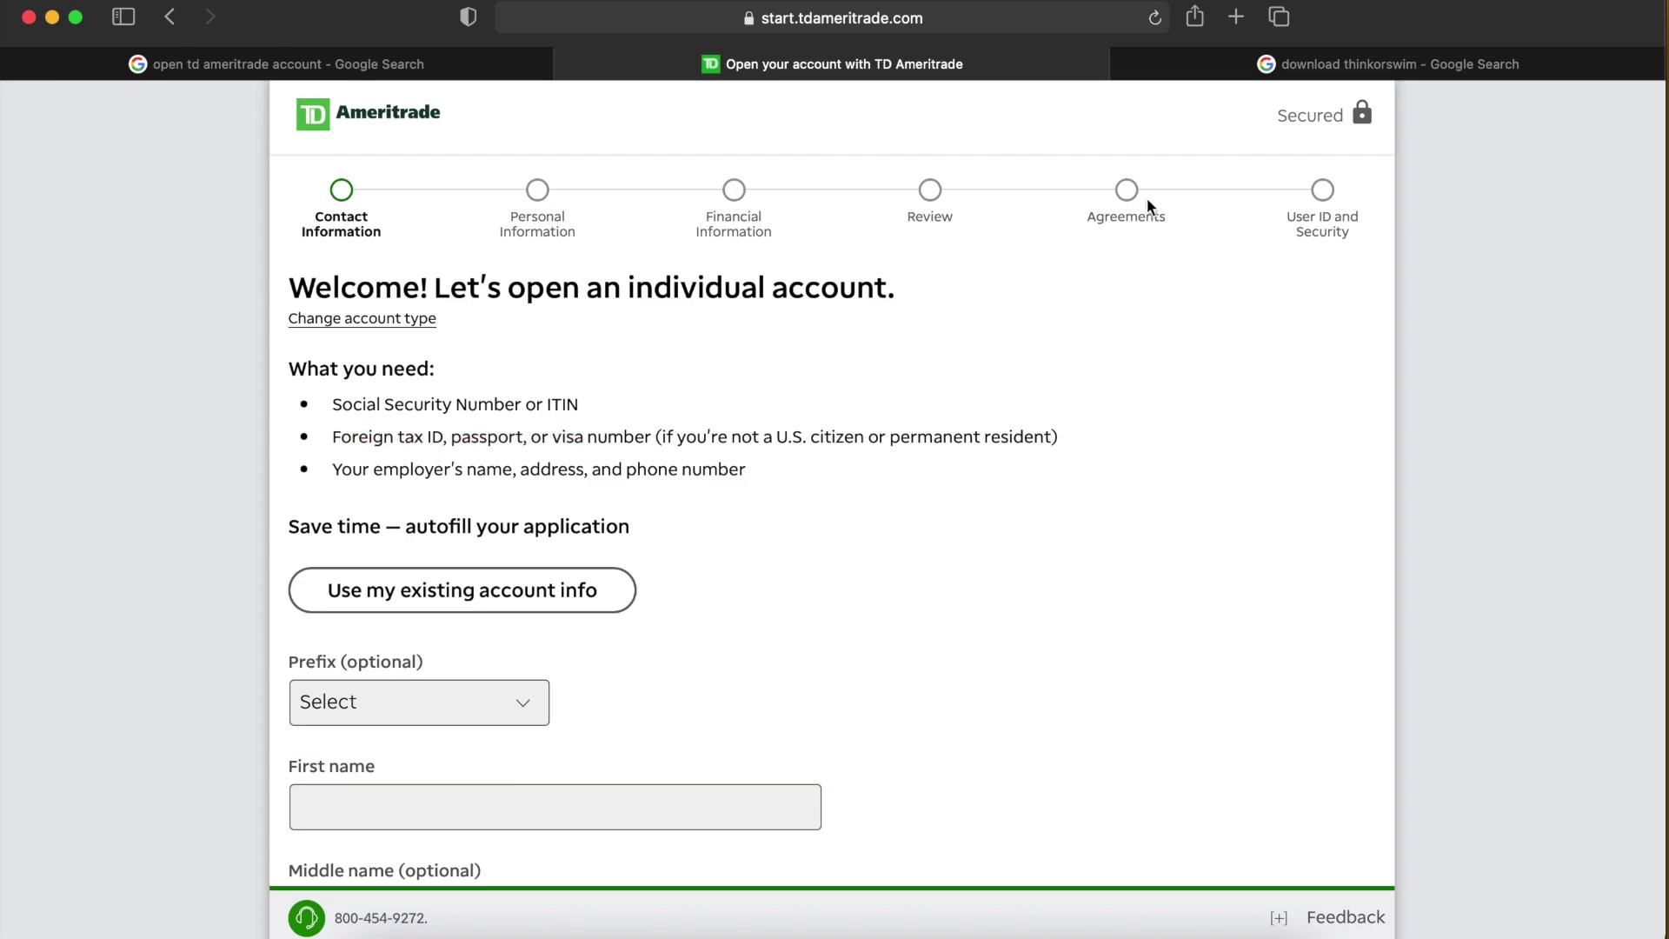
triple_click(1327, 228)
click(1258, 299)
triple_click(1311, 205)
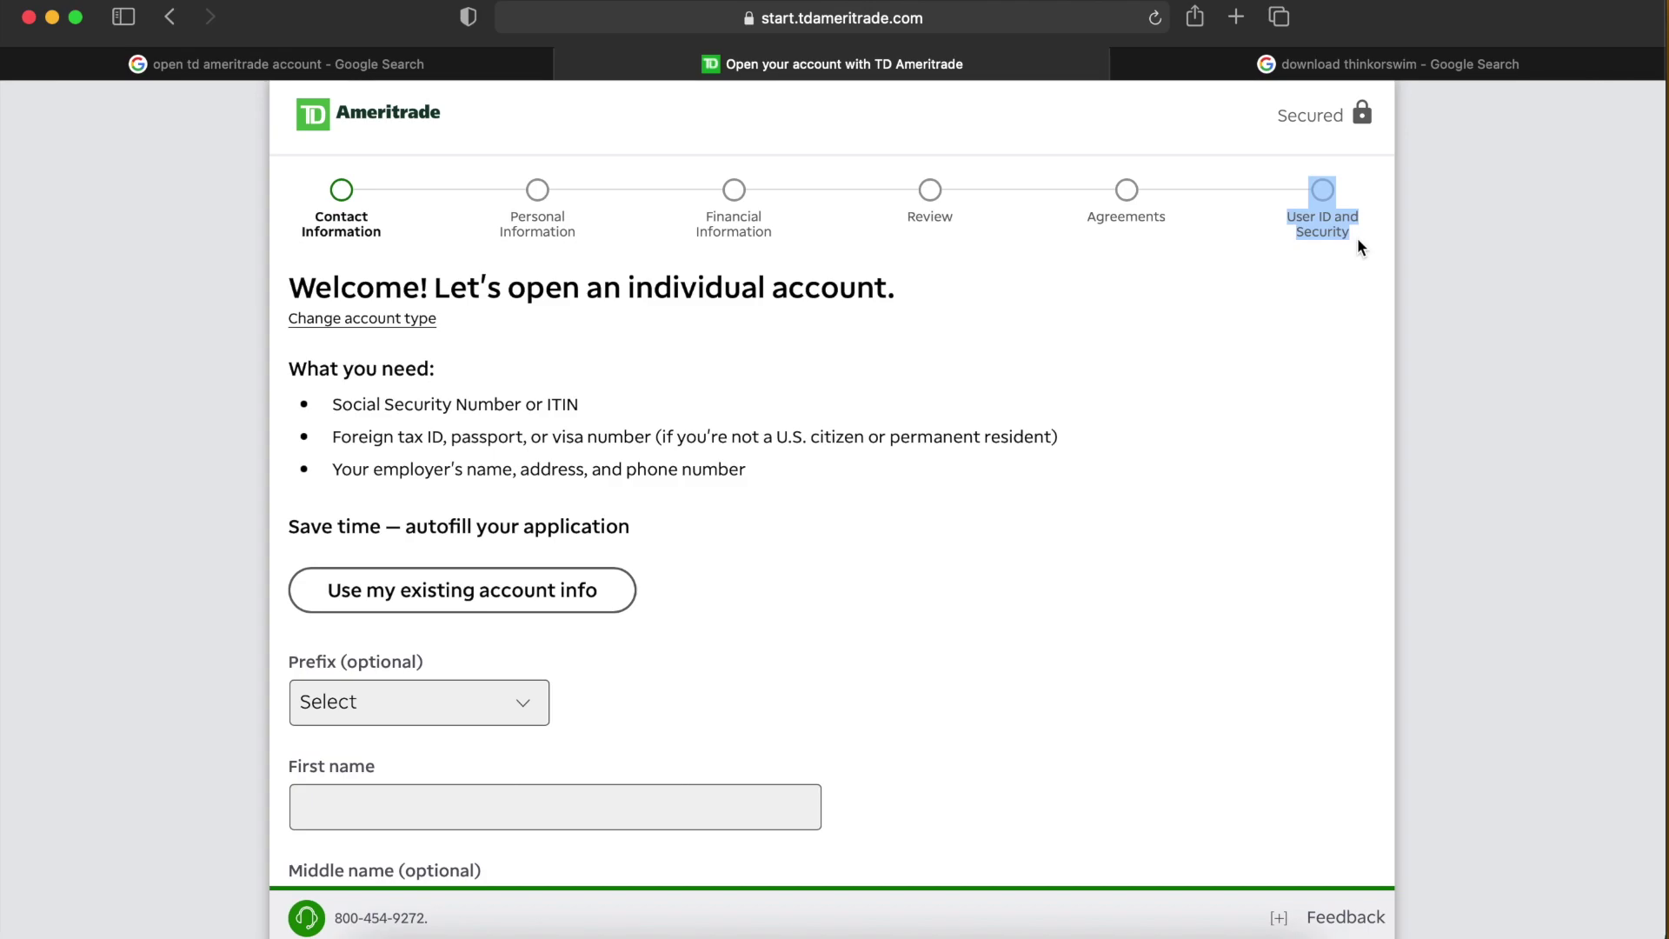
Open TD Ameritrade's thinkorswim Desktop download instructions from the "download thinkorswim" search results
click(1356, 64)
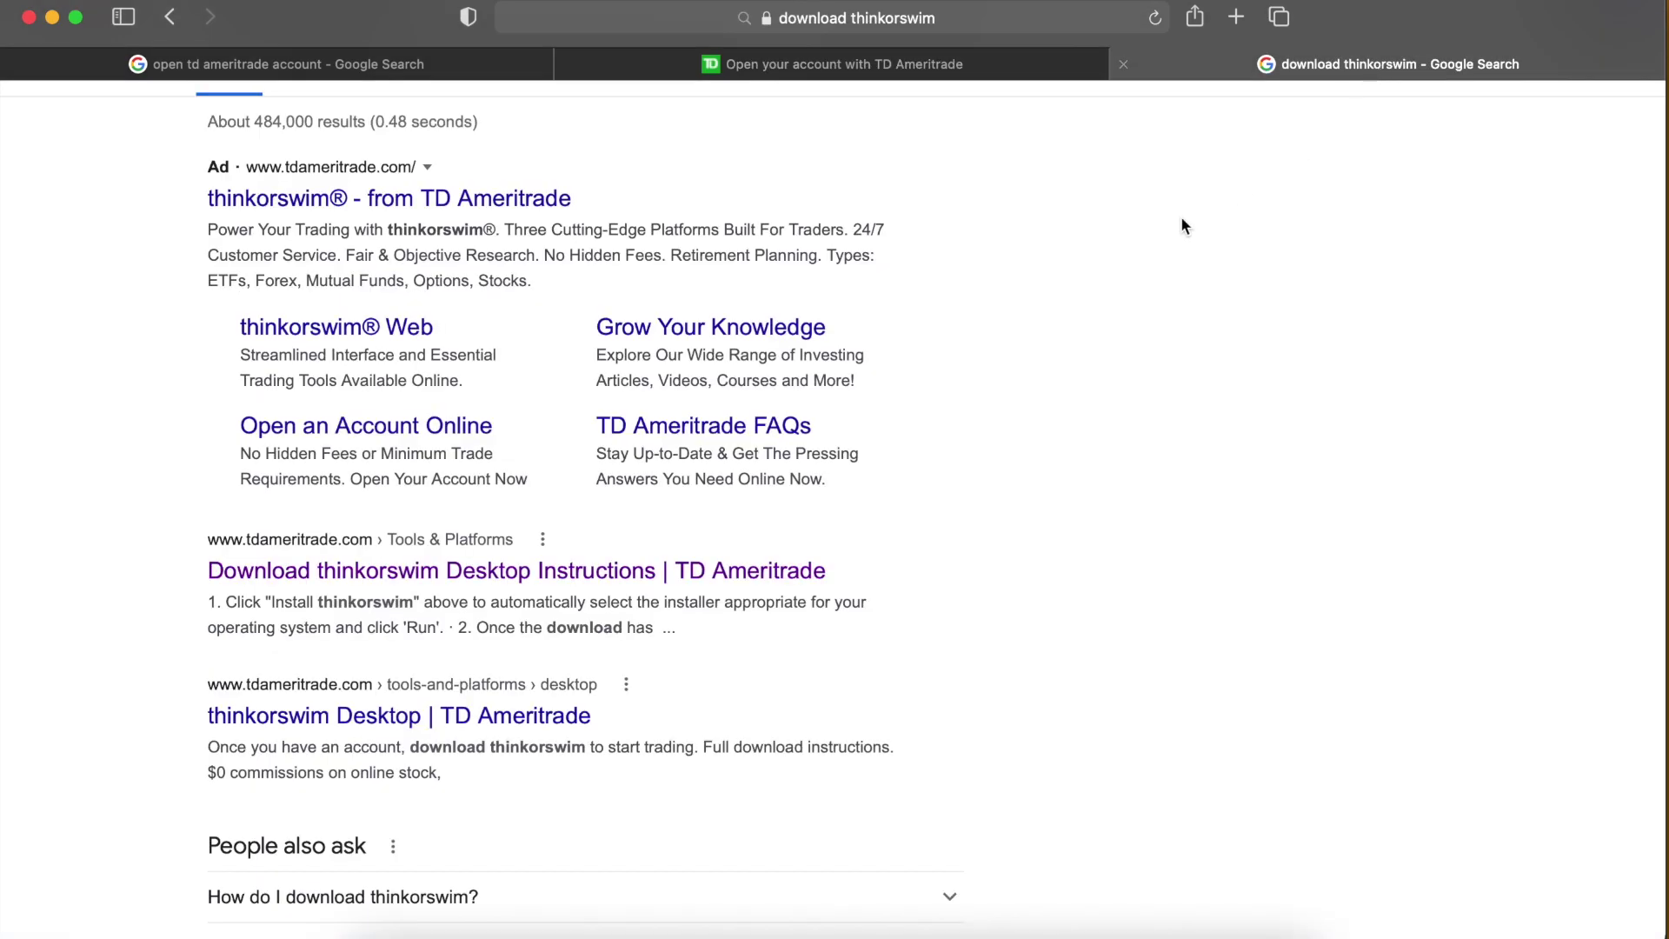
scroll(826, 557, up, 3)
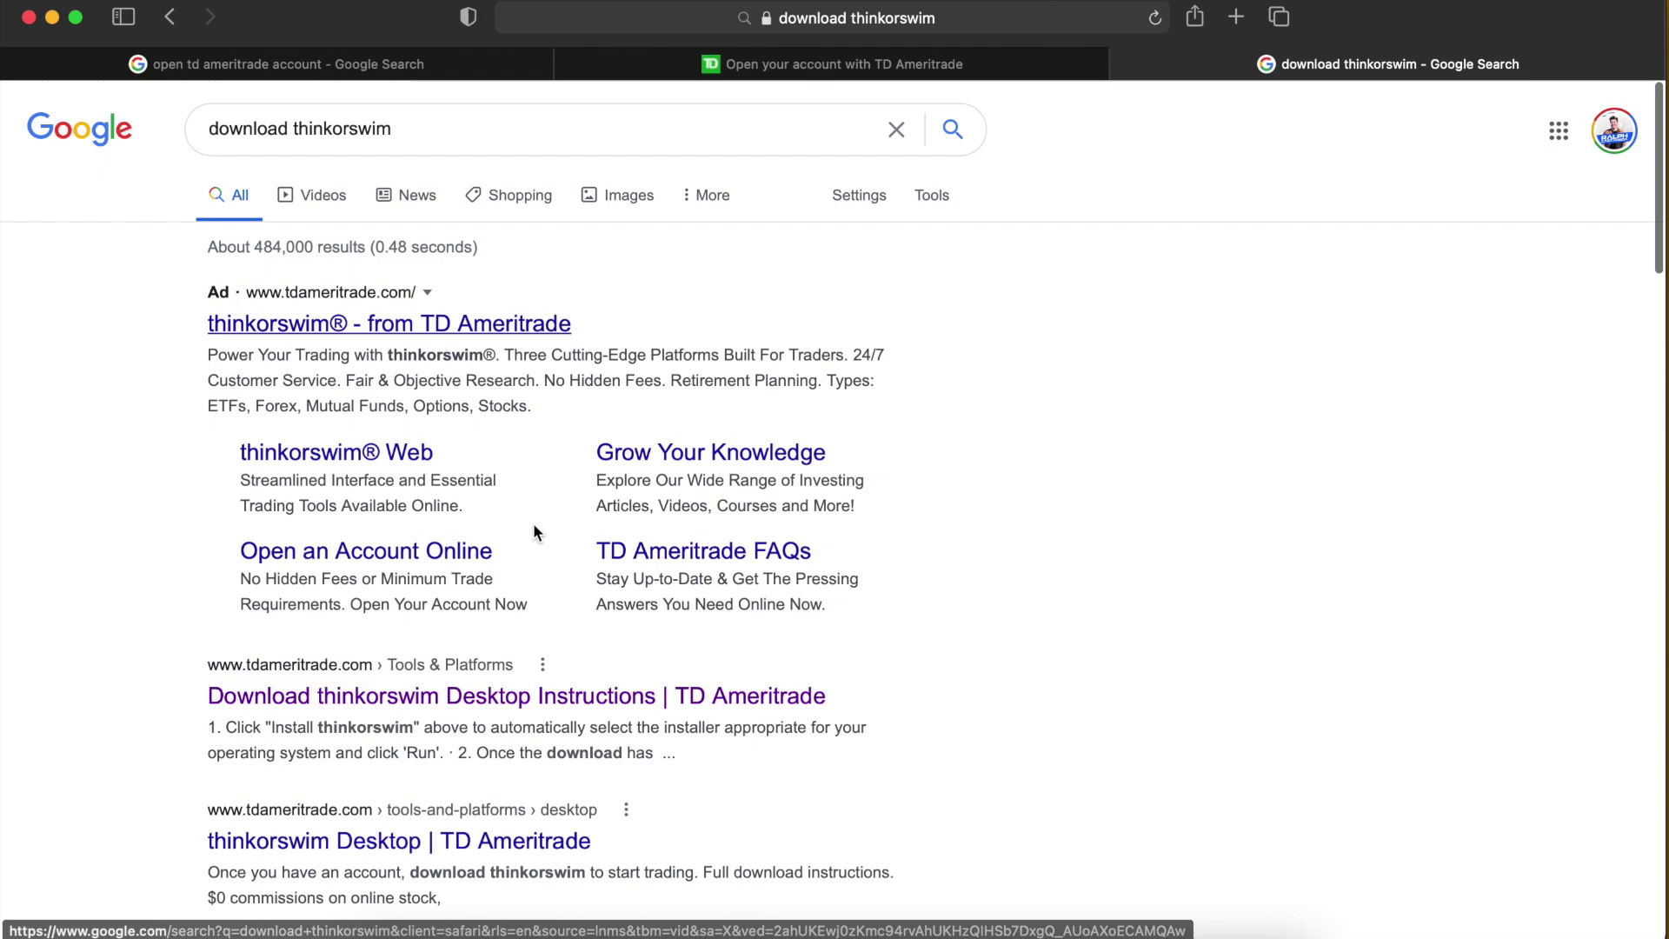
scroll(534, 525, down, 3)
click(498, 554)
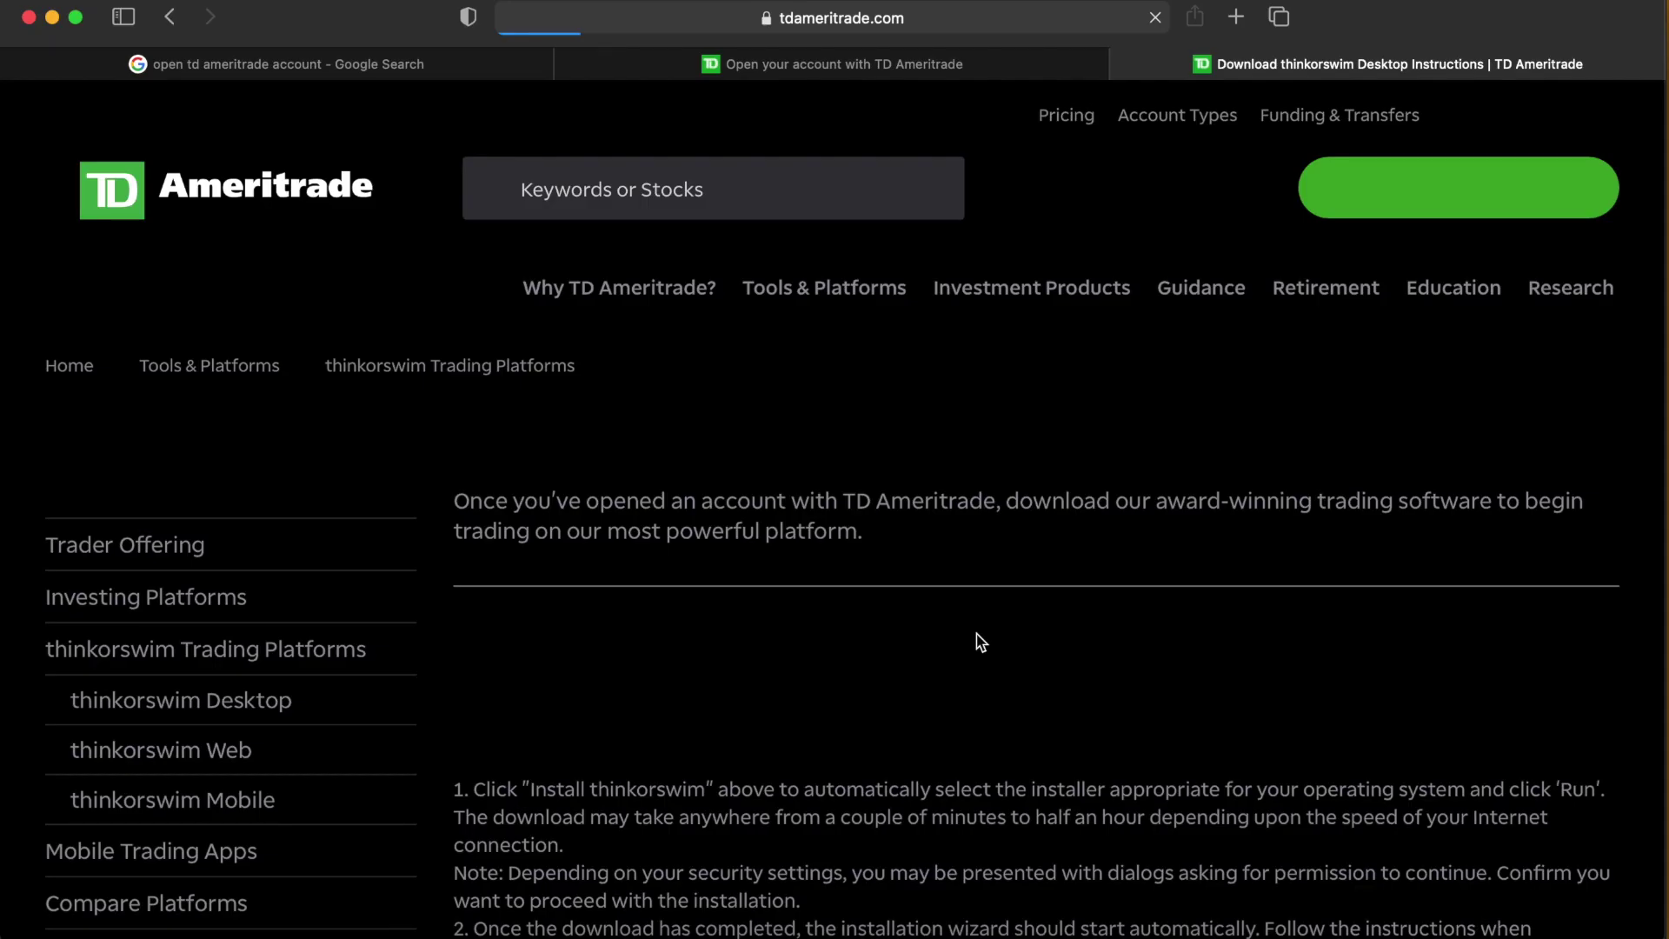
Read the Windows installation instructions and find the 64-bit and 32-bit thinkorswim installers
scroll(981, 643, down, 3)
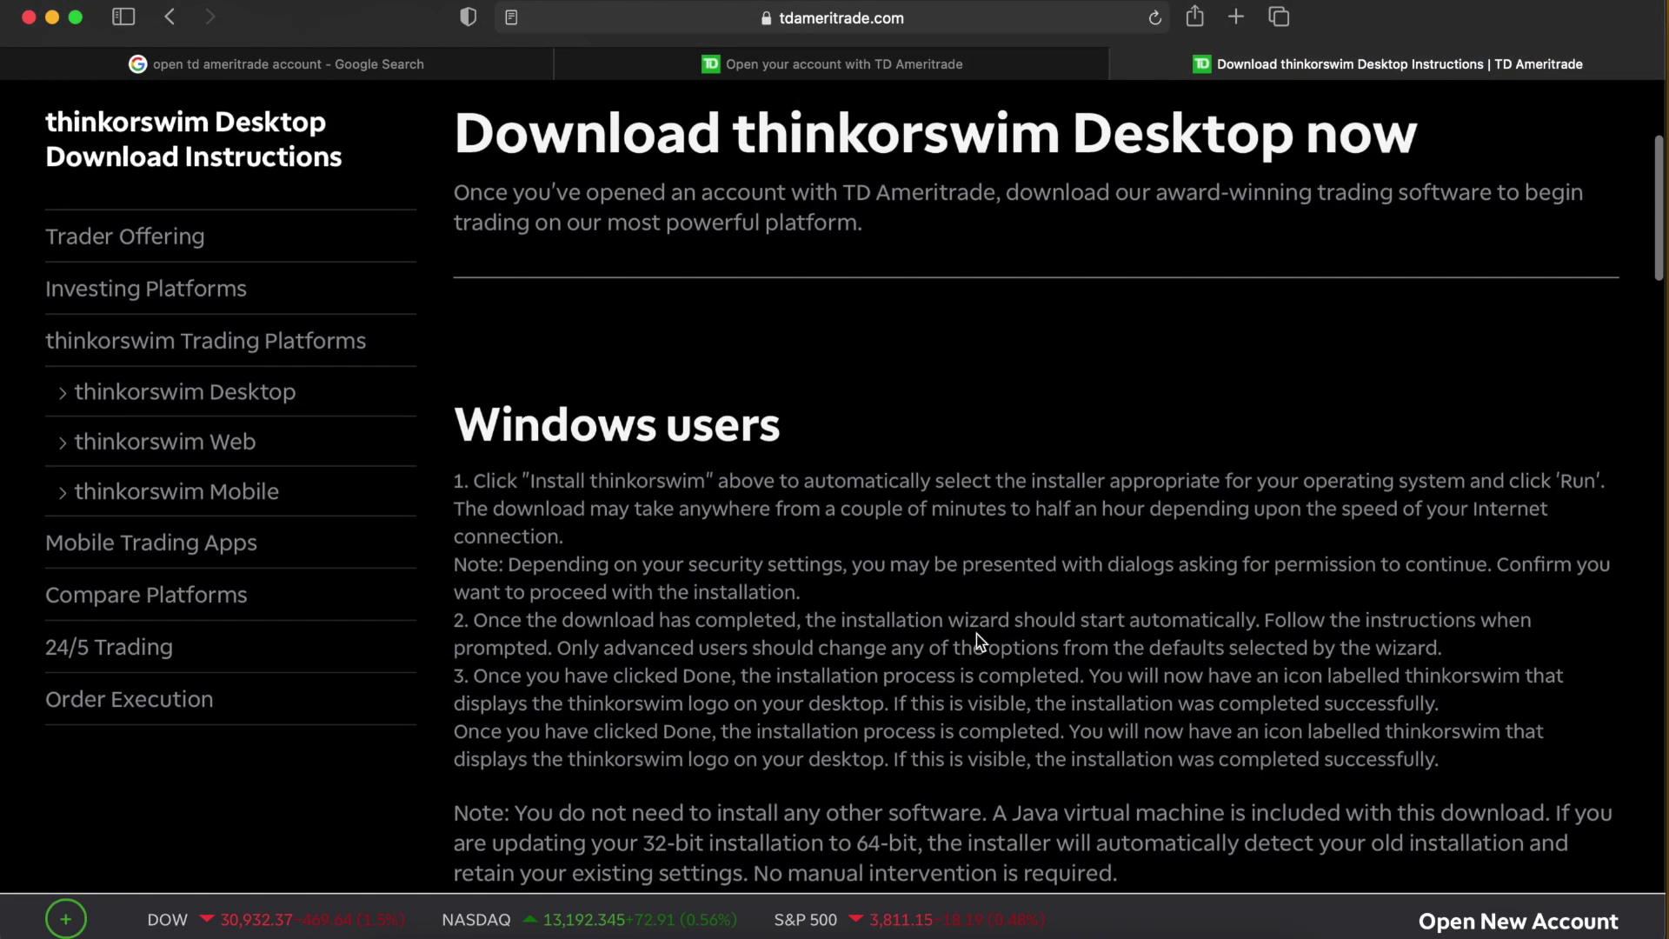
scroll(981, 643, down, 6)
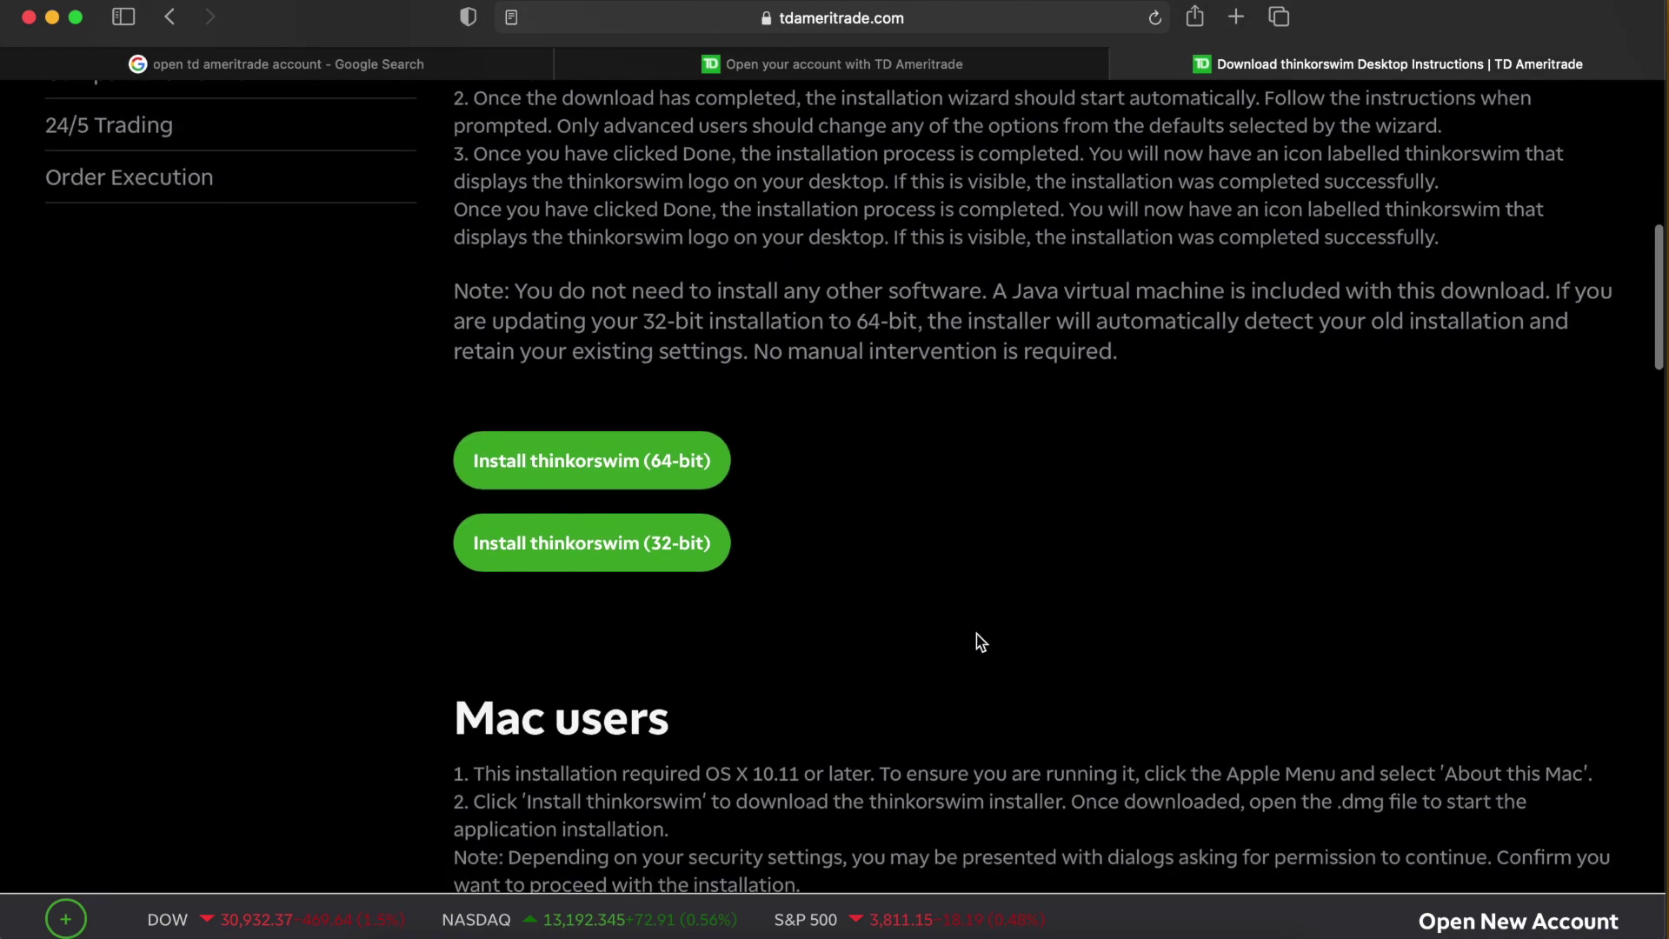
drag(361, 440, 928, 638)
click(900, 561)
scroll(894, 494, up, 2)
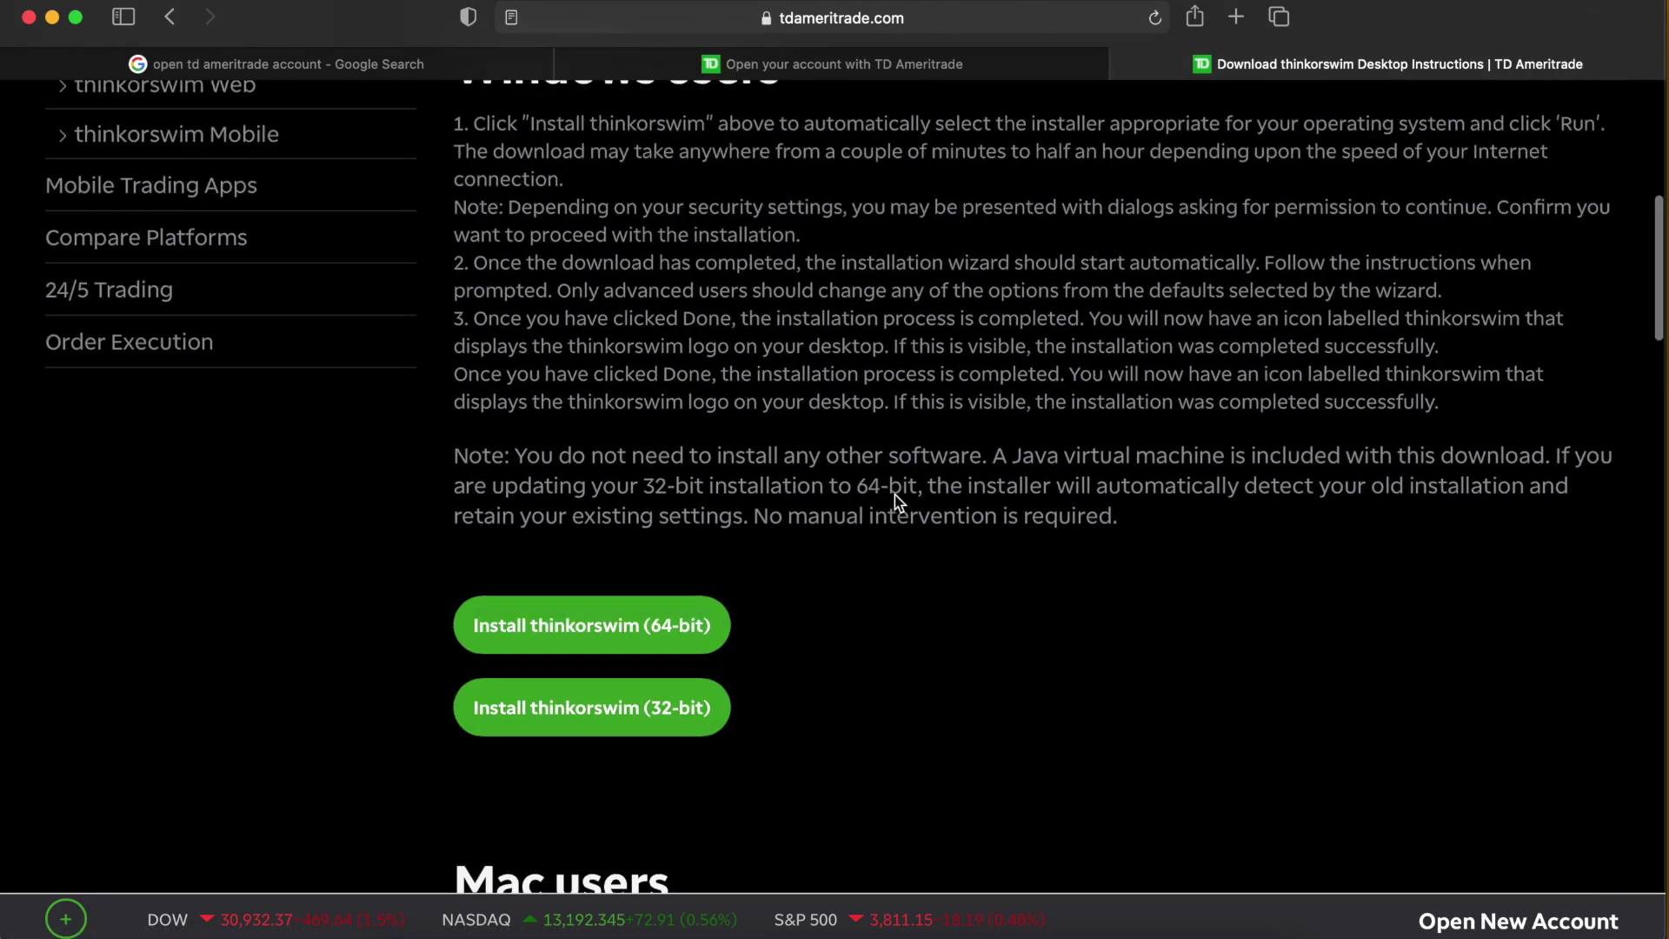
scroll(895, 494, up, 2)
scroll(697, 496, down, 3)
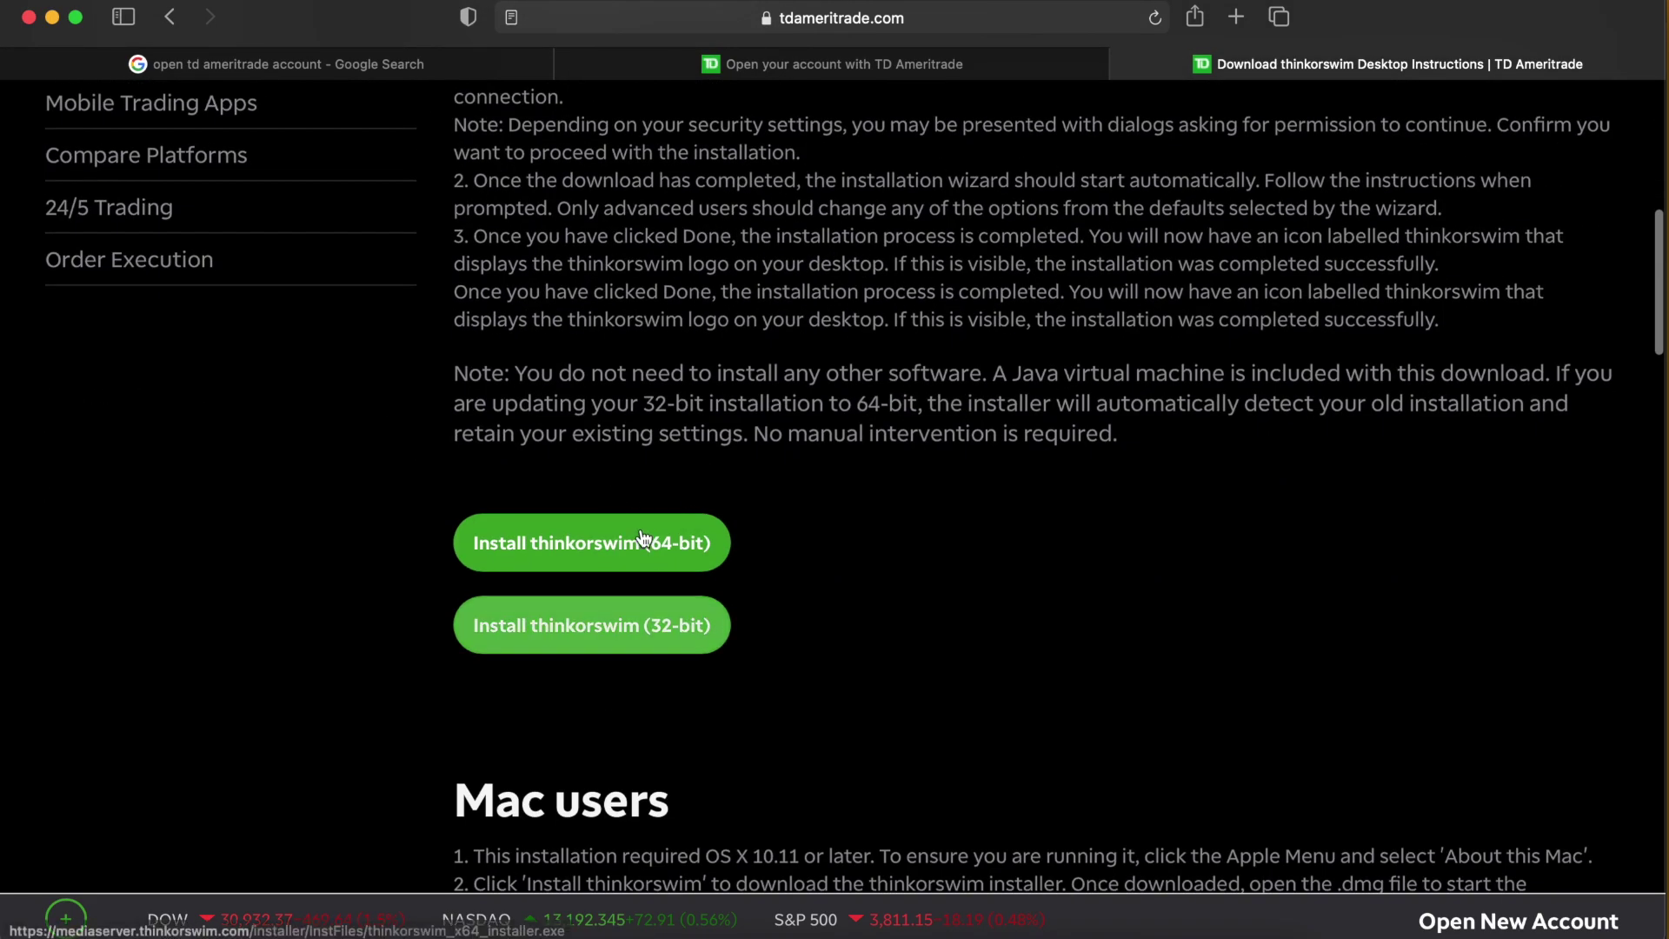
Examine the Mac and Linux installation sections and locate the thinkorswim installer for Mac
scroll(853, 641, down, 5)
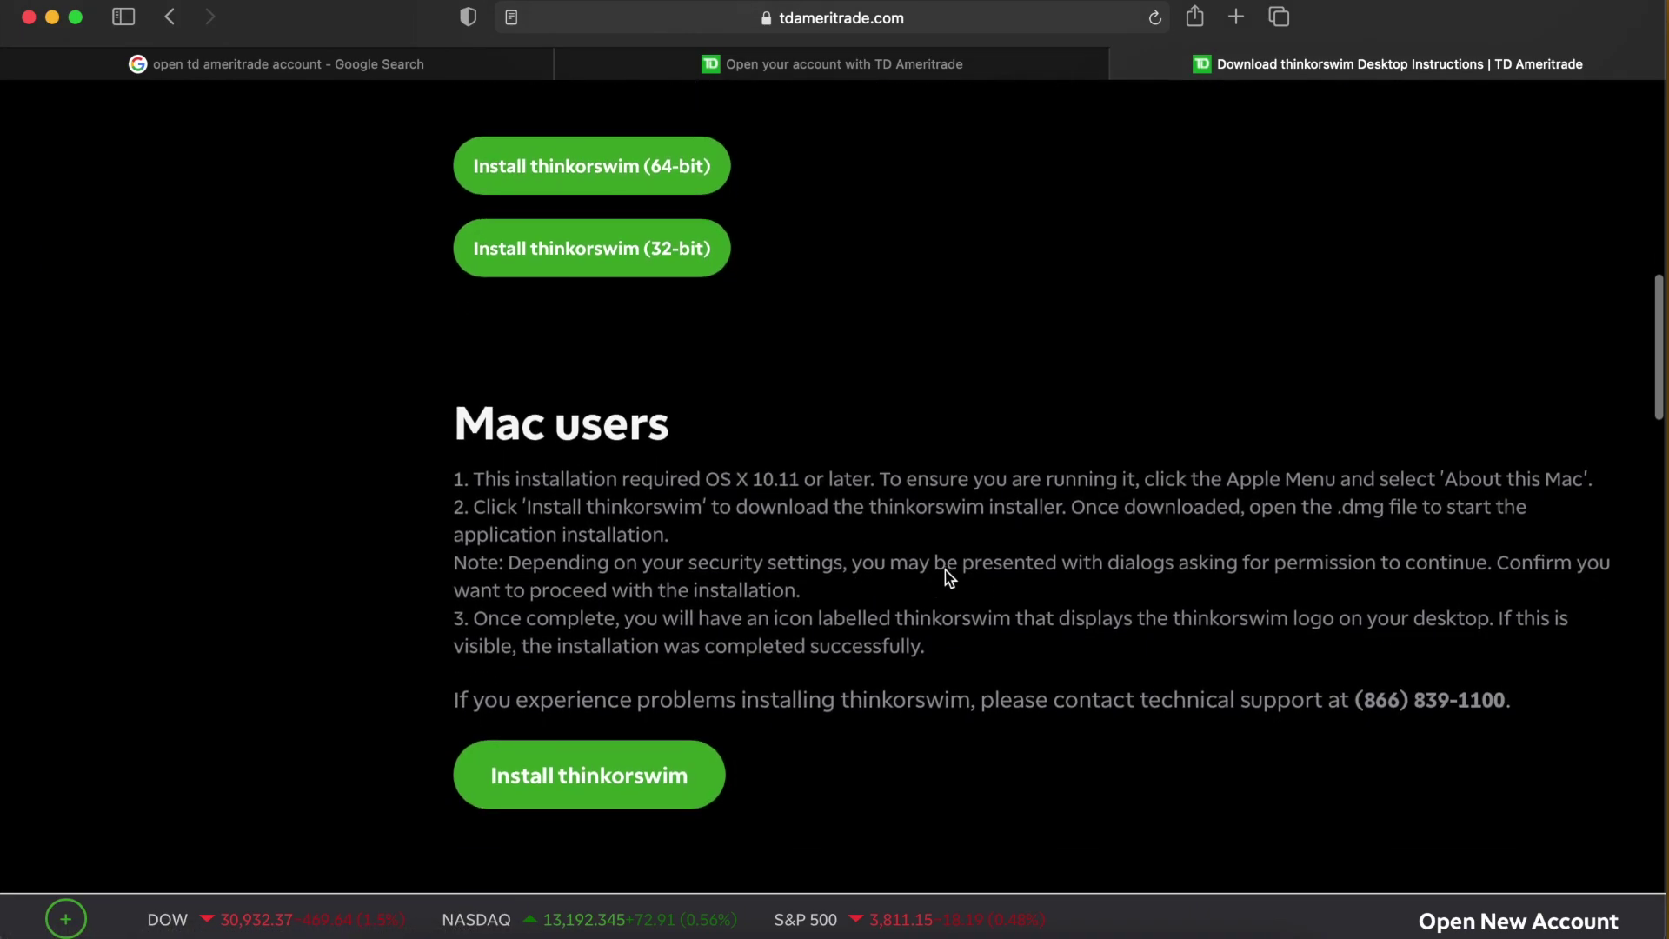
scroll(946, 570, down, 2)
scroll(695, 633, down, 2)
scroll(696, 633, down, 1)
scroll(682, 525, down, 3)
scroll(695, 460, up, 3)
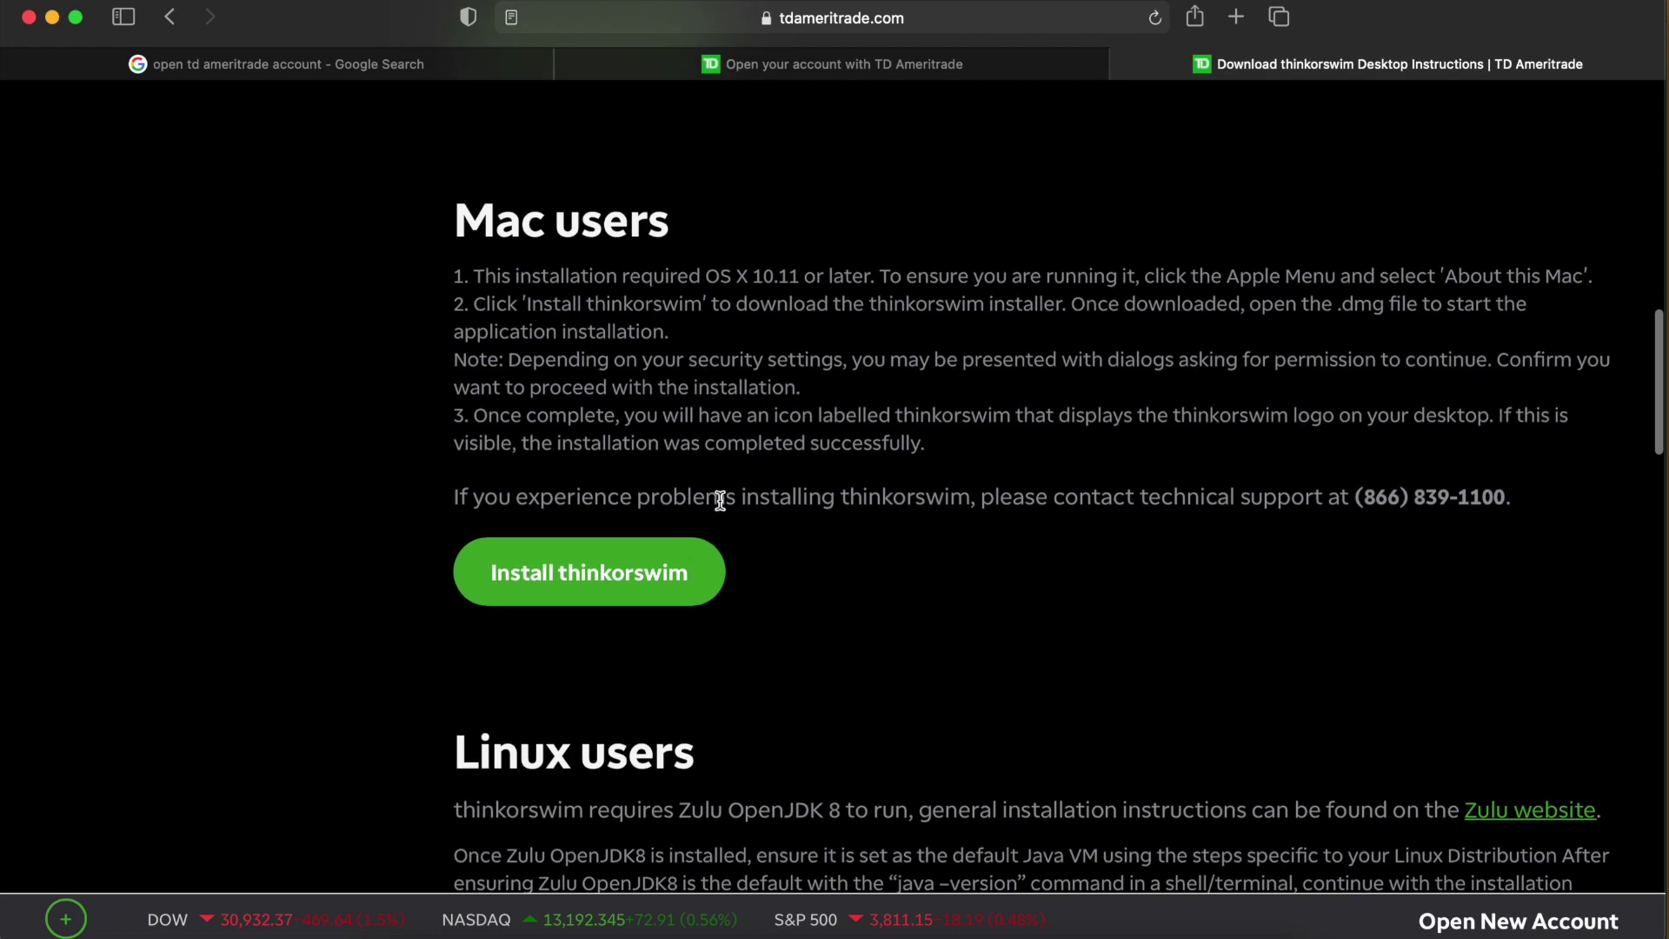
scroll(720, 501, up, 1)
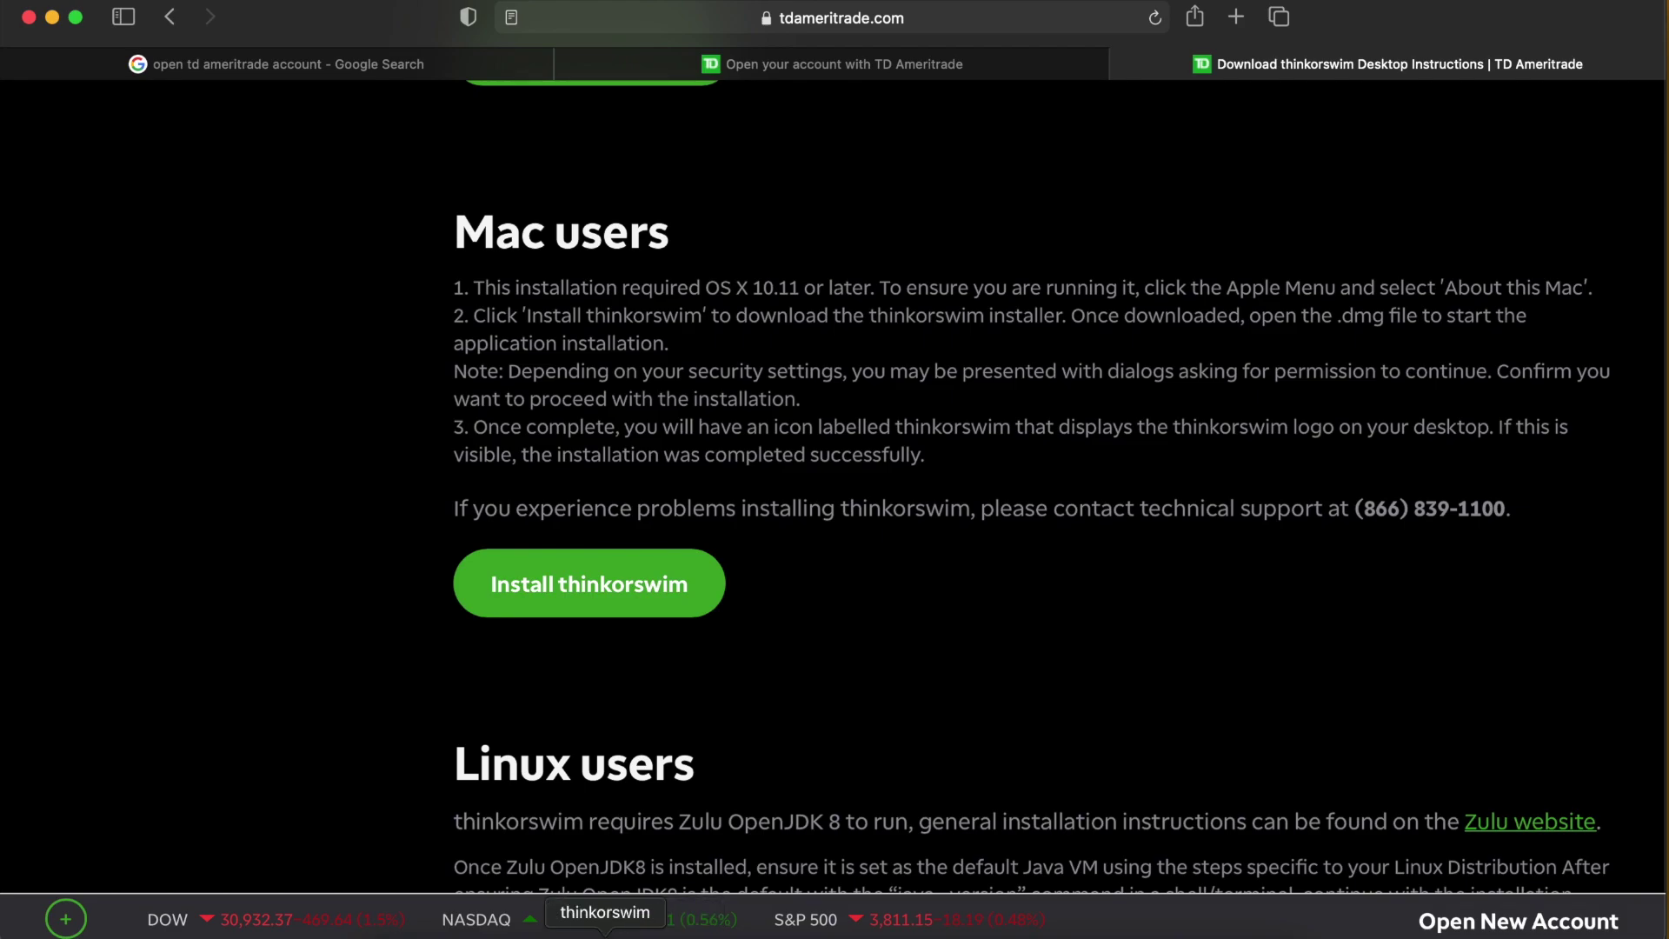
Switch to thinkorswim and shrink the Volume pane to give the AAPL price chart more height
click(605, 932)
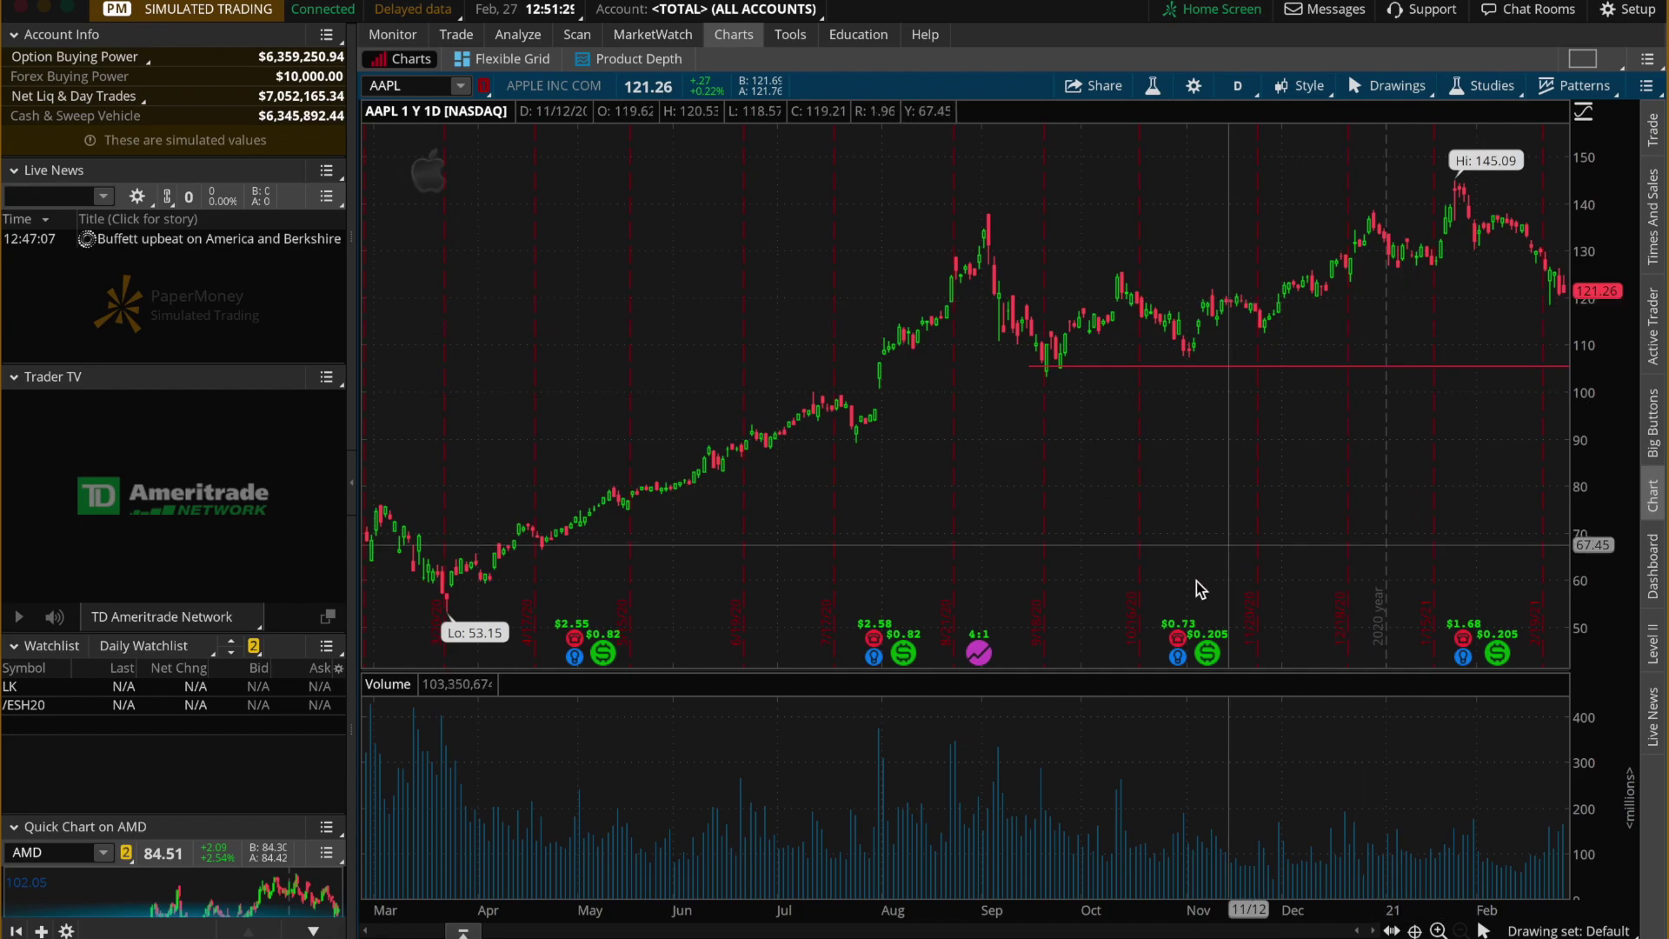
drag(1076, 676, 1072, 893)
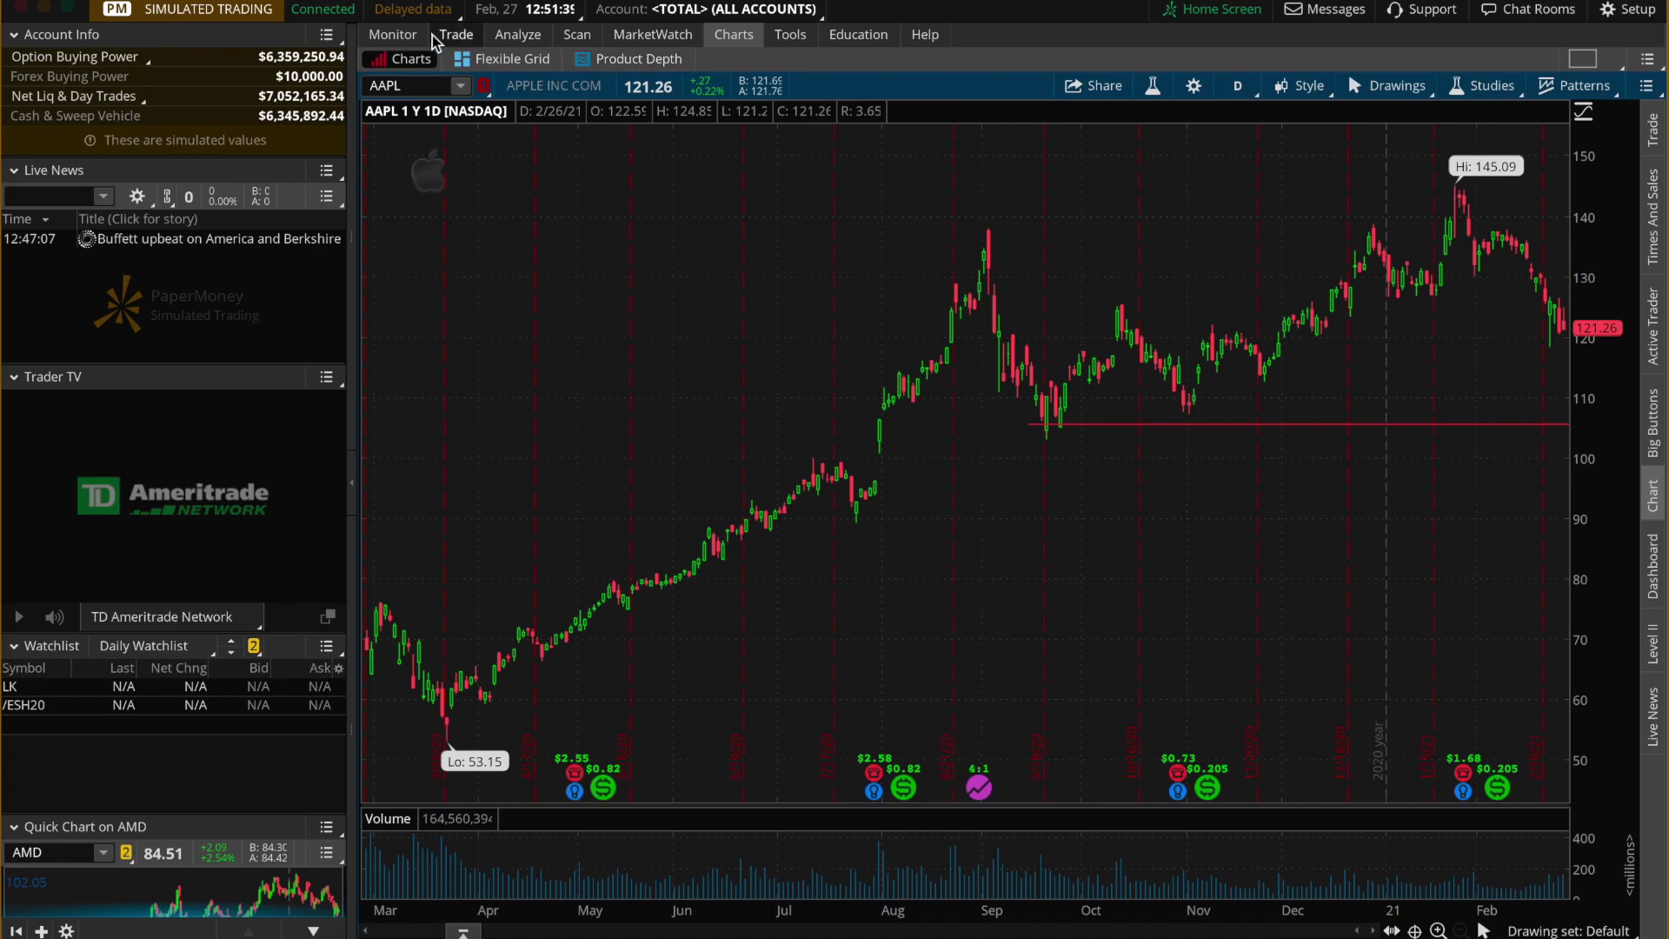
click(426, 11)
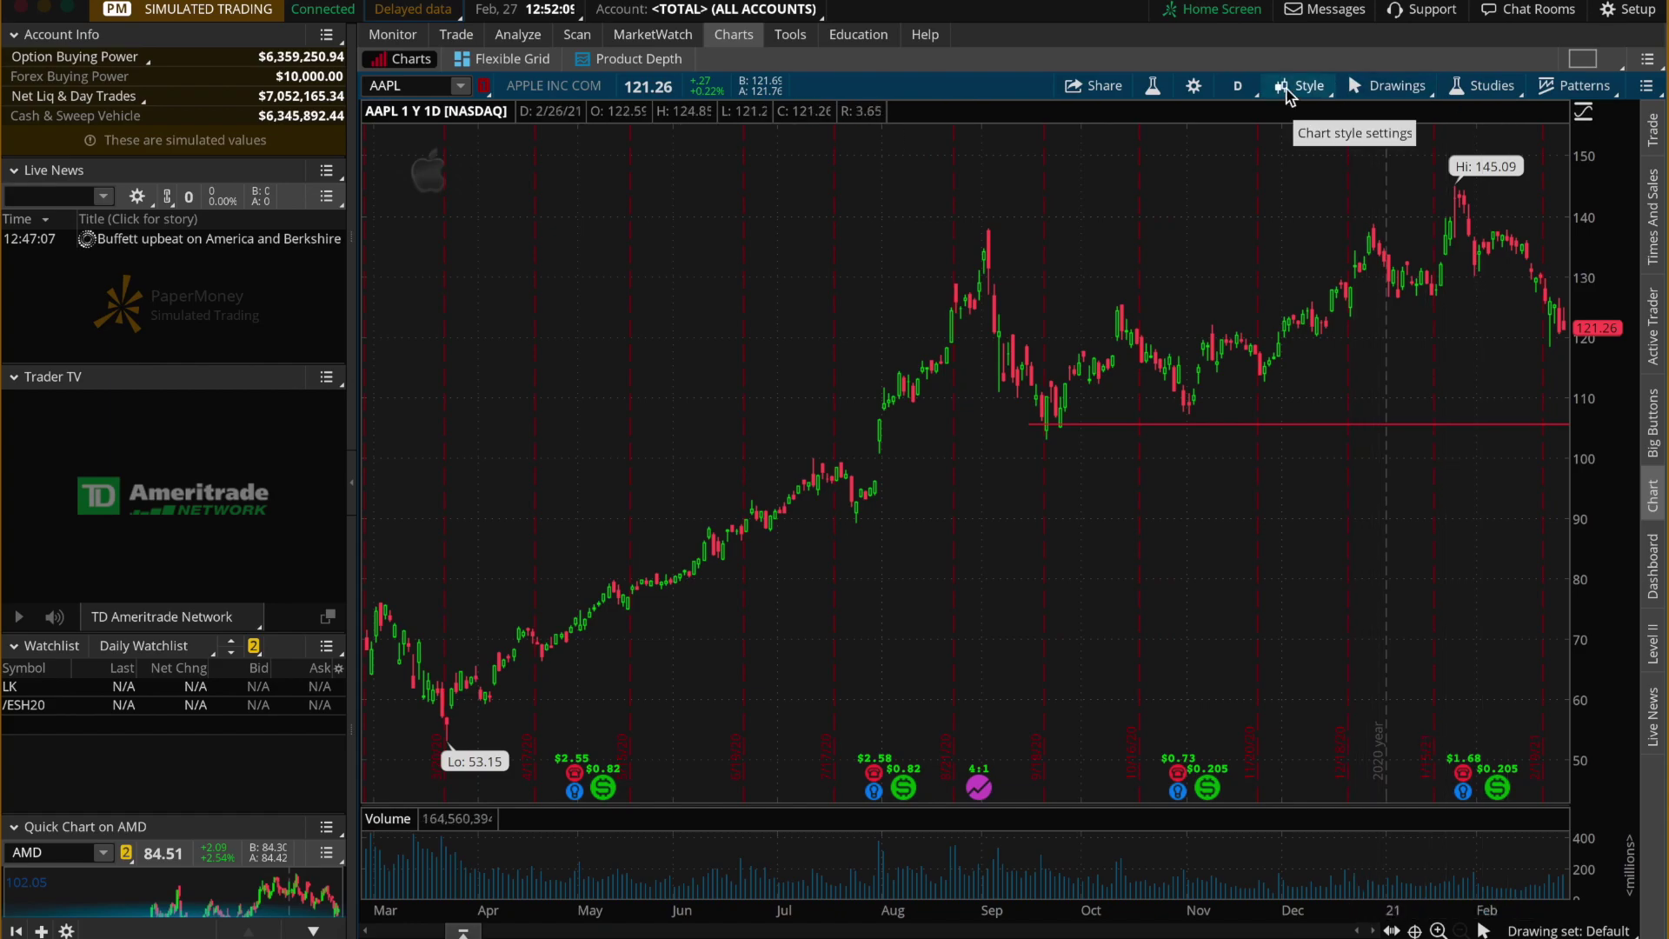
Open the Look and feel section of the application settings and try the Light color scheme
click(1626, 19)
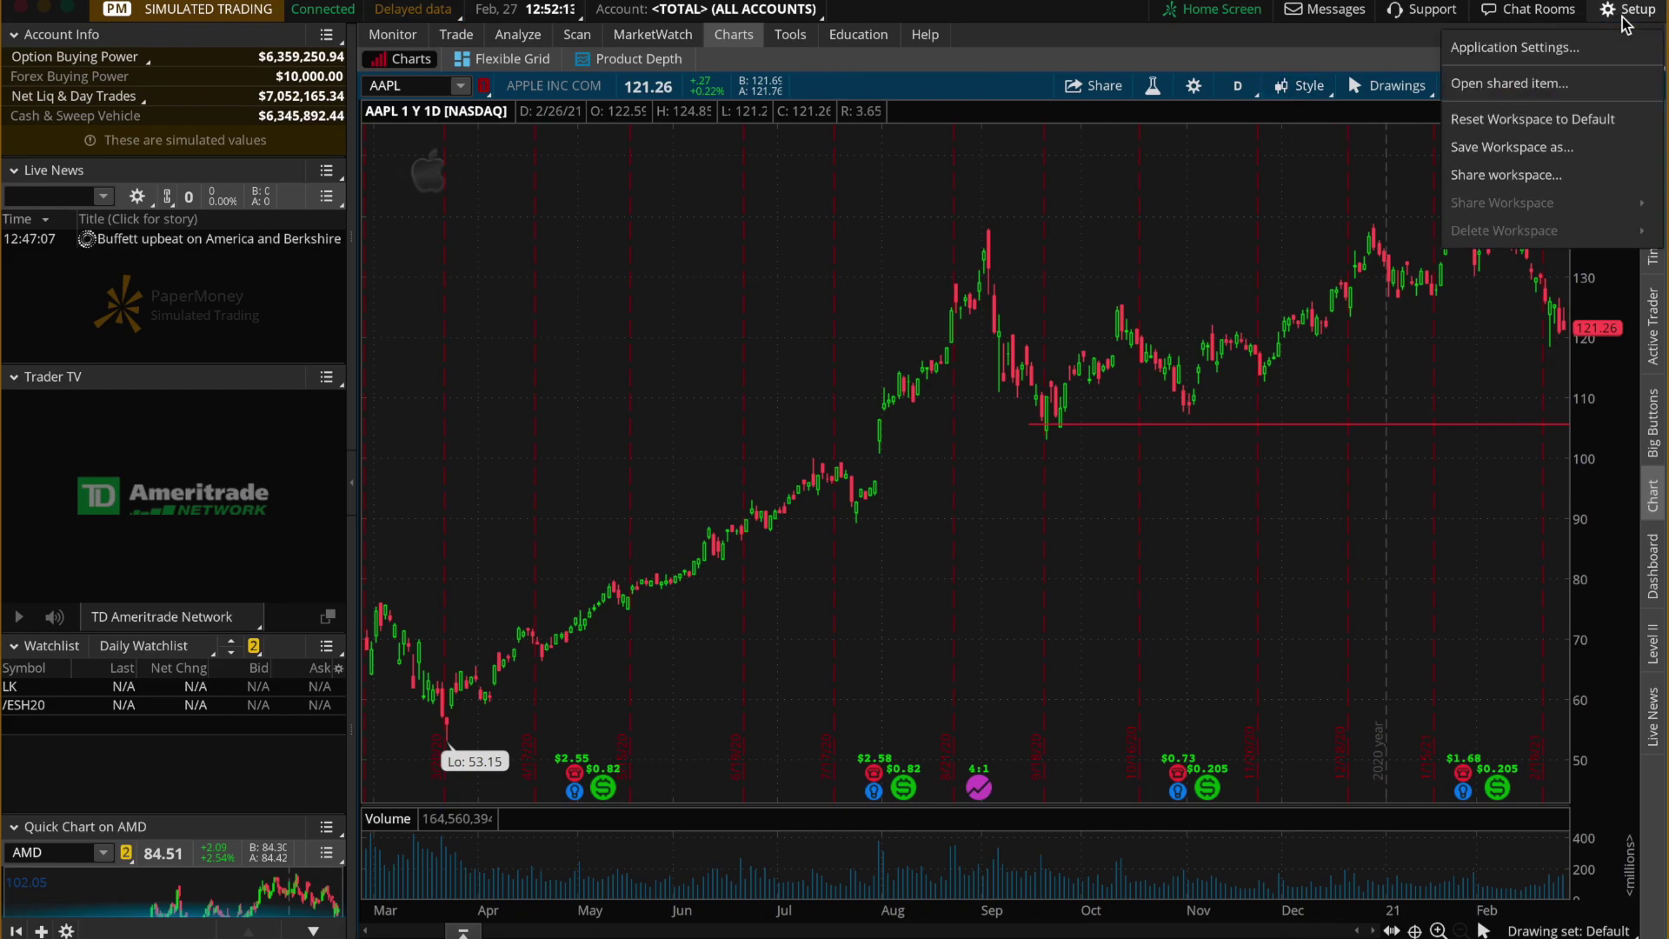
click(1581, 48)
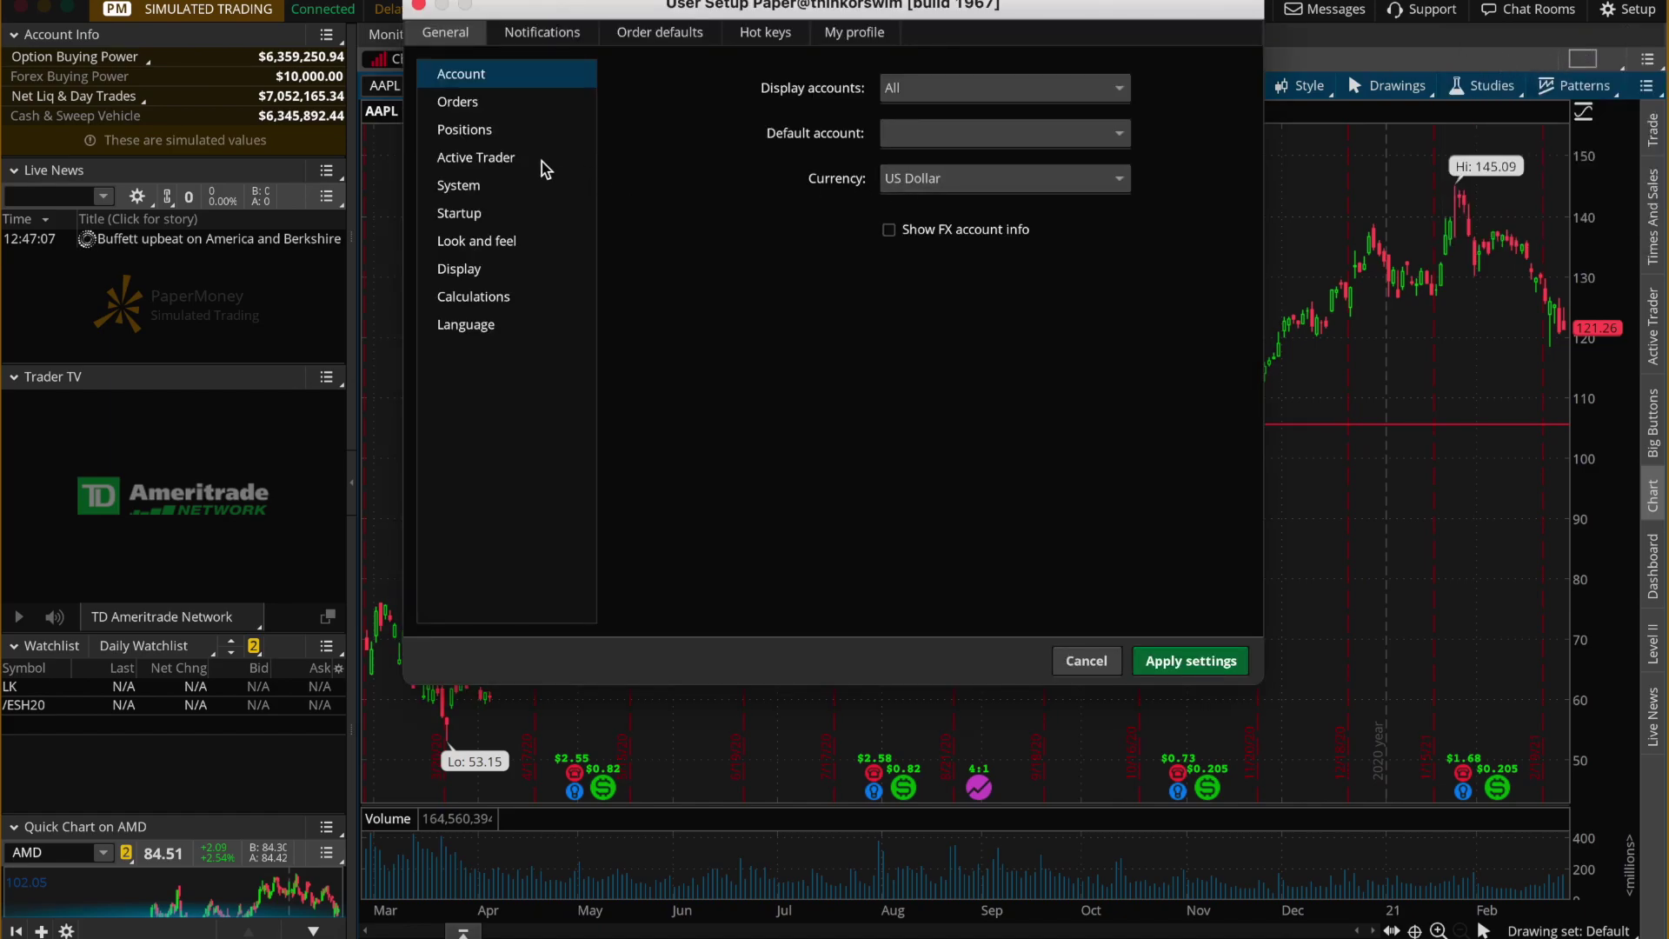
click(493, 242)
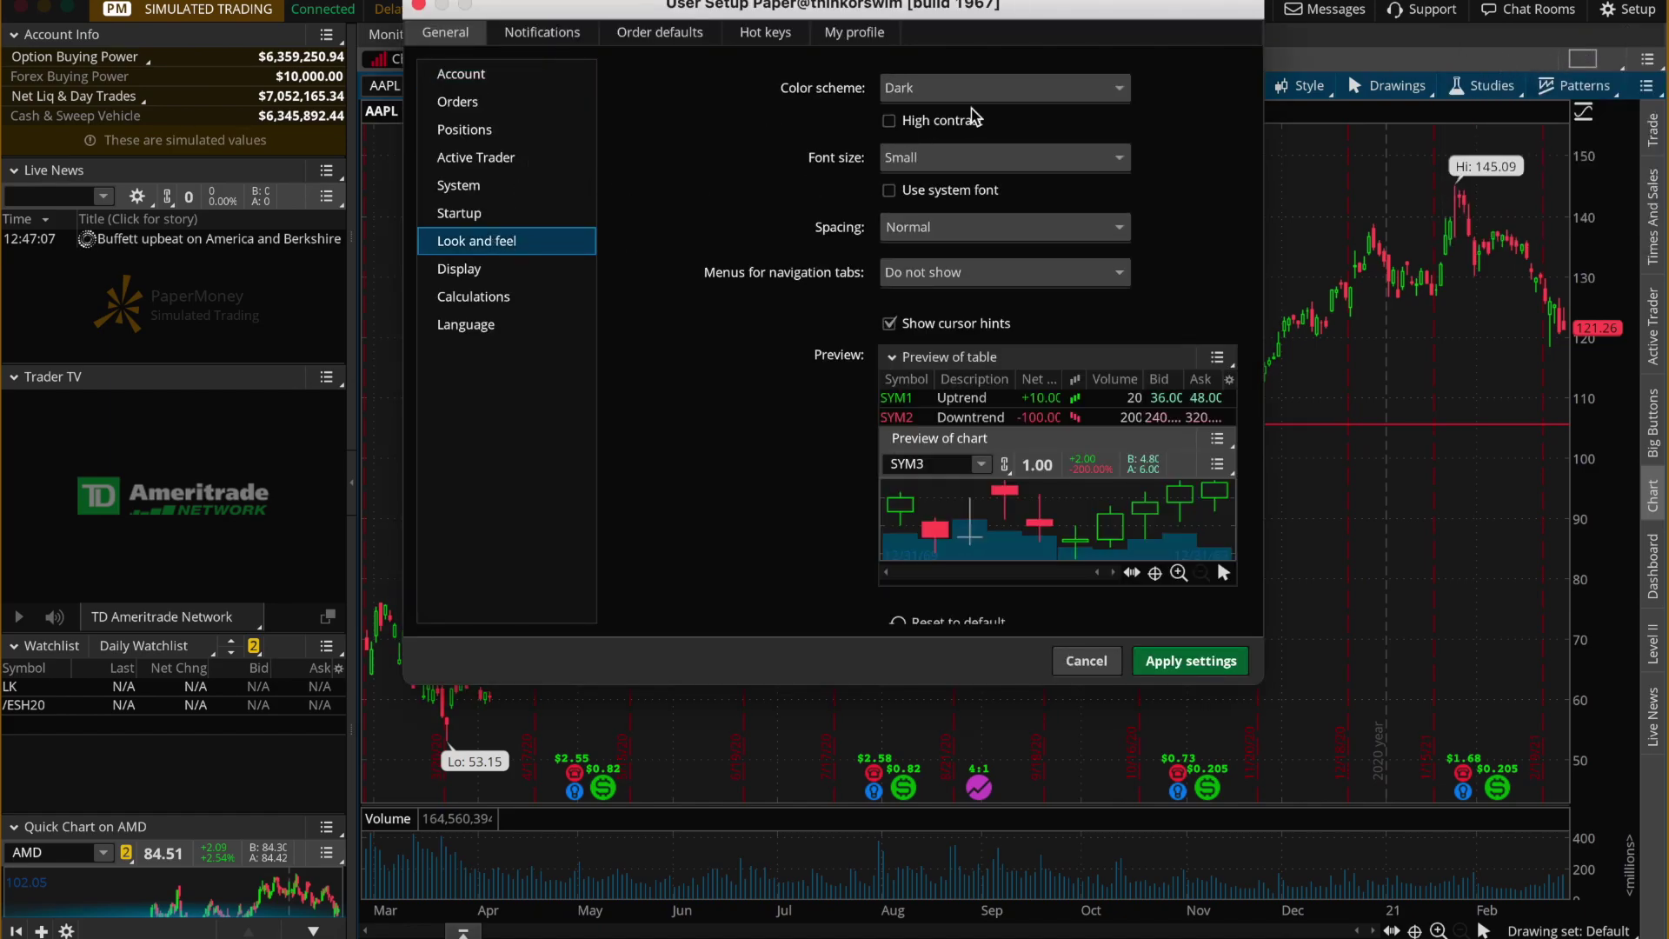
click(1037, 104)
click(980, 153)
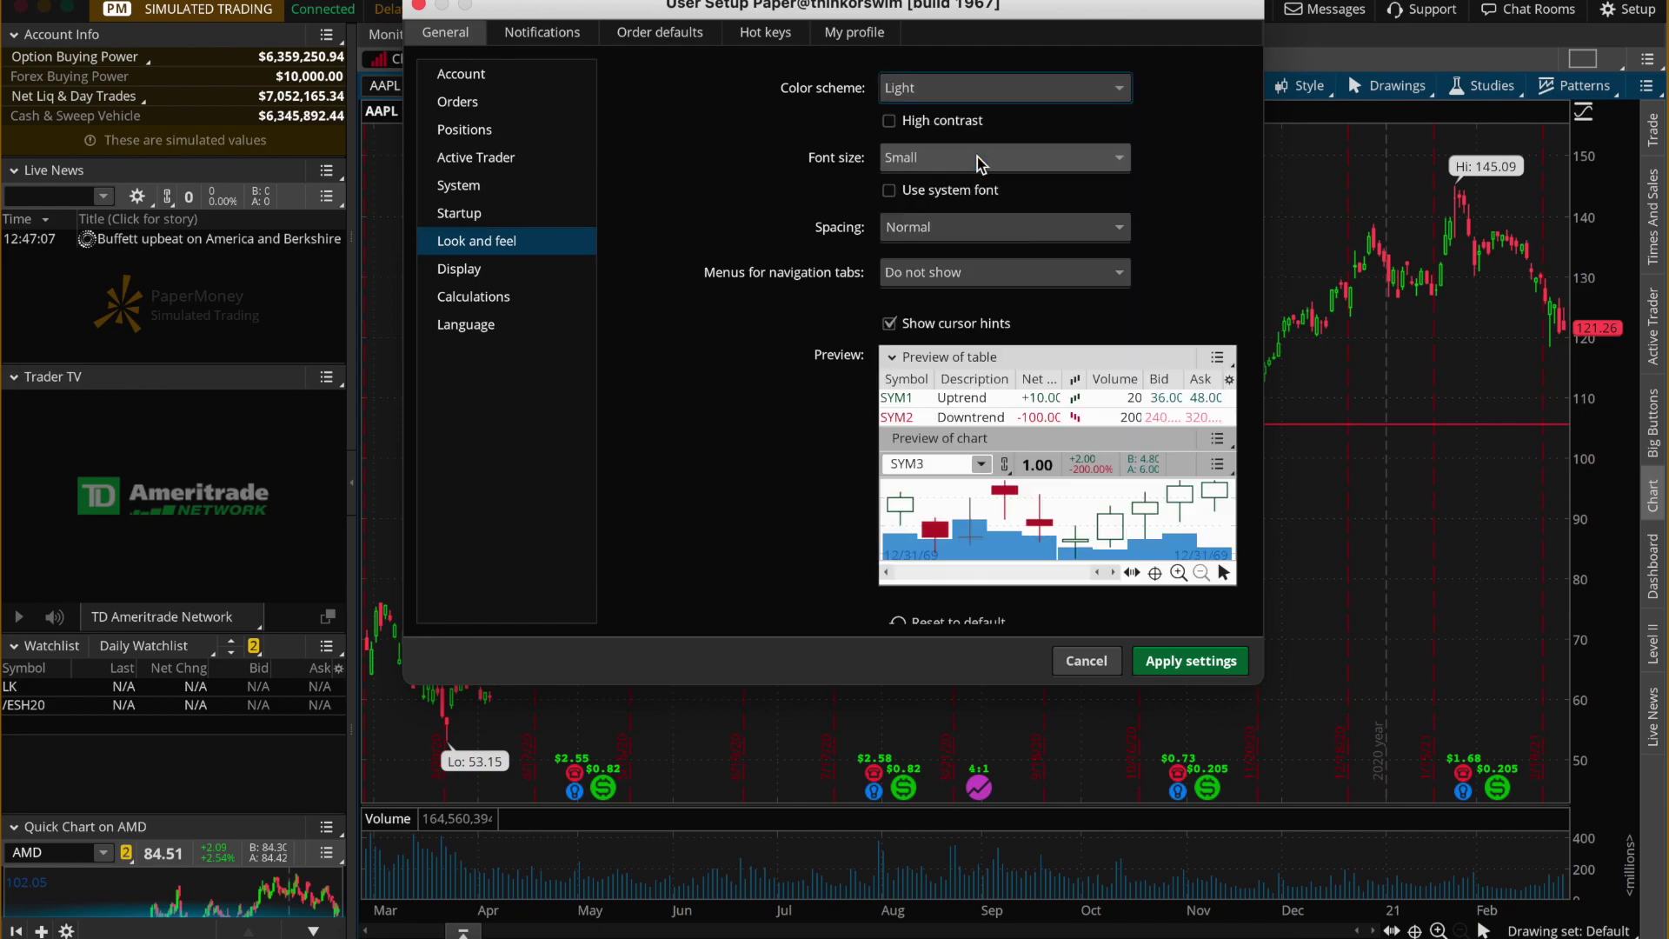
Set the color scheme to Old school TOS and apply the settings
click(1052, 91)
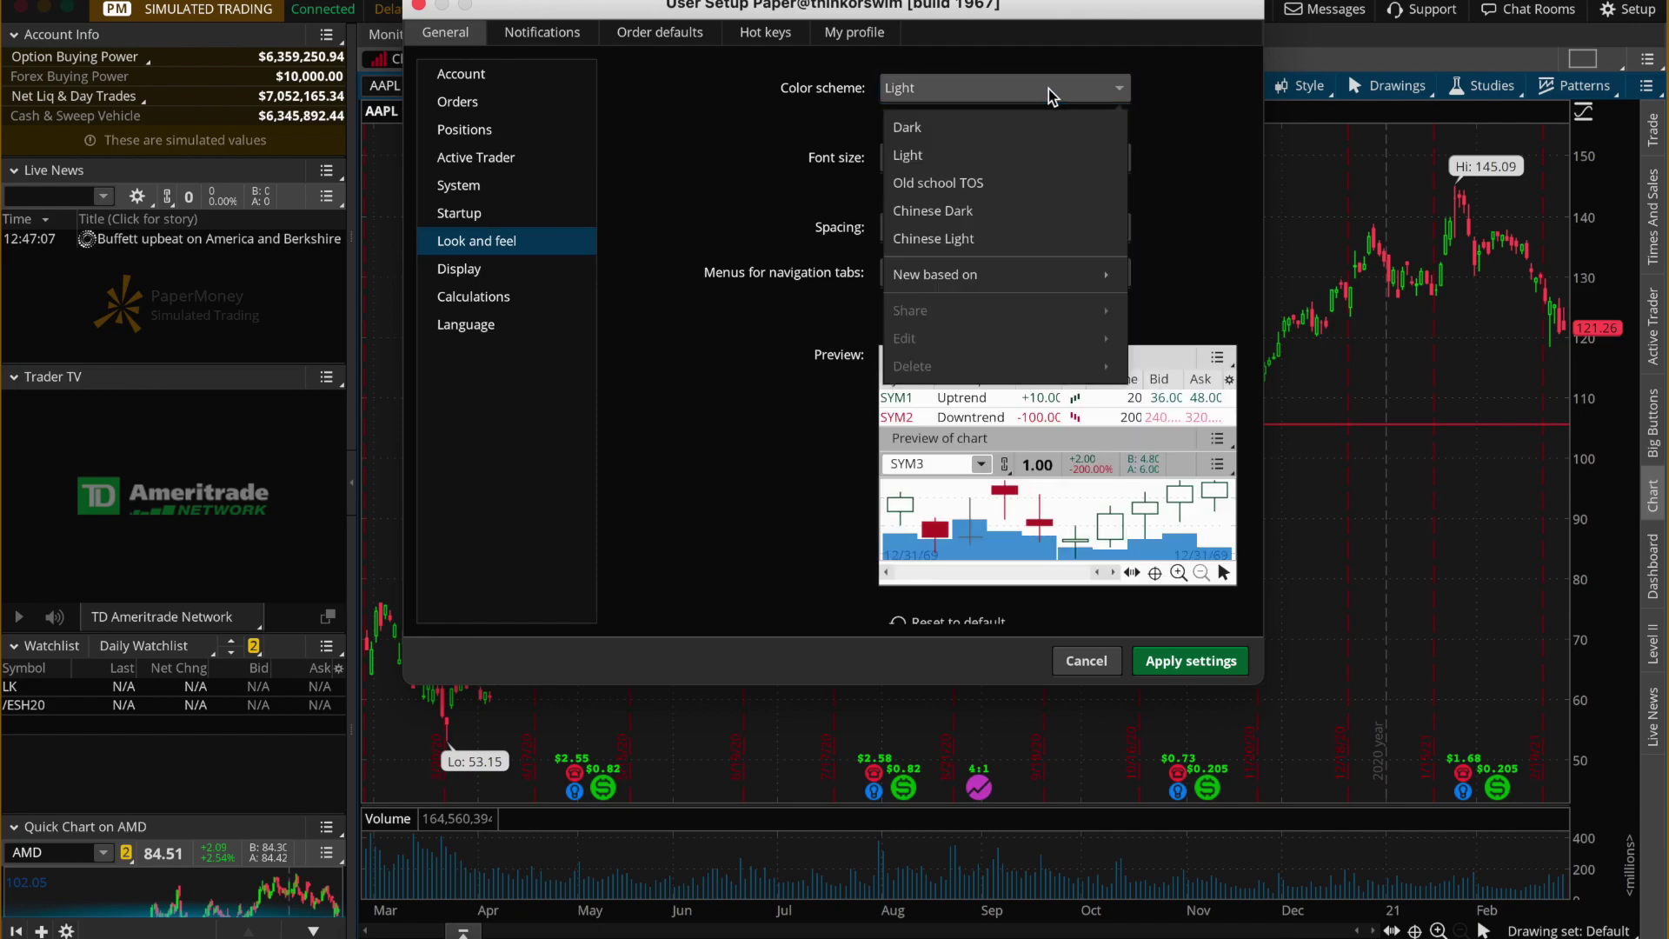
click(1029, 184)
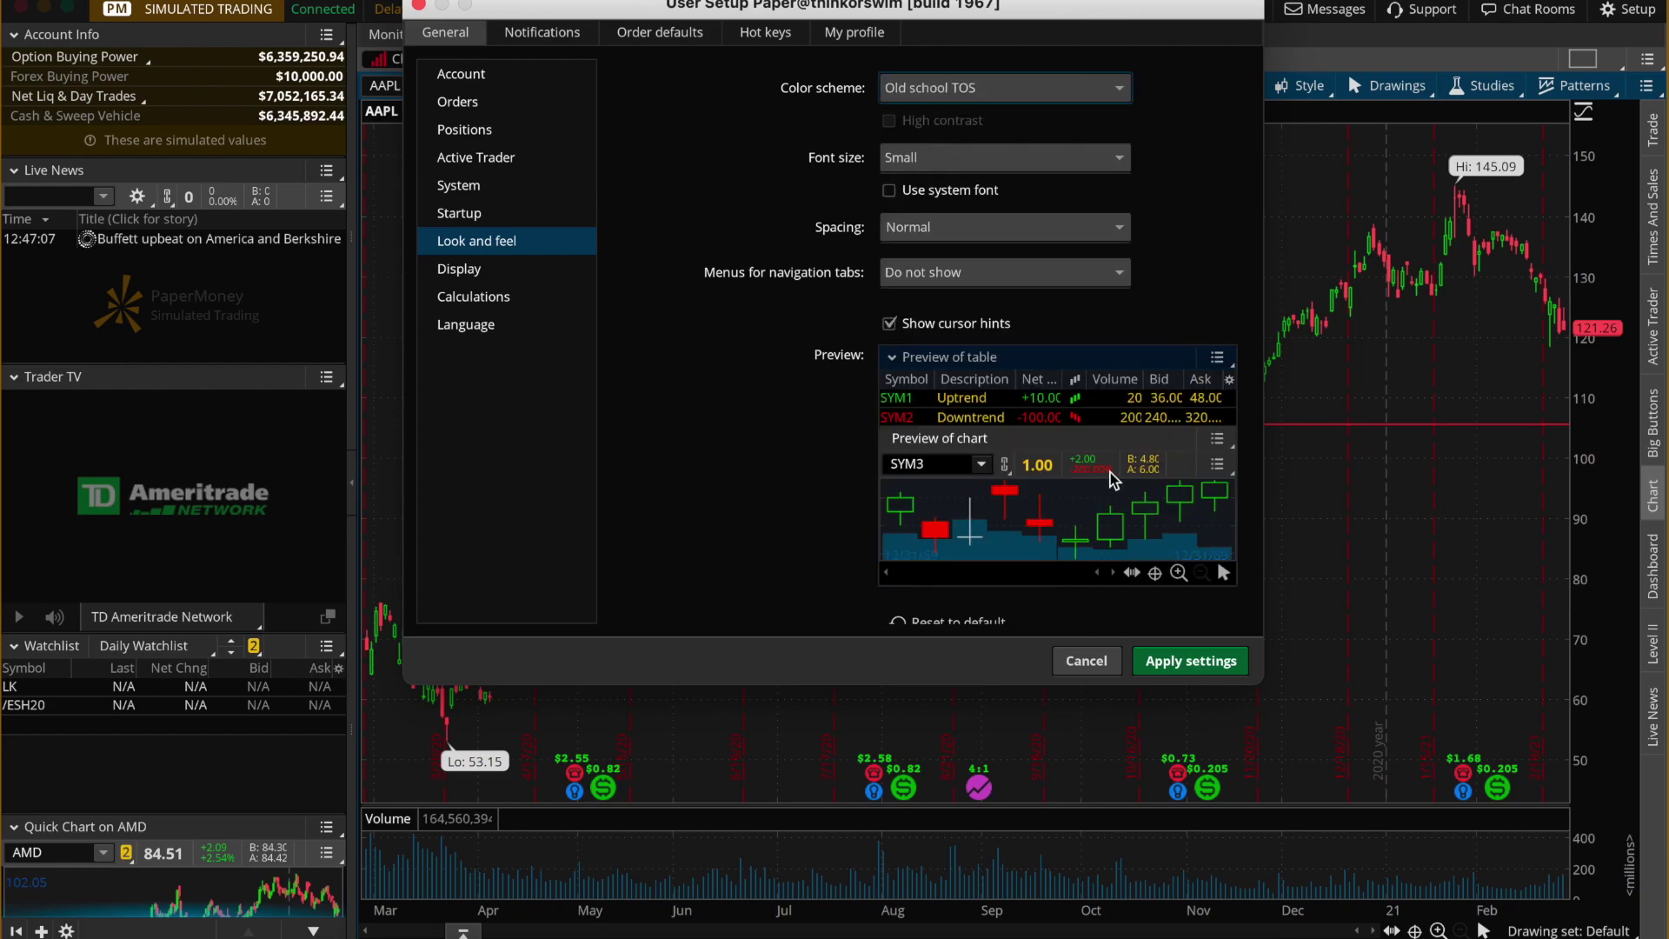
click(1190, 662)
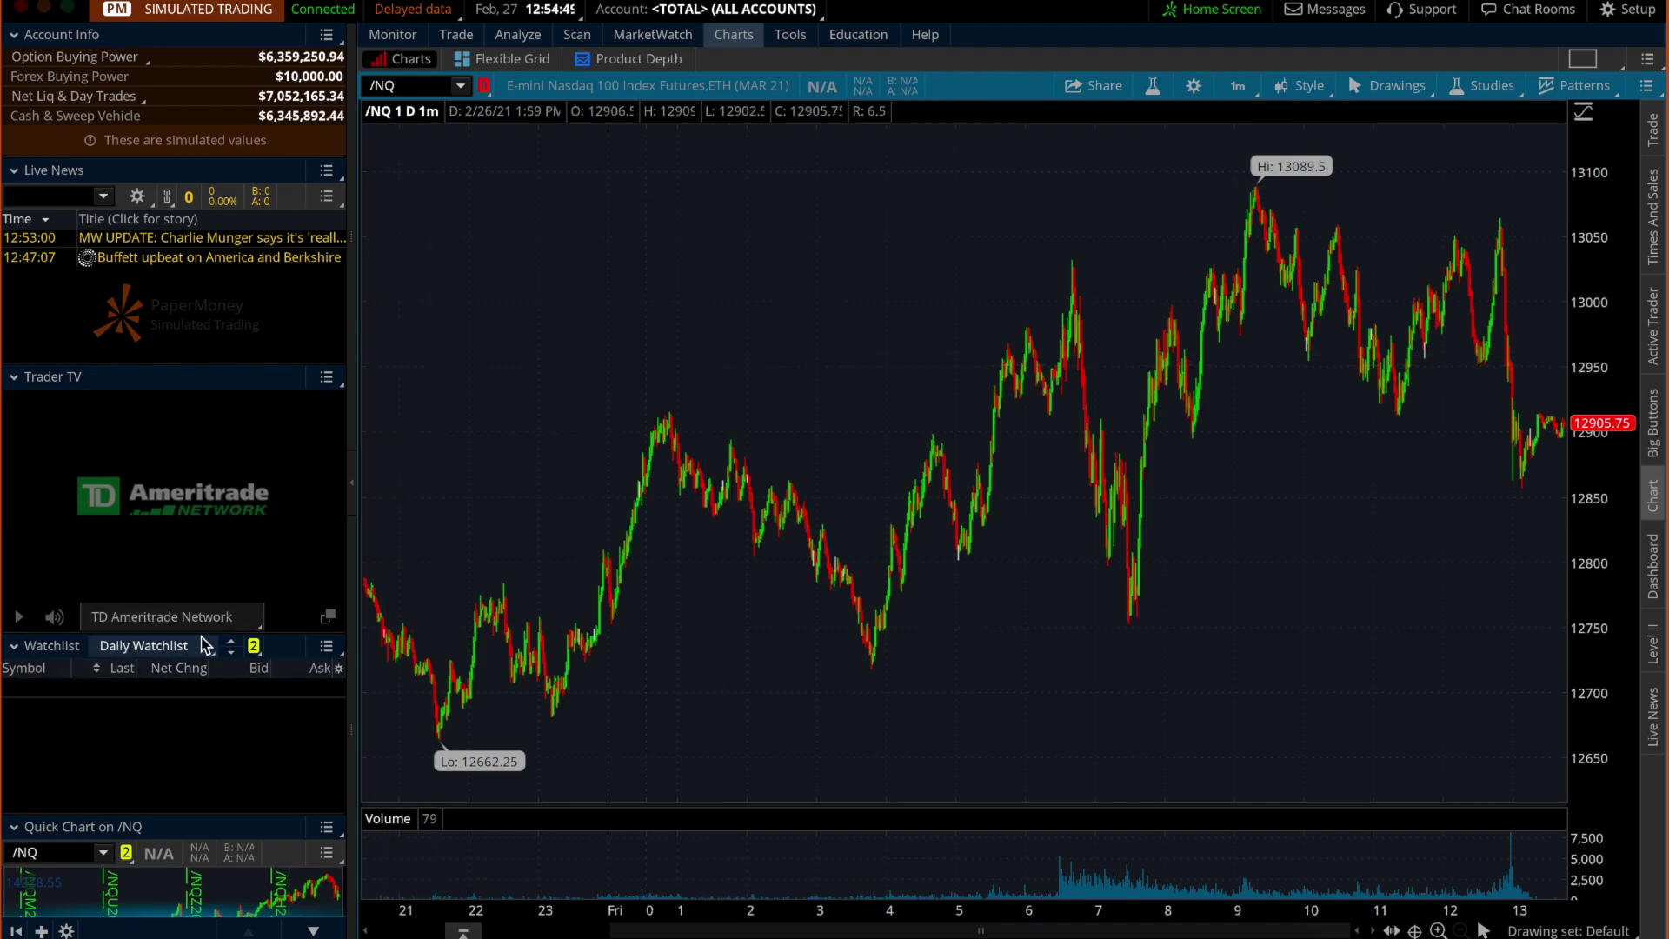
Collapse the Live News gadget
click(14, 170)
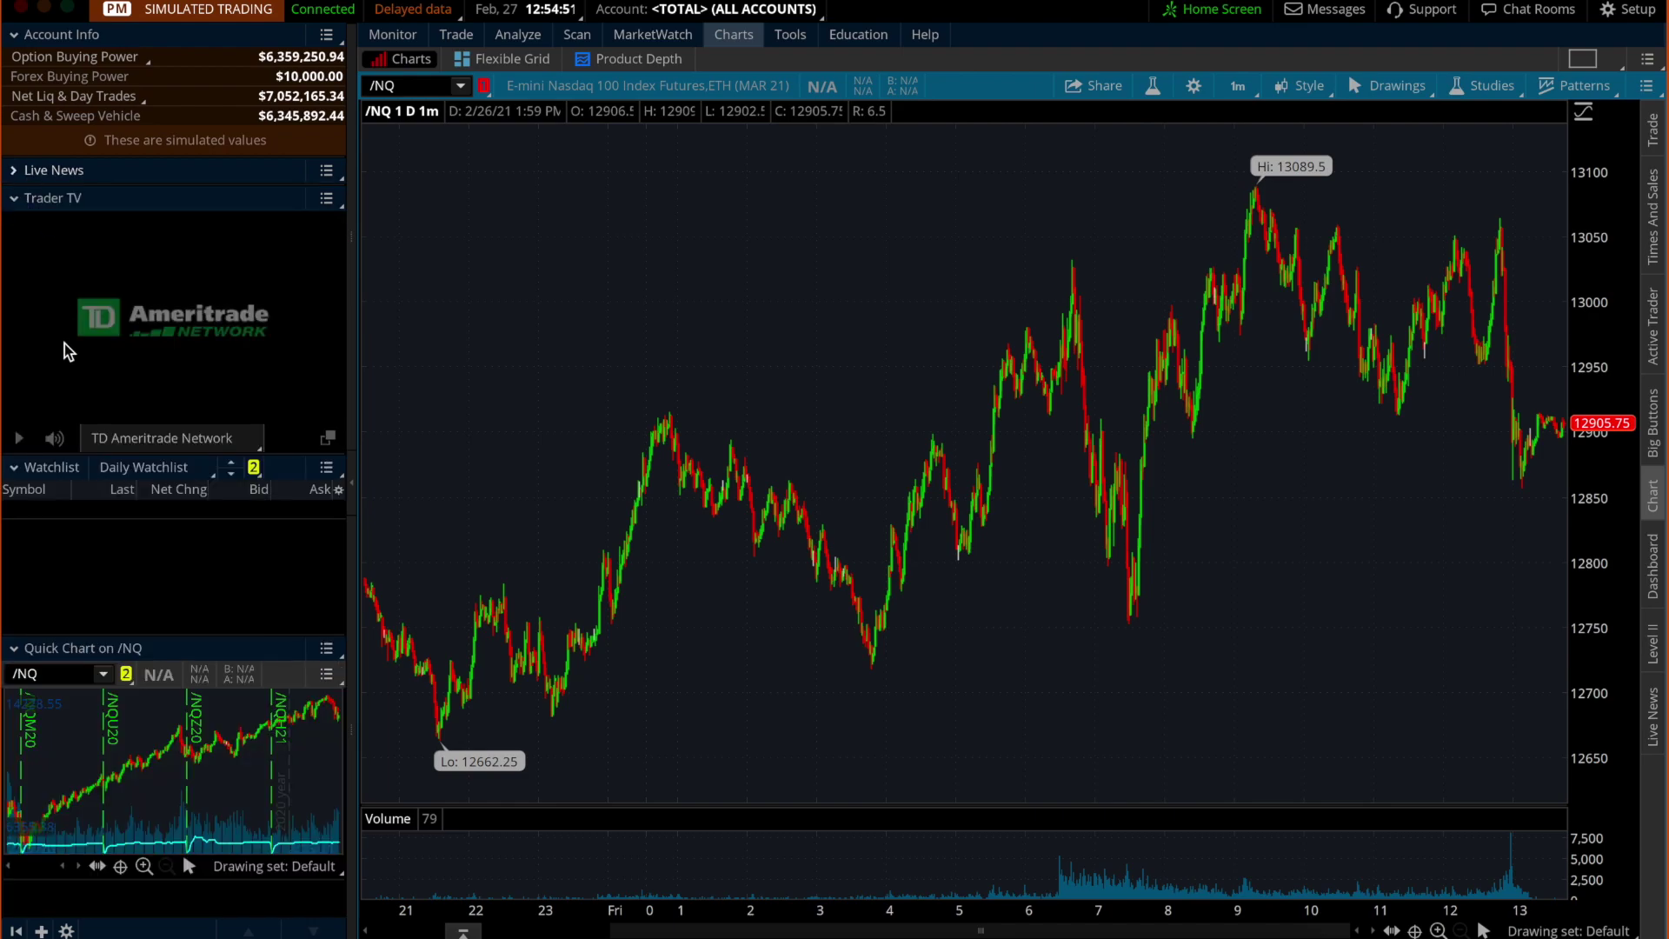
Collapse the Quick Chart gadget and make the Watchlist gadget taller to fill the freed space in the sidebar
click(15, 649)
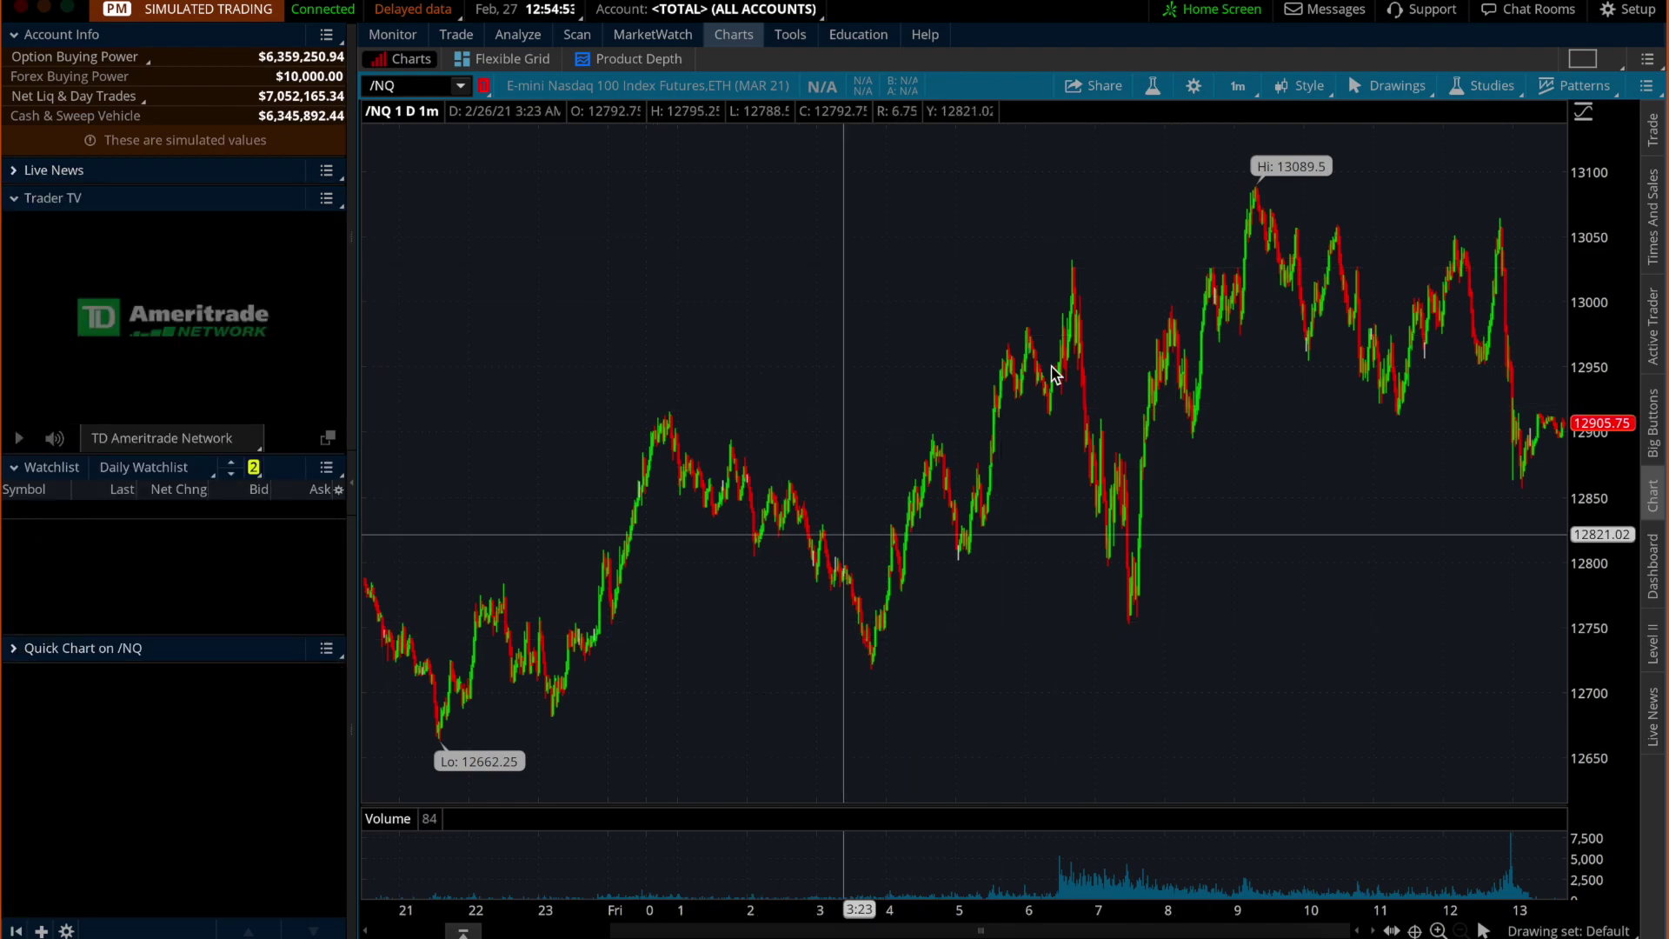
drag(113, 634, 114, 874)
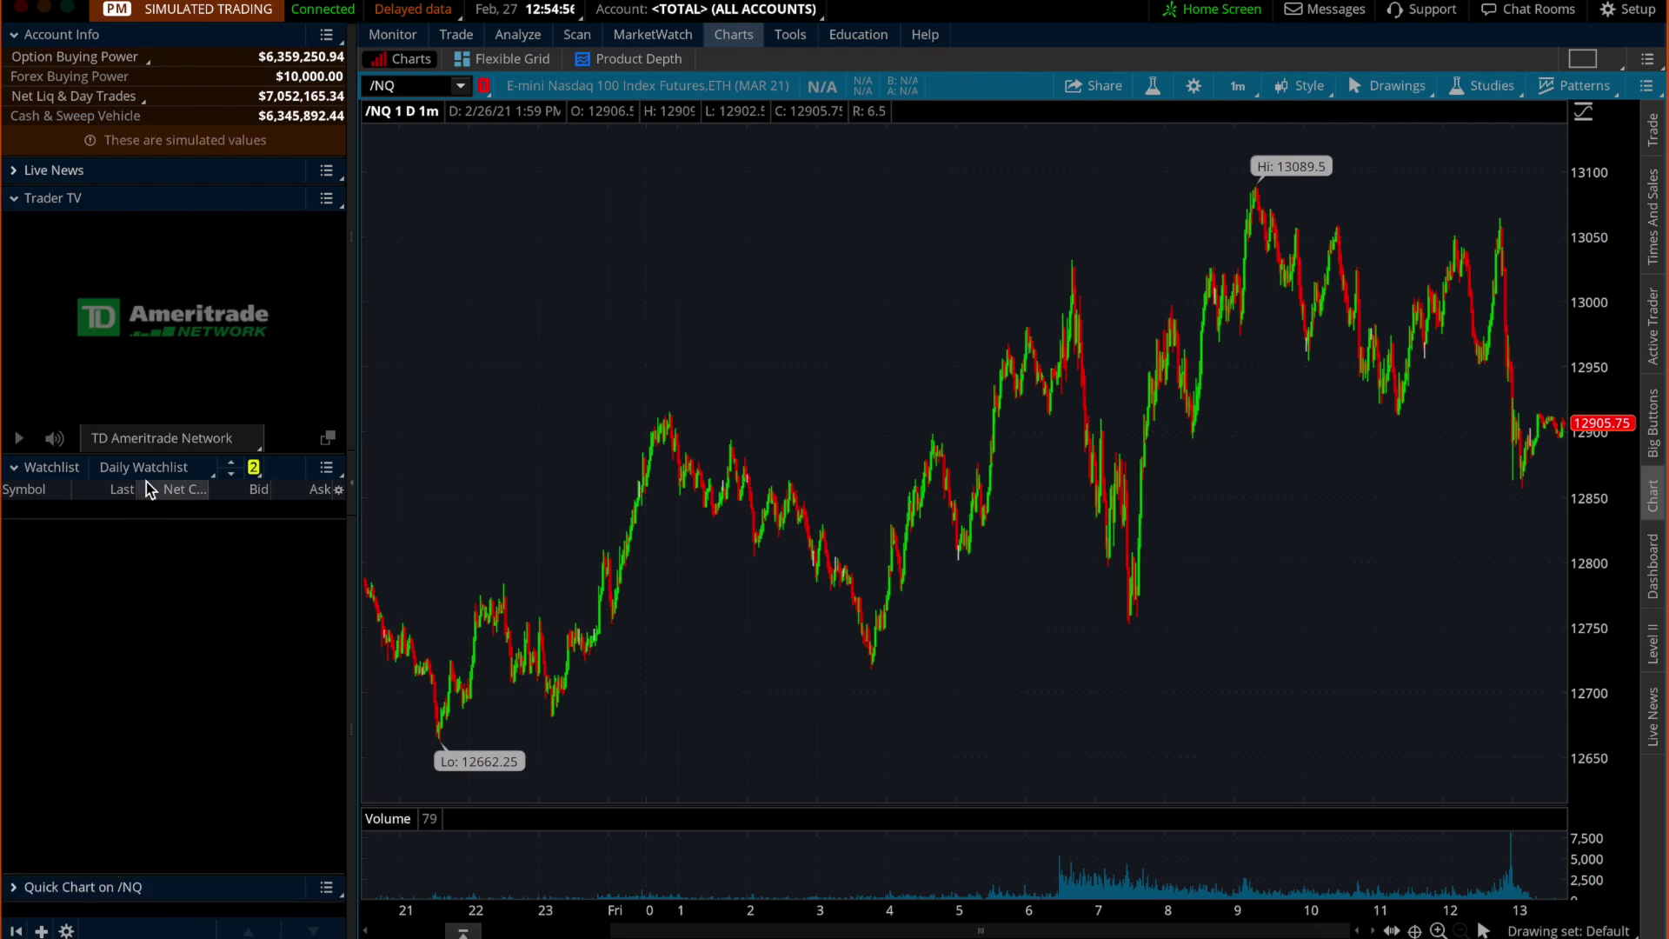
Start the Trader TV stream and switch its channel to CNBC US
click(327, 201)
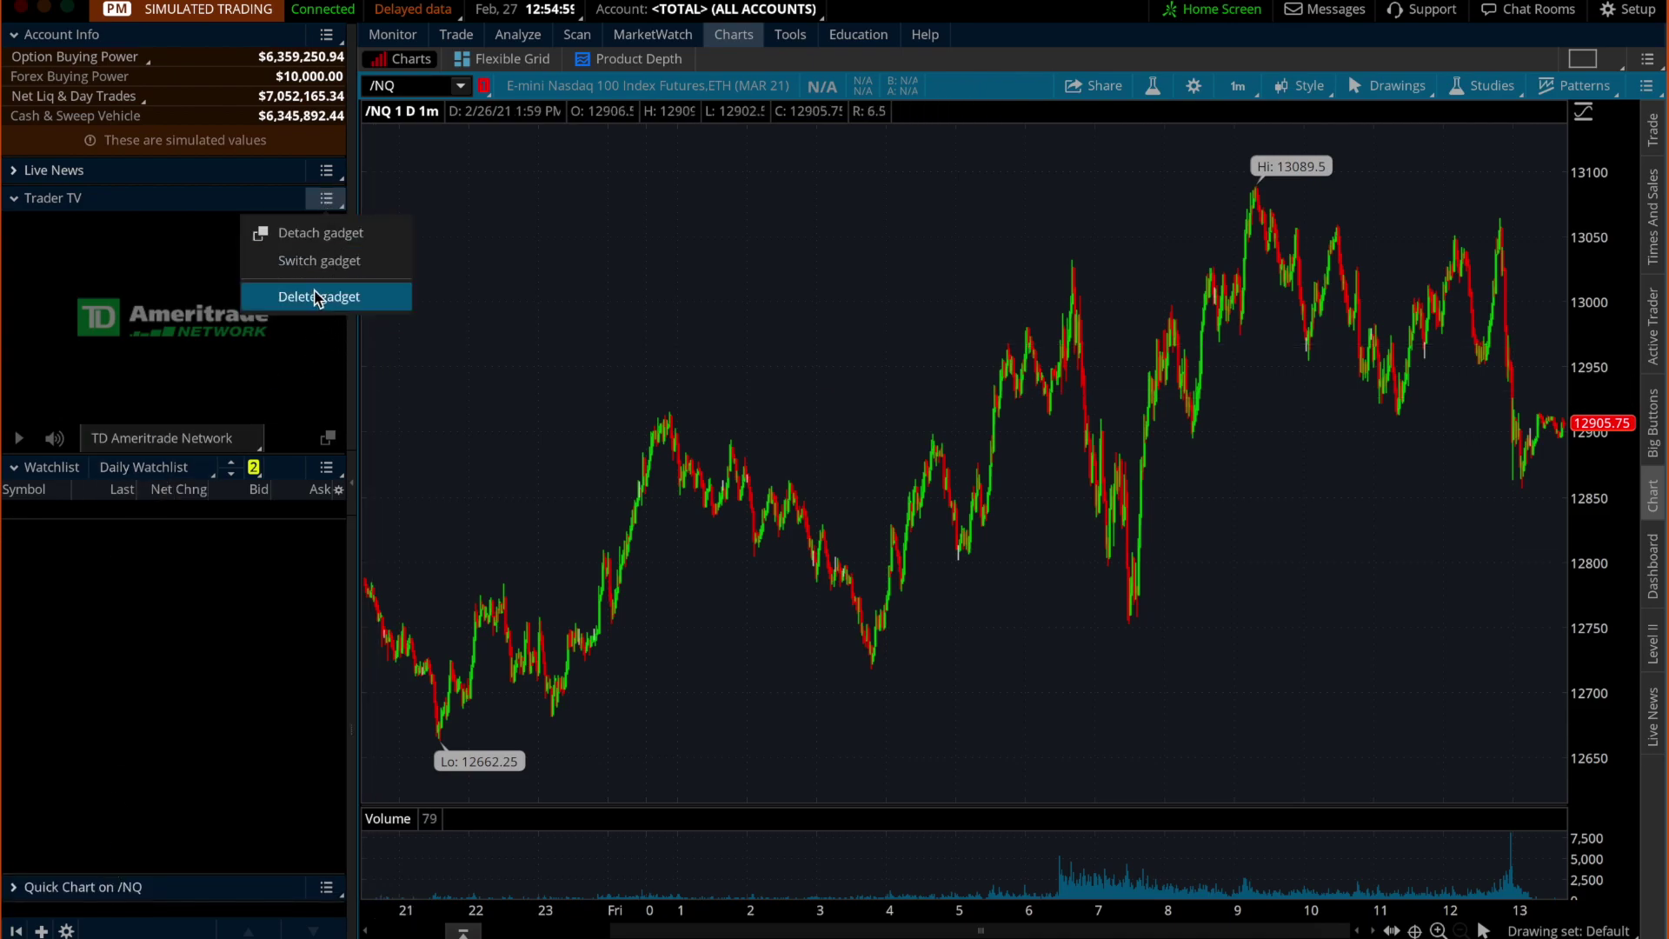
key(Escape)
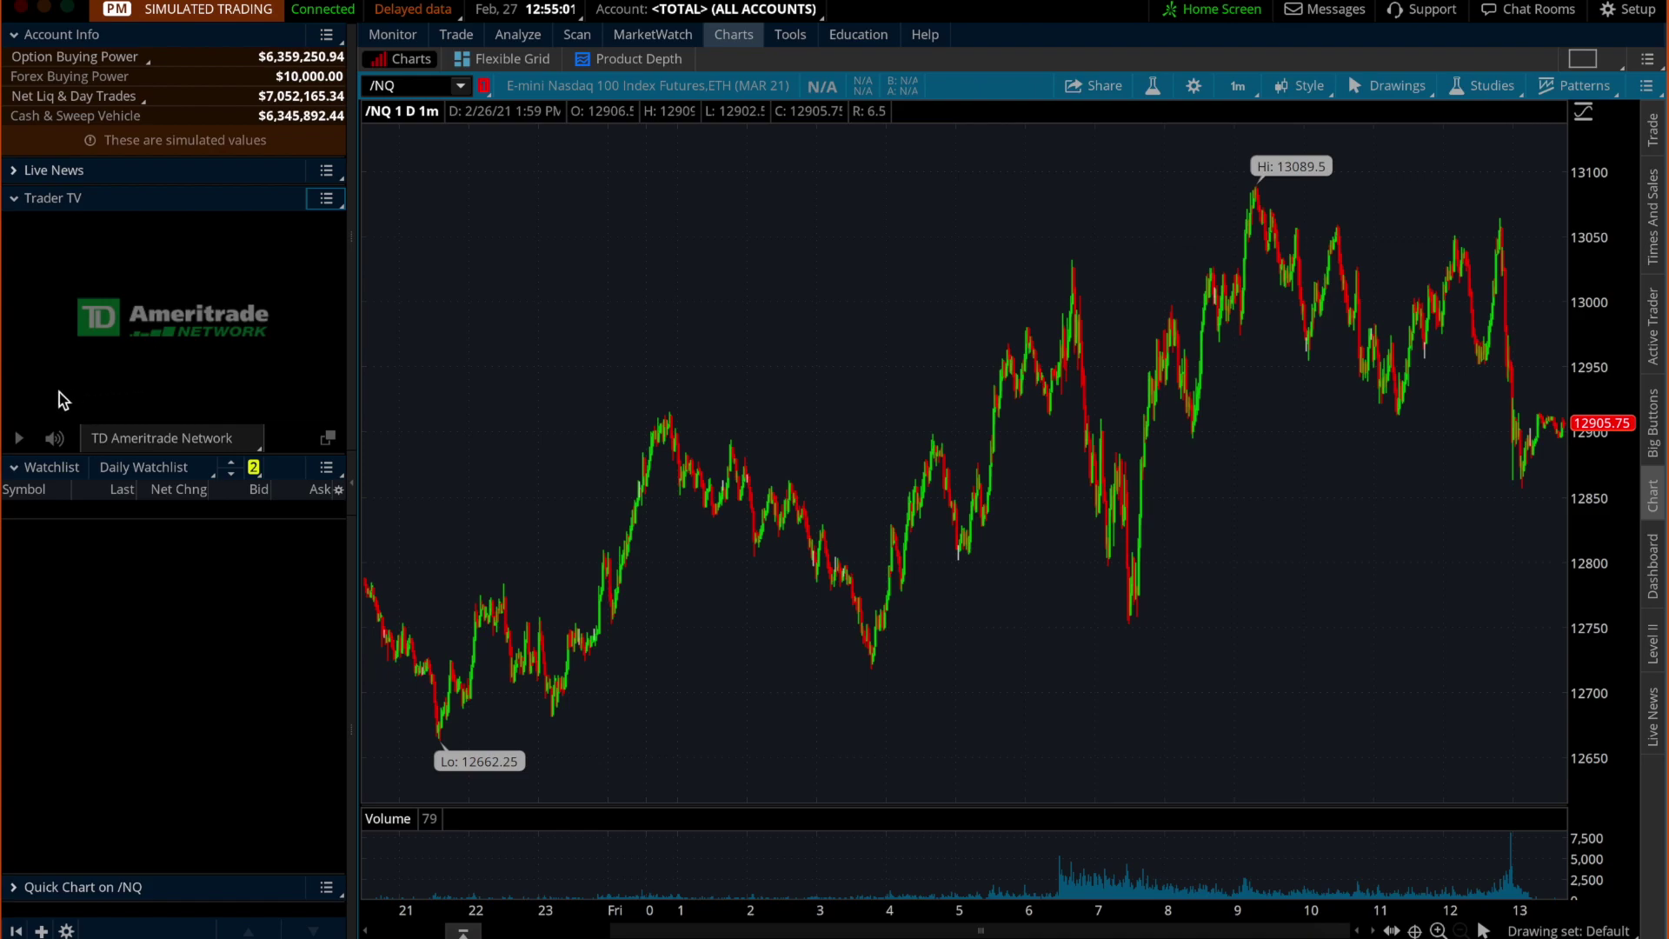
click(22, 439)
click(21, 438)
click(121, 439)
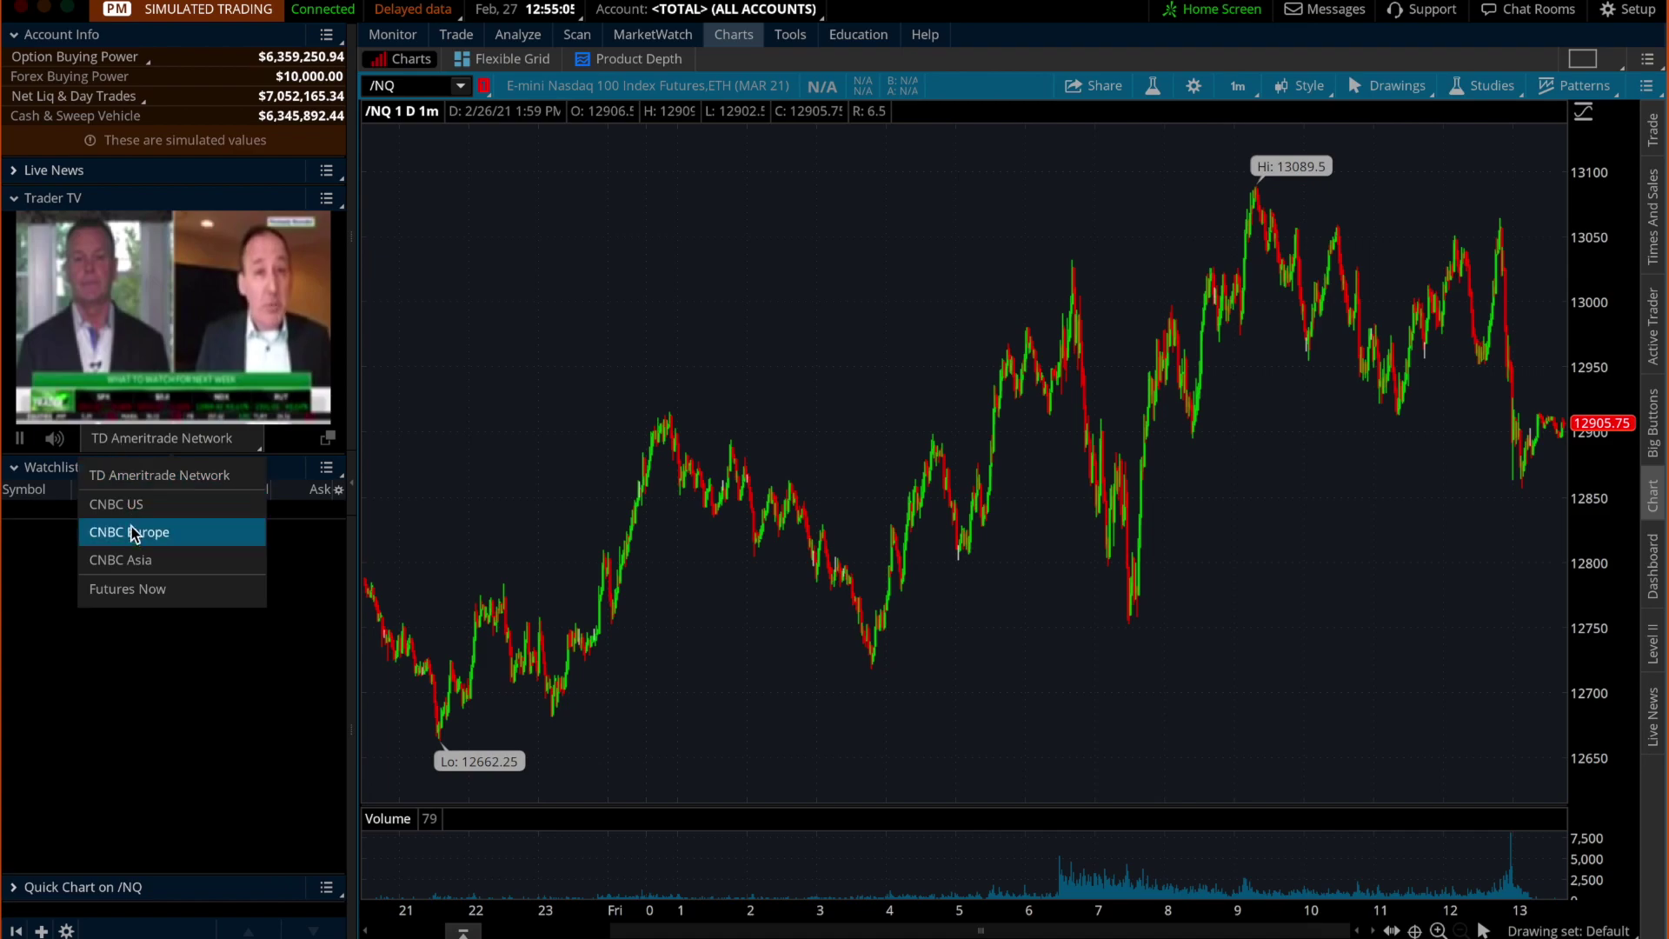
click(133, 506)
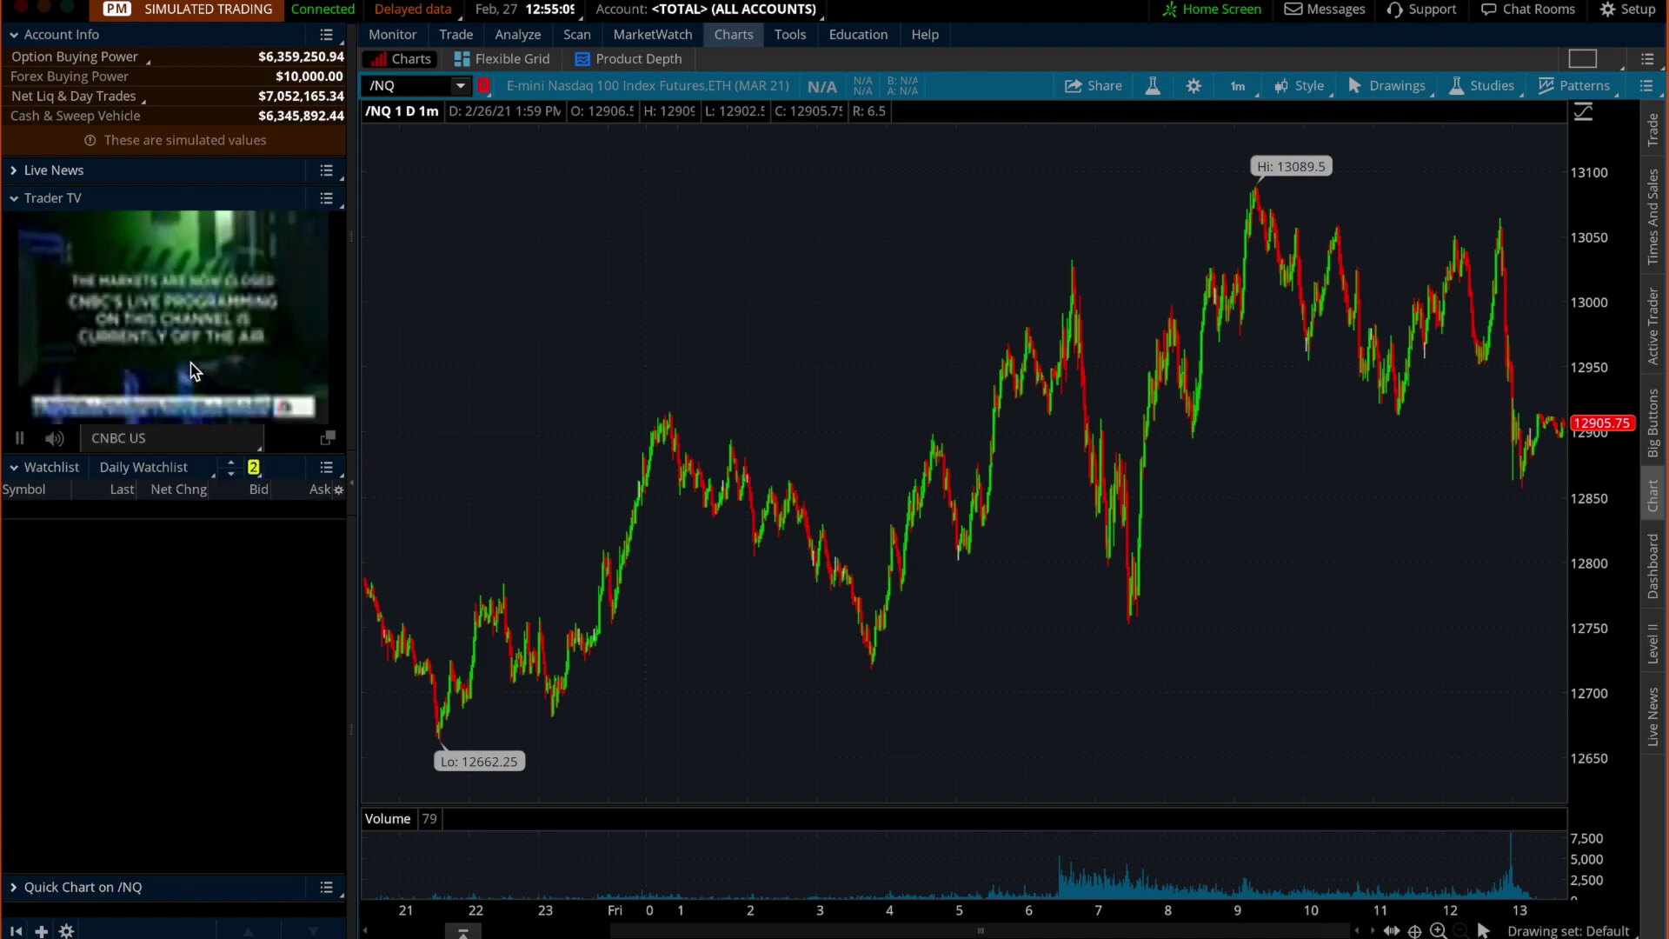
Delete the Trader TV gadget from the sidebar
click(326, 198)
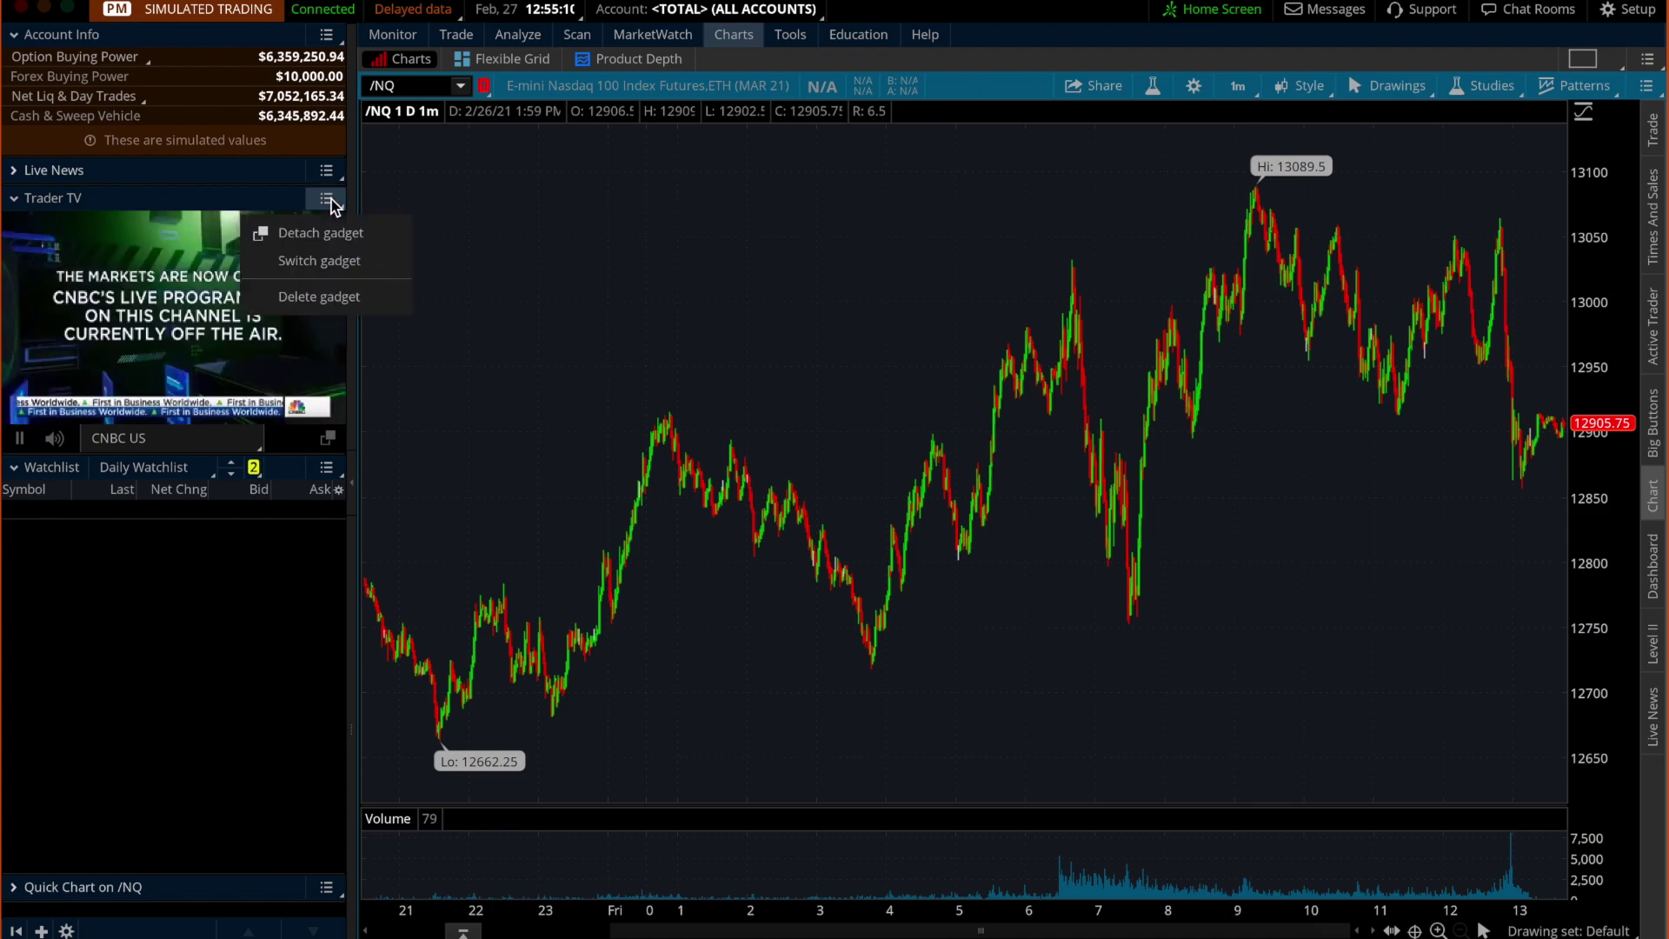
click(330, 294)
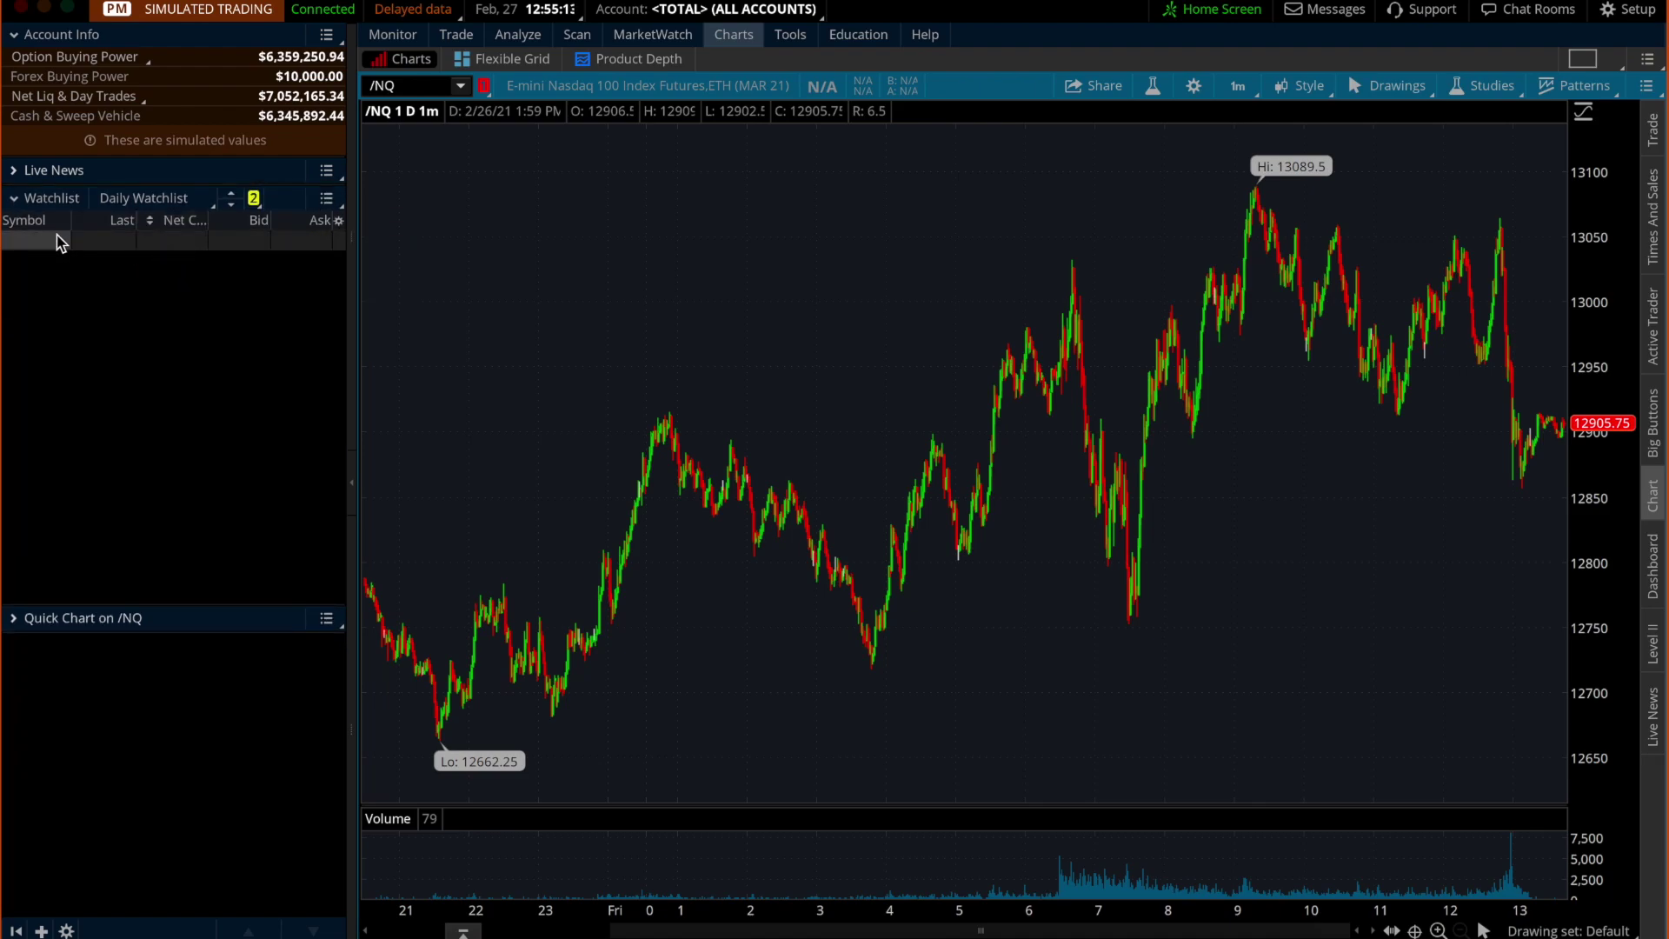
Add AAPL to the Daily Watchlist and load it on the linked chart from its watchlist row
click(34, 241)
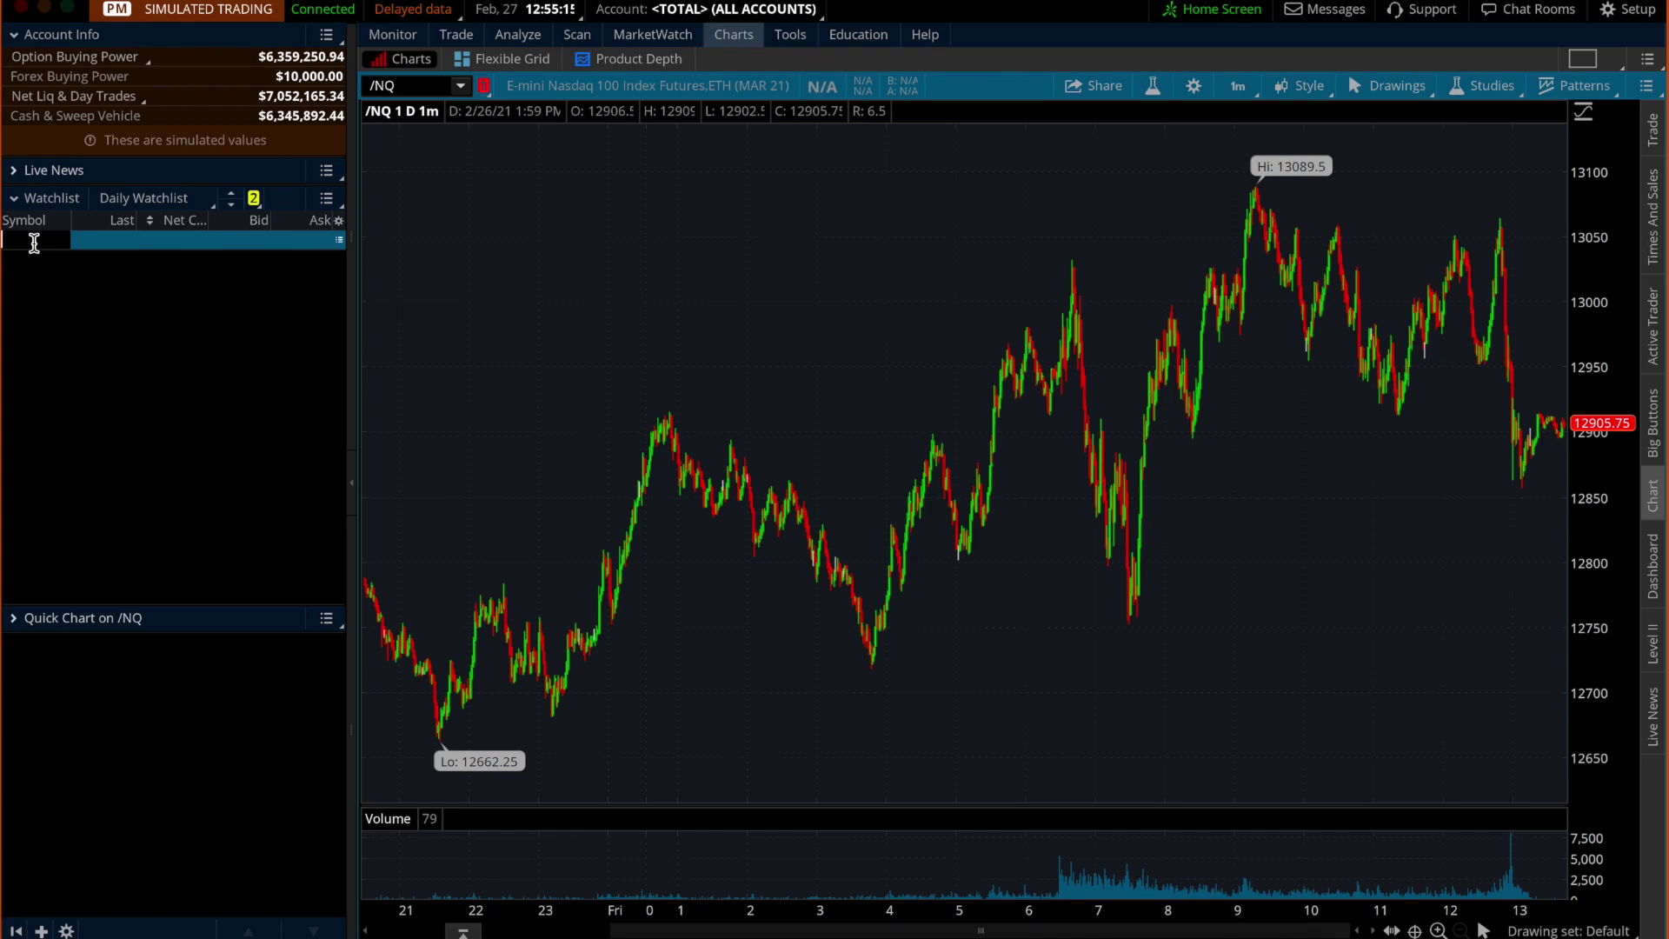
text(AAPL)
key(Return)
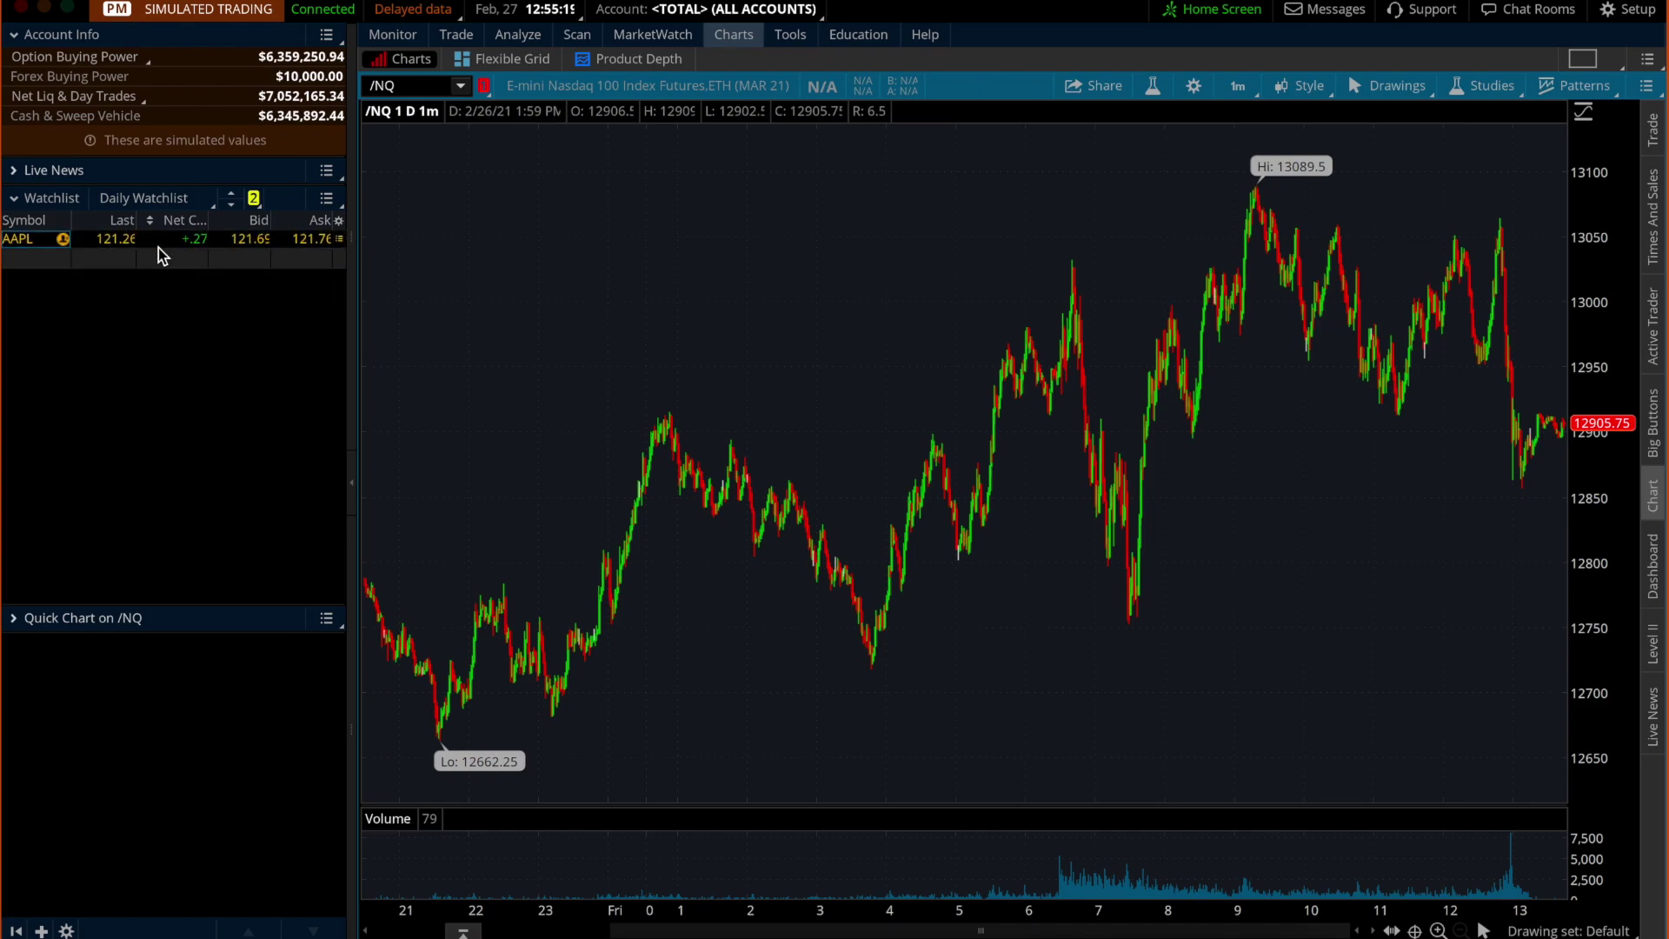
click(25, 239)
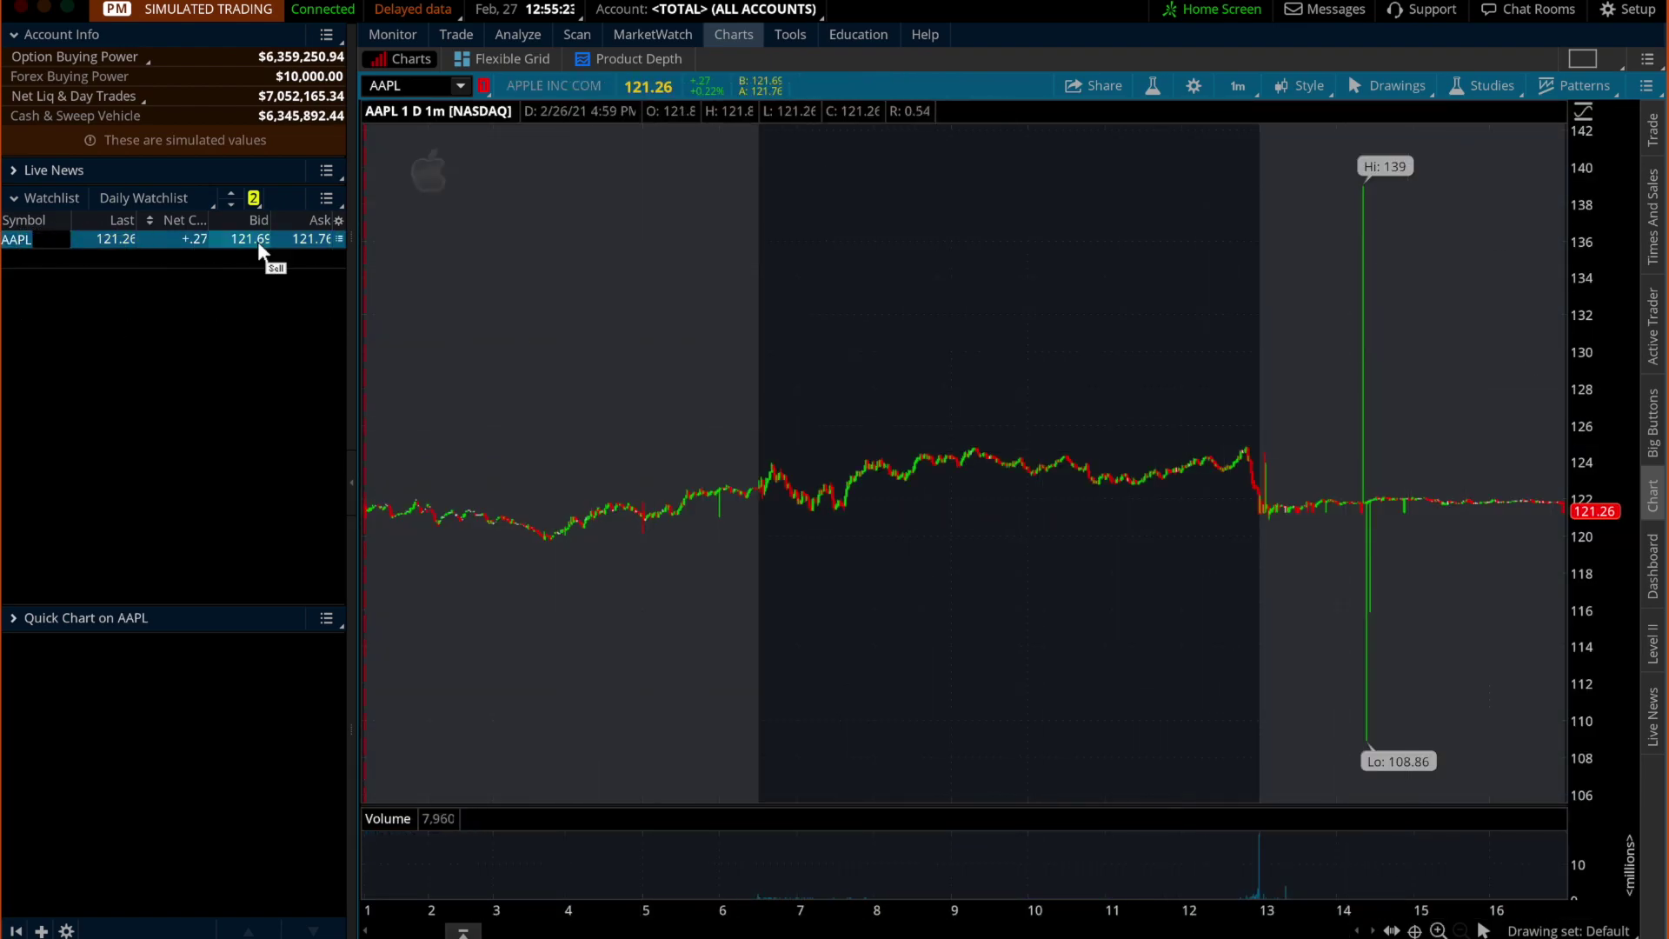
Add the symbols /NQ and TSLA to the Daily Watchlist below AAPL
click(44, 259)
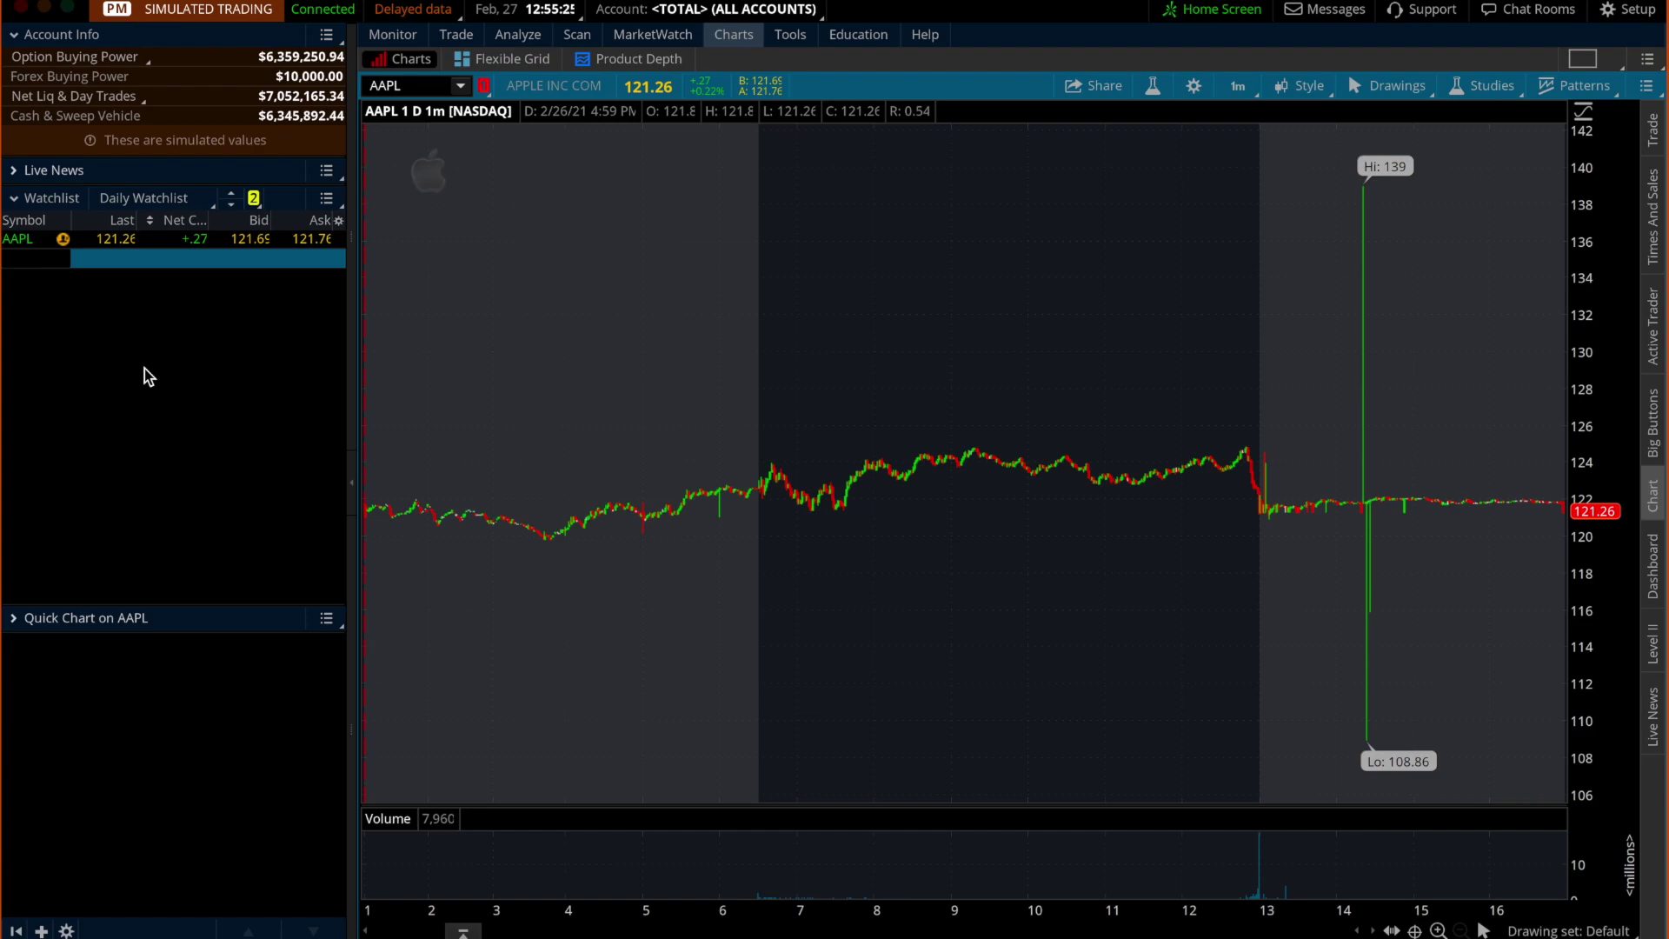
click(29, 261)
text(/NQ)
key(Return)
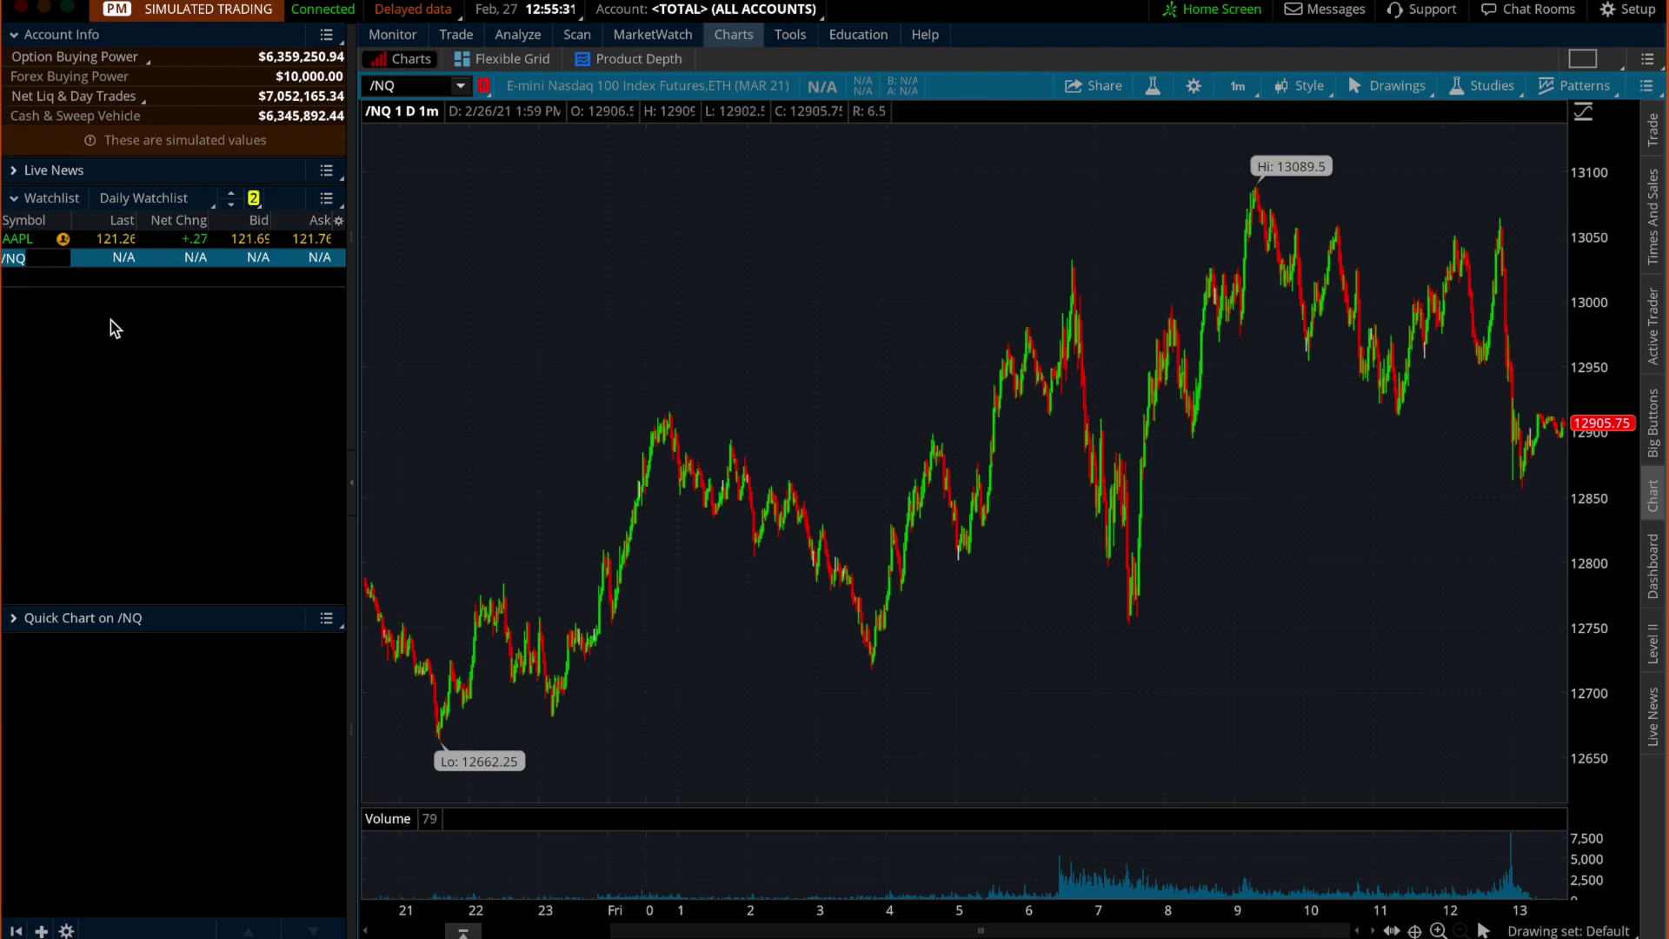
click(41, 279)
text(TSLA)
key(Return)
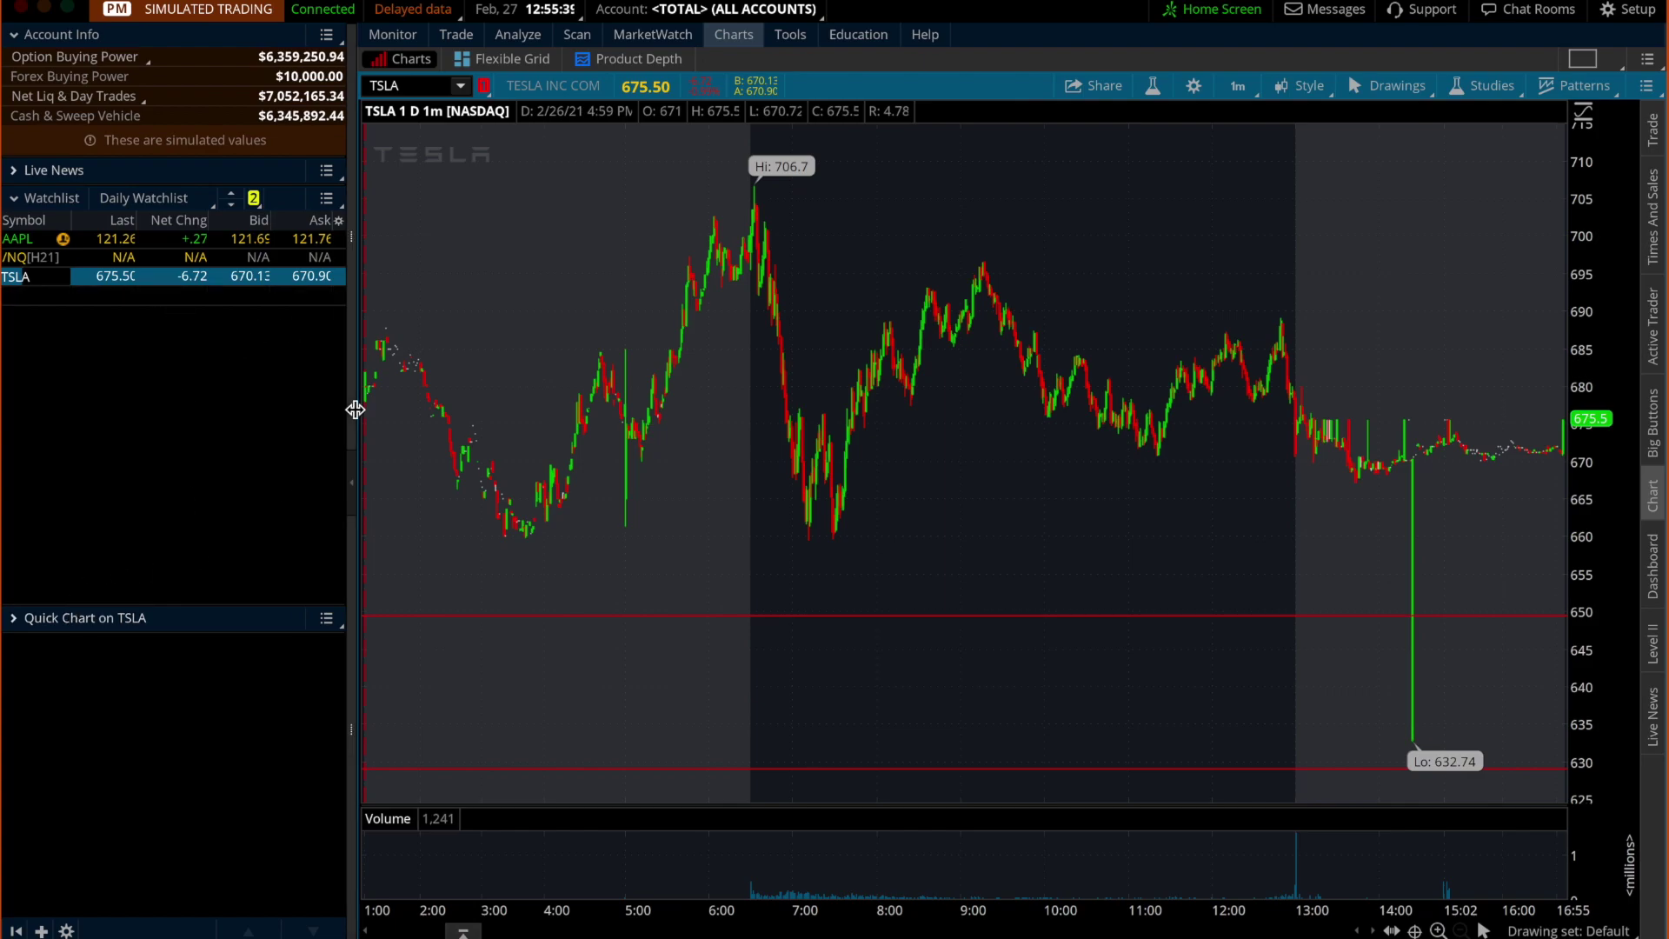
Hide the gadget sidebar to widen the chart and bring the sidebar back
click(352, 482)
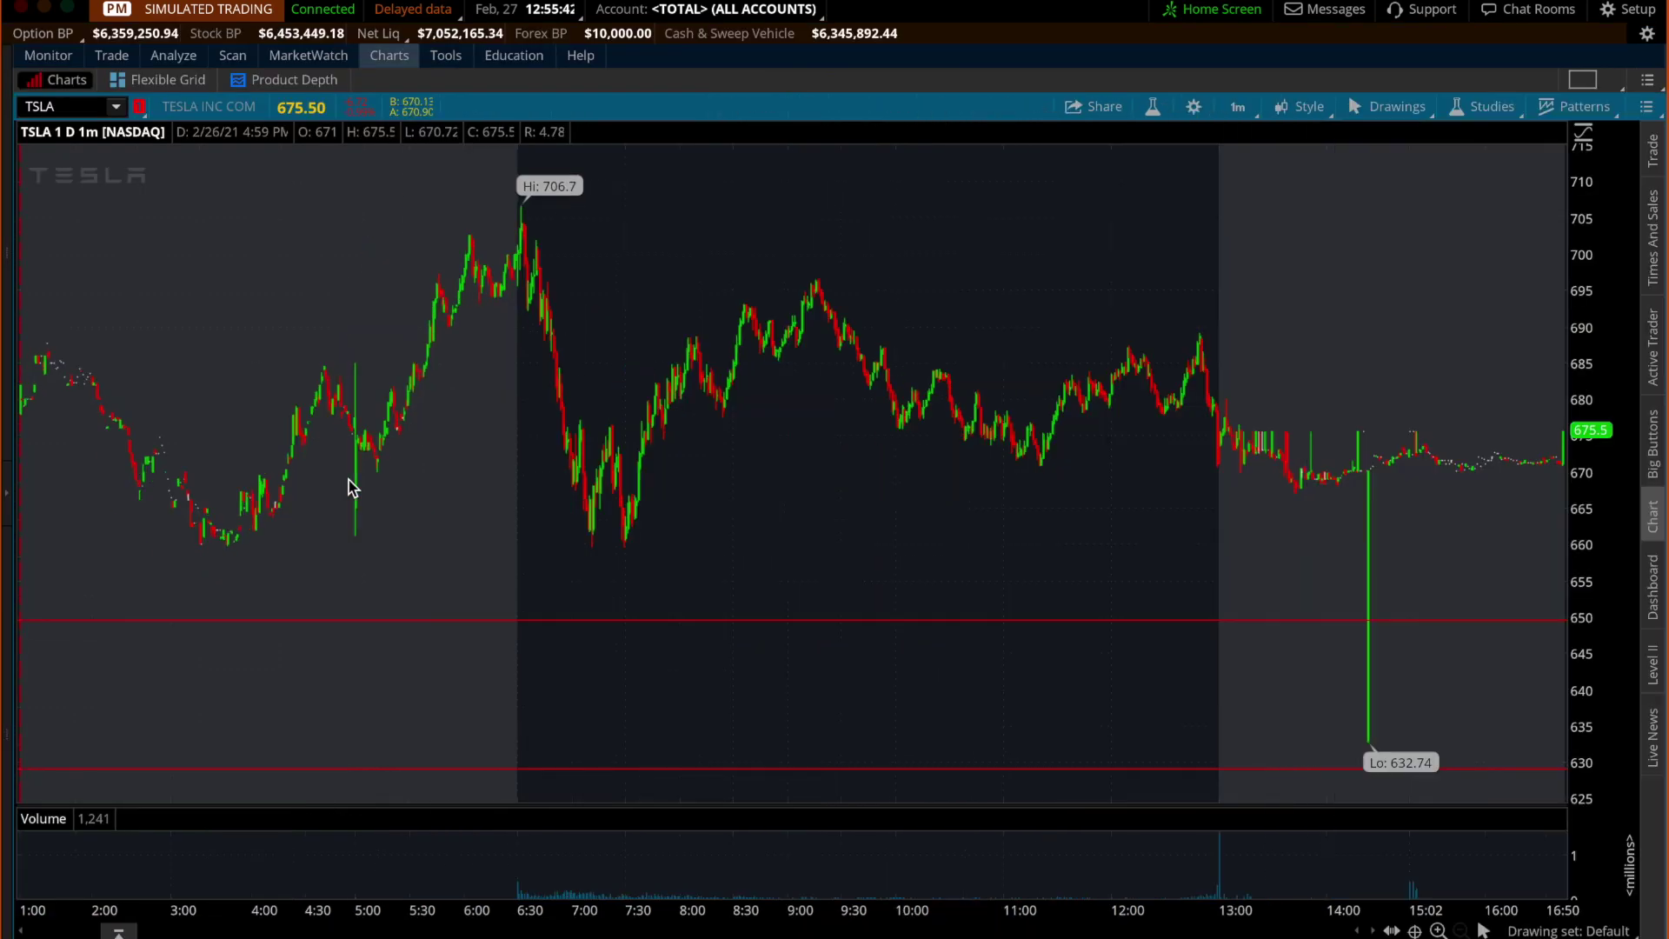
click(7, 487)
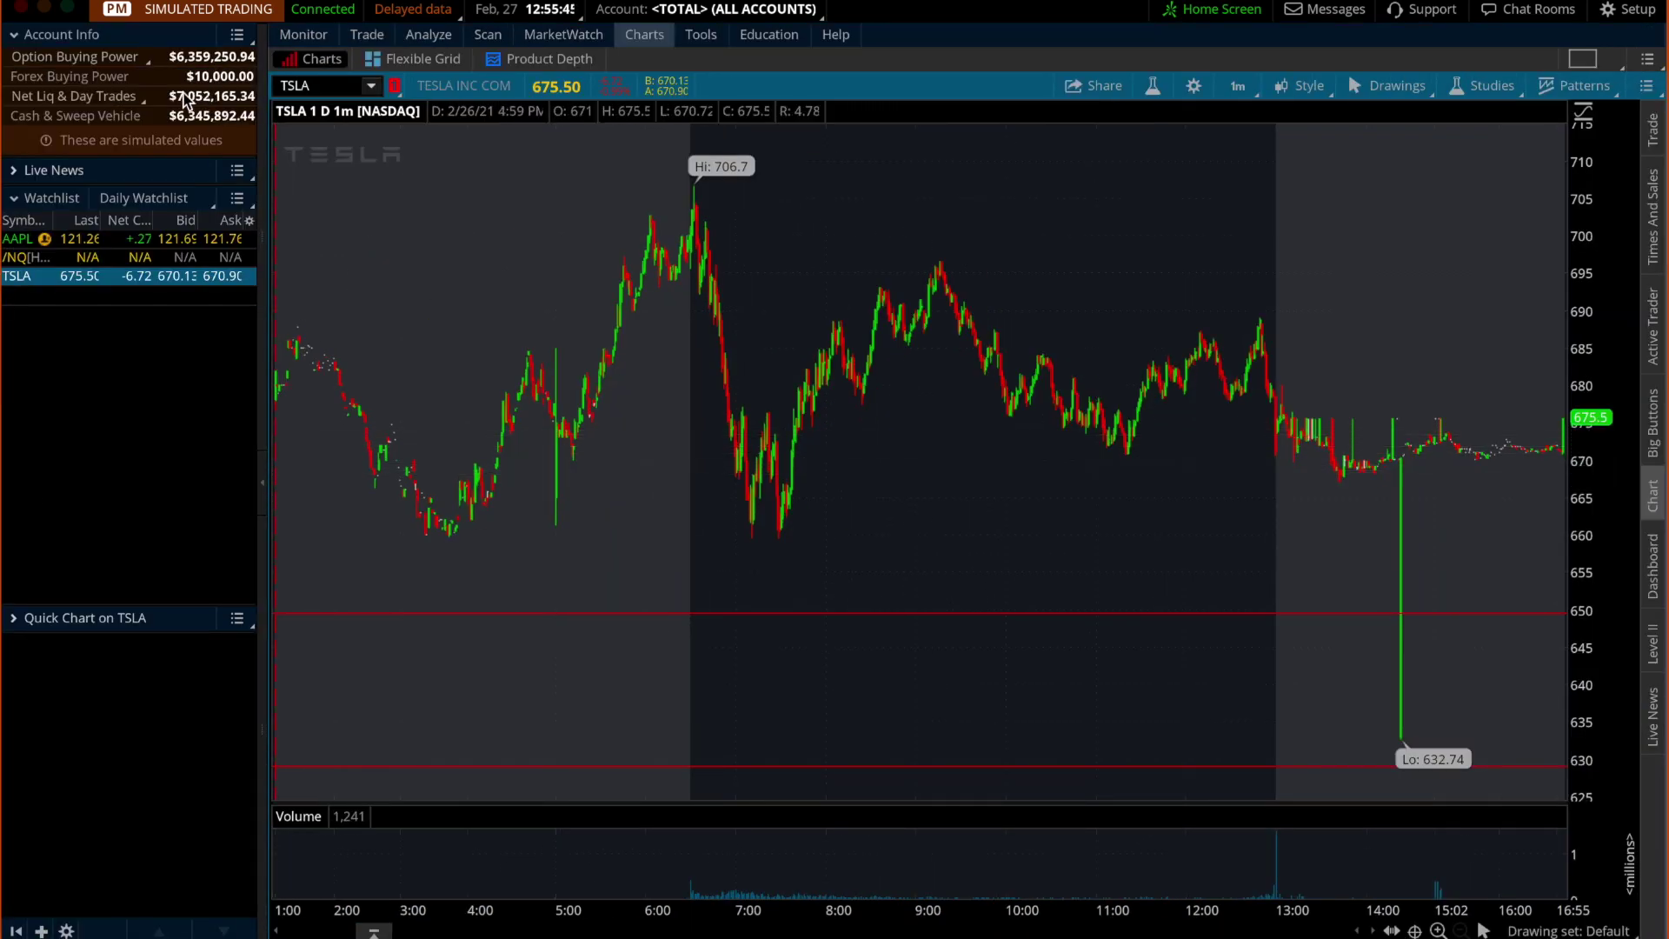
Open the Net Liq & Day Trades details in Account Info and turn on Privacy to mask the account values
click(142, 96)
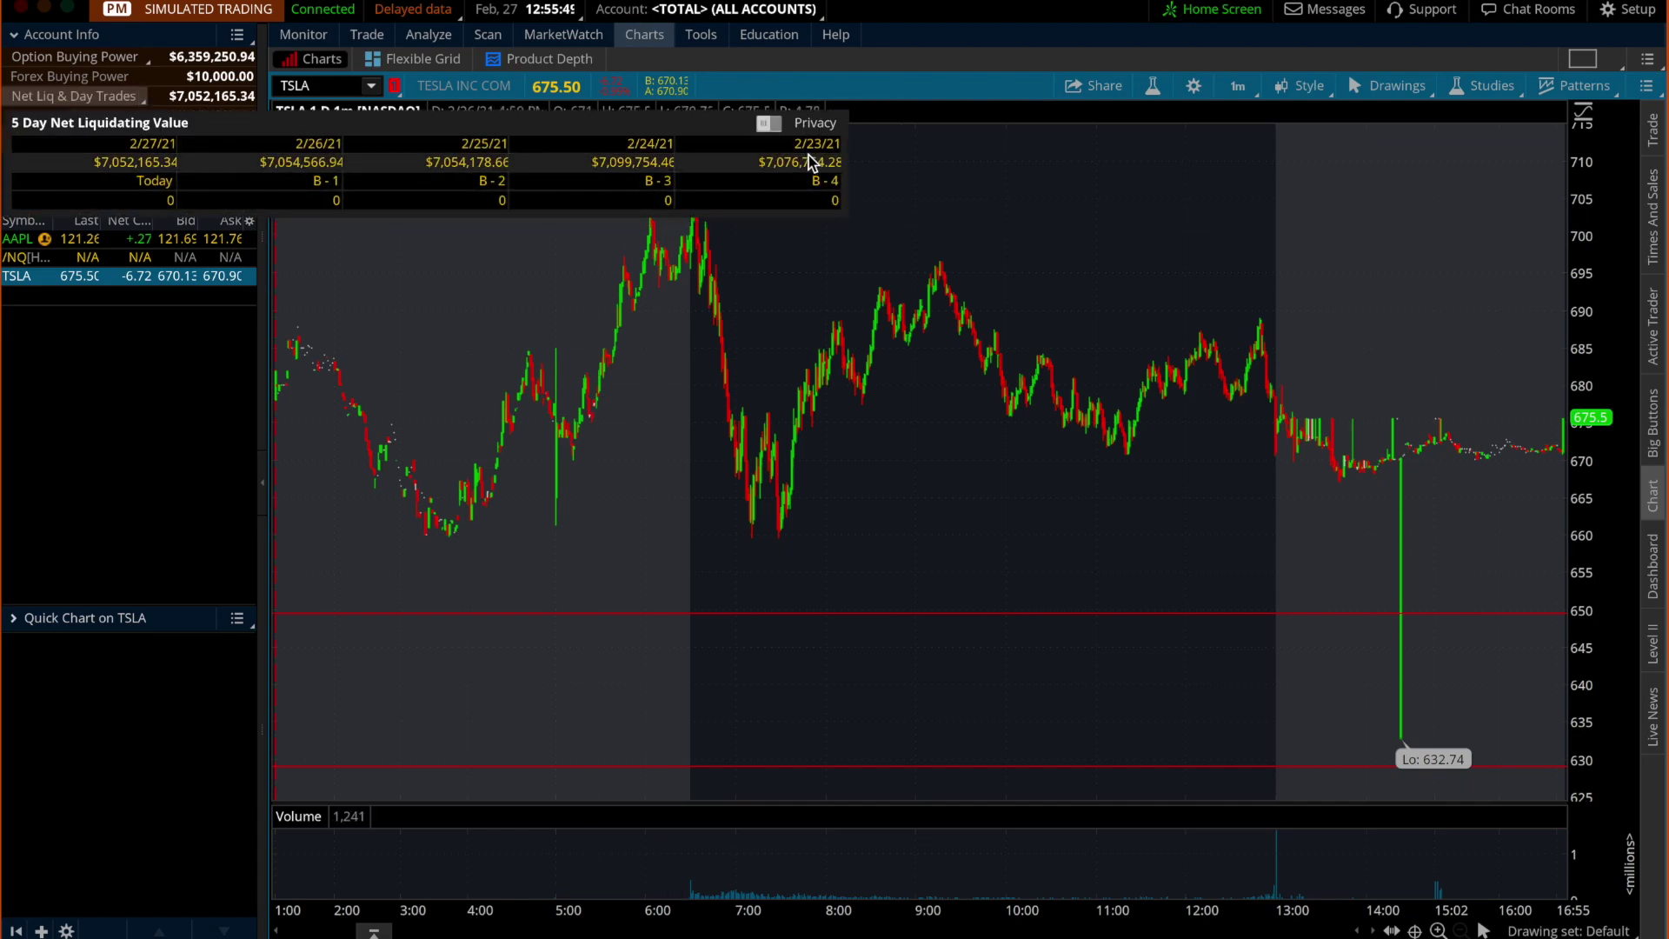
click(770, 124)
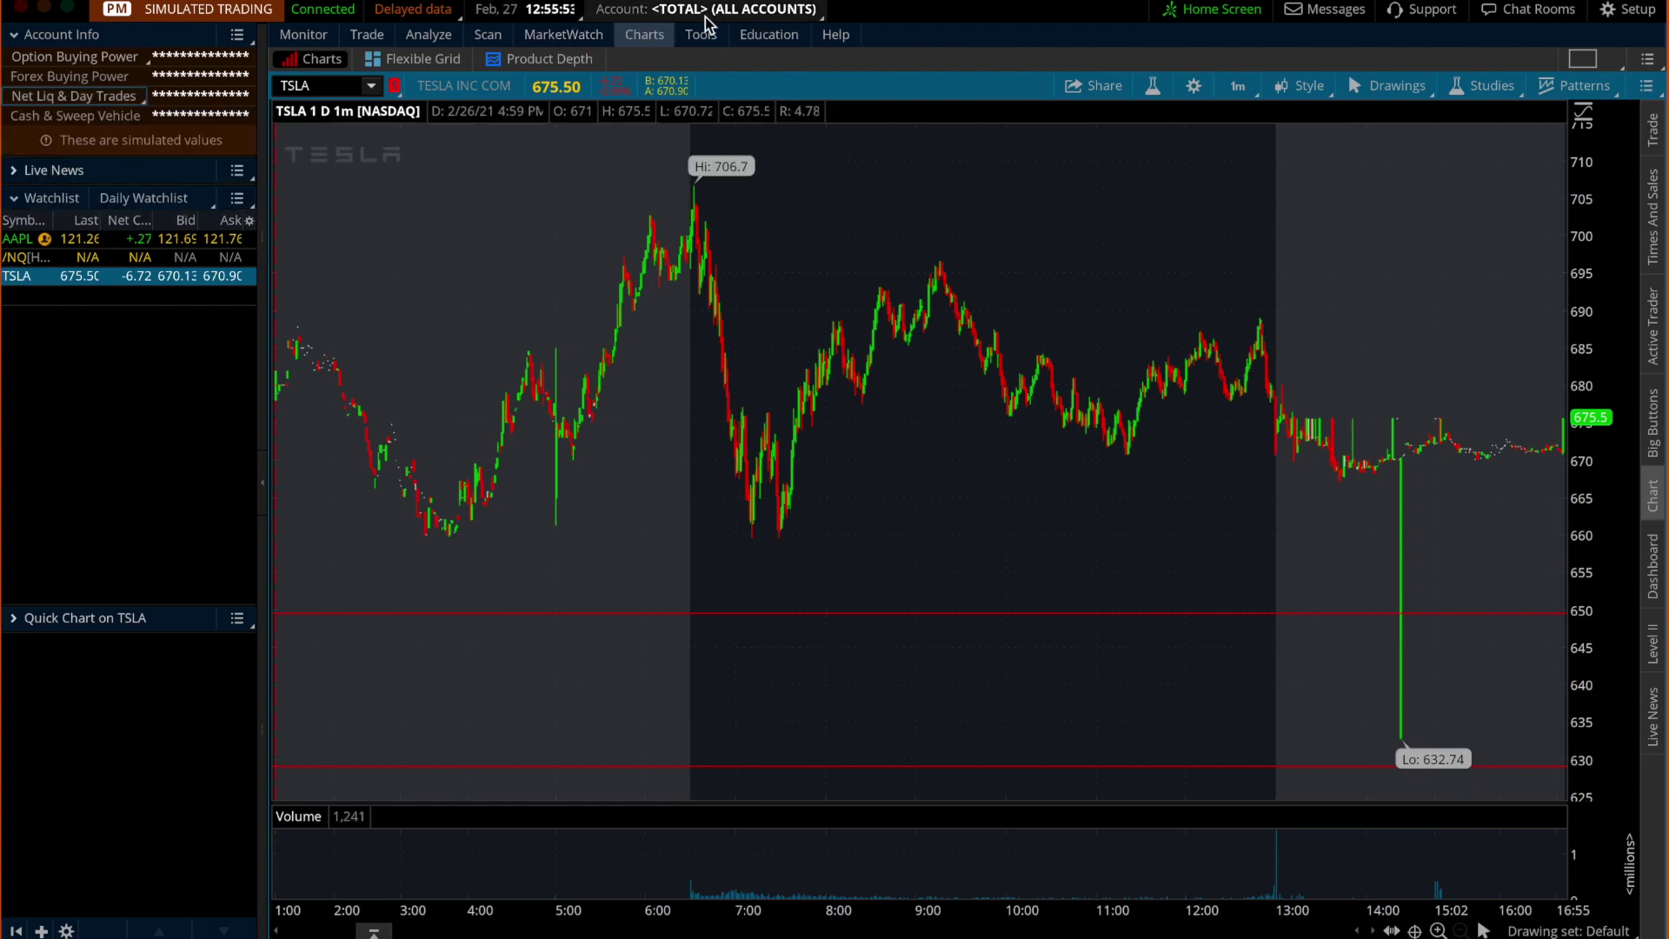
Load AAPL, FB and MSFT one after another on the main chart using its symbol entry
click(332, 81)
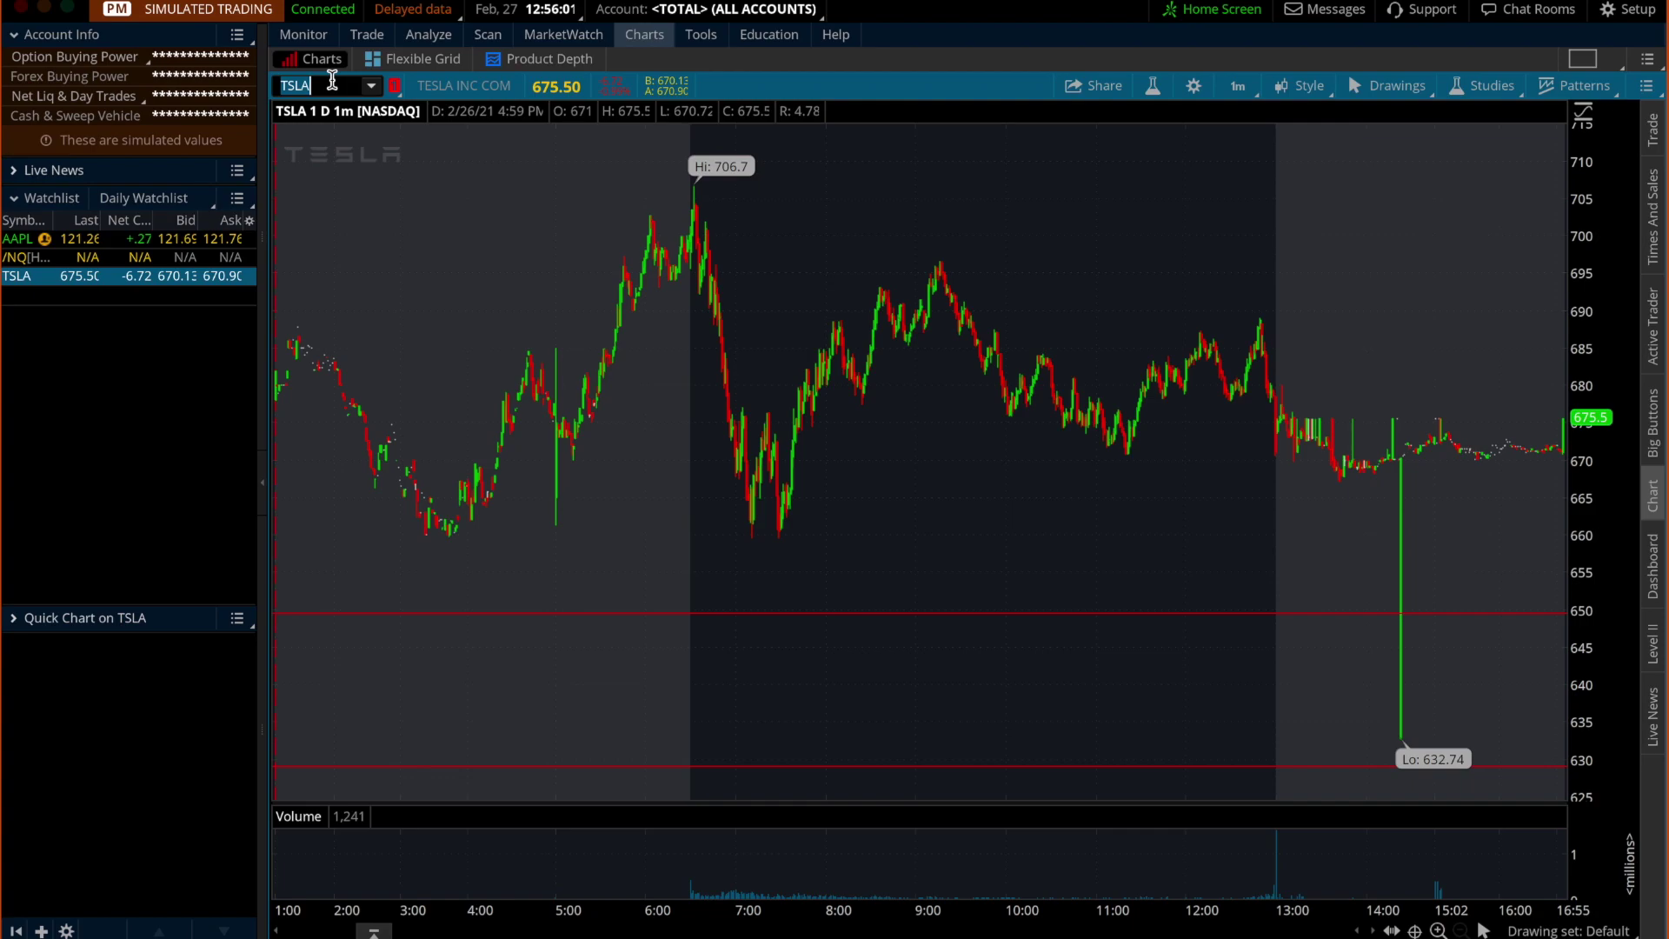
text(SP)
click(588, 164)
click(328, 85)
text(AAPL)
key(Return)
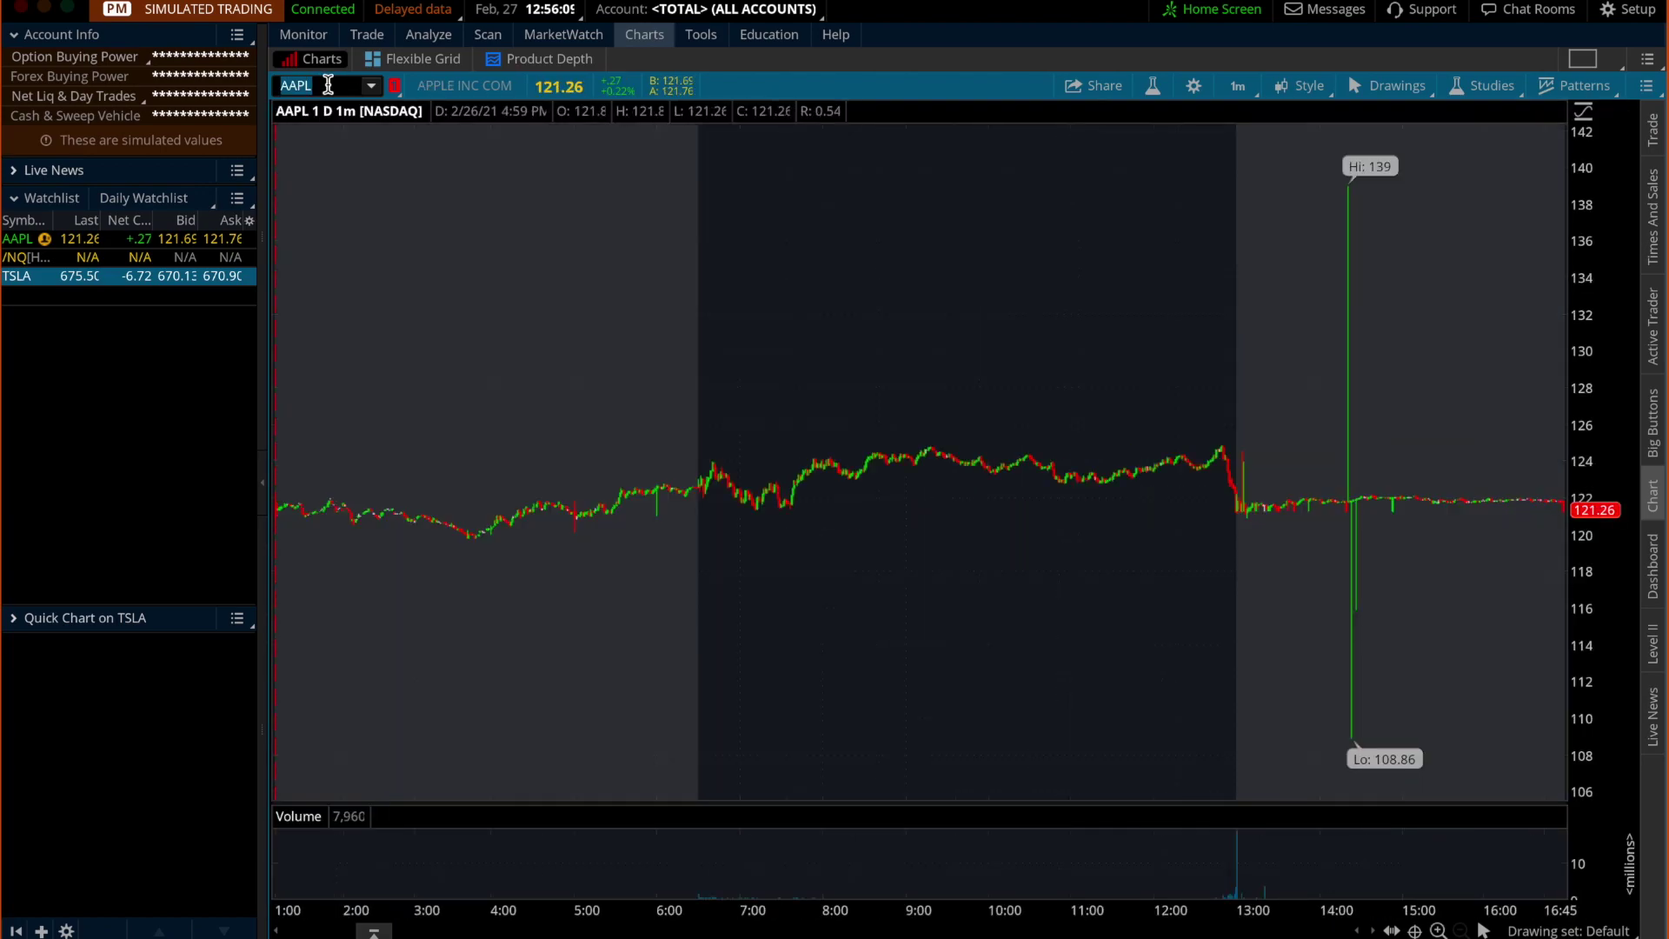
text(FB)
key(Return)
text(MSFT)
key(Return)
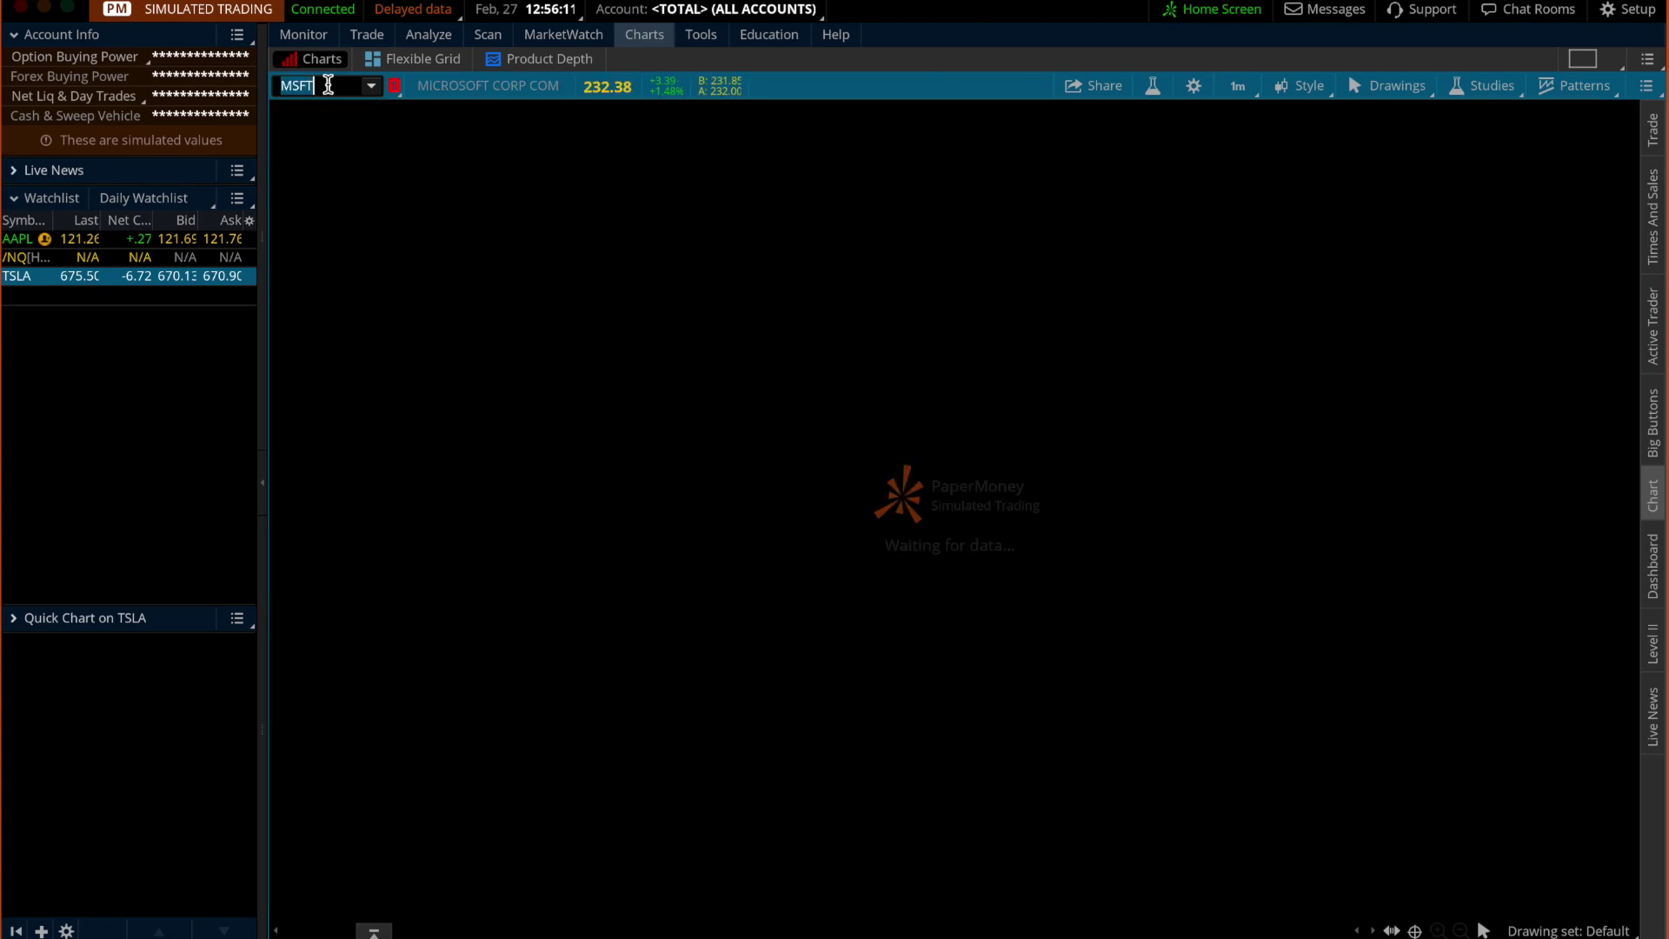
Load SPY on the main chart and set its time frame to 180 D : 4h after trying 5 D : 5m
text(SPY)
key(Return)
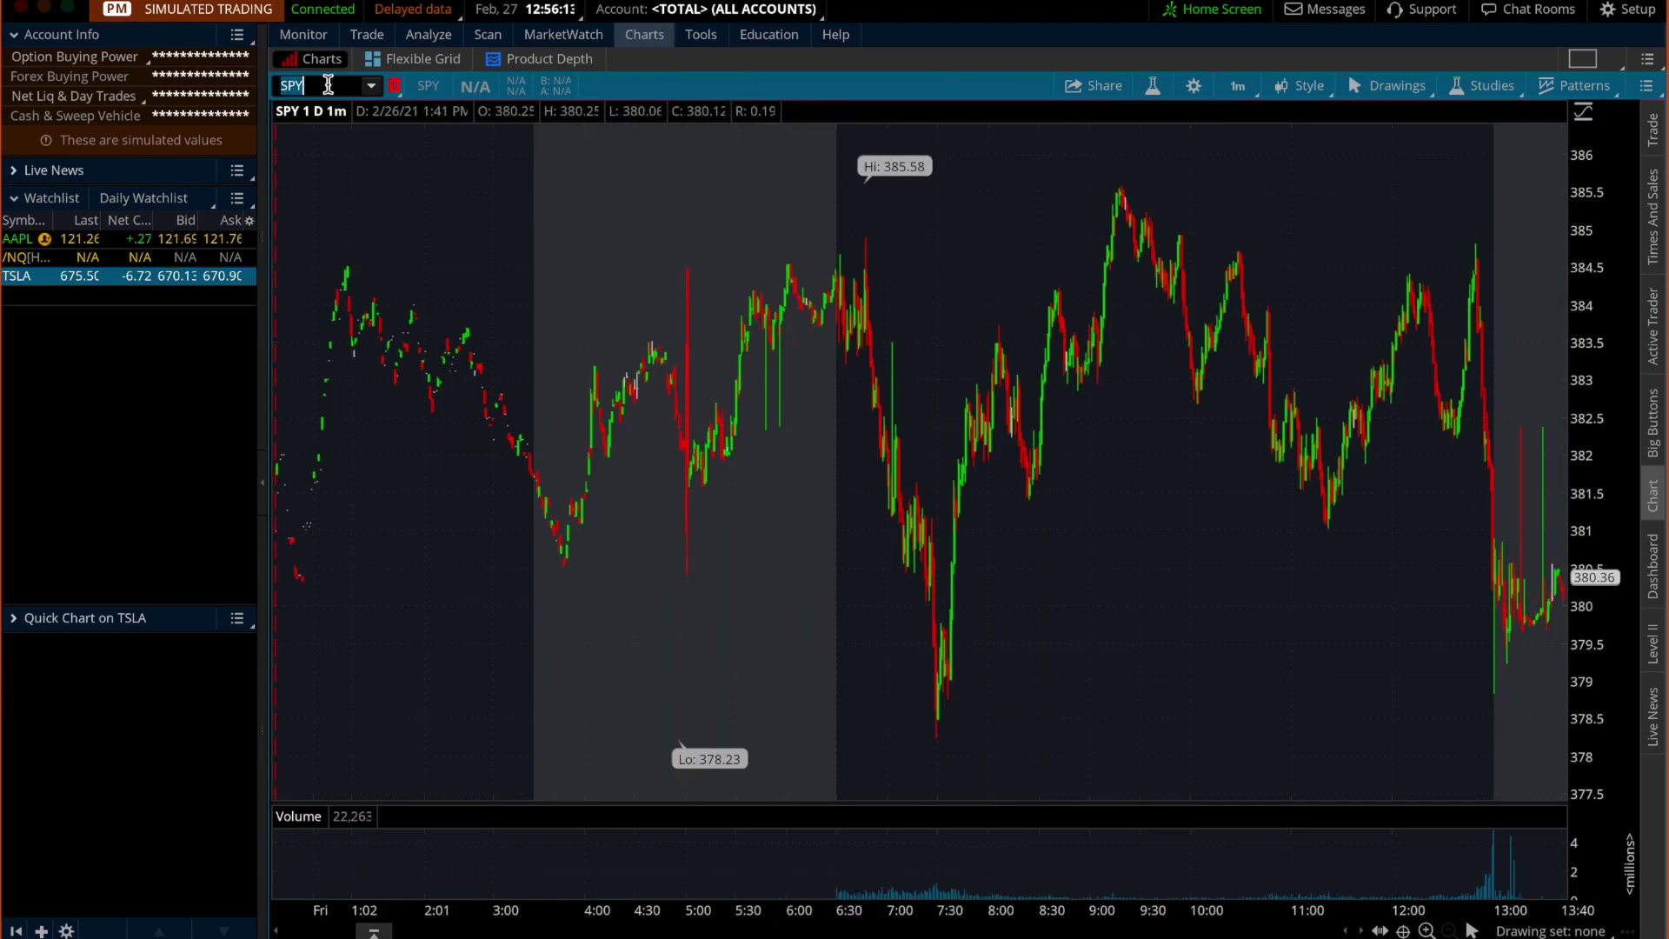
click(1240, 86)
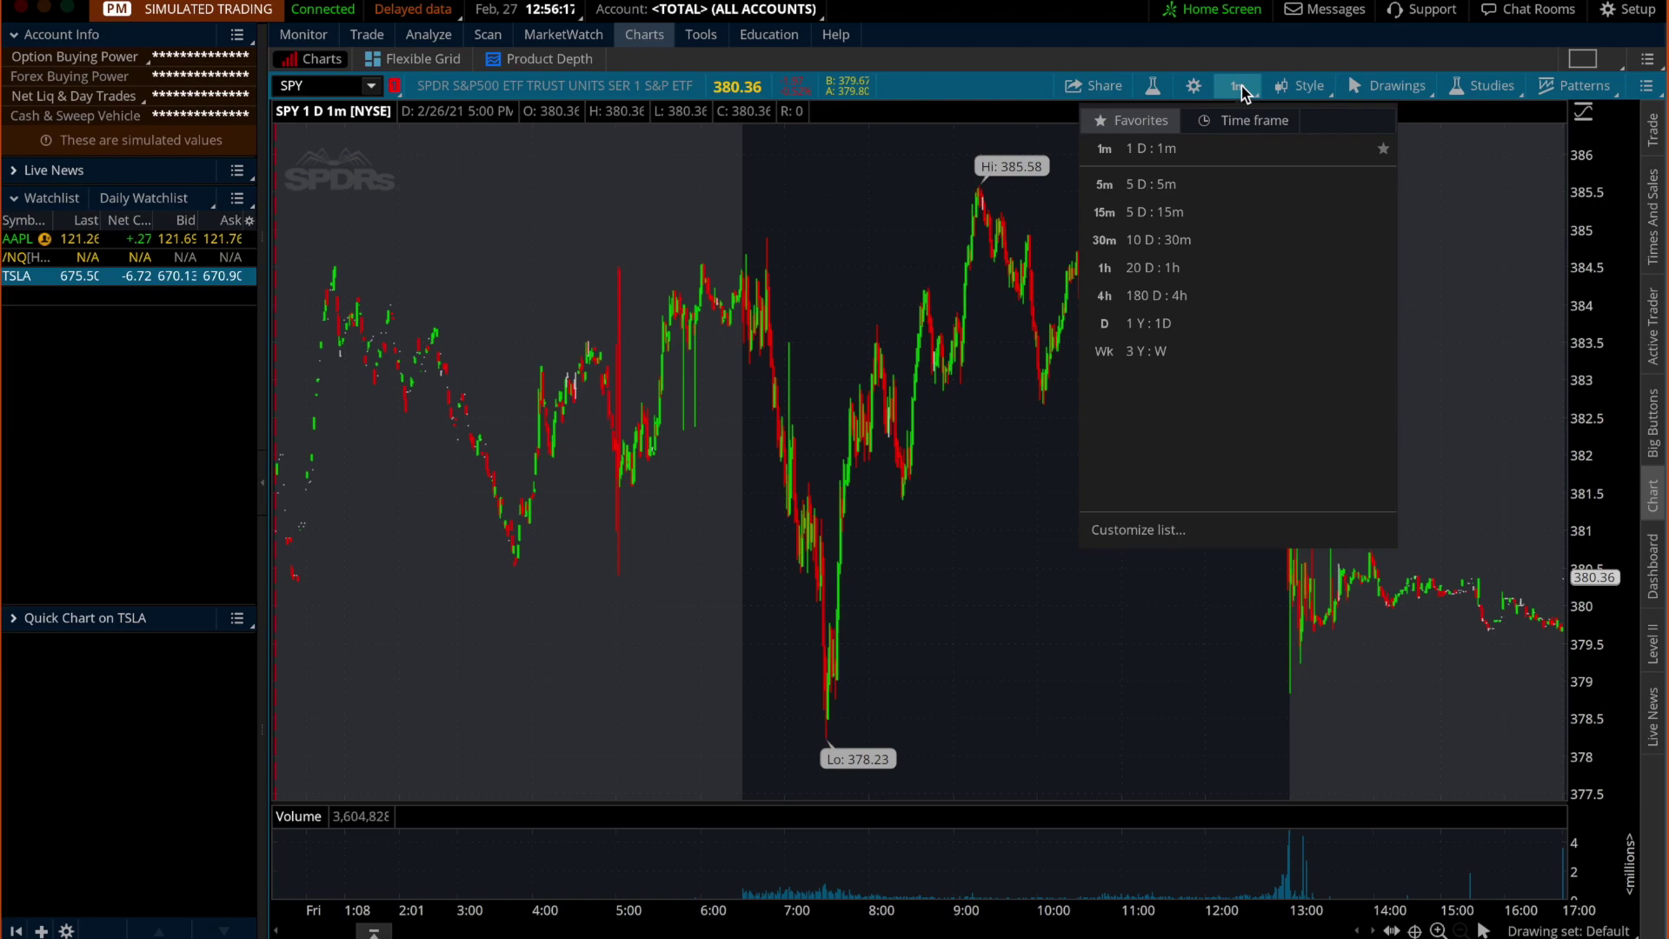
click(1209, 180)
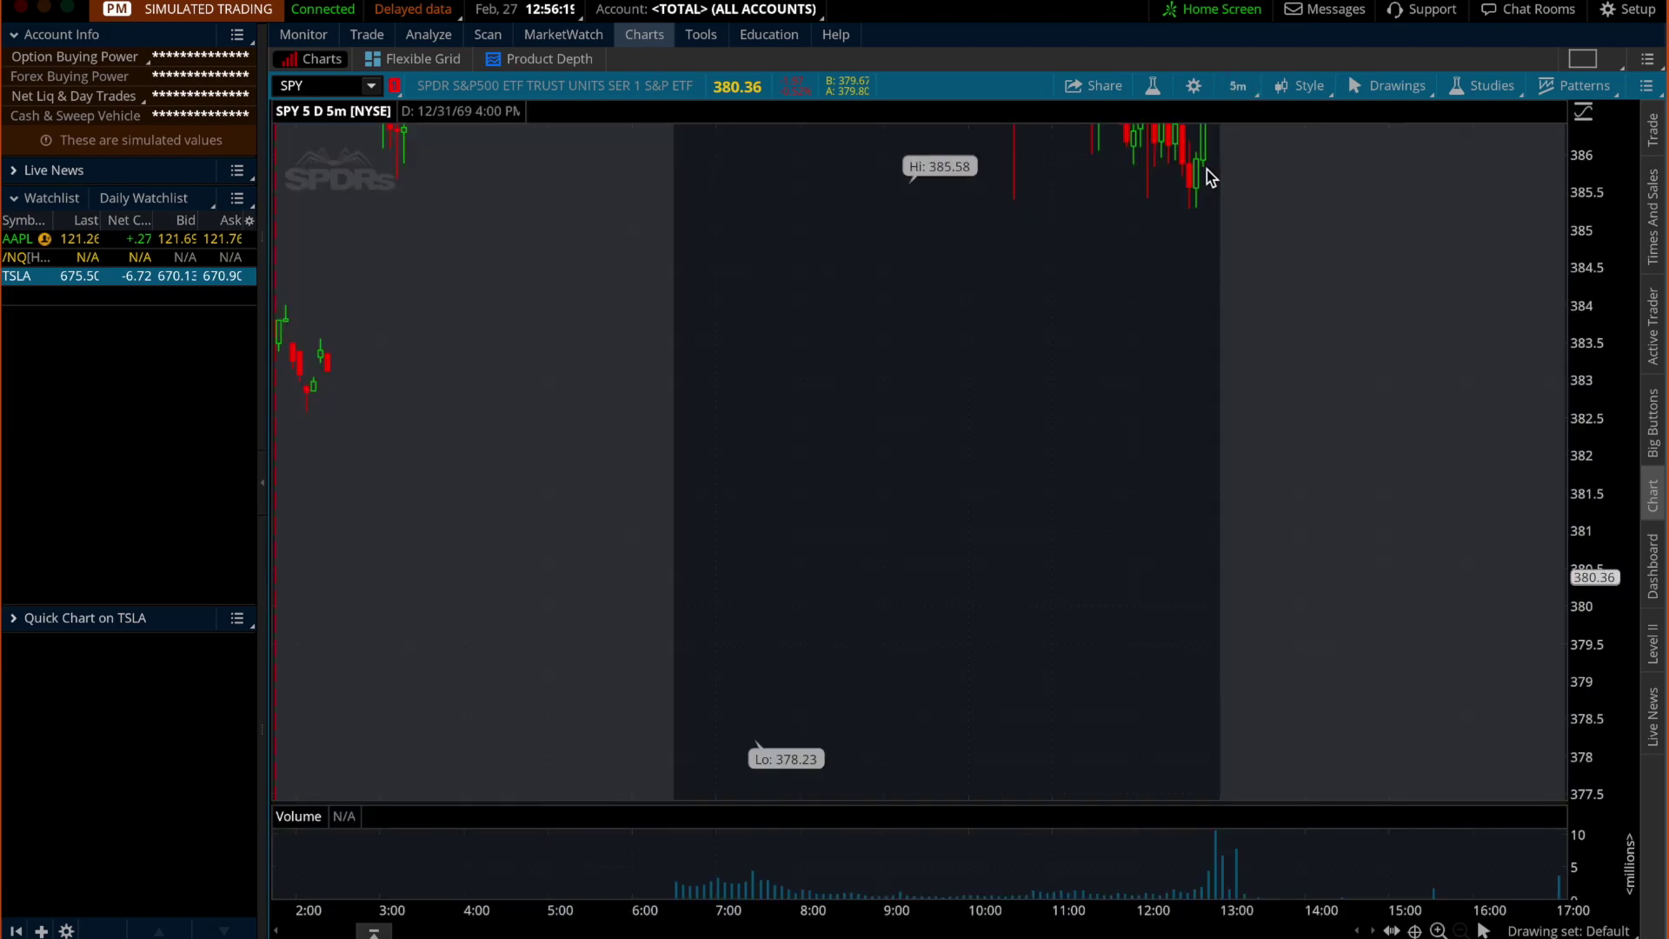
click(1238, 86)
click(1215, 283)
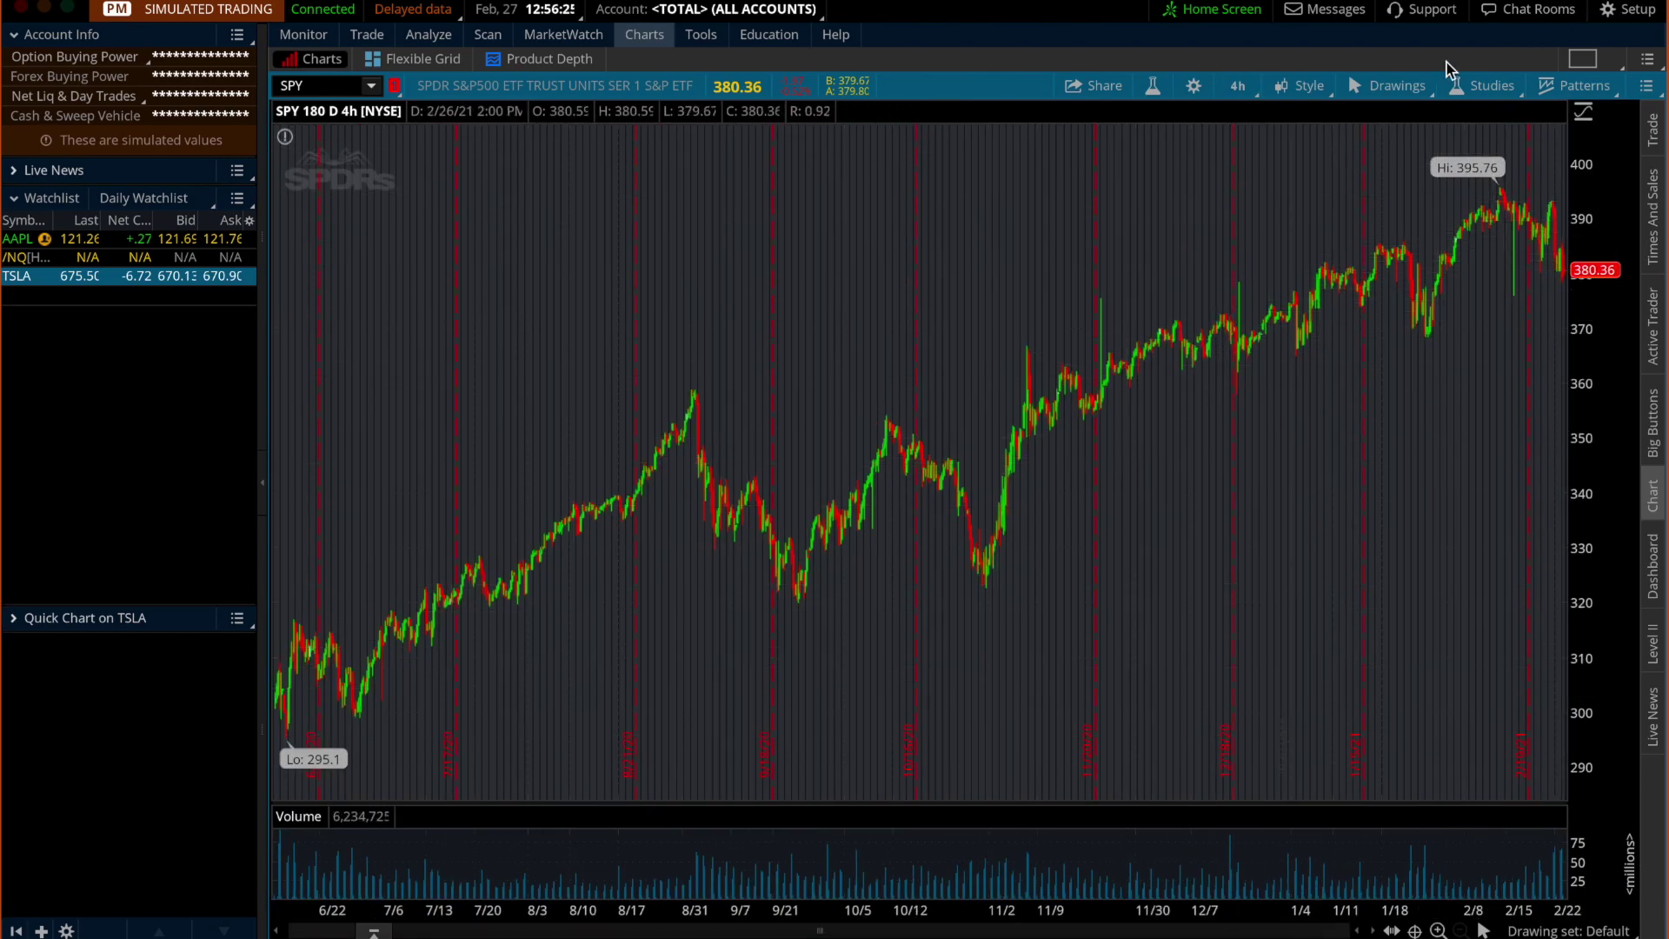
Add the MovAvgExponential study from the Moving Averages category to the SPY chart
click(1478, 84)
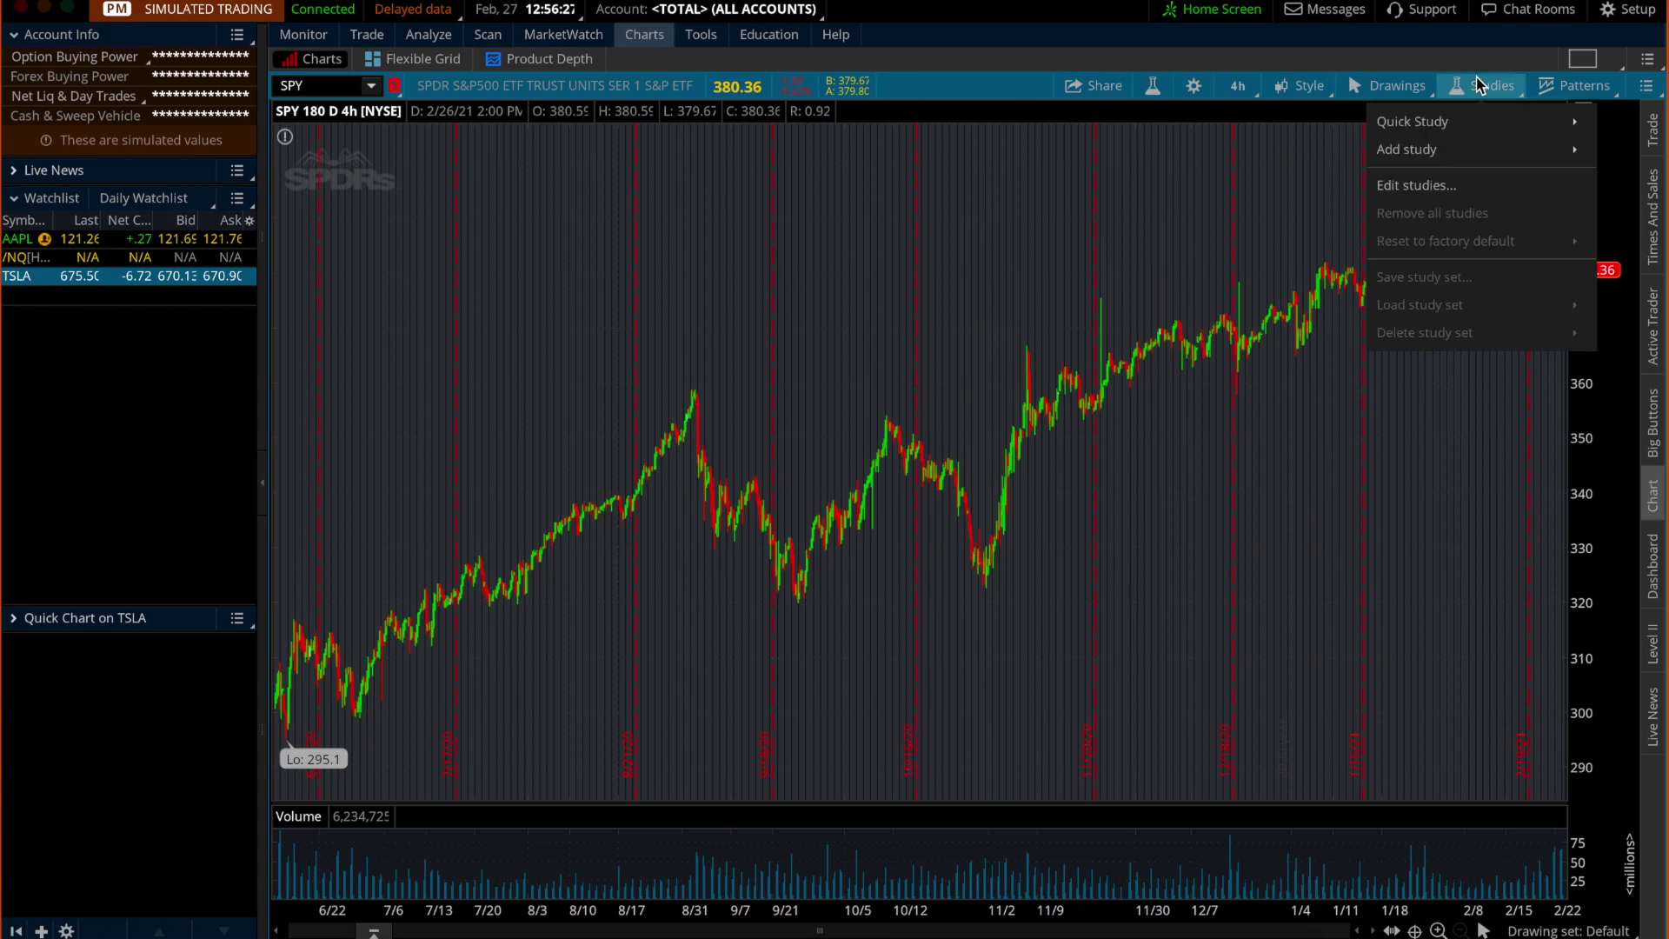
mouse_move(1472, 149)
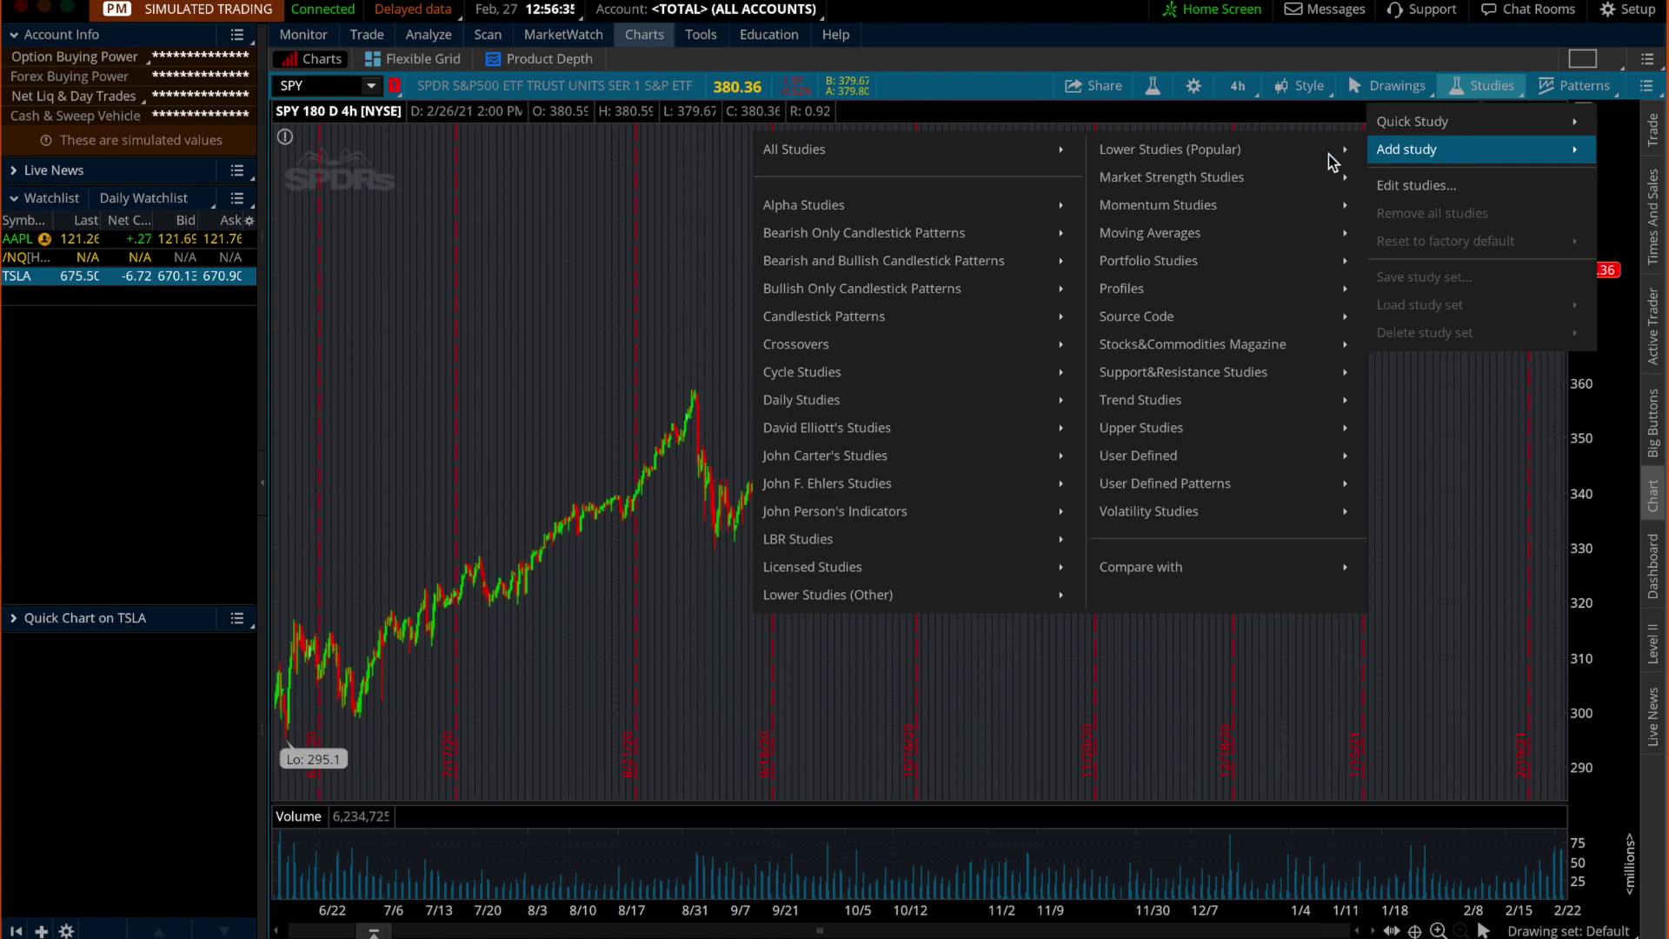
mouse_move(1213, 242)
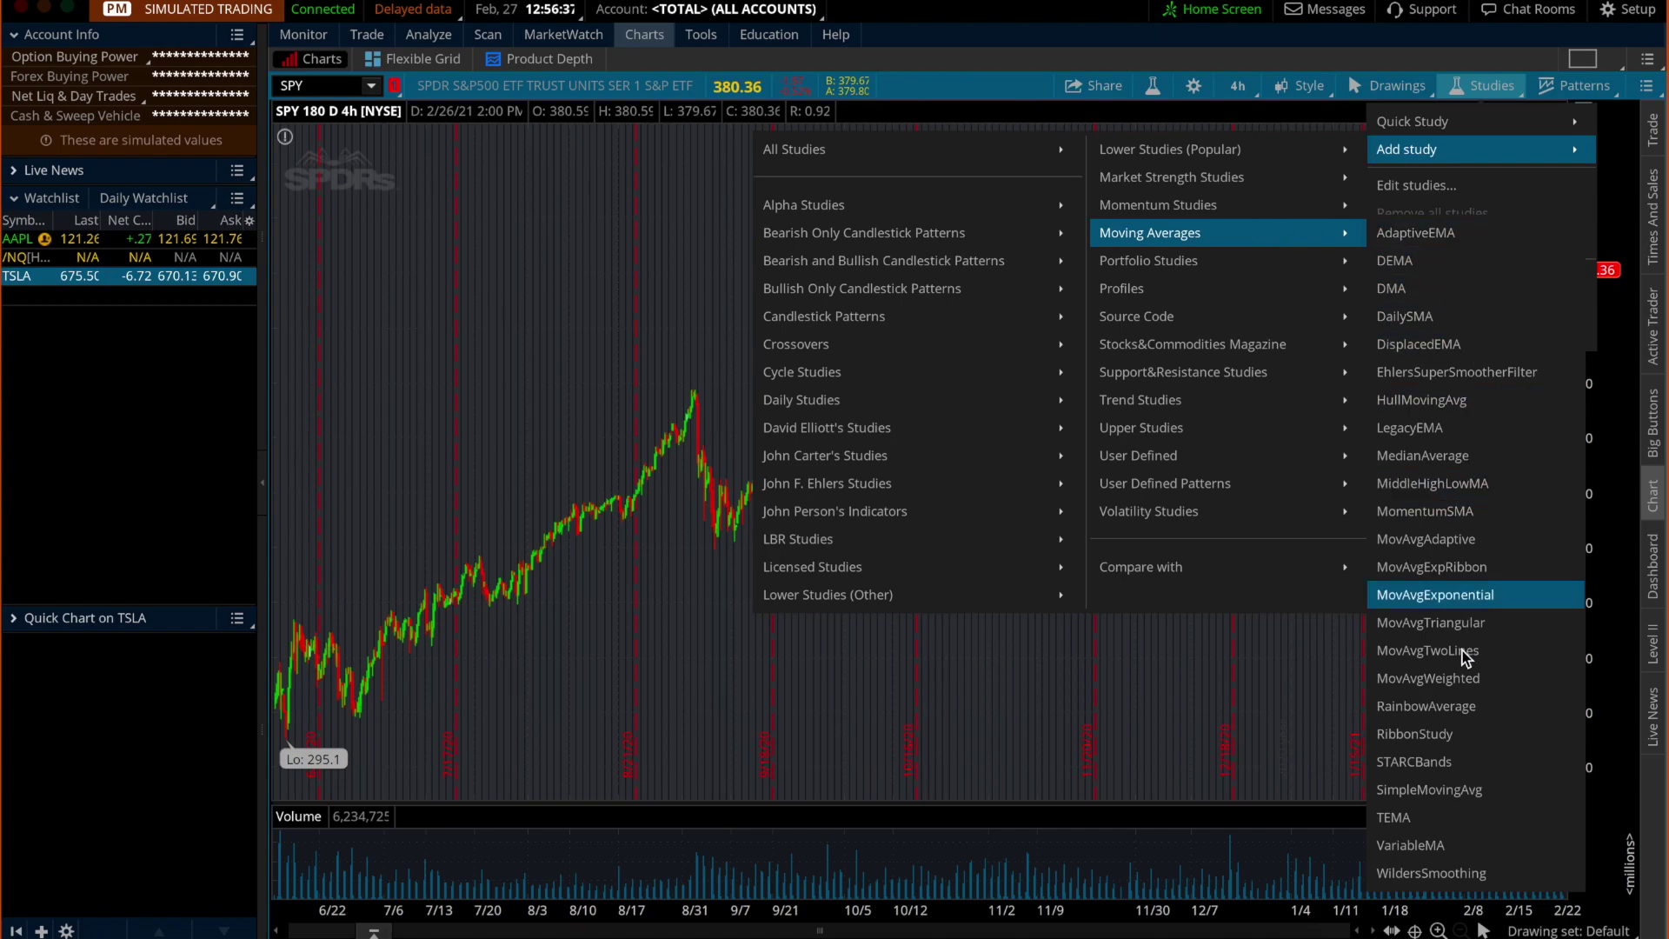
click(1467, 604)
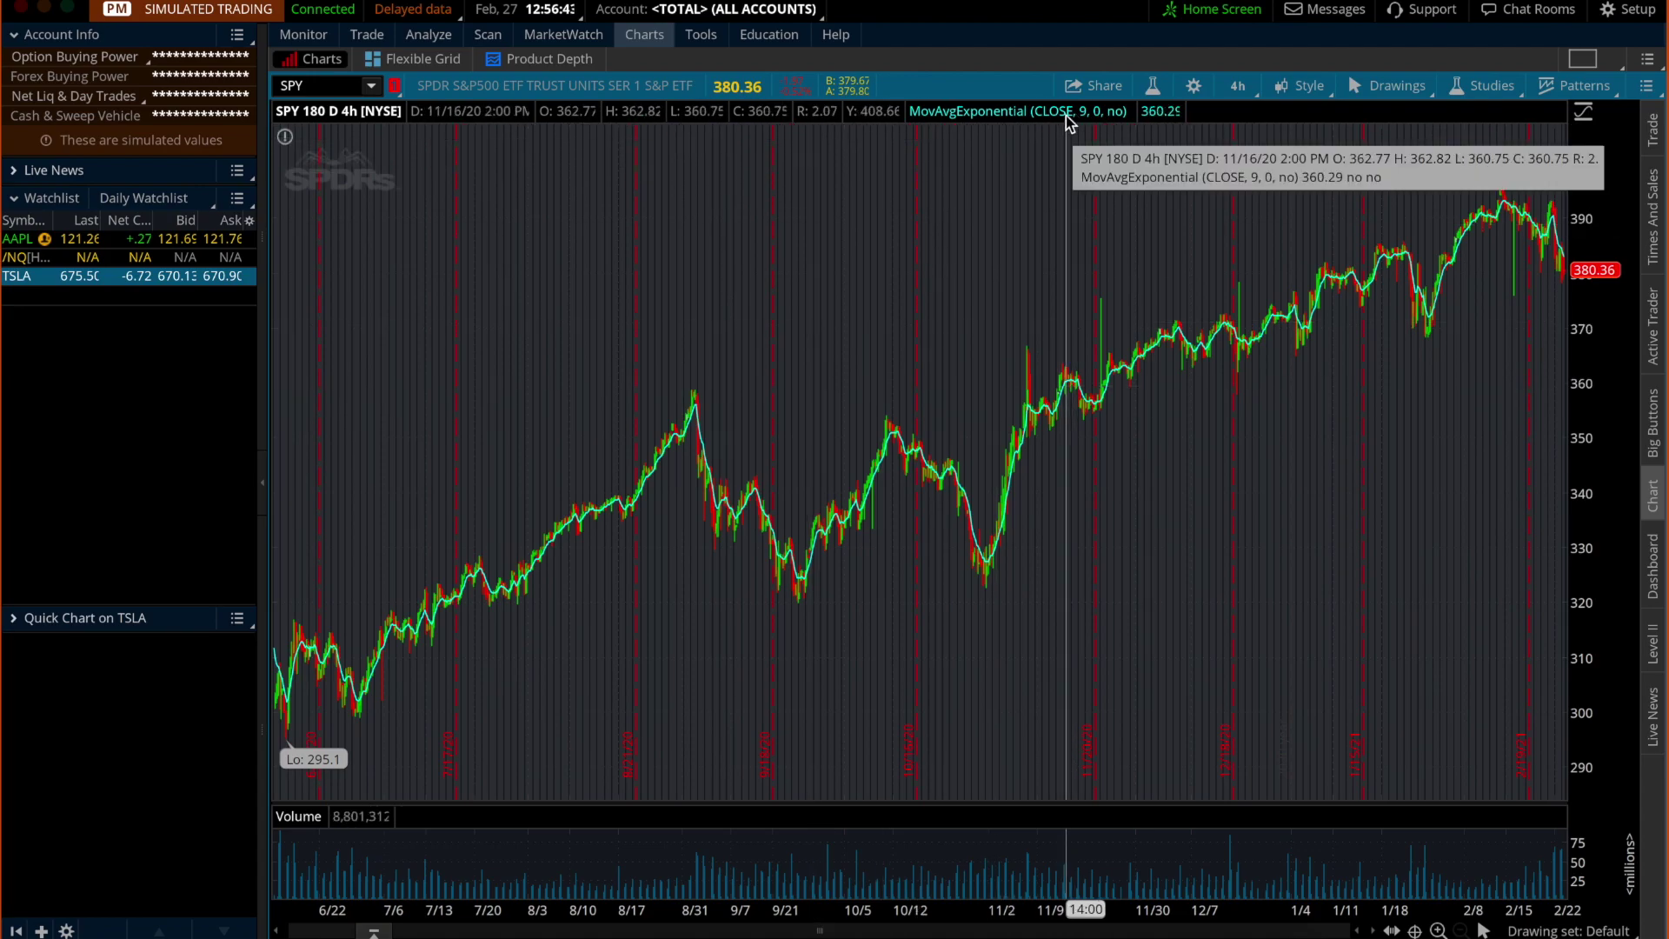
Customize the MovAvgExponential study with a length of 13, keep its plot drawn as a line, and apply the change to the chart
click(1486, 97)
click(1447, 191)
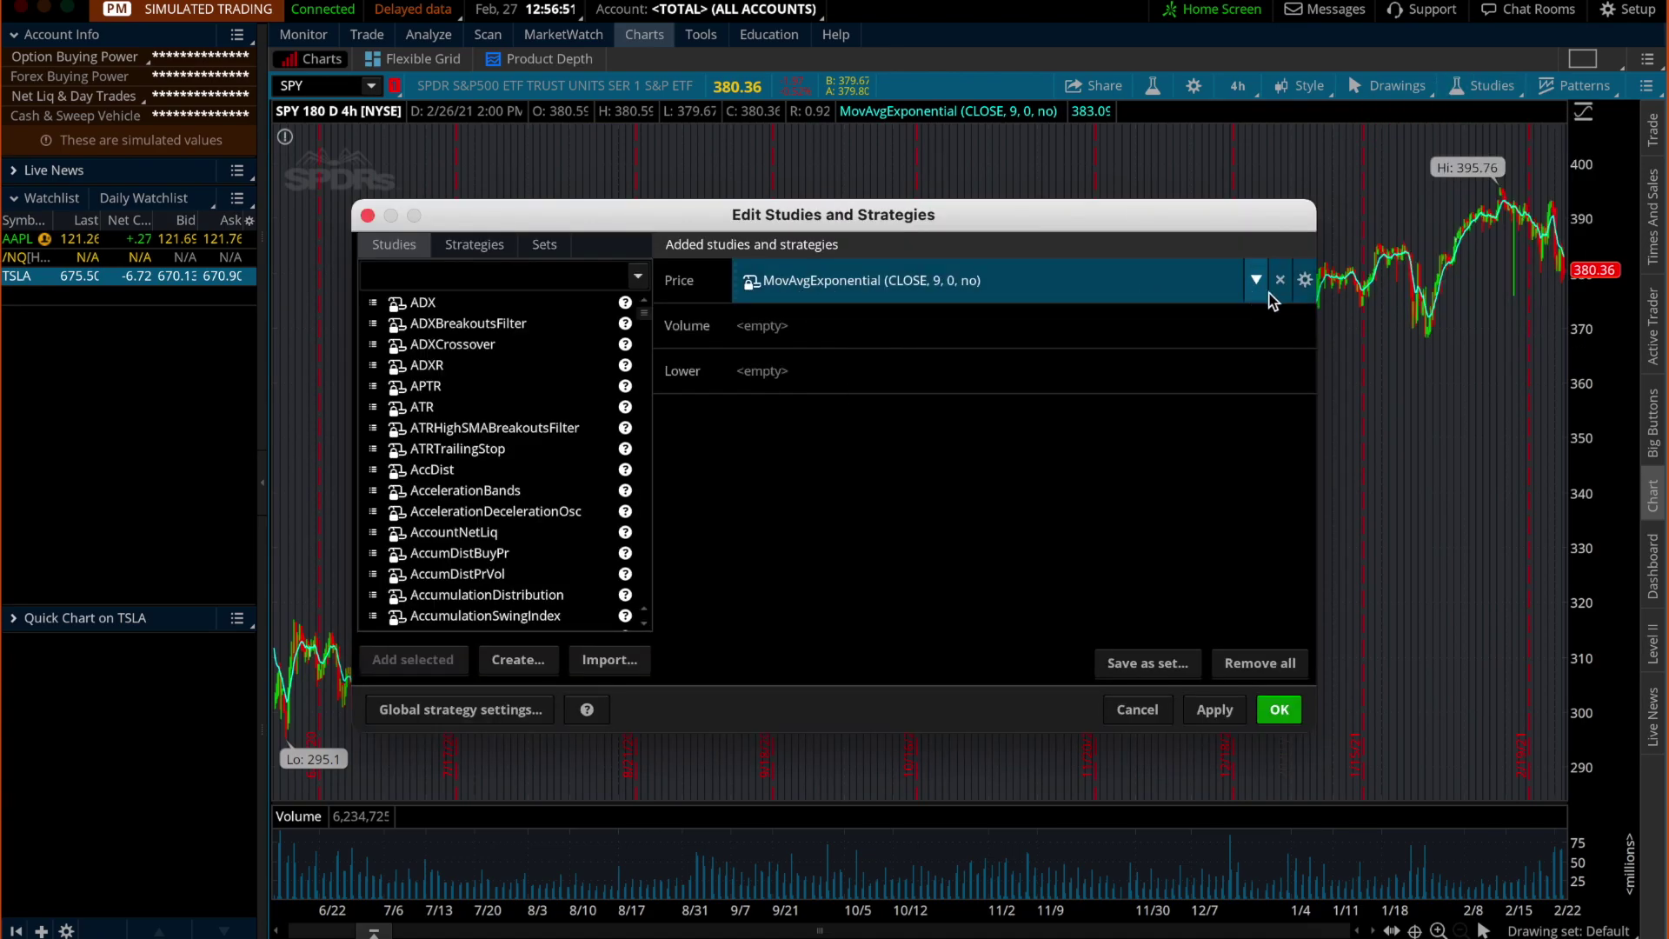
click(1306, 281)
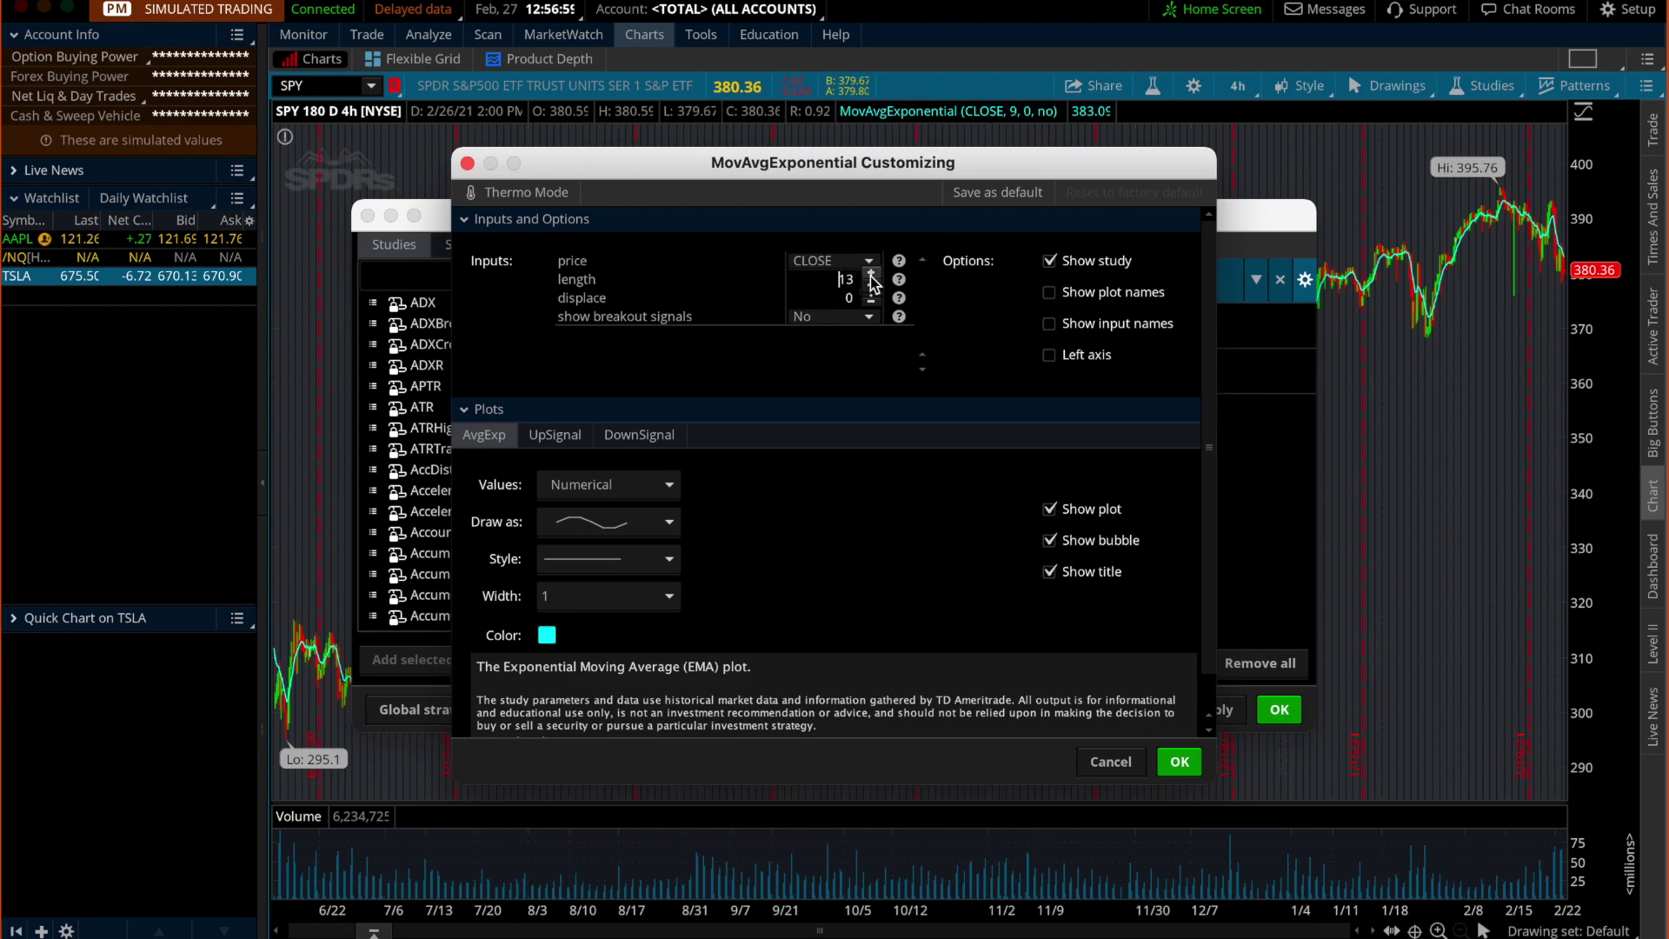
click(547, 634)
click(895, 635)
click(672, 521)
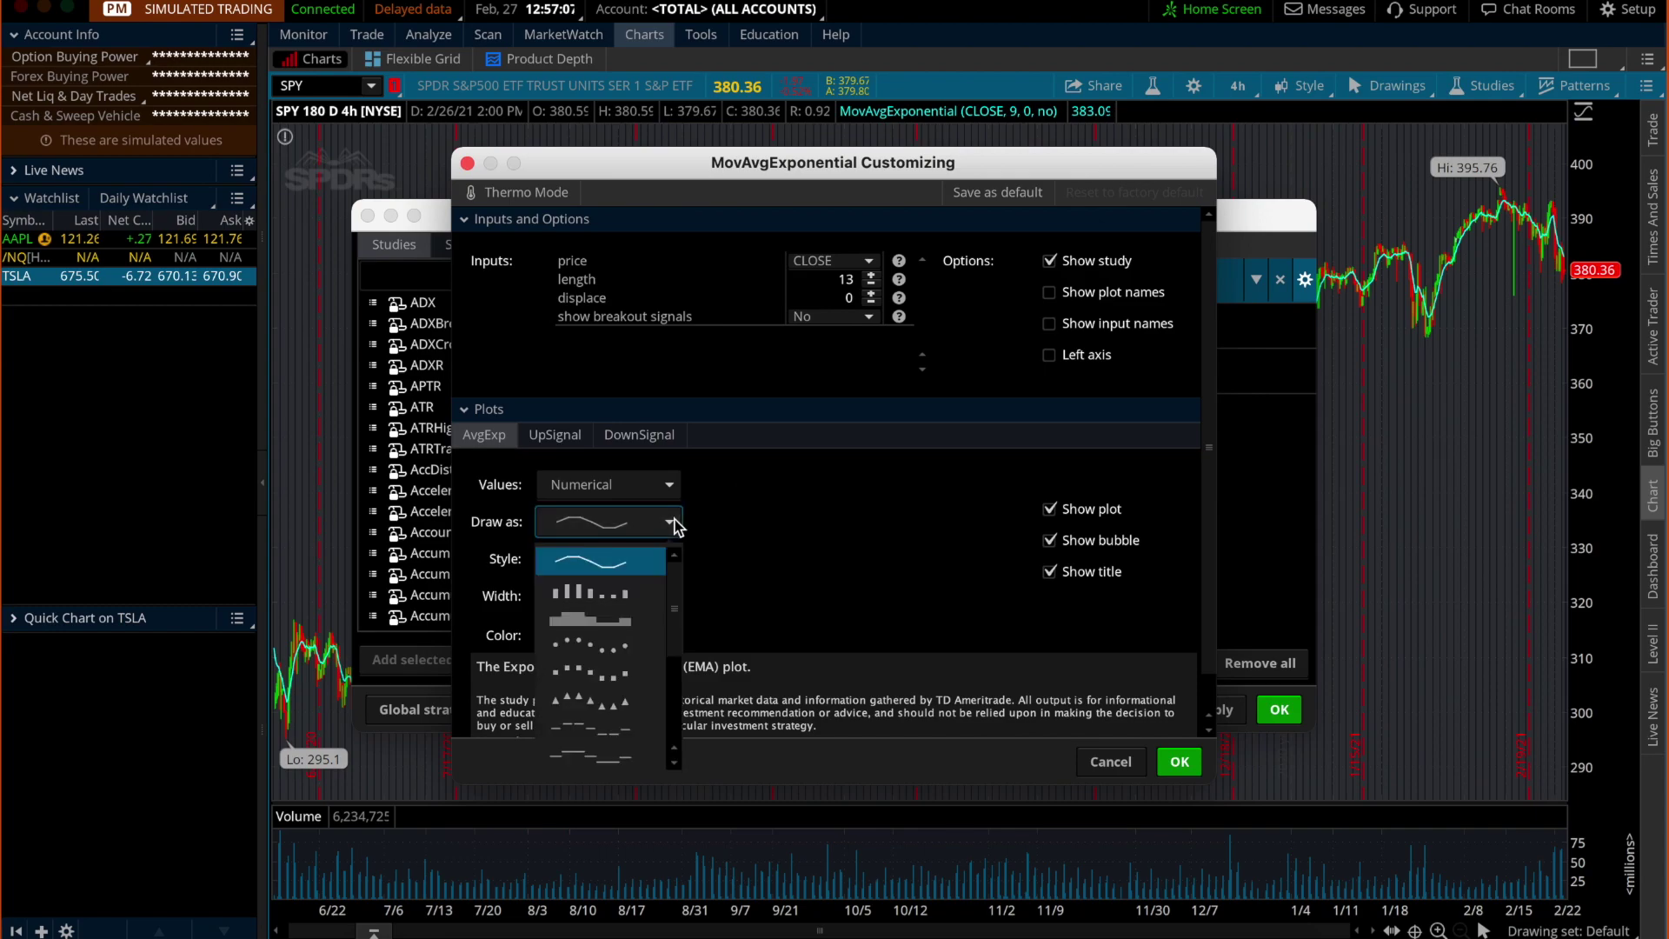
click(634, 561)
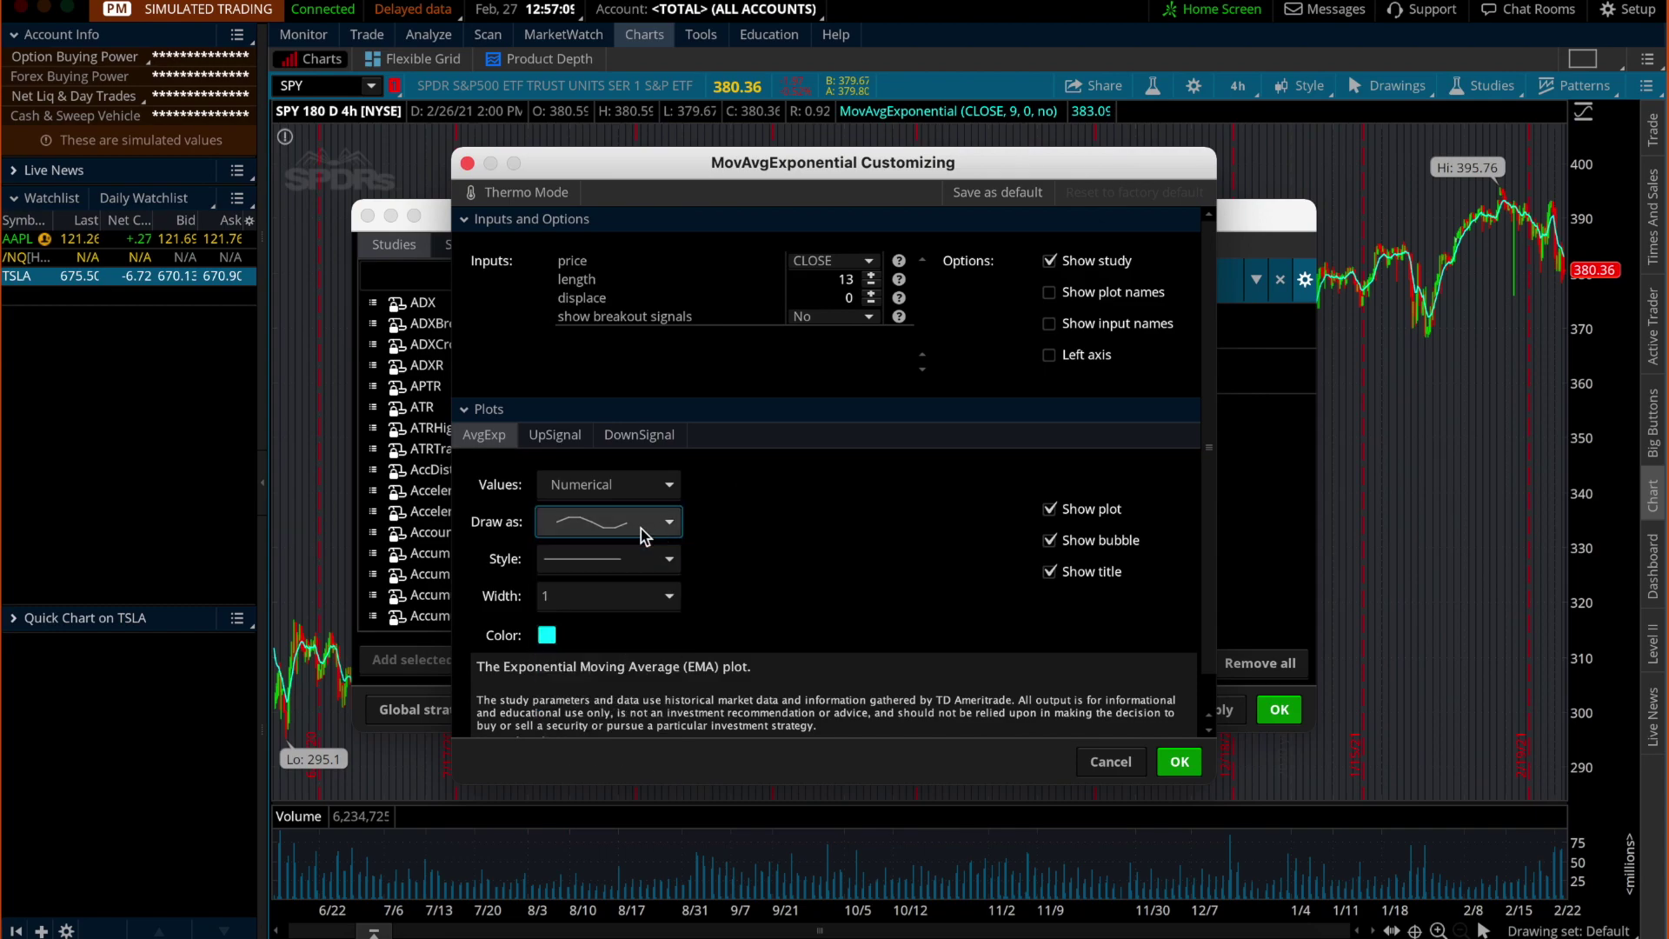
click(1178, 762)
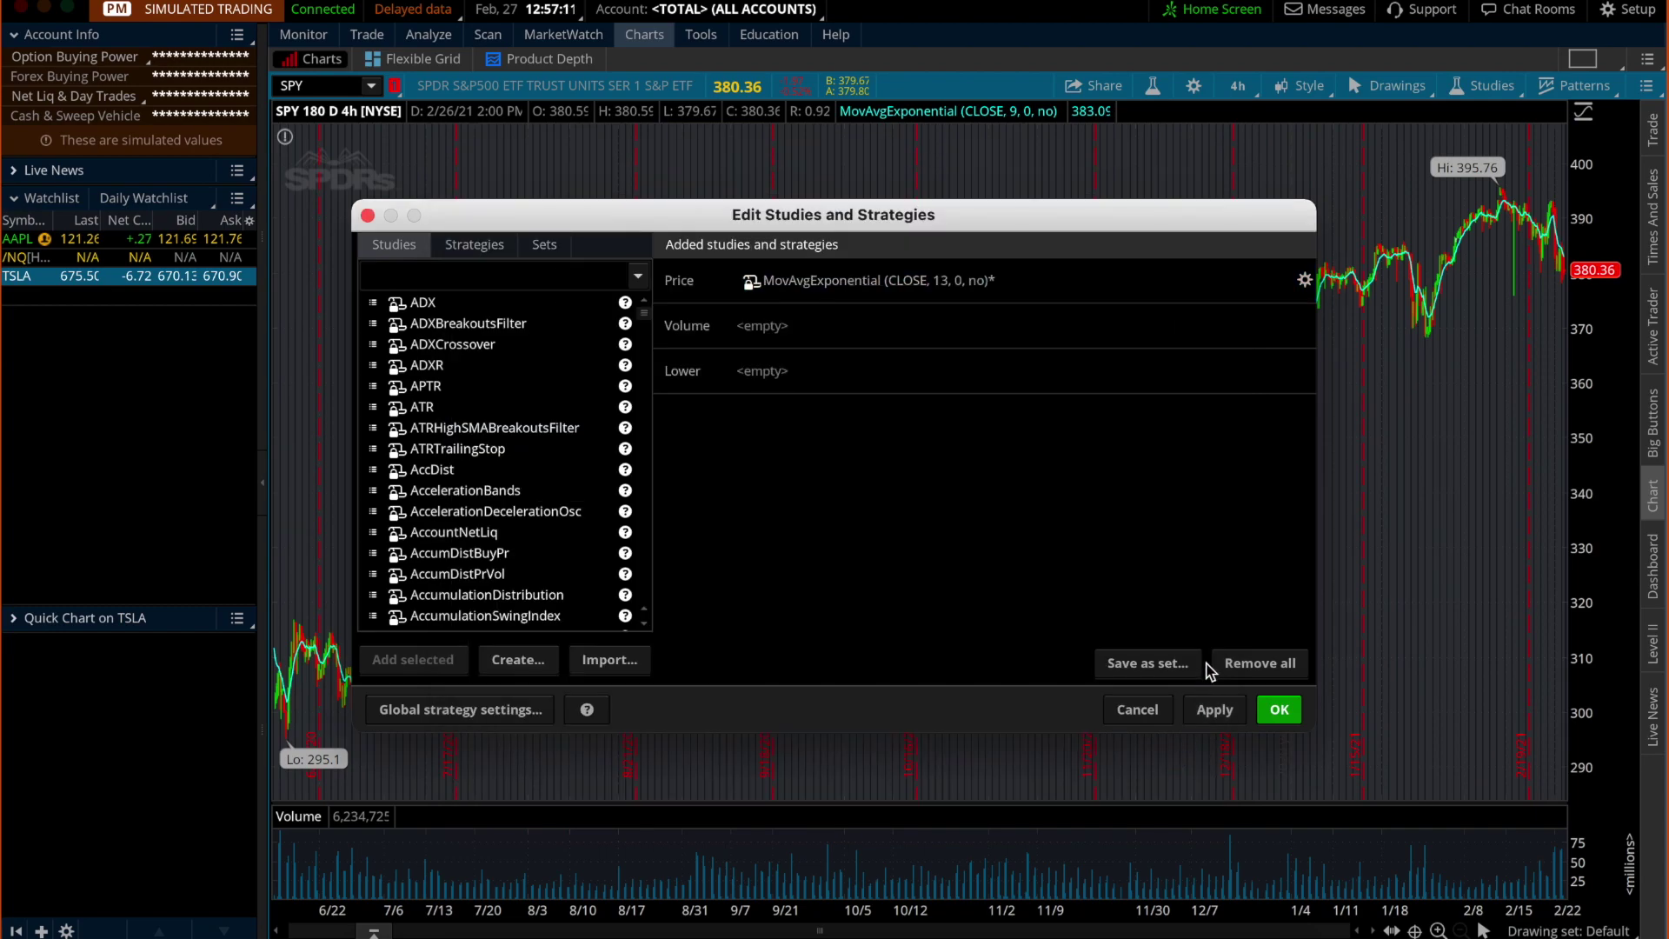
click(1215, 711)
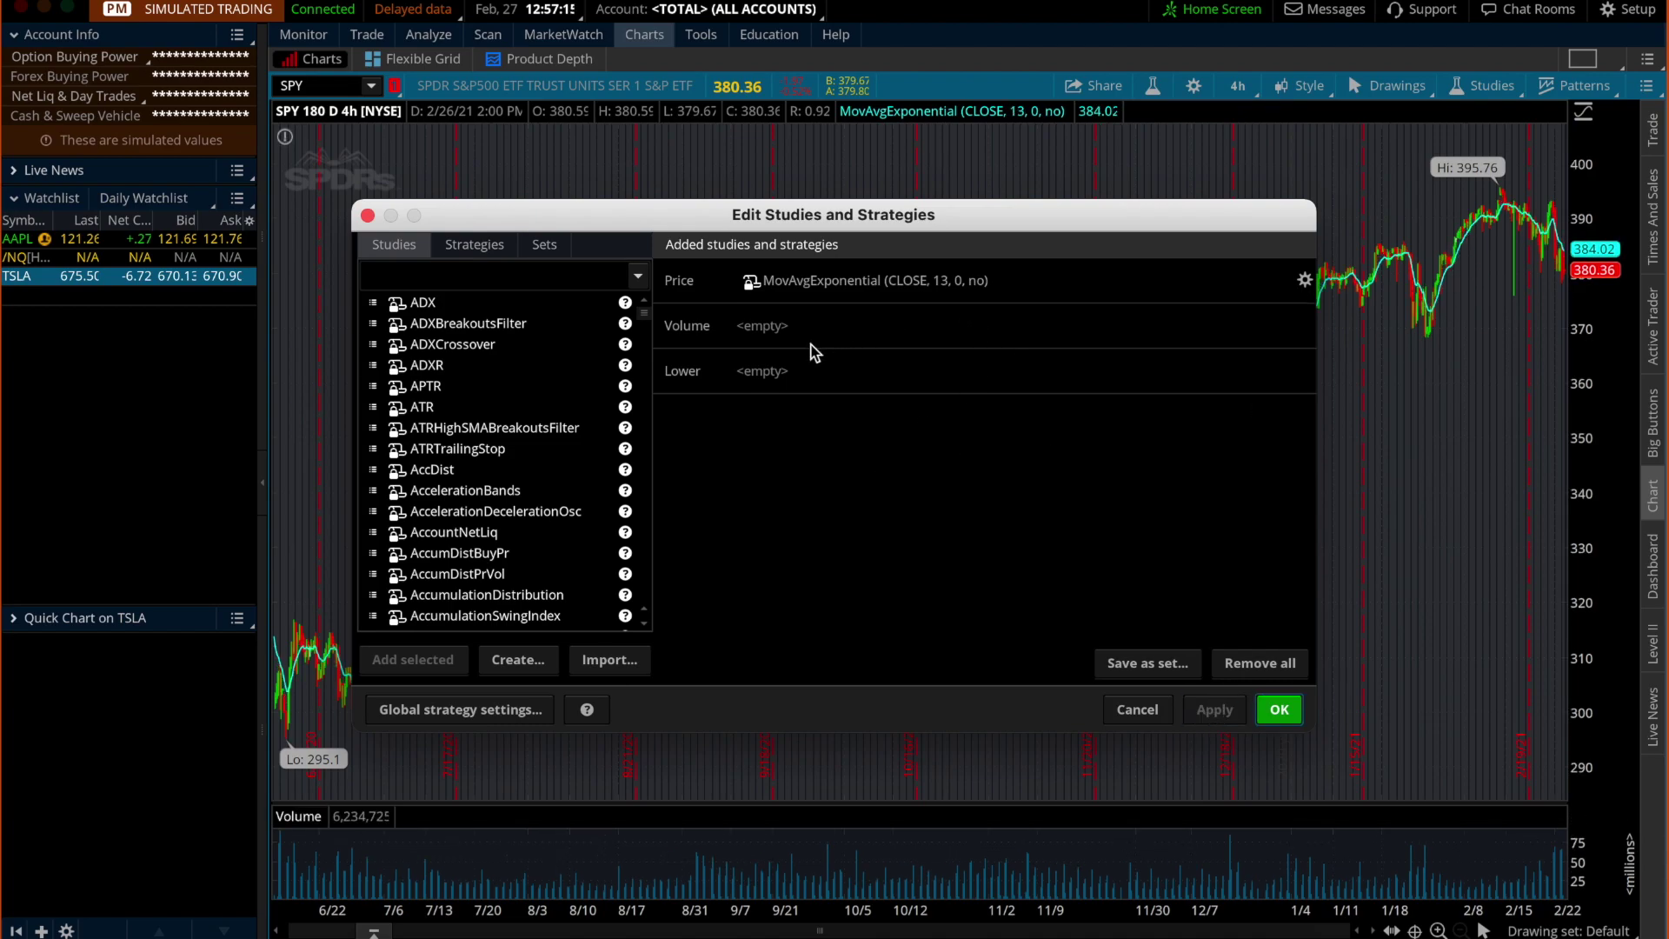
Close the studies editor and add the SimpleMovingAvg study from the Moving Averages category to the SPY chart
click(1280, 711)
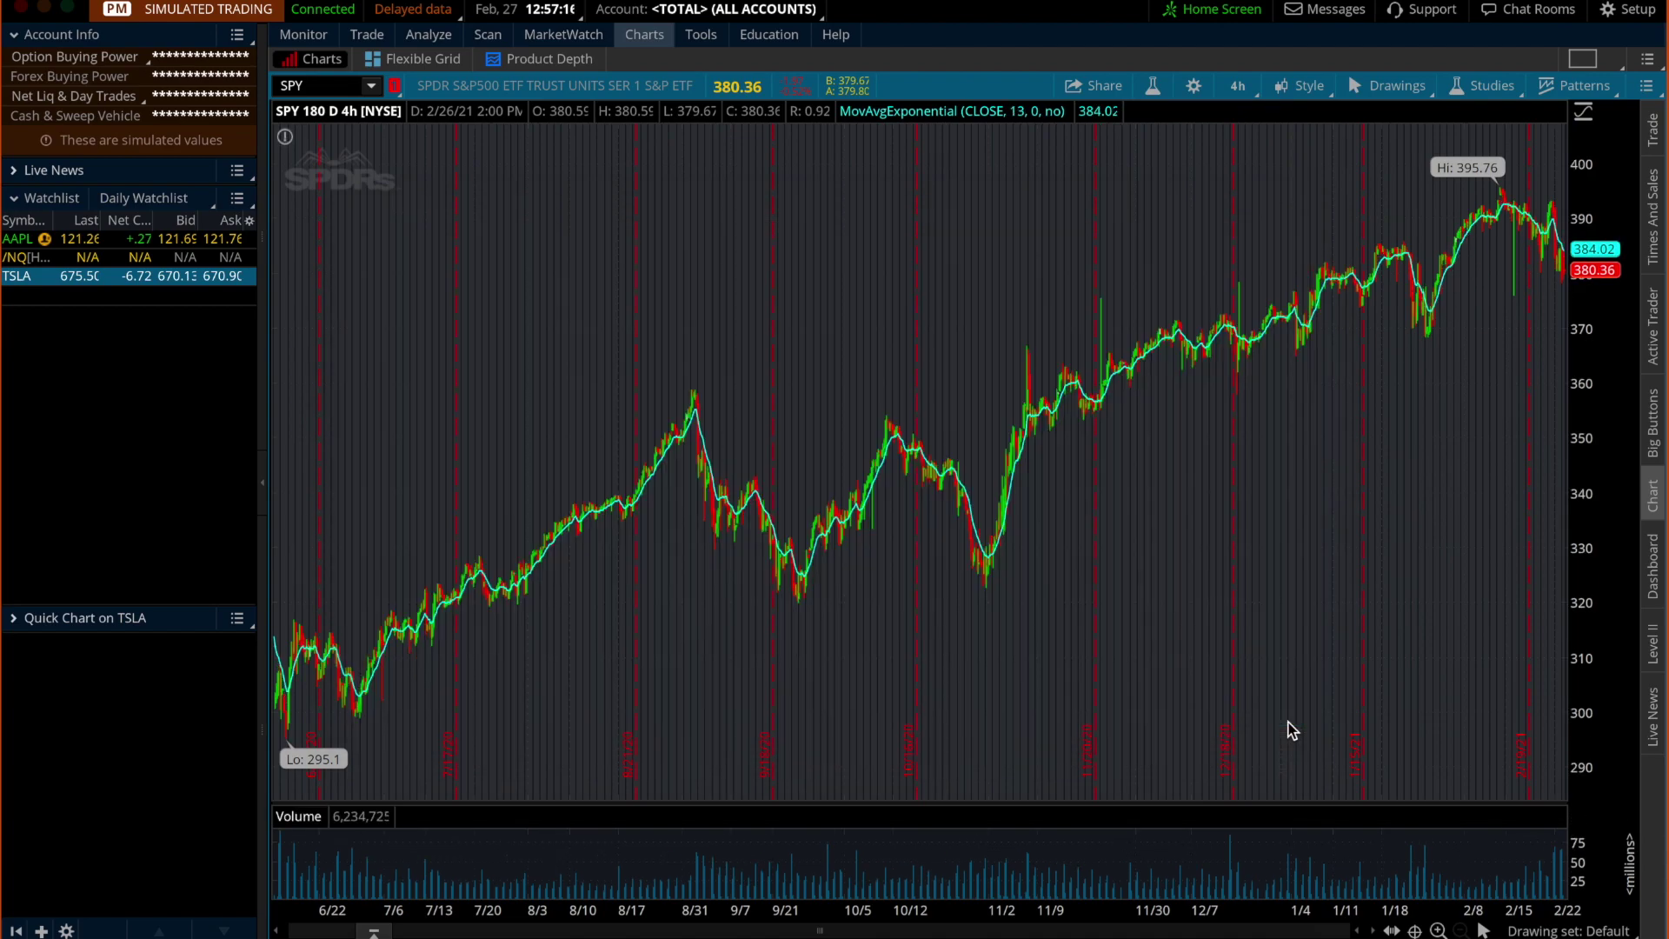
click(1483, 85)
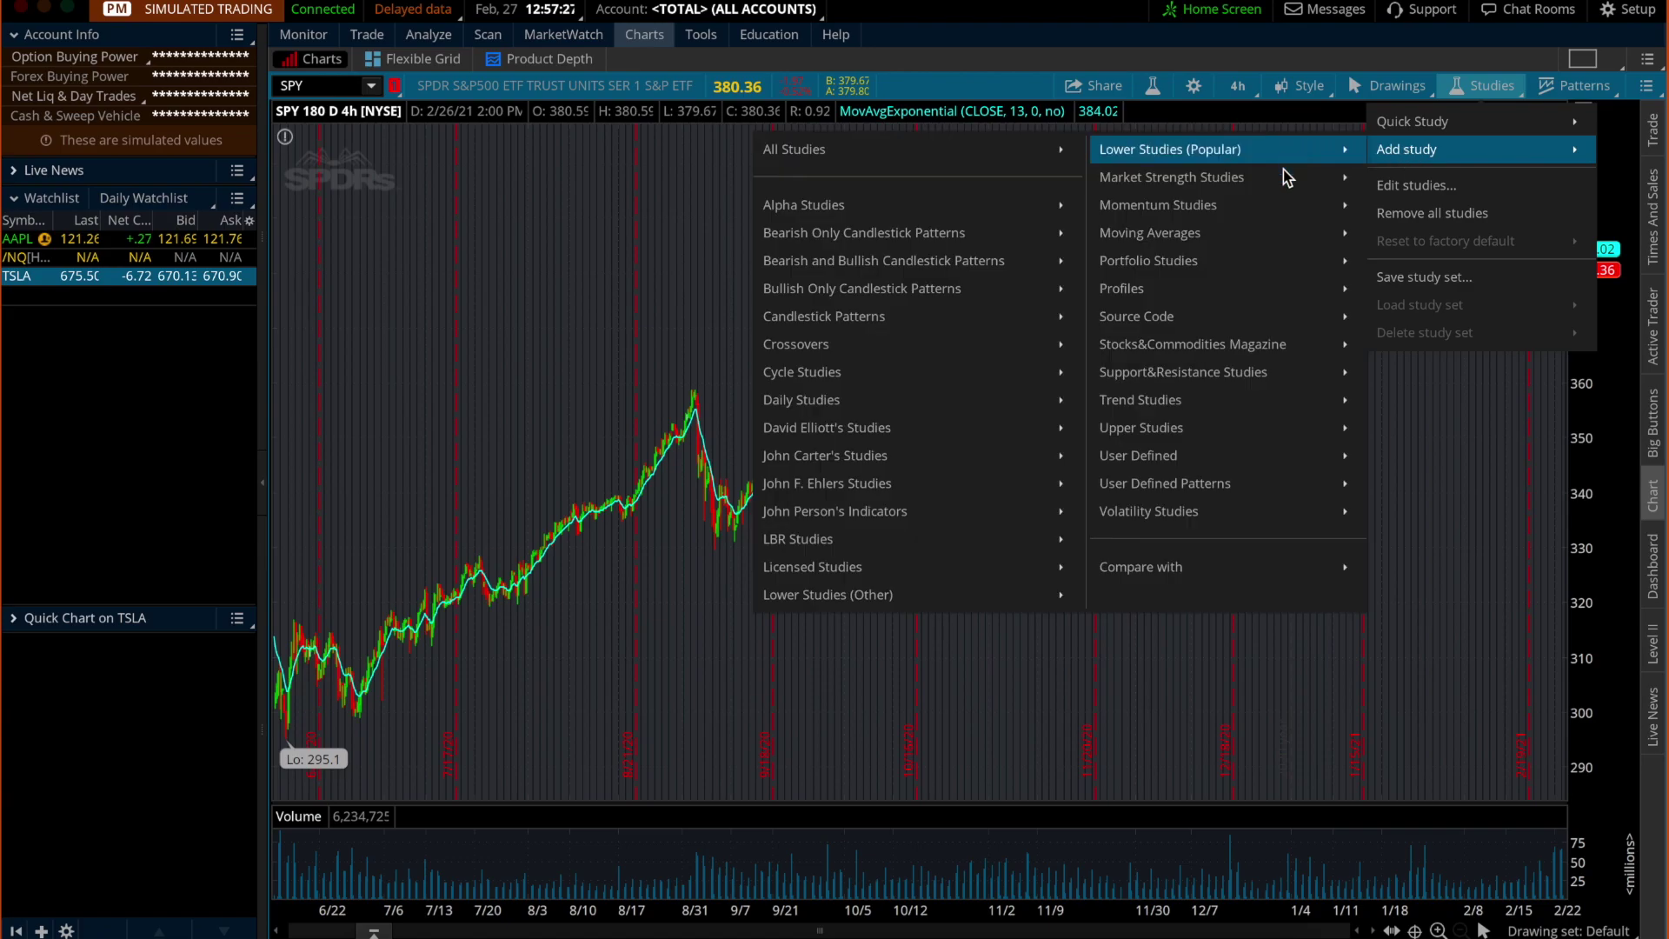
mouse_move(1286, 240)
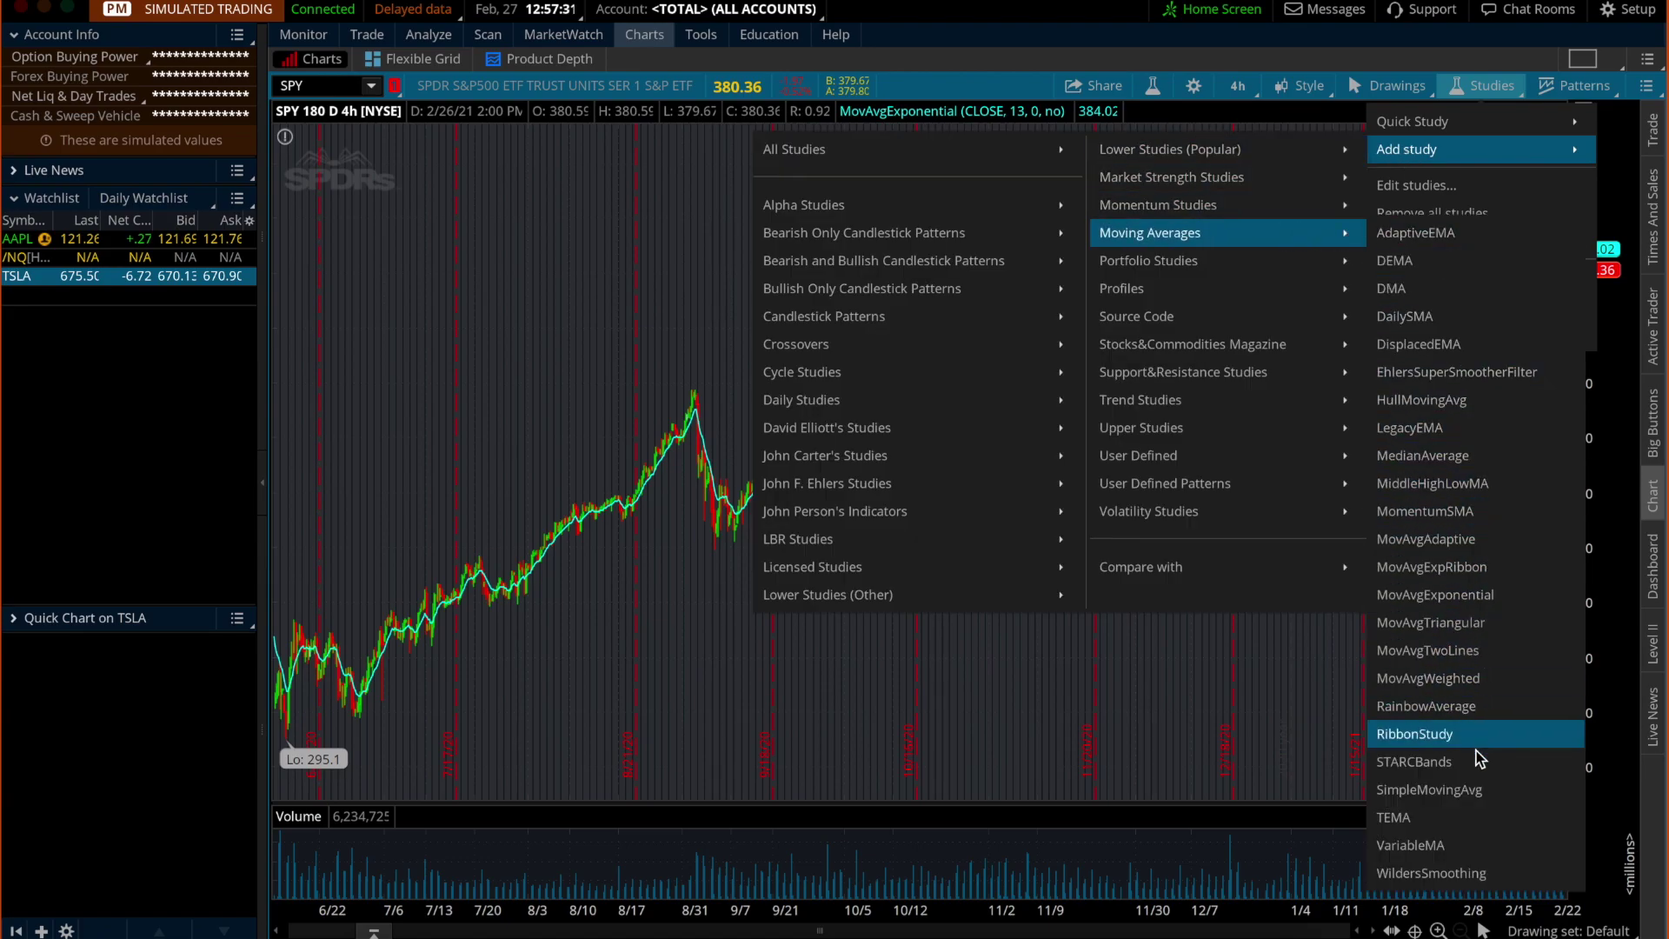
click(1478, 797)
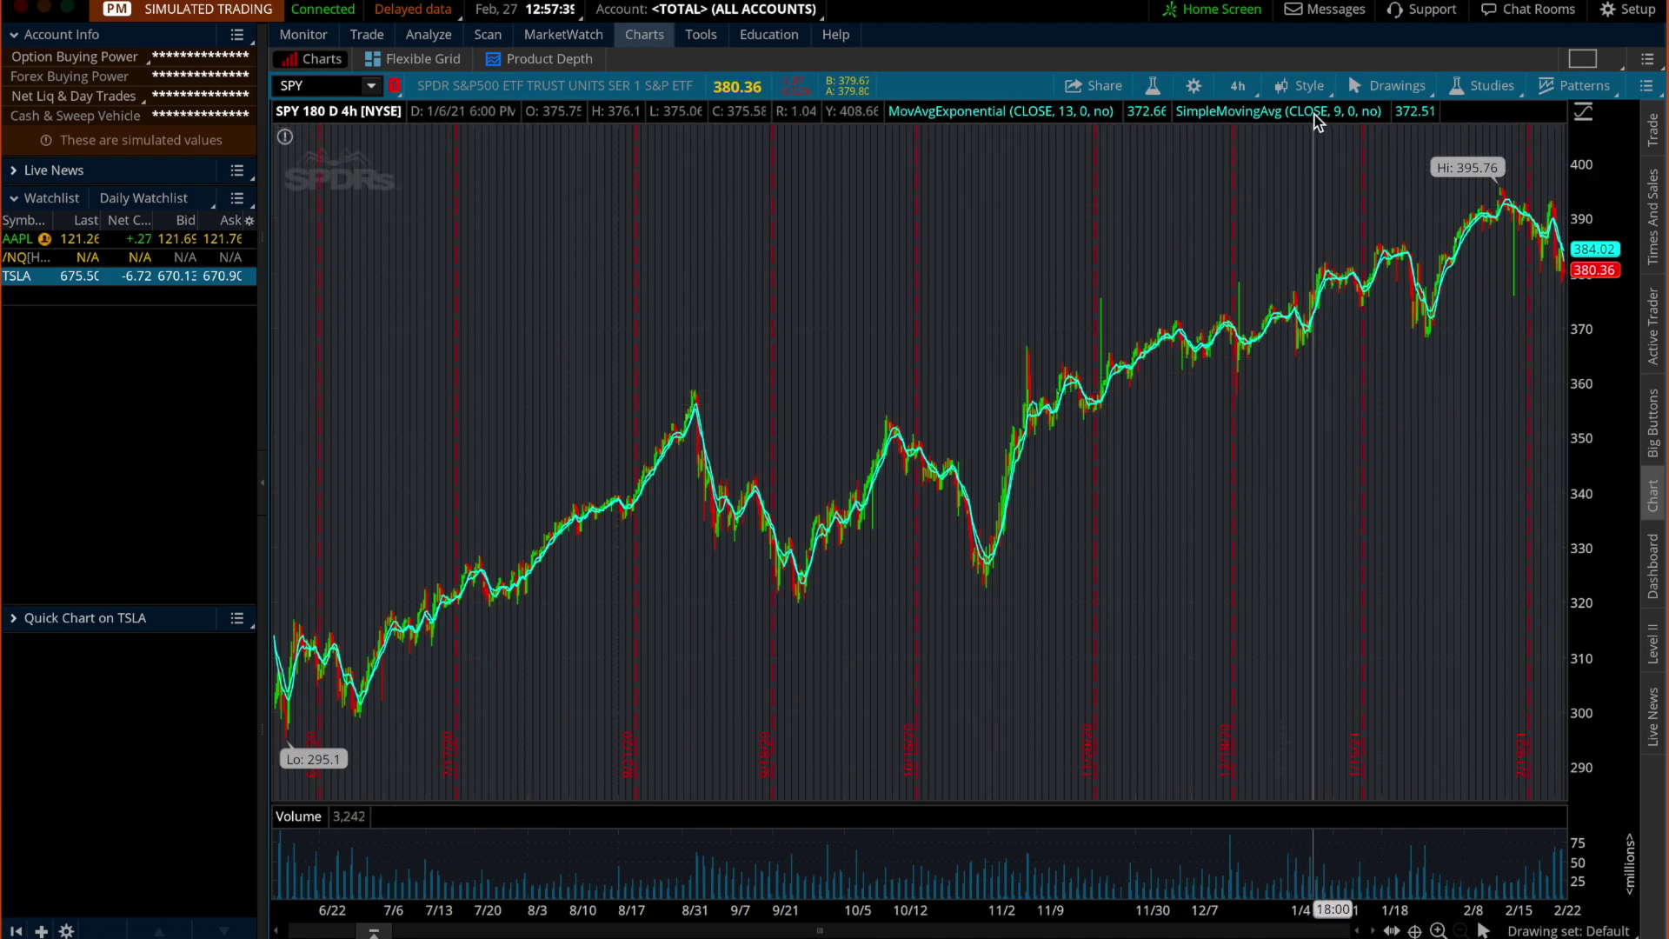
Customize the SimpleMovingAvg study with a length of 200 and a yellow plot color, and apply it to the chart
click(1490, 86)
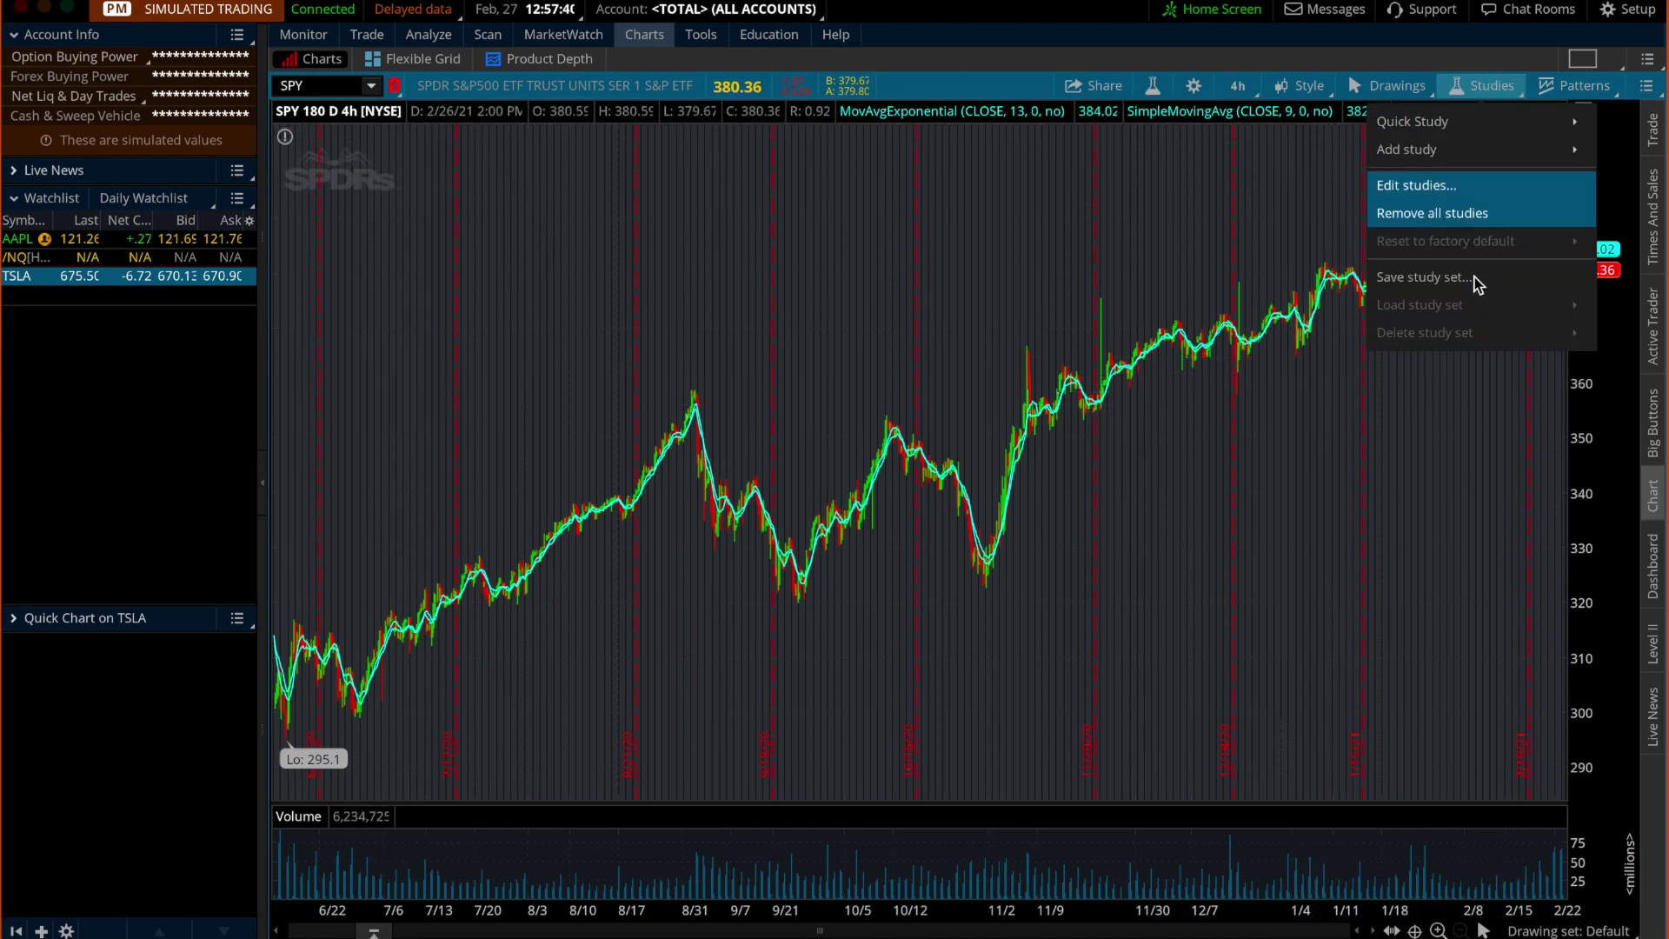
click(1438, 185)
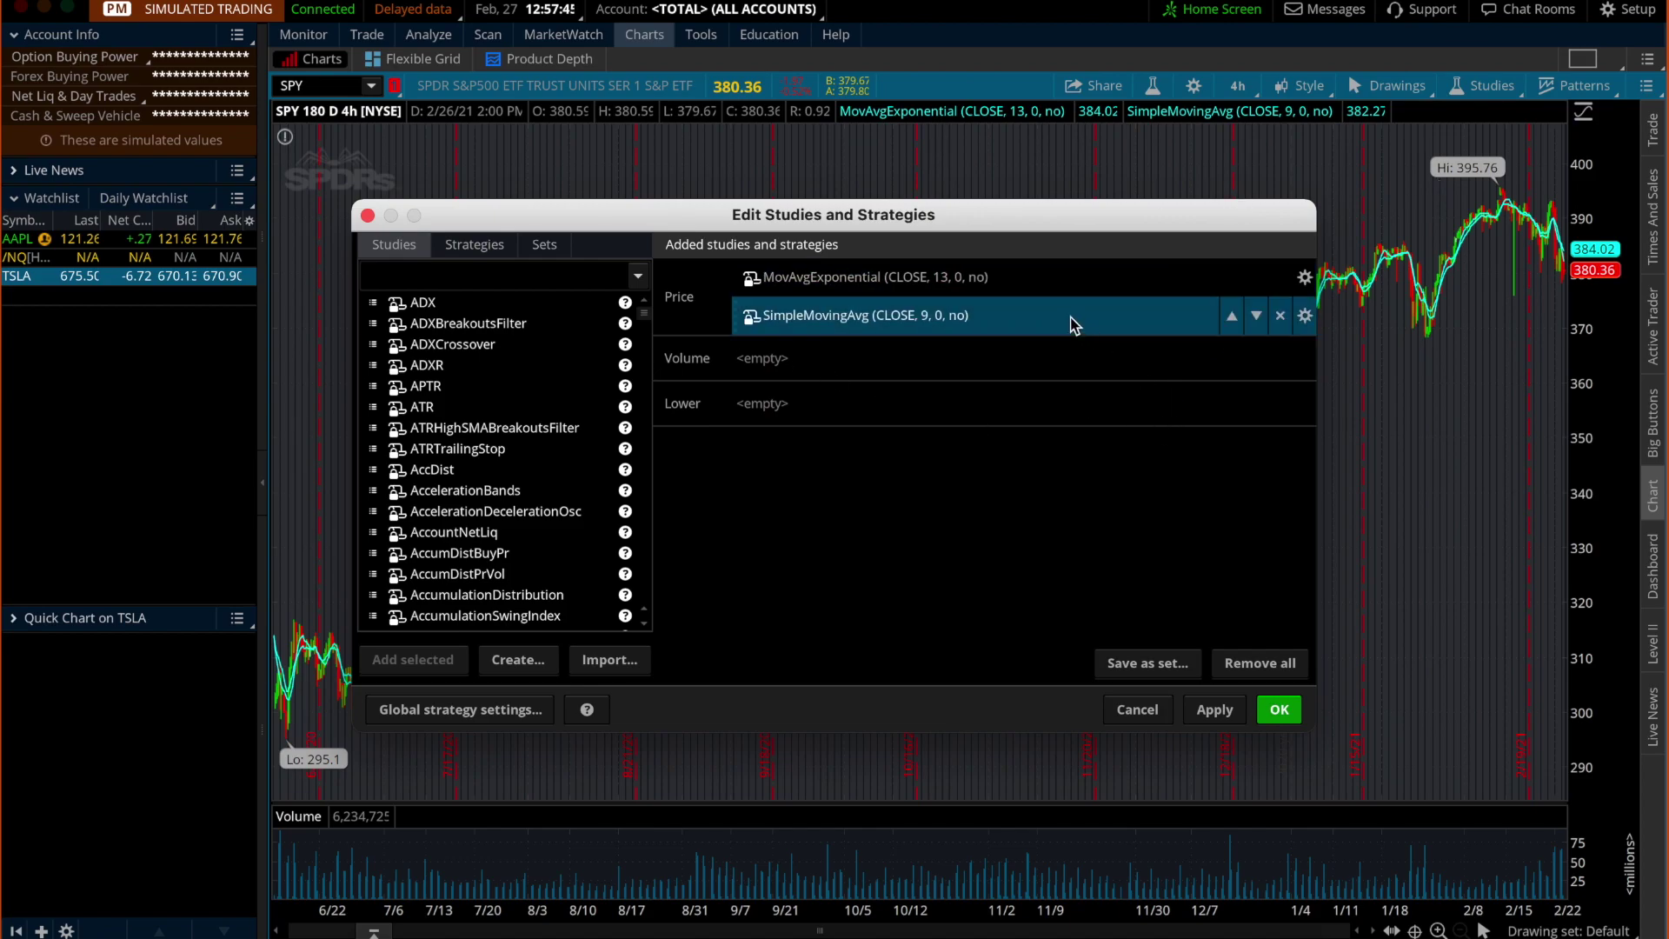
click(1305, 316)
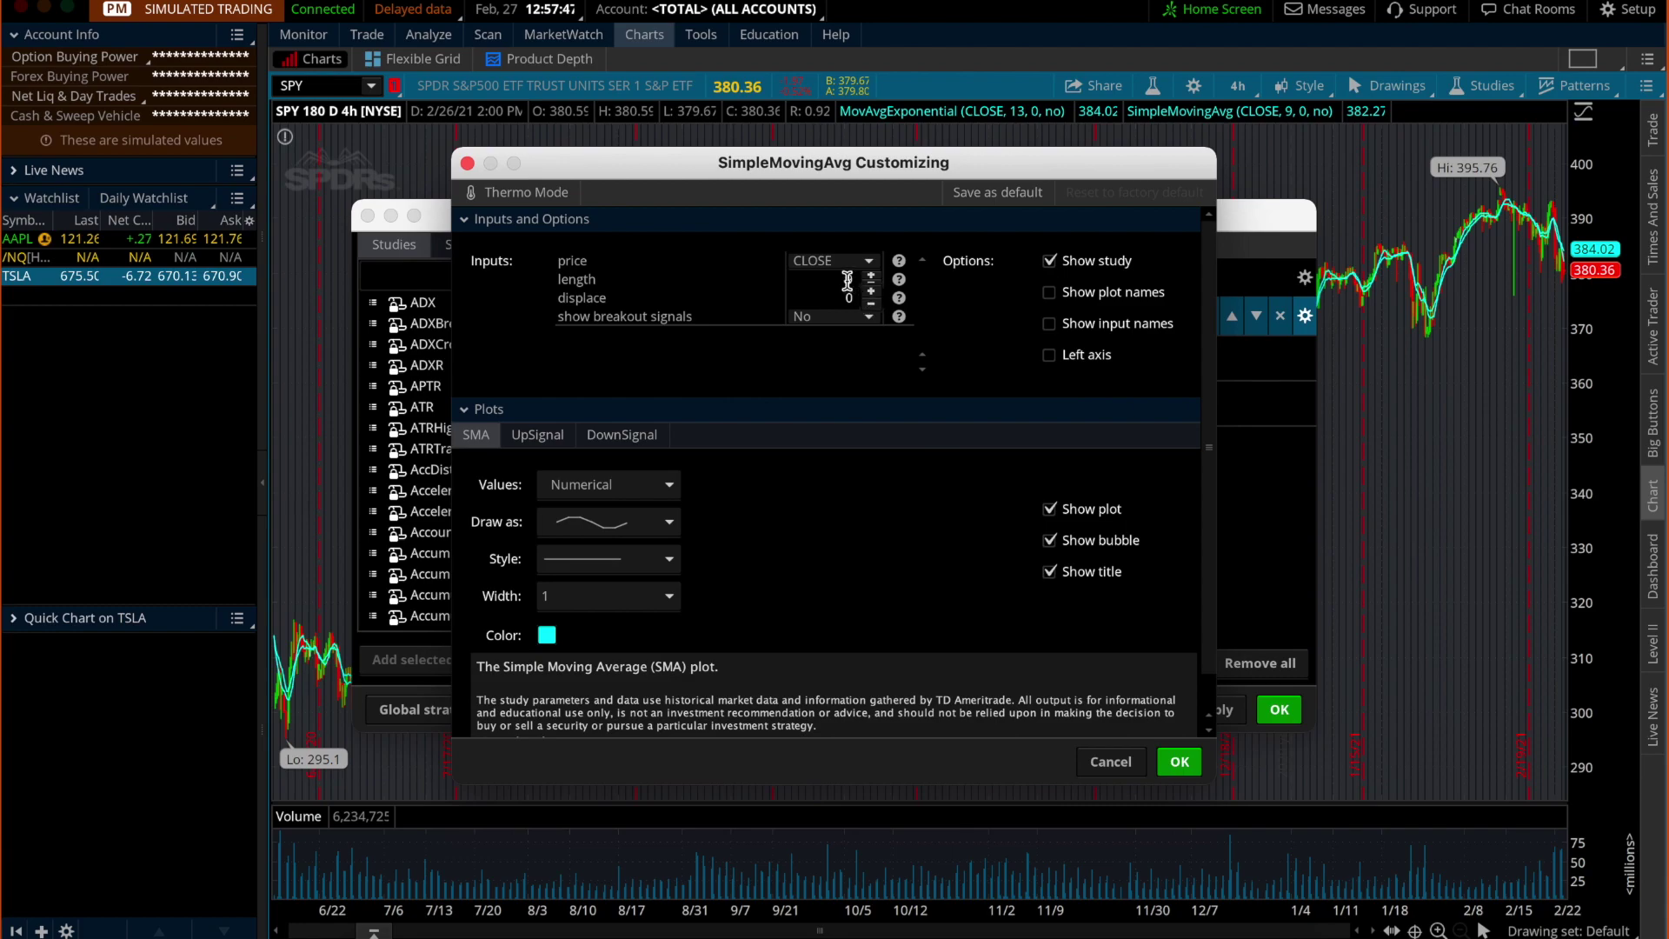
key(Tab)
click(547, 636)
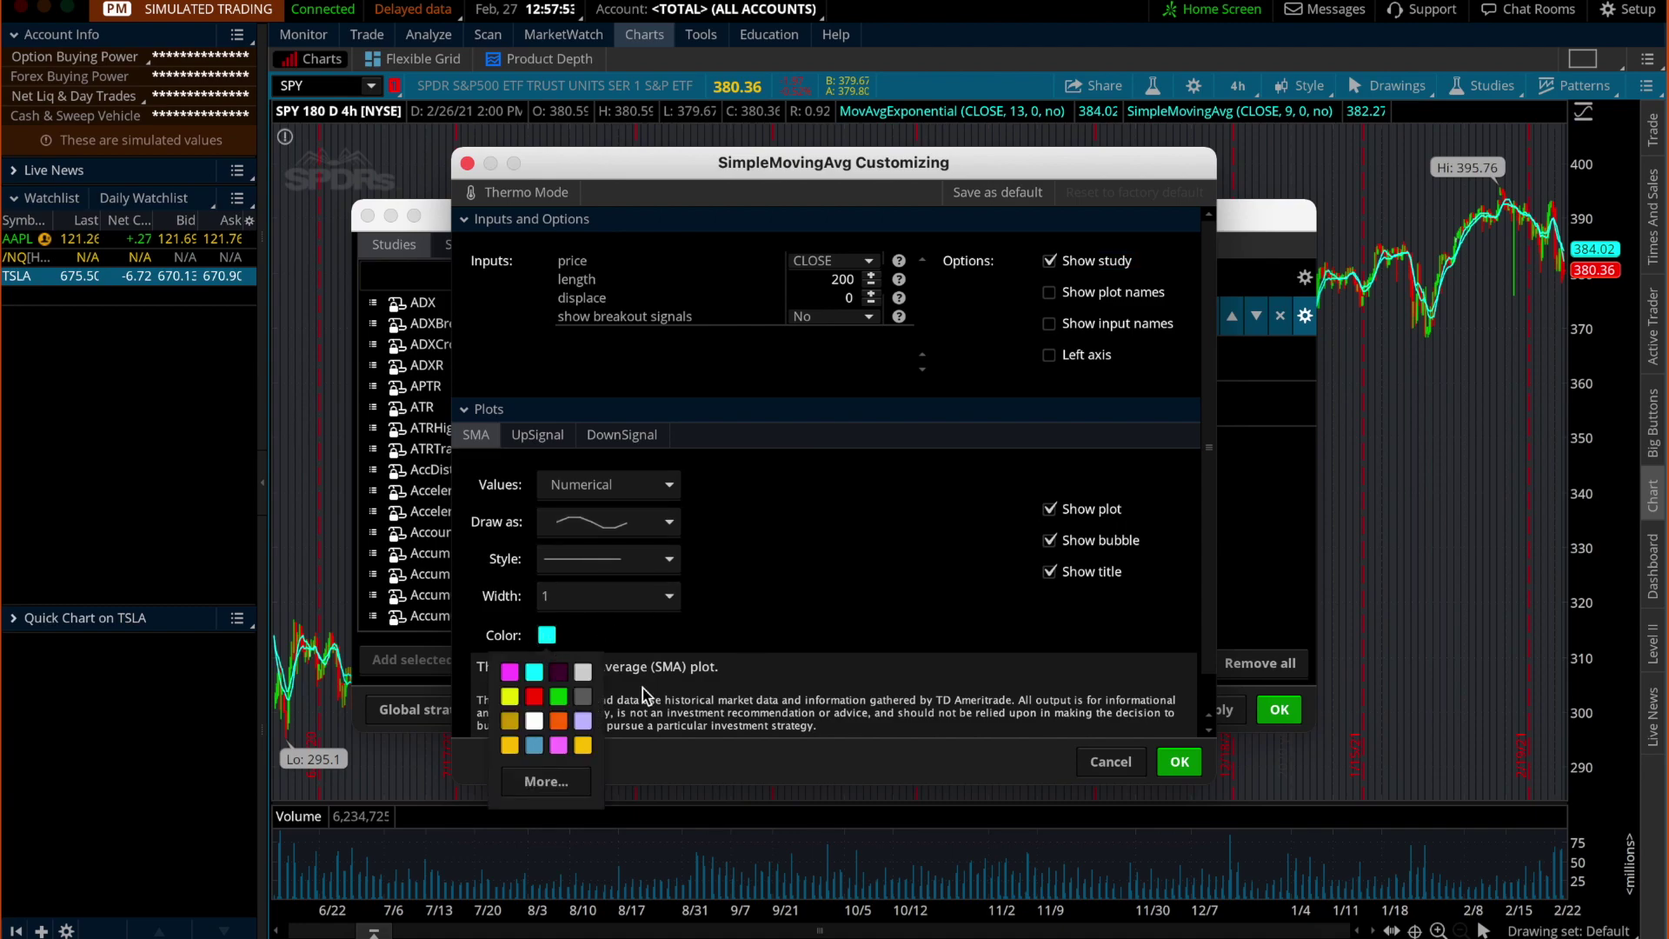
click(510, 696)
scroll(1050, 686, down, 1)
click(1178, 763)
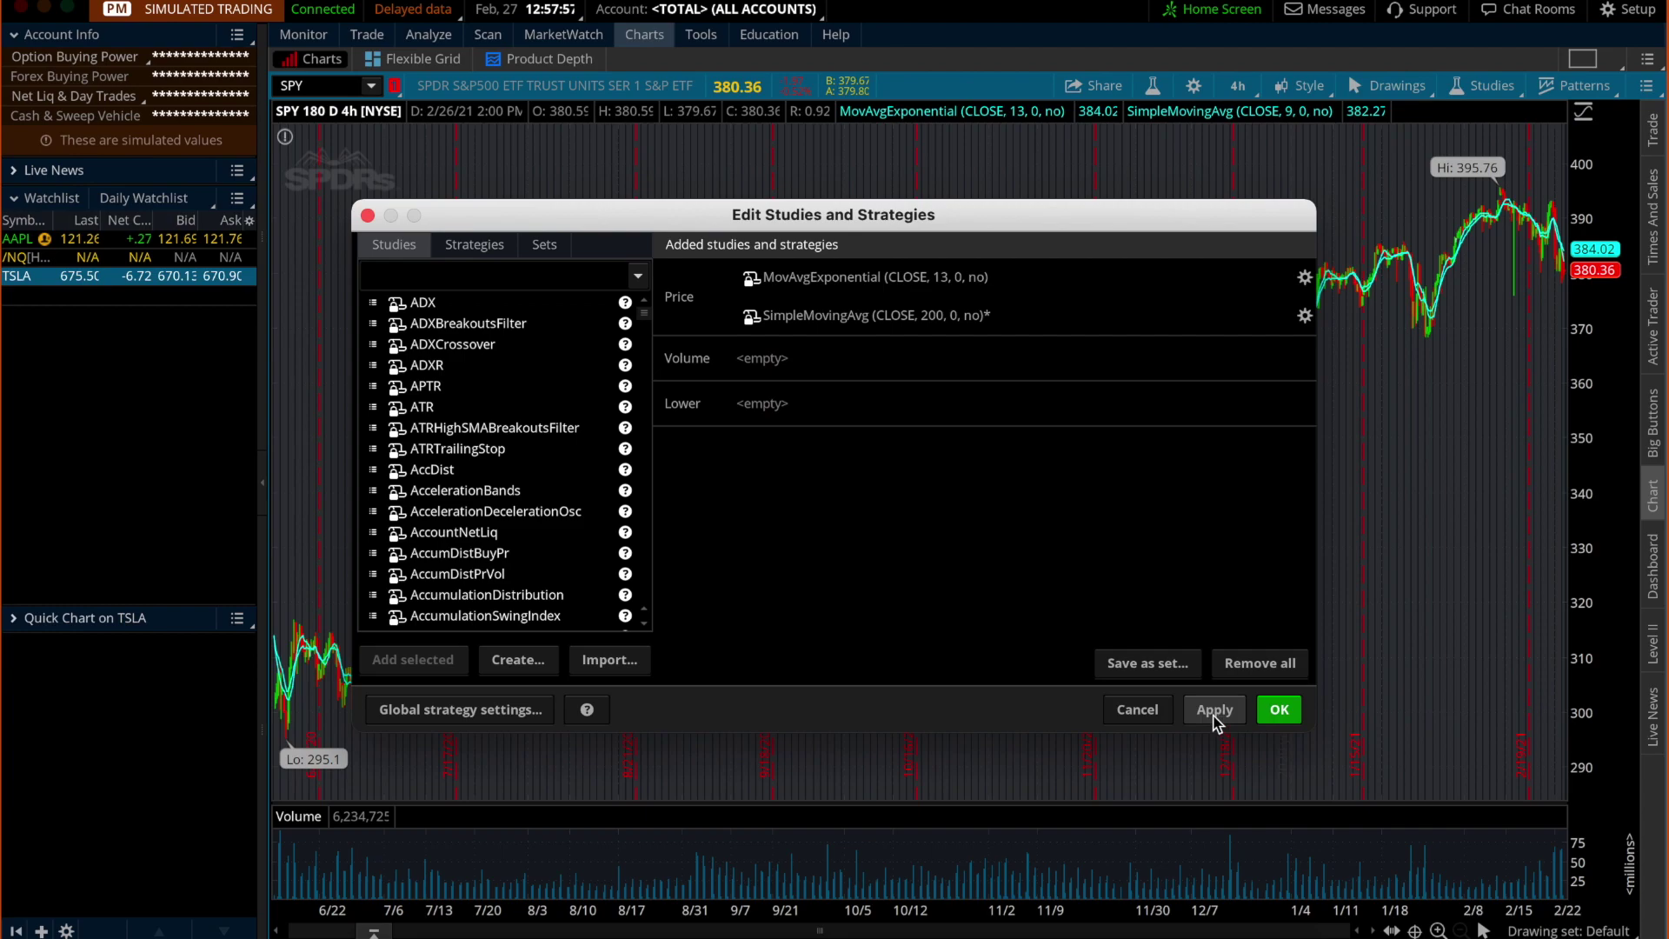
click(1218, 711)
click(1272, 709)
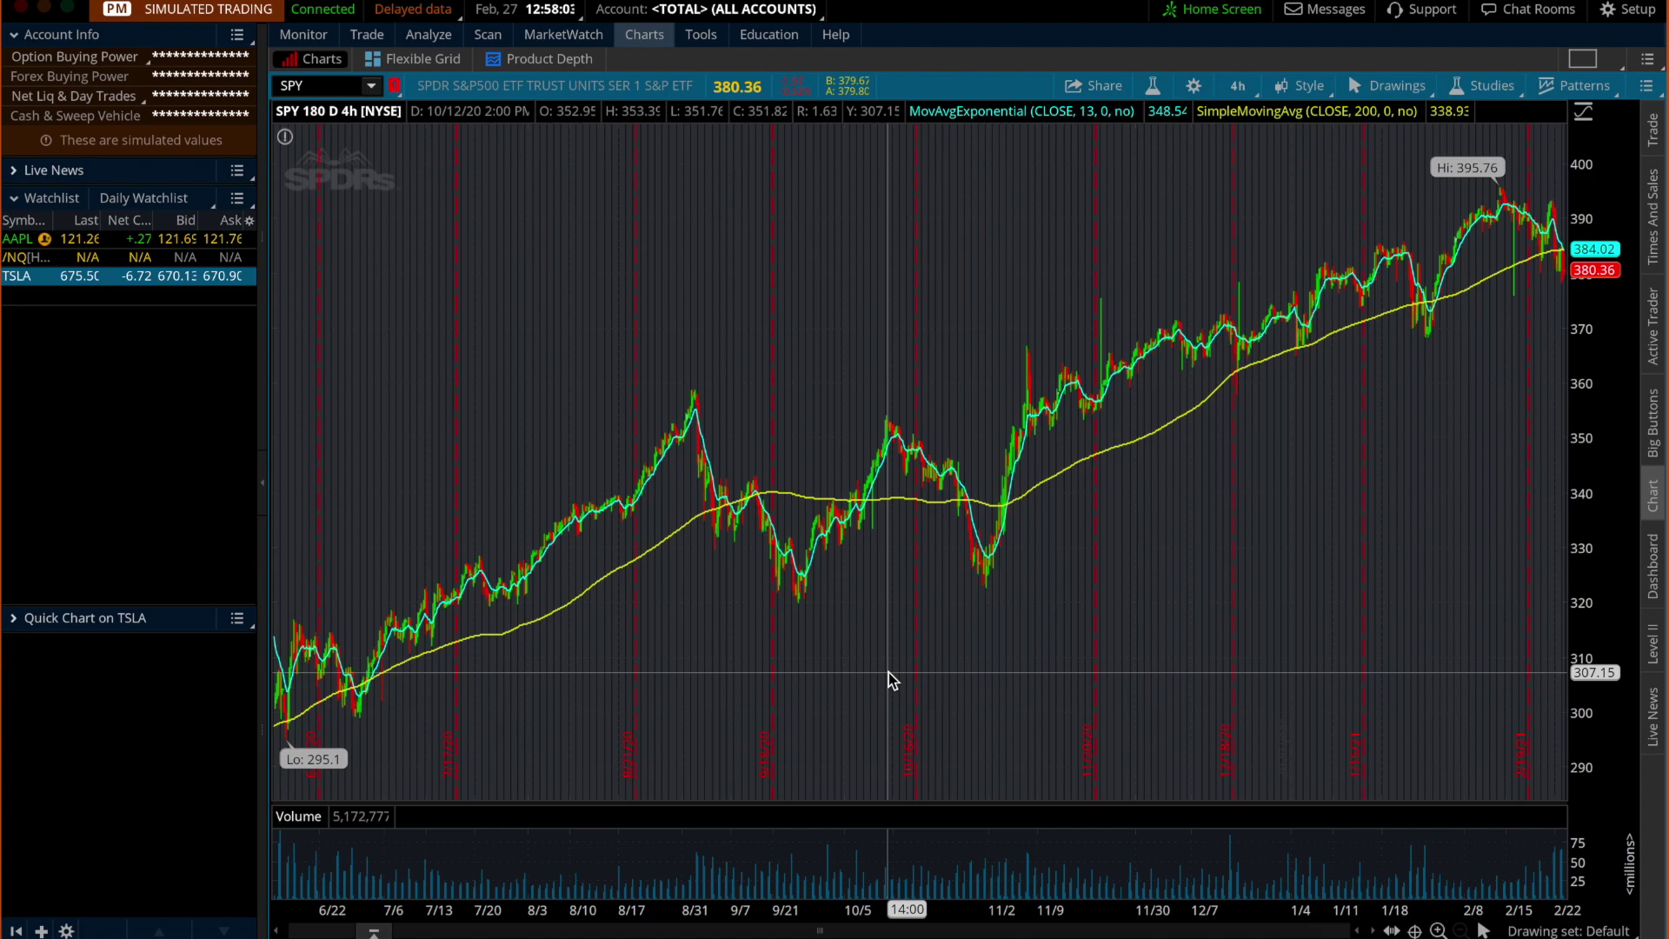
click(1497, 87)
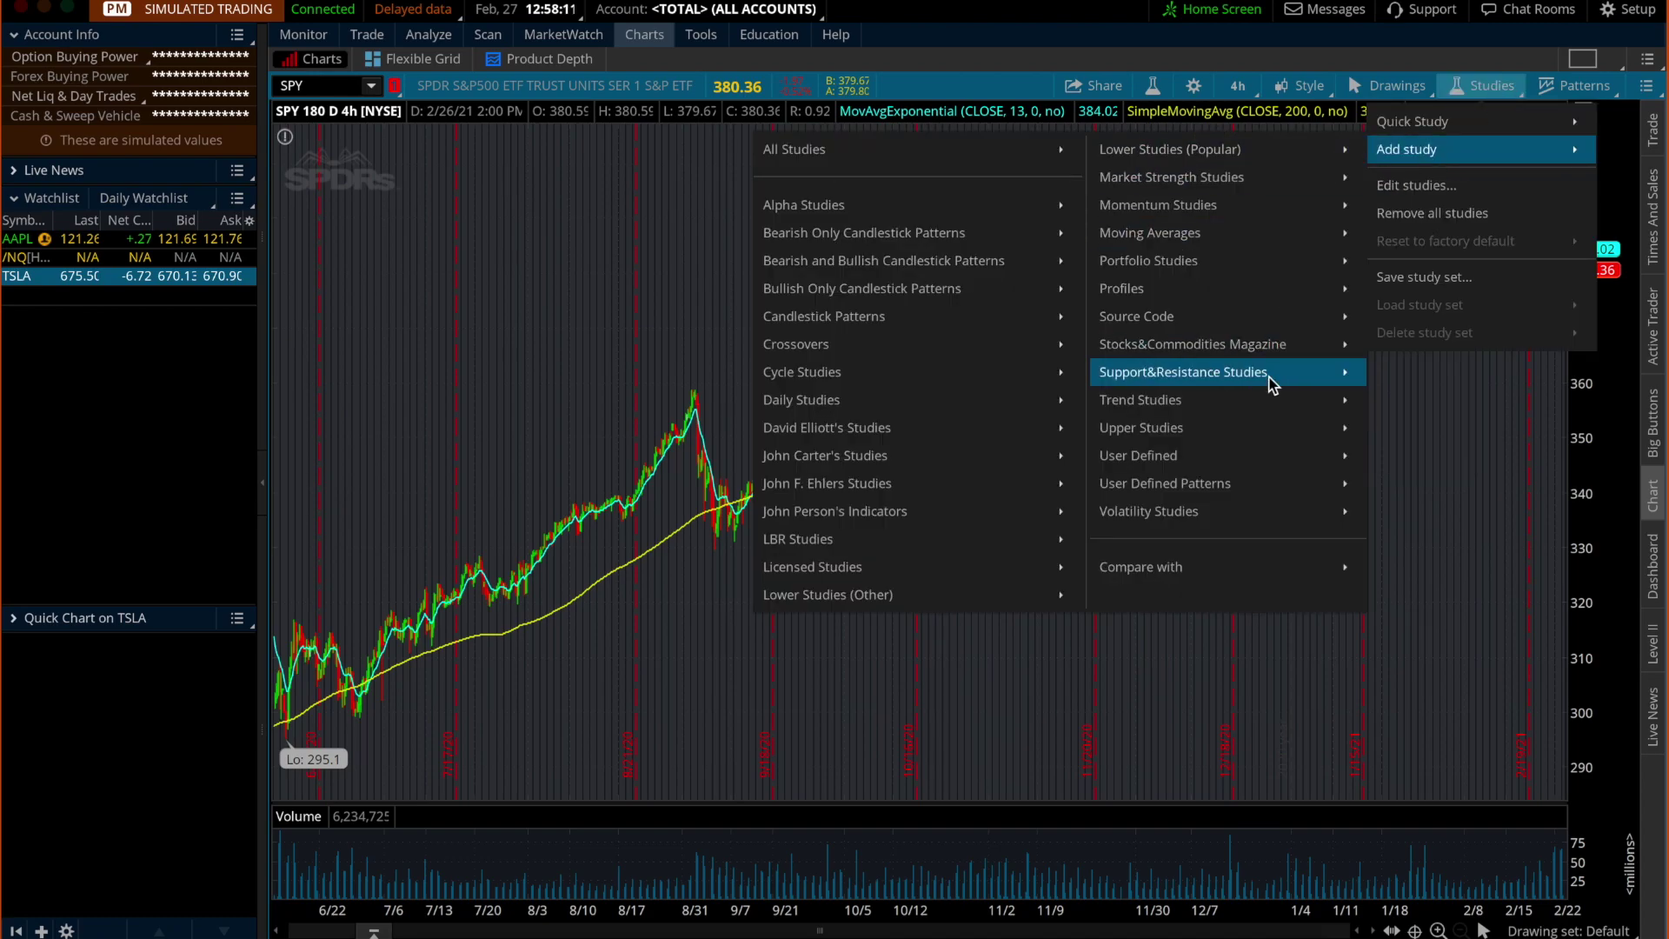
mouse_move(932, 157)
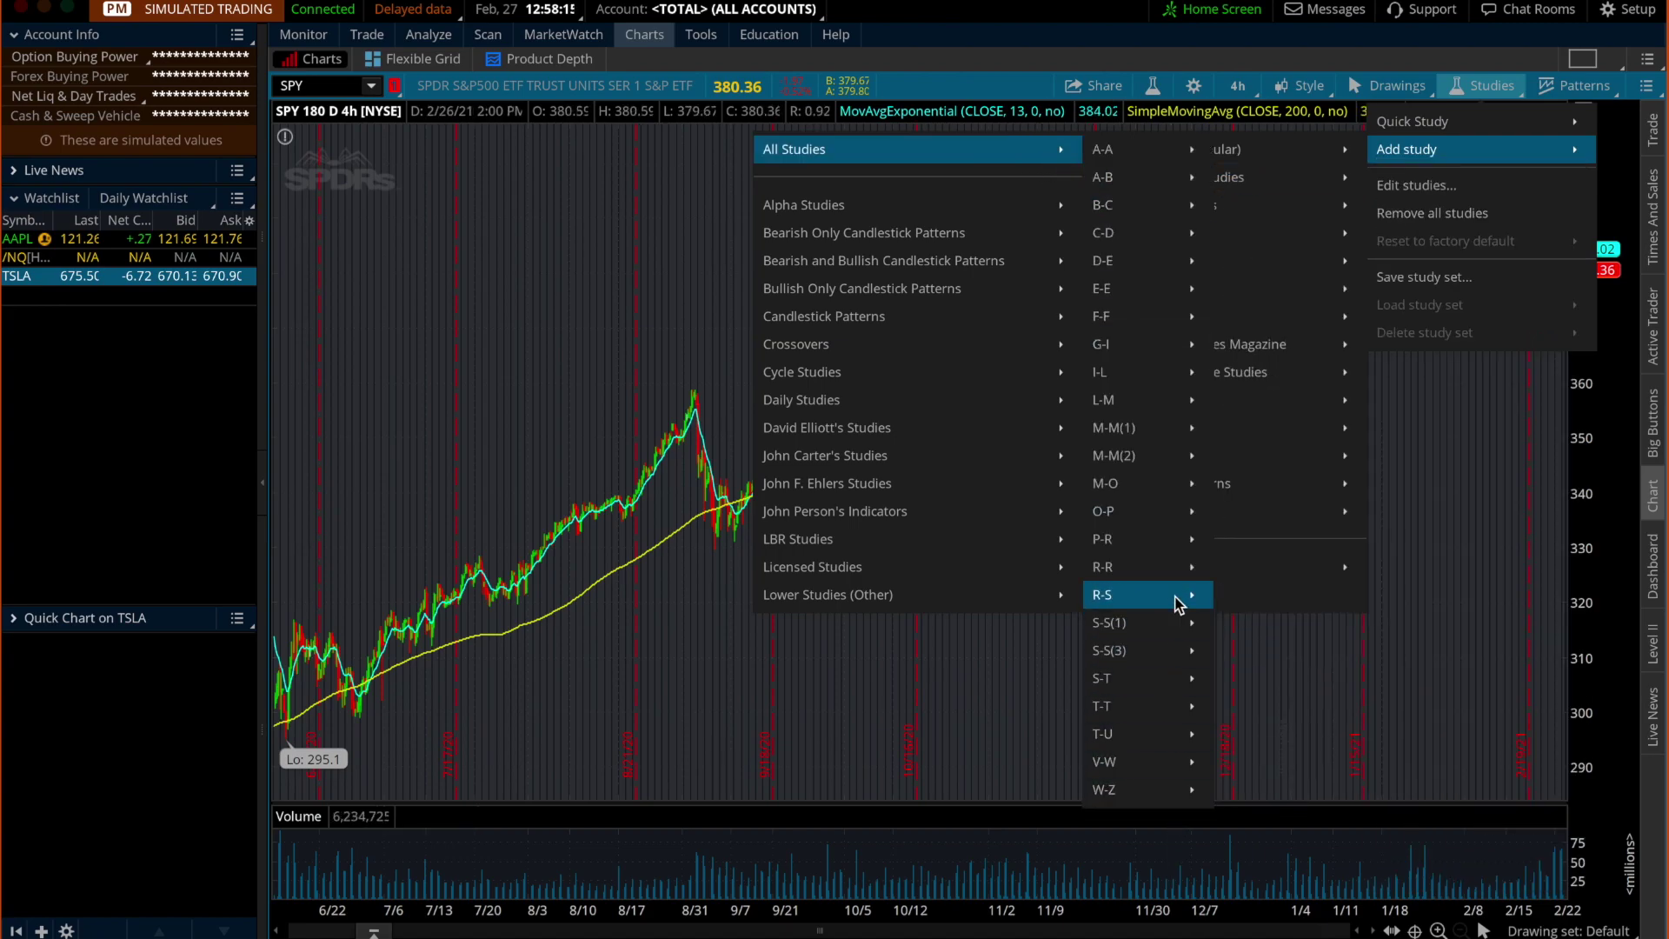
mouse_move(1178, 602)
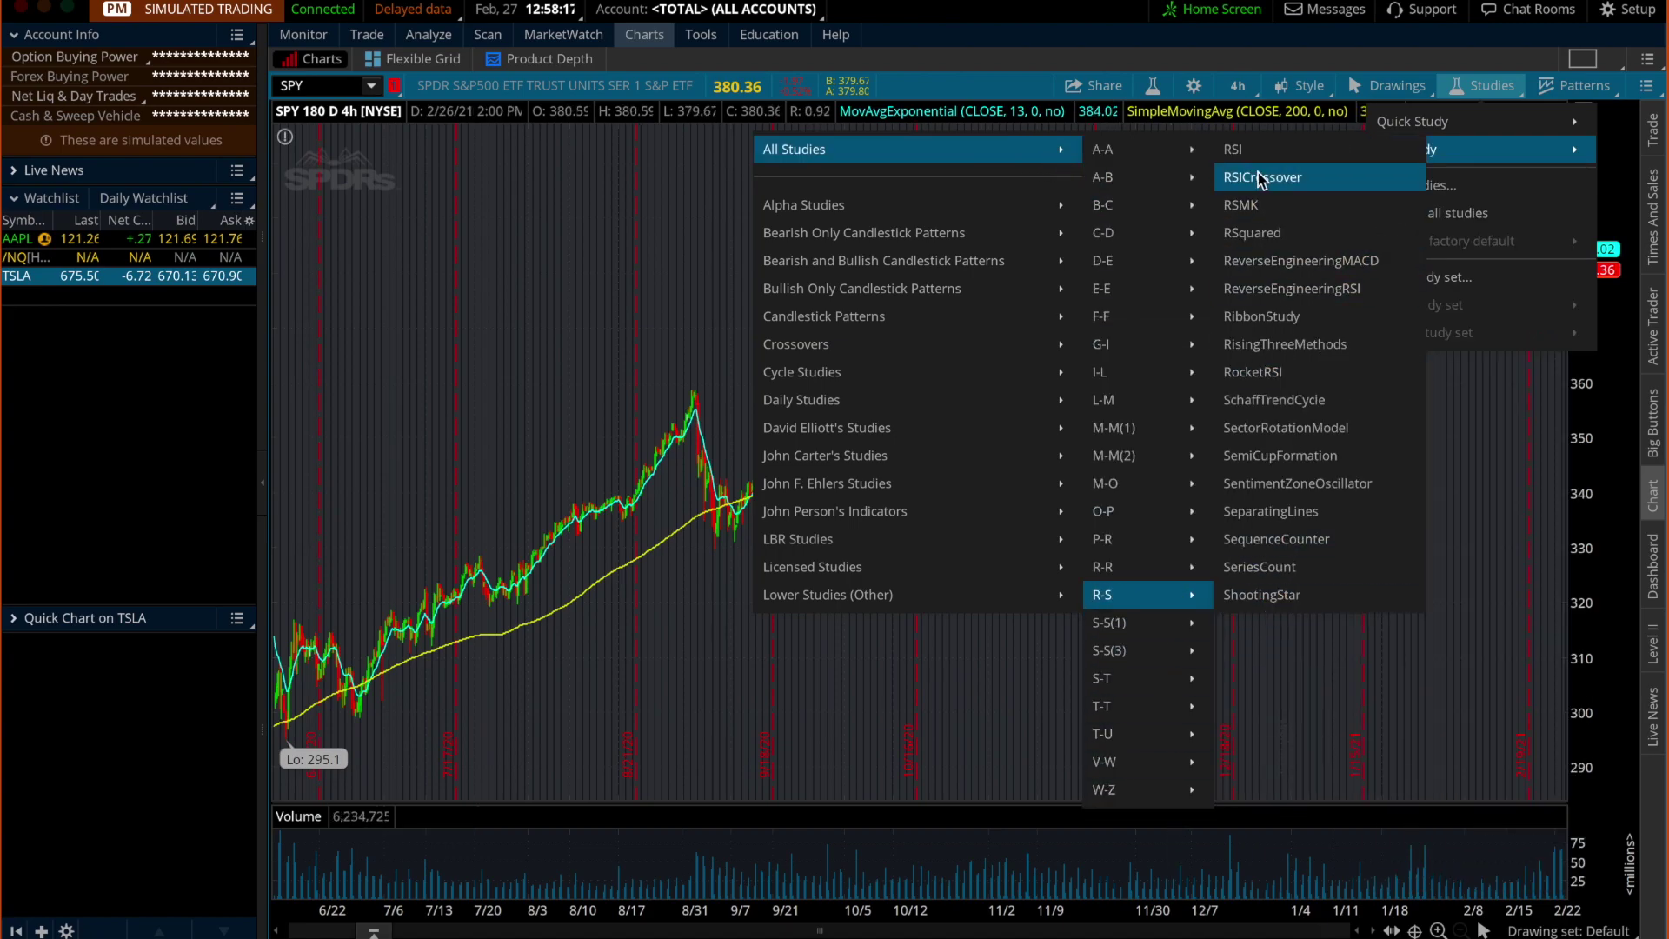
mouse_move(1154, 428)
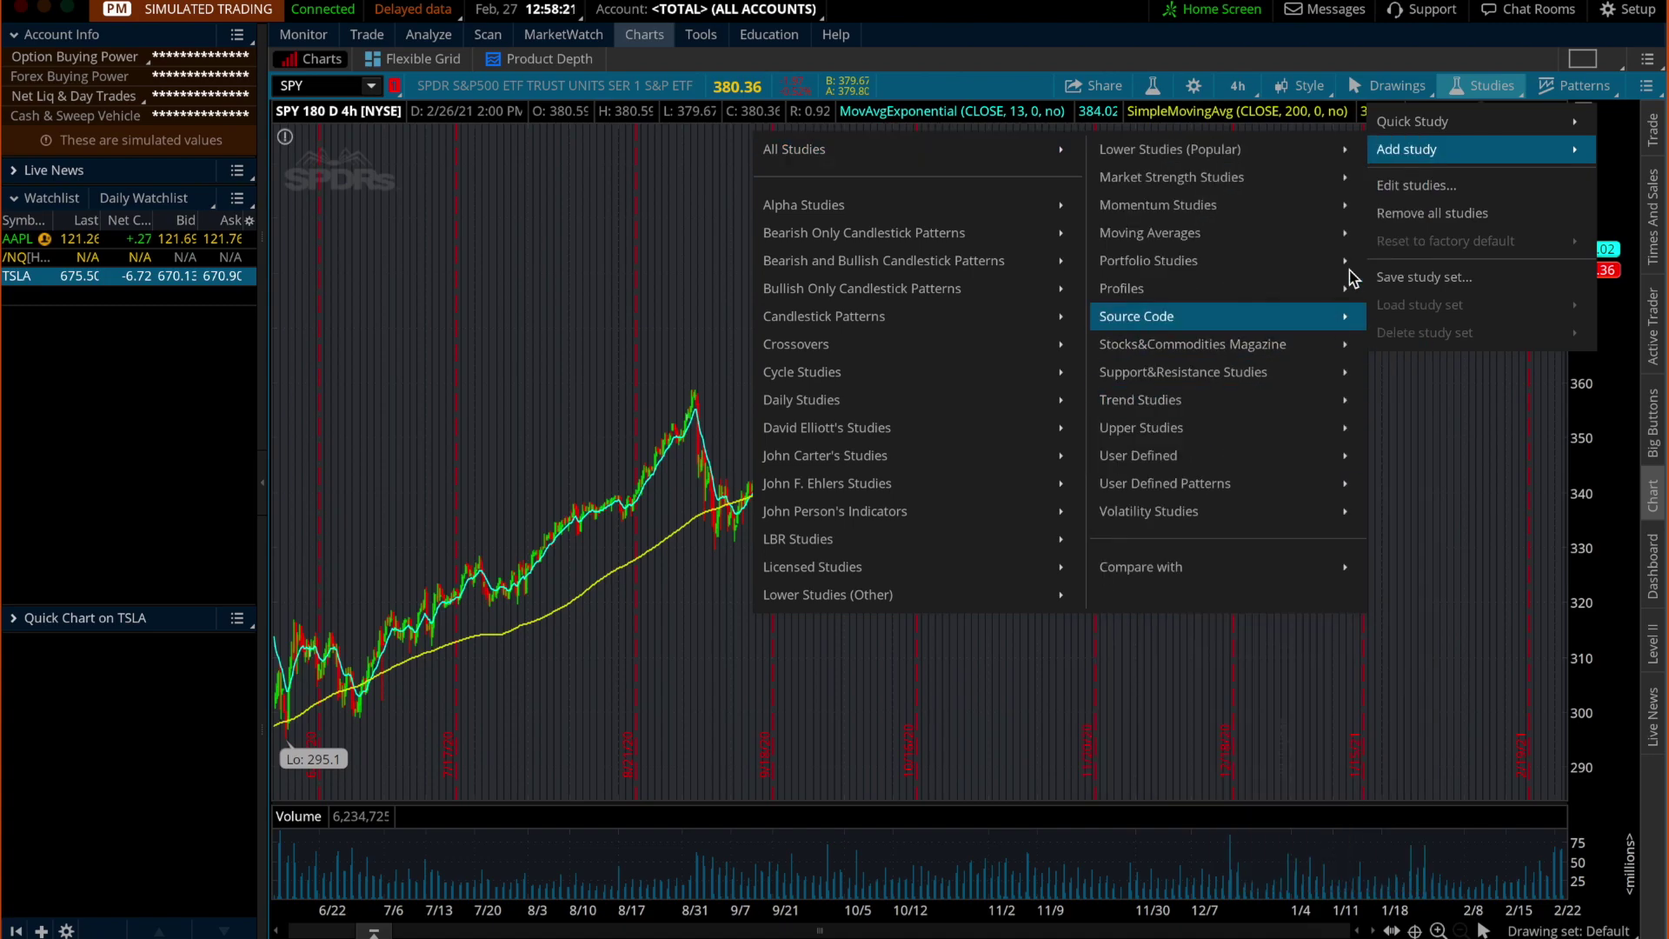
click(1446, 50)
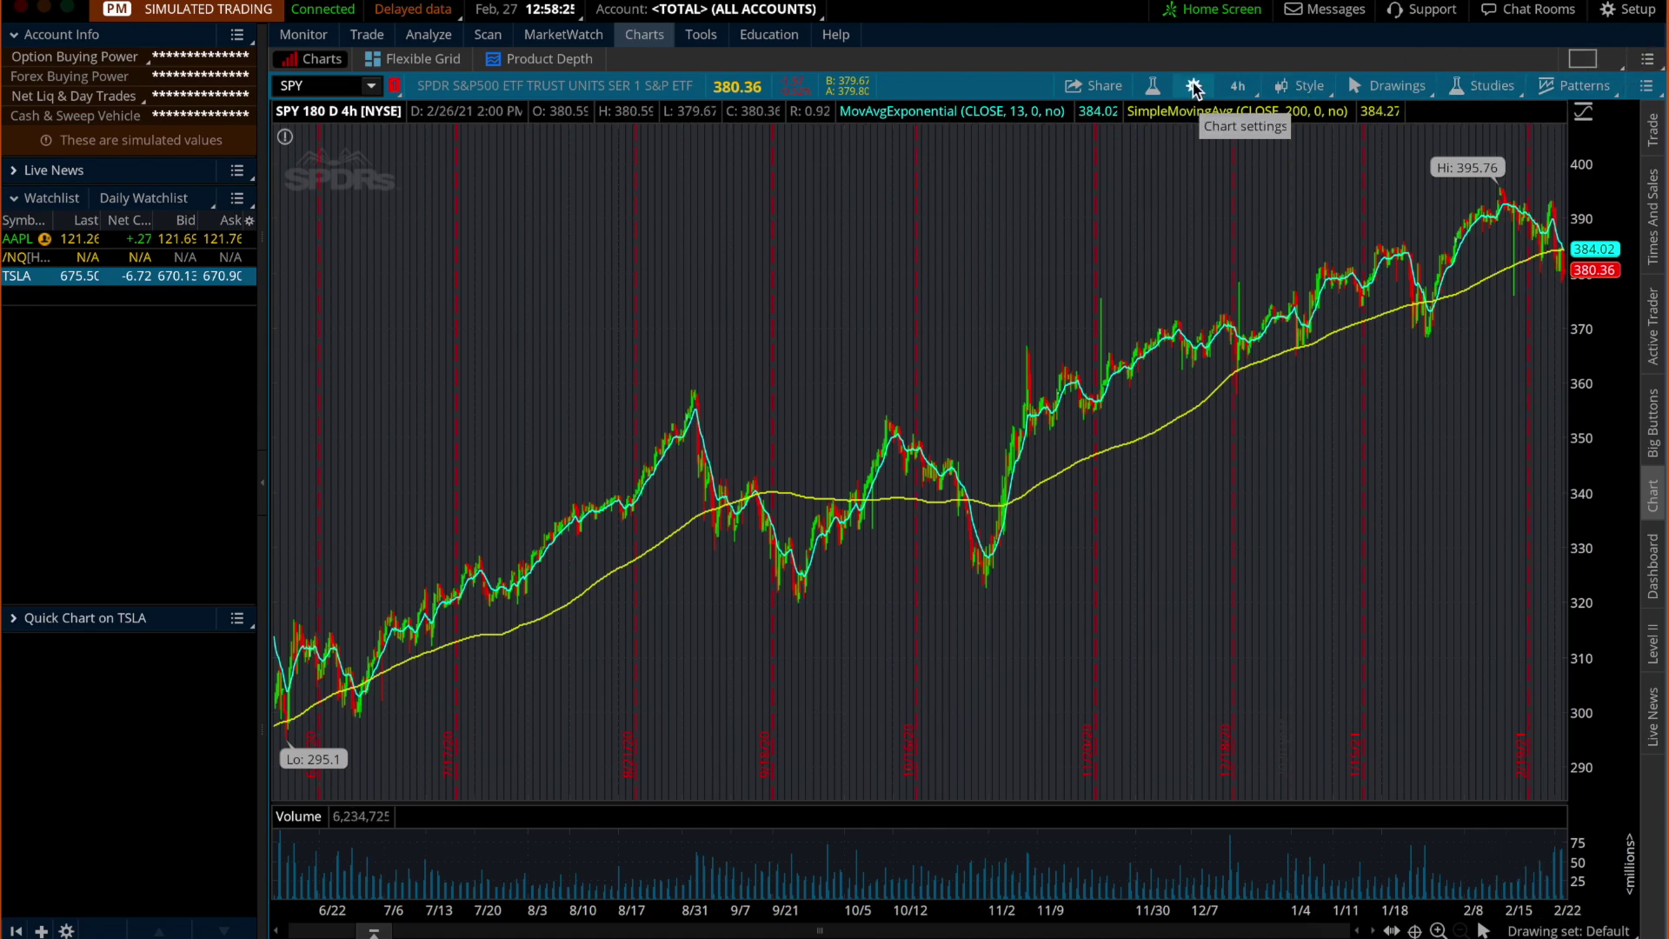
Switch the SPY chart to the 1 D : 1m time frame and enlarge the section around the day's low
click(1240, 88)
click(1201, 184)
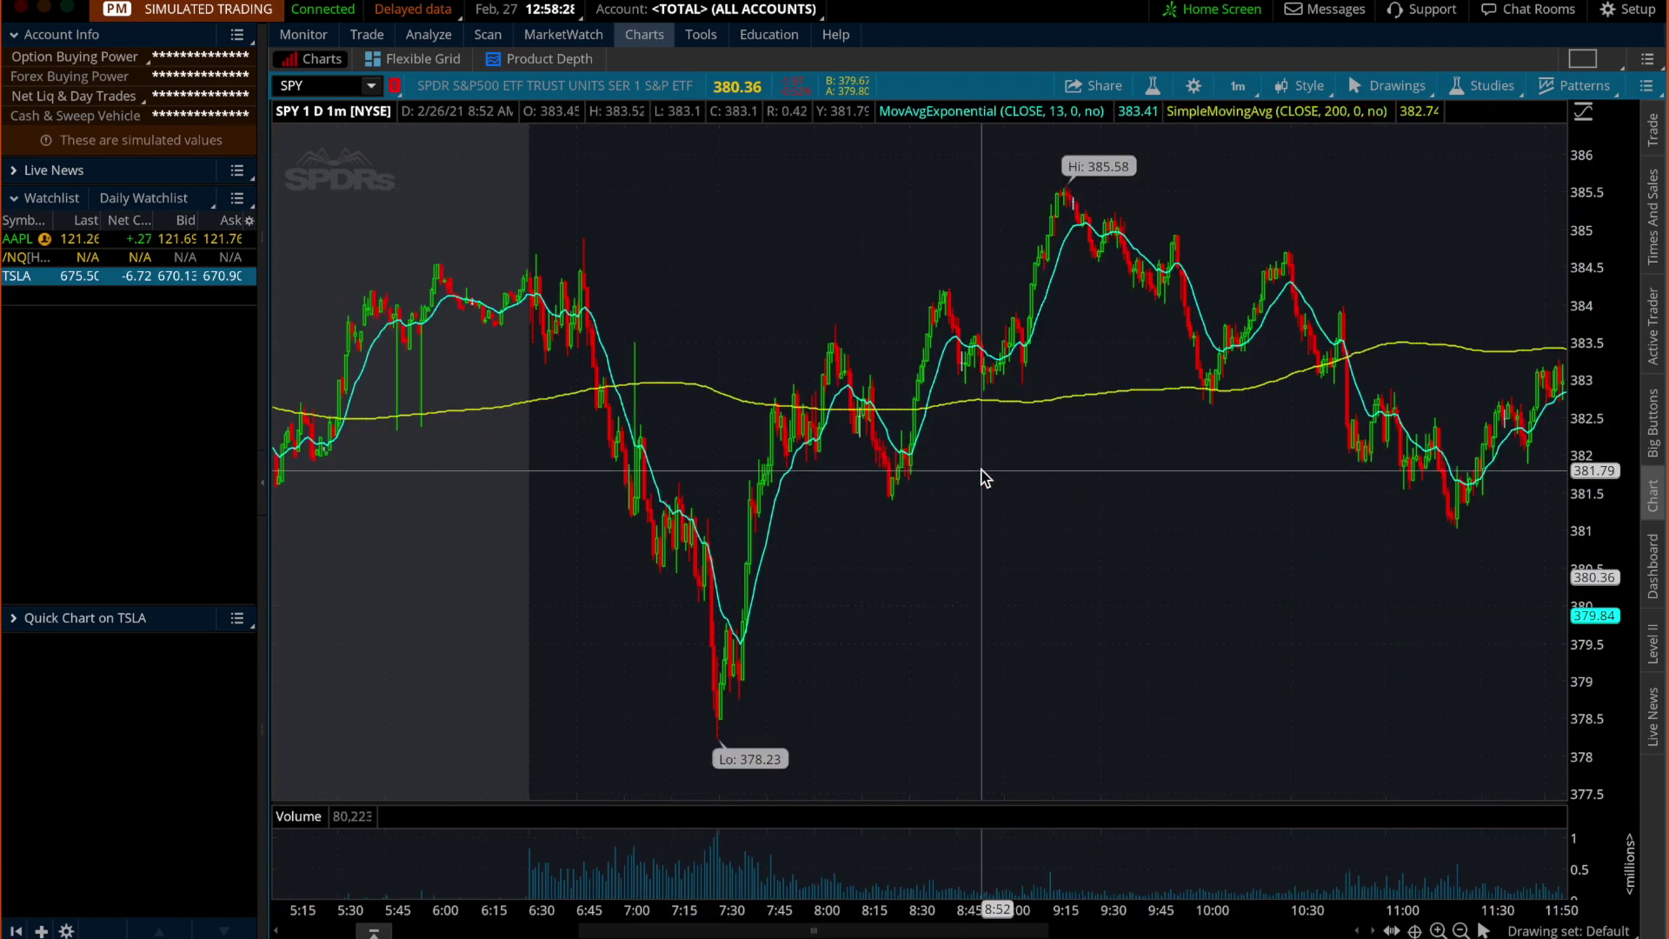
drag(985, 478, 341, 592)
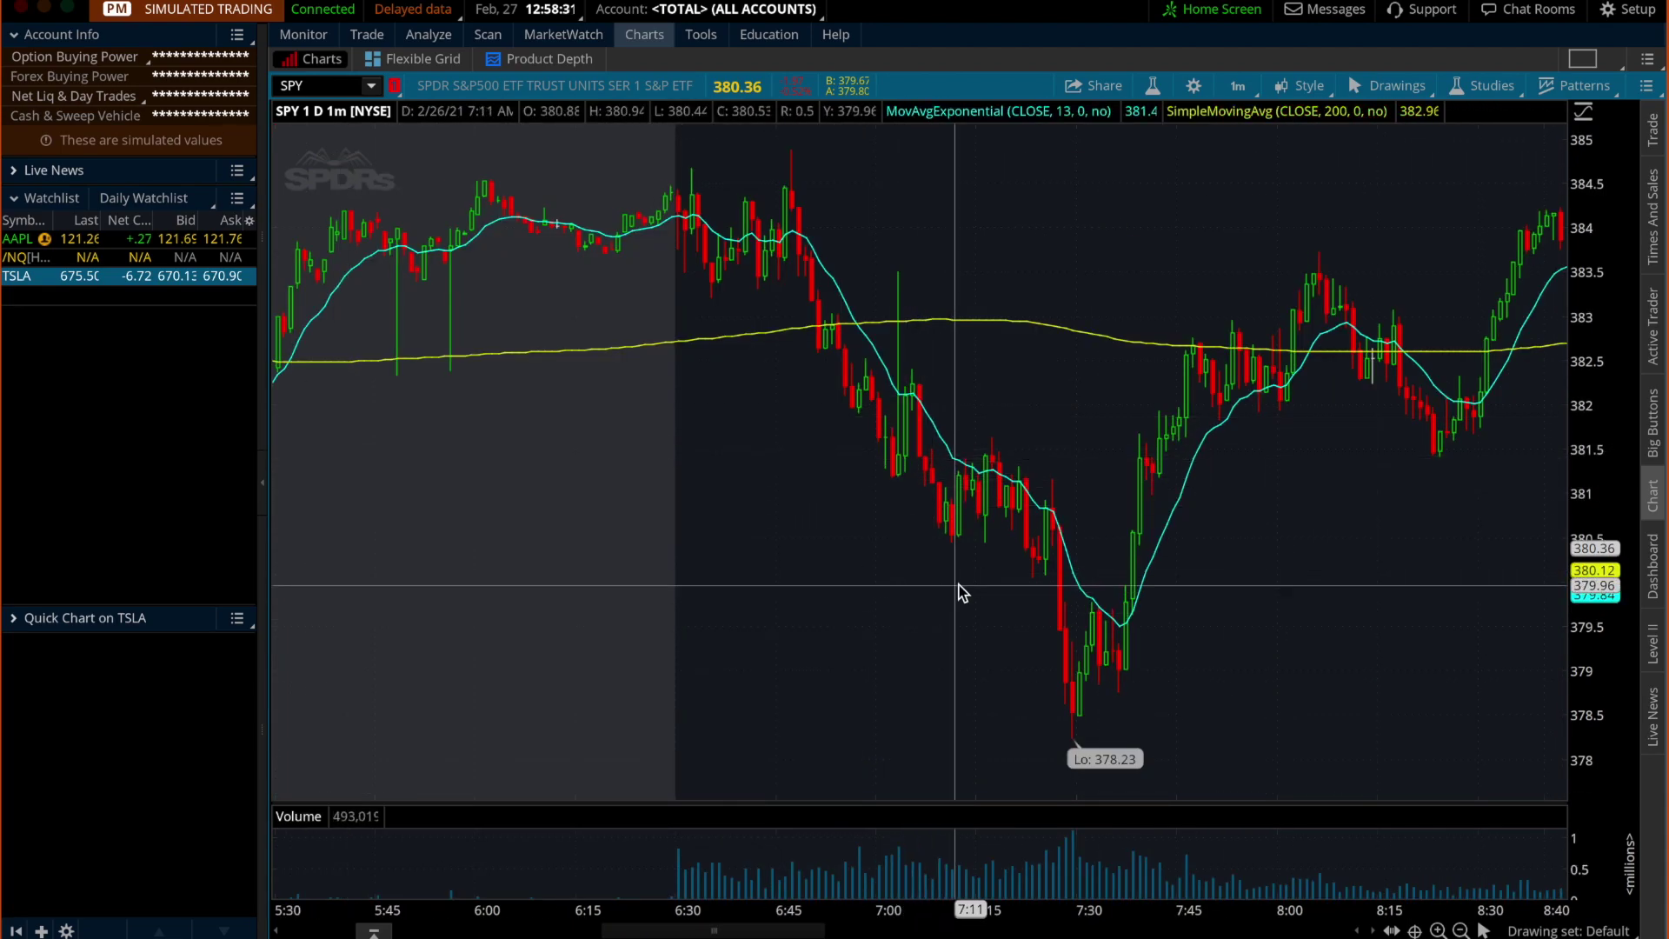
Enable Fill up for the candles in the chart appearance settings, keeping Fill down on, and apply the change
click(1195, 87)
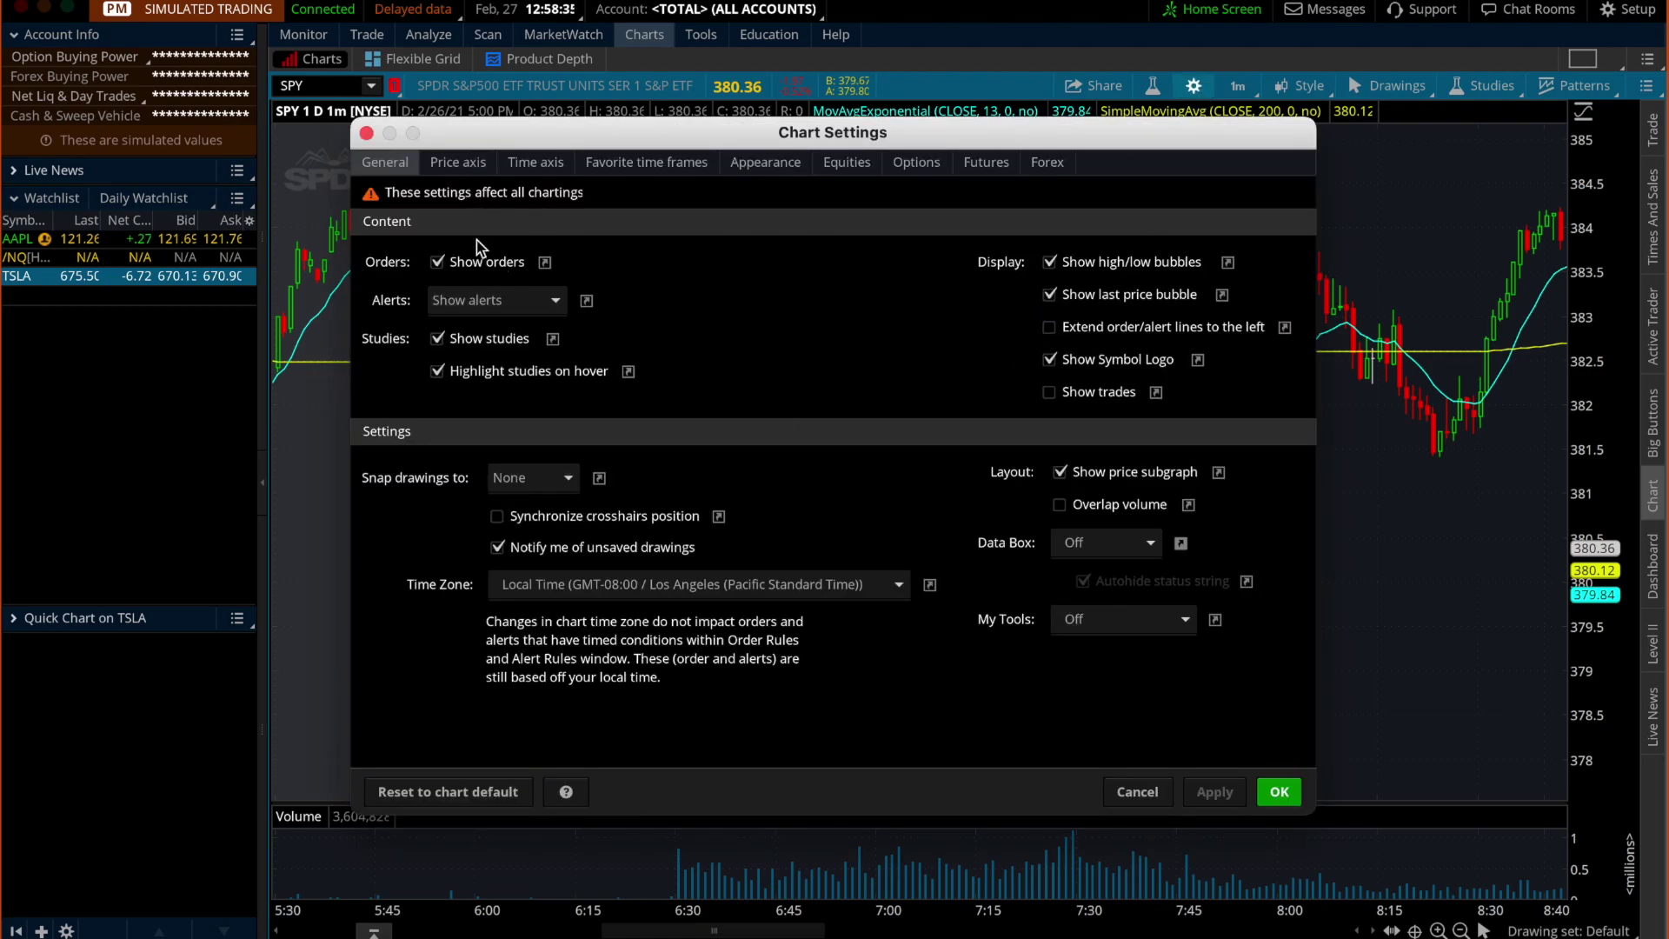
click(456, 175)
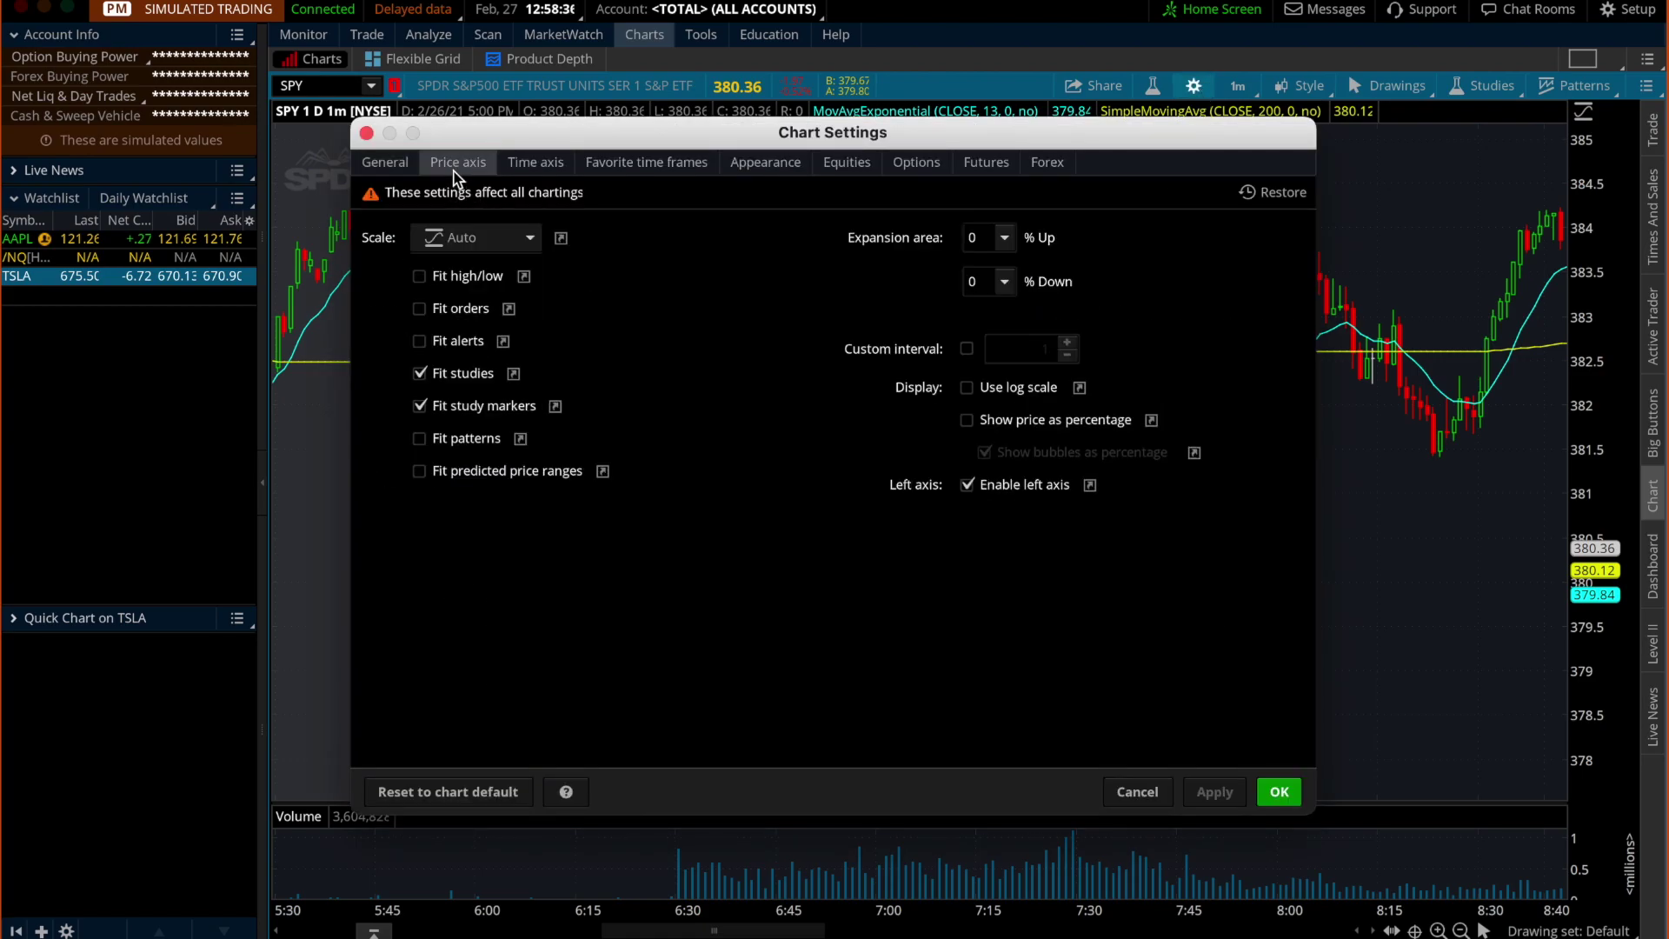
click(542, 169)
click(756, 163)
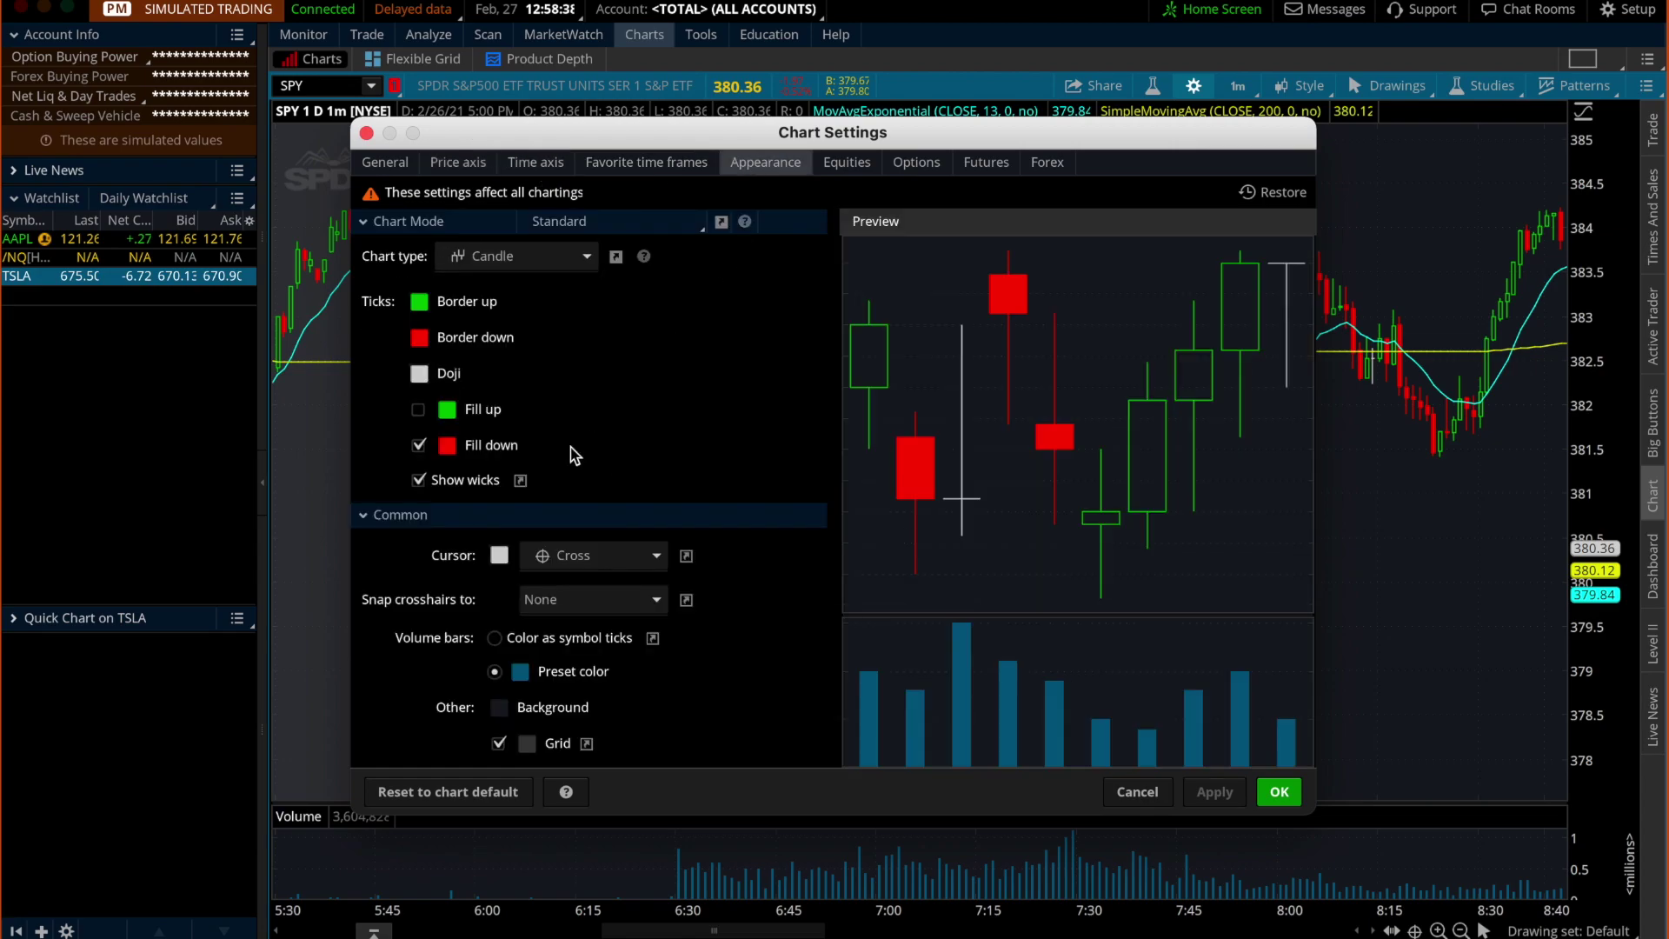
click(419, 409)
click(421, 408)
click(419, 445)
click(419, 409)
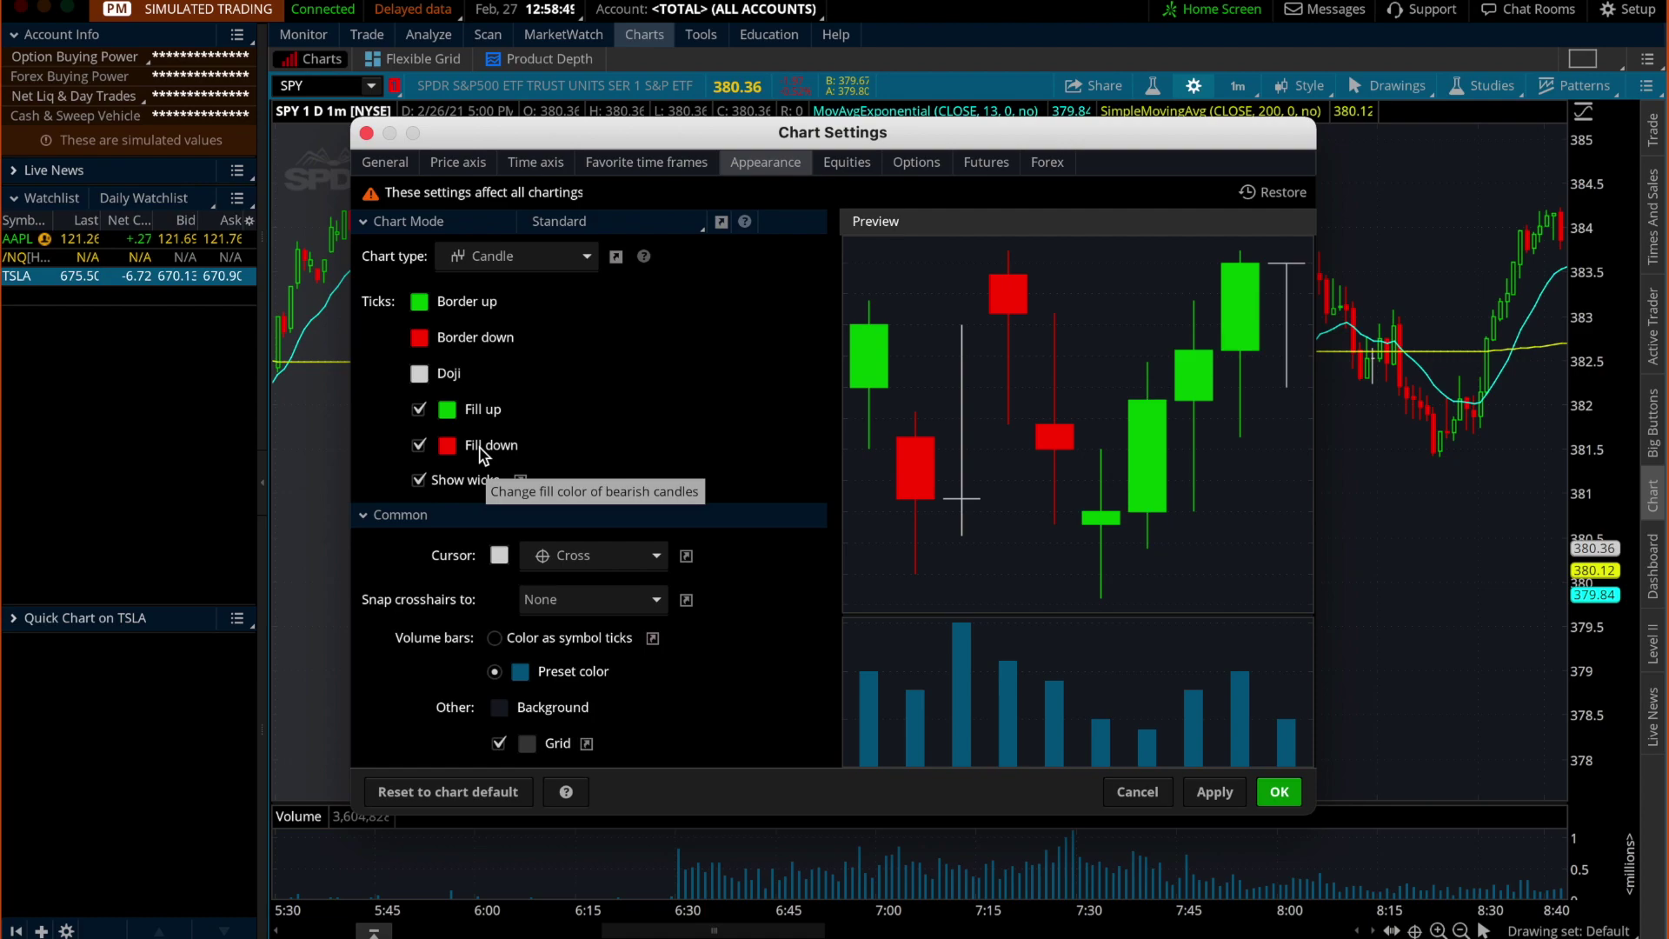
click(499, 707)
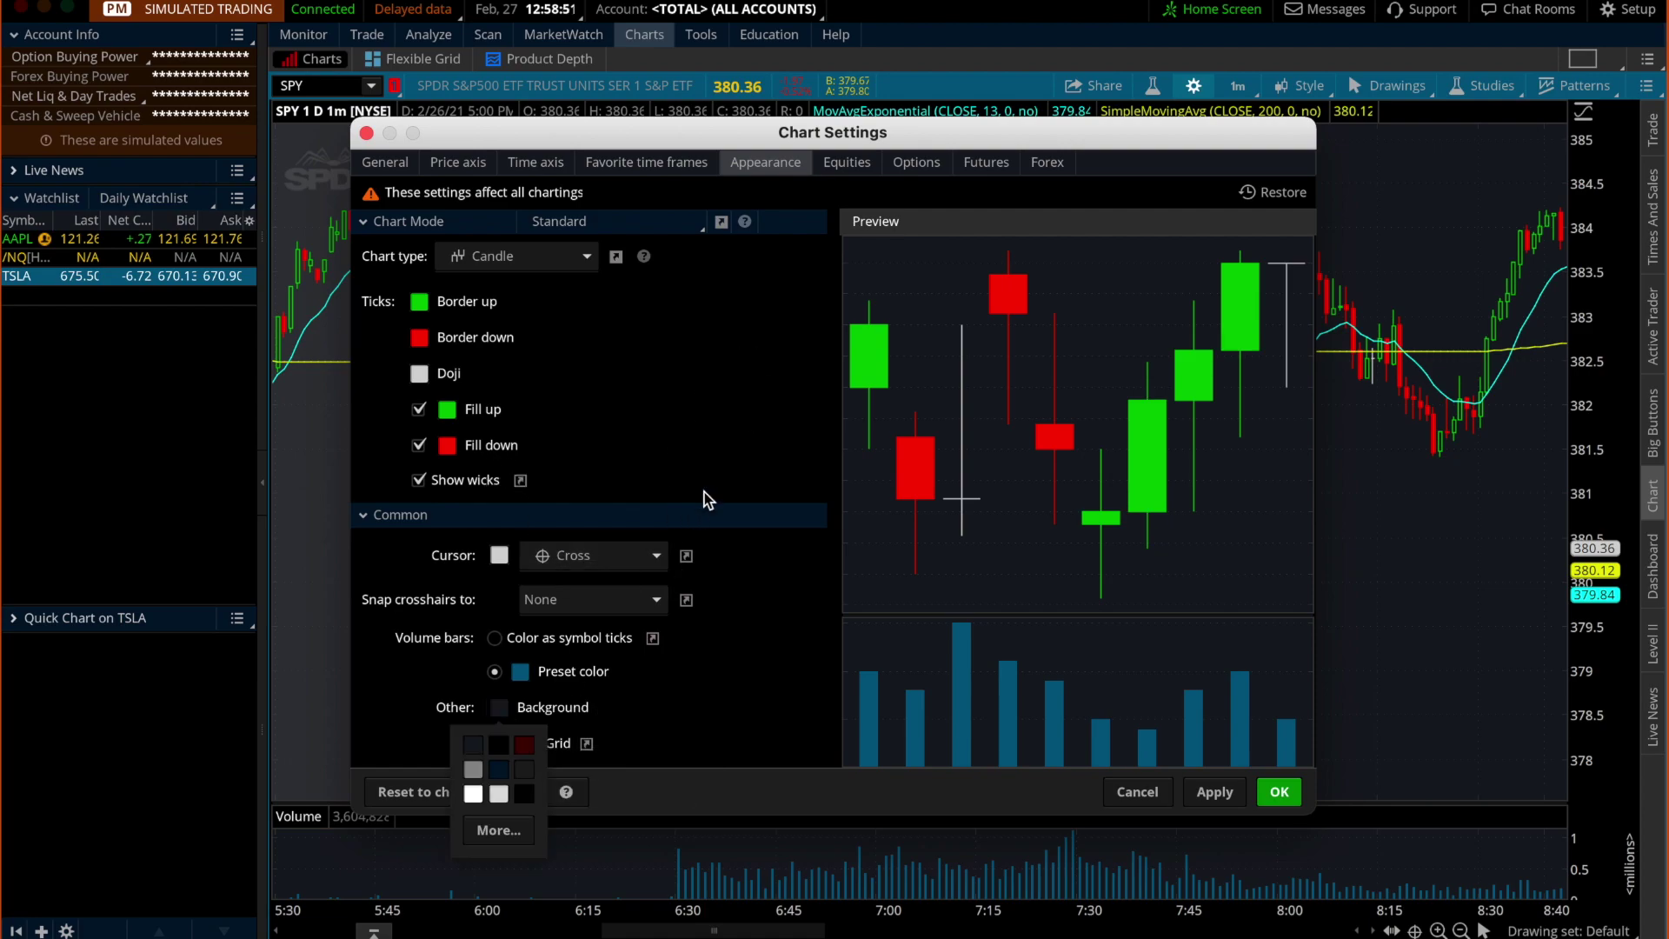
click(688, 702)
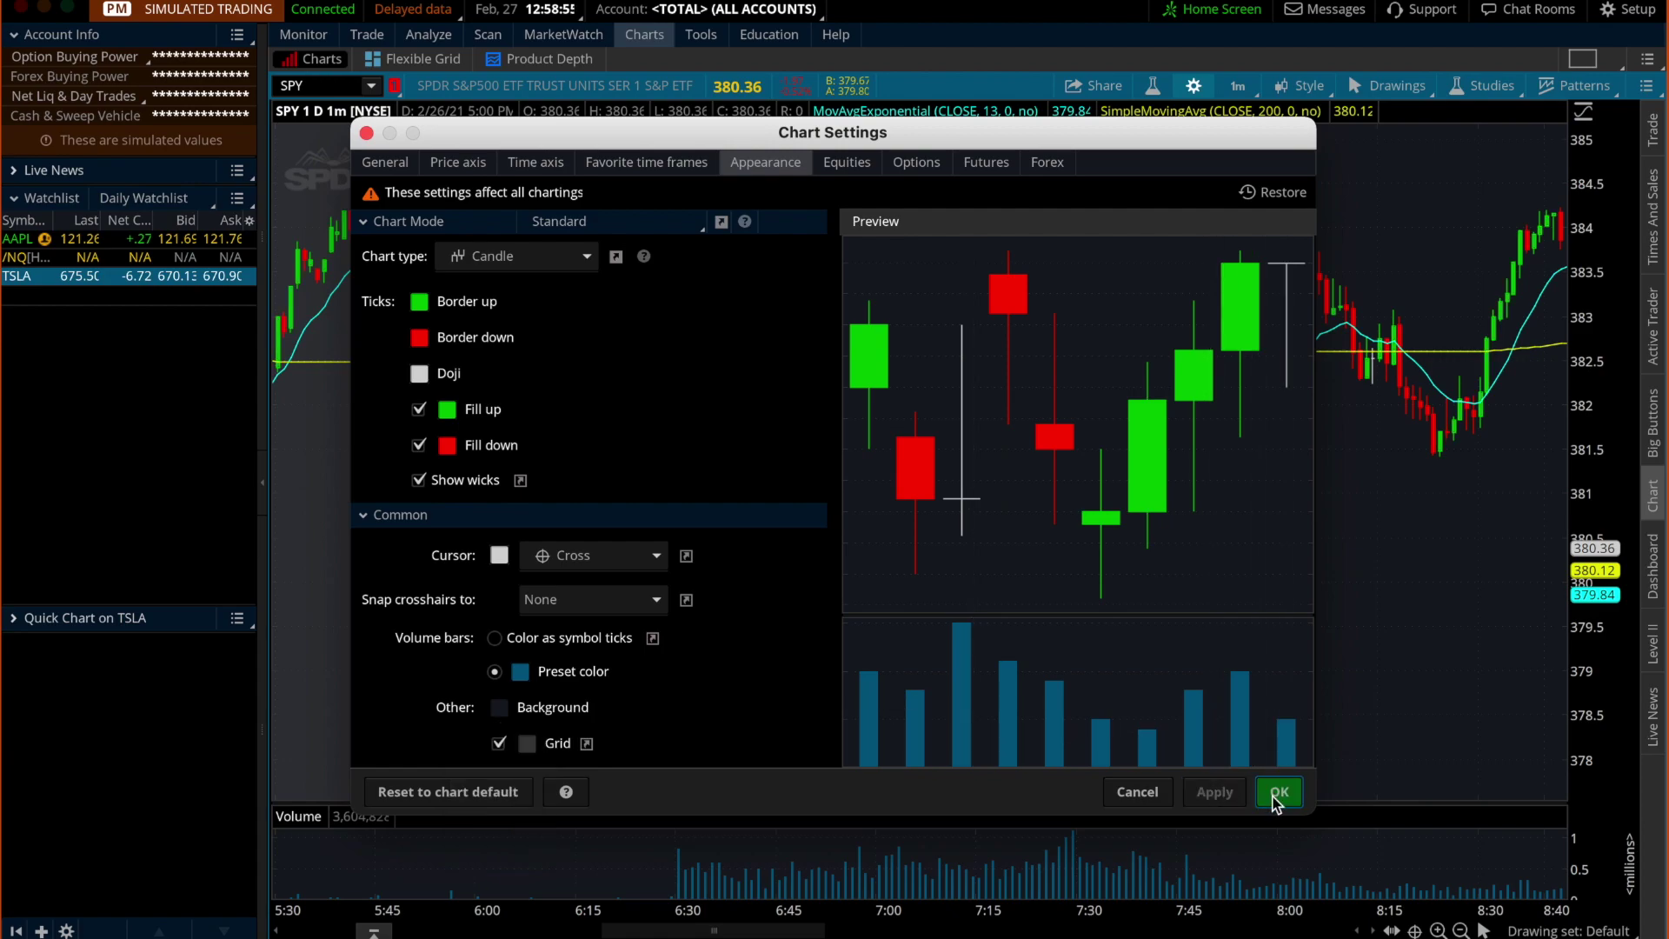
click(1278, 791)
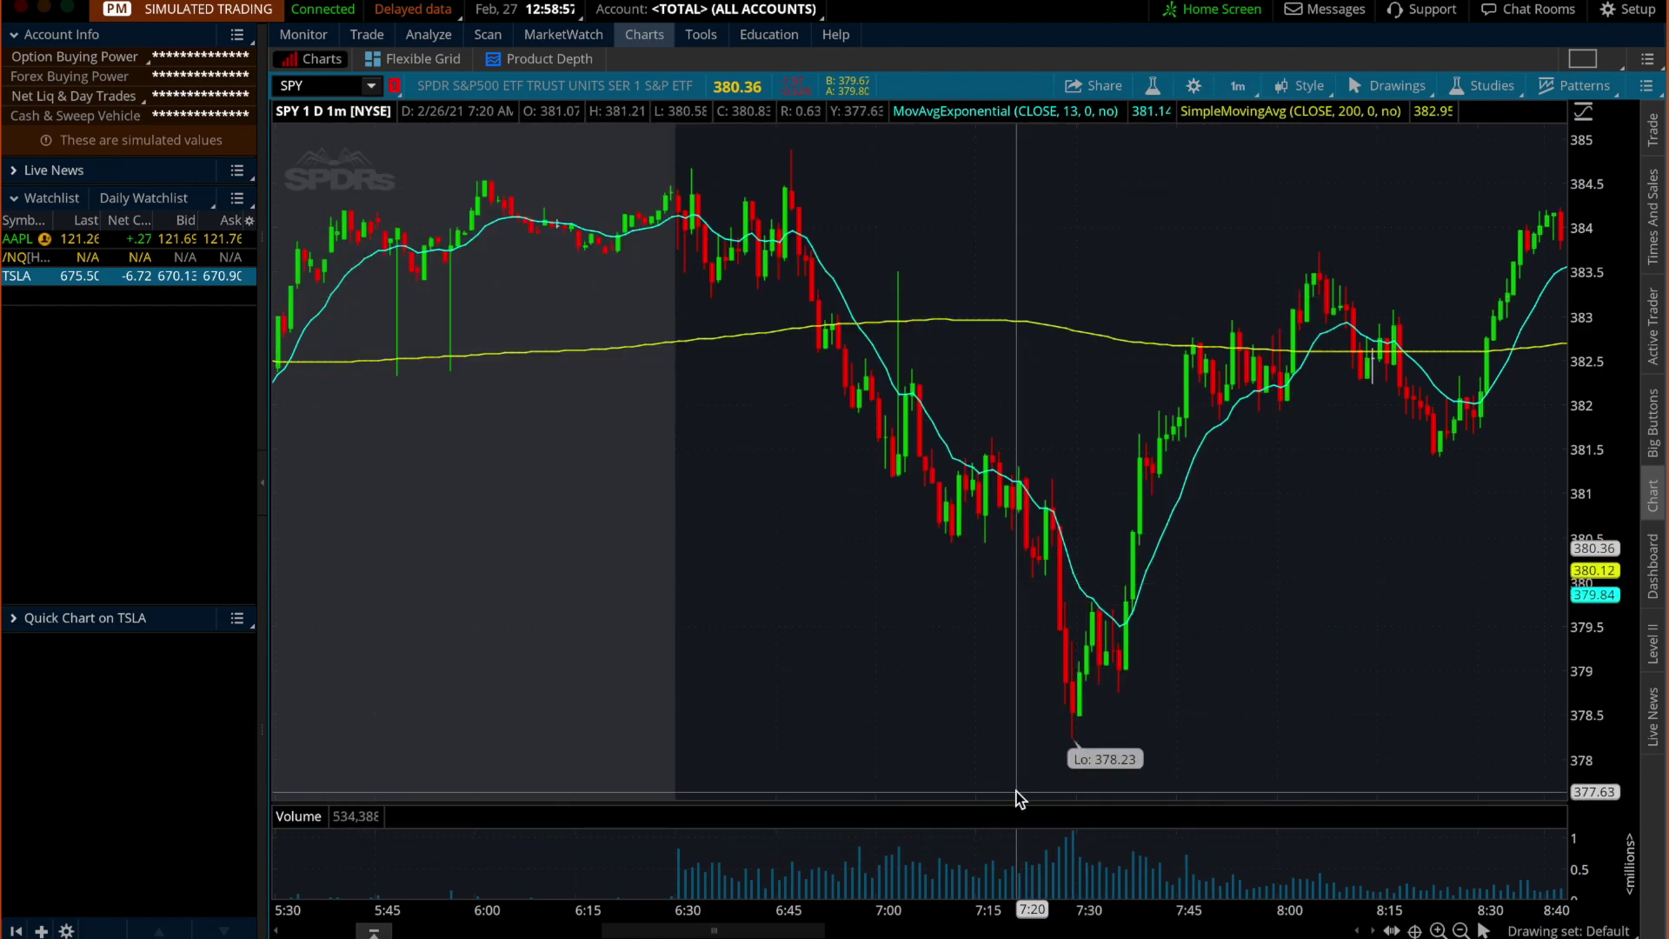
Enable Overlap volume in the general chart settings and apply it to the SPY chart
drag(1007, 802, 1050, 798)
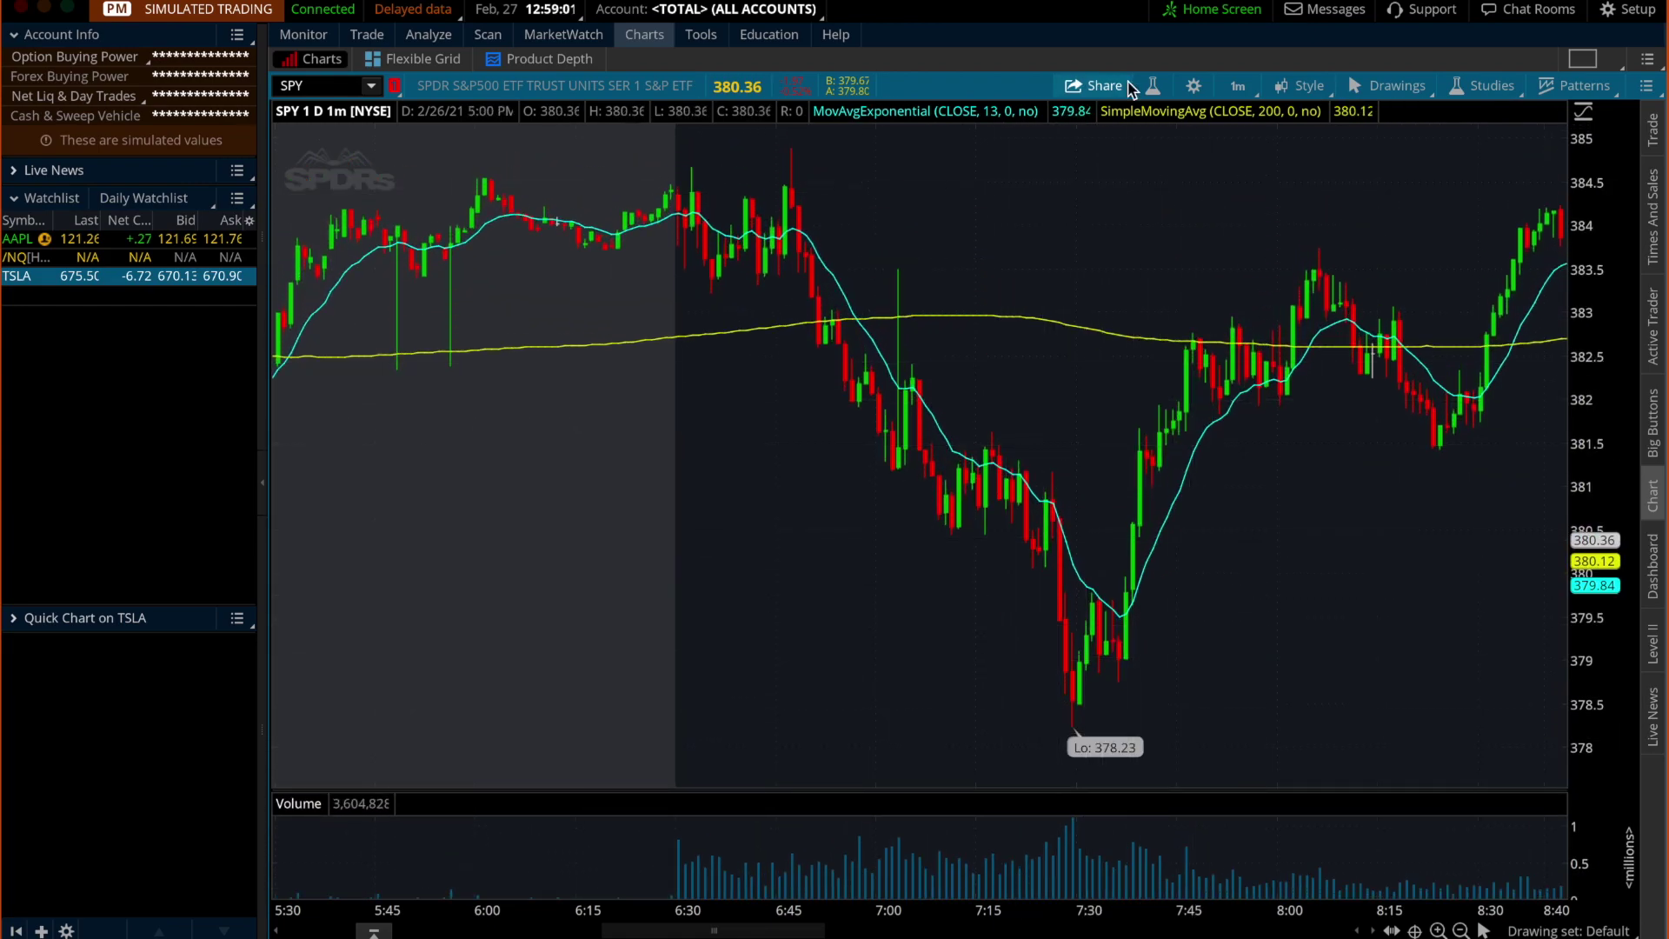
click(1206, 87)
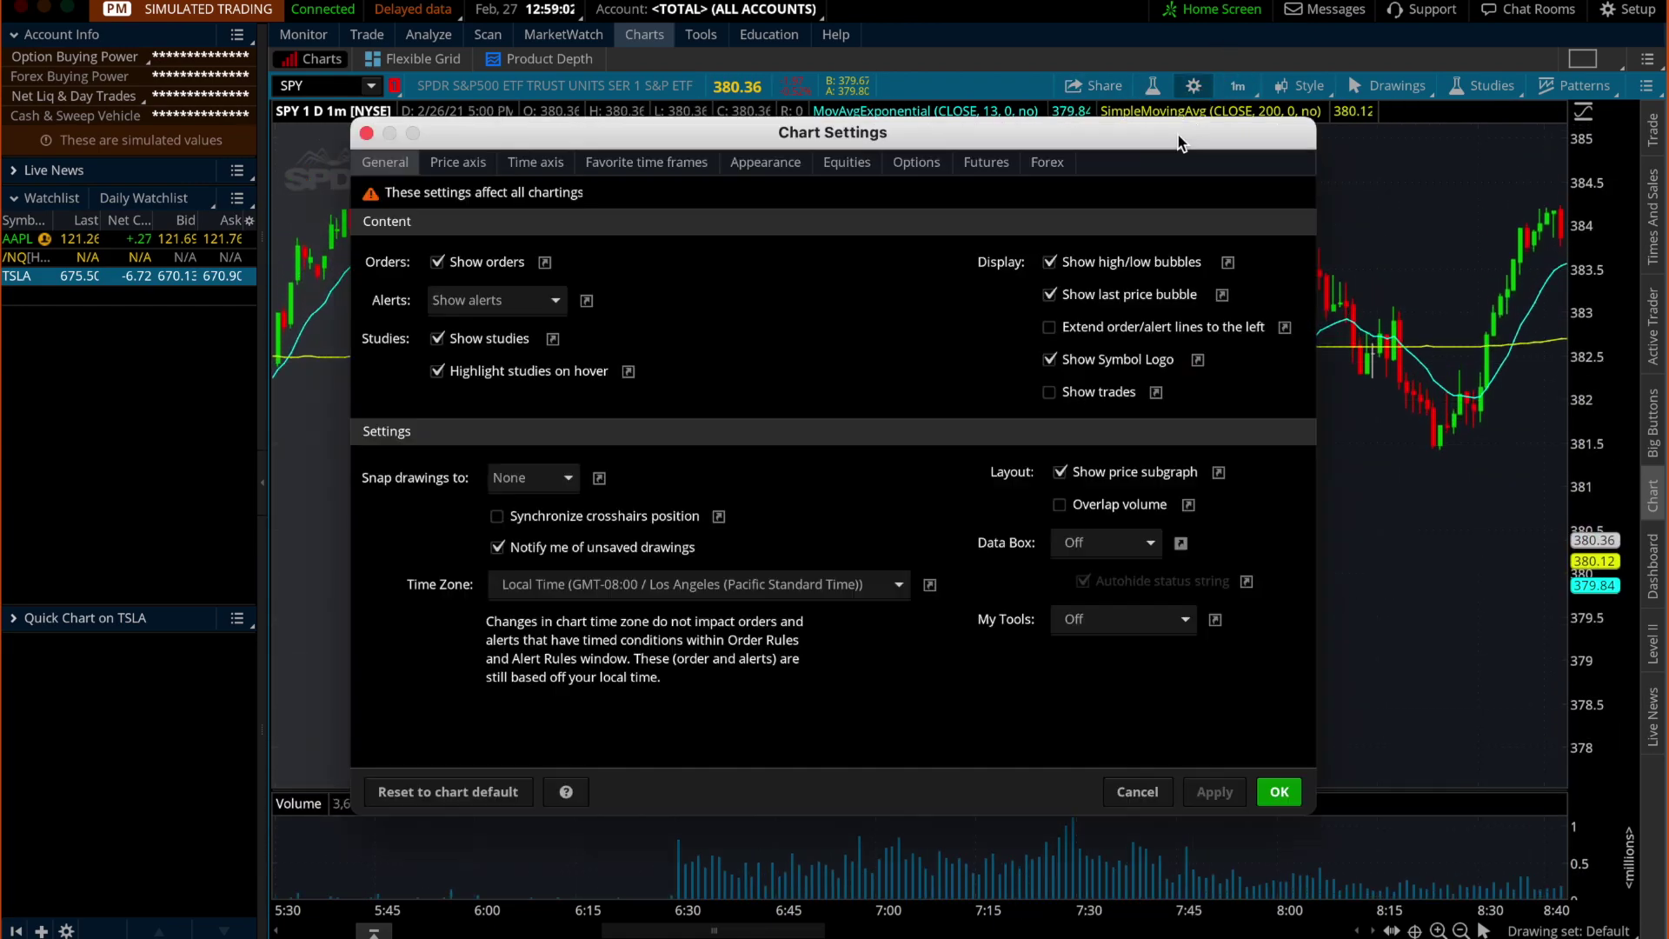
click(1082, 505)
click(1217, 791)
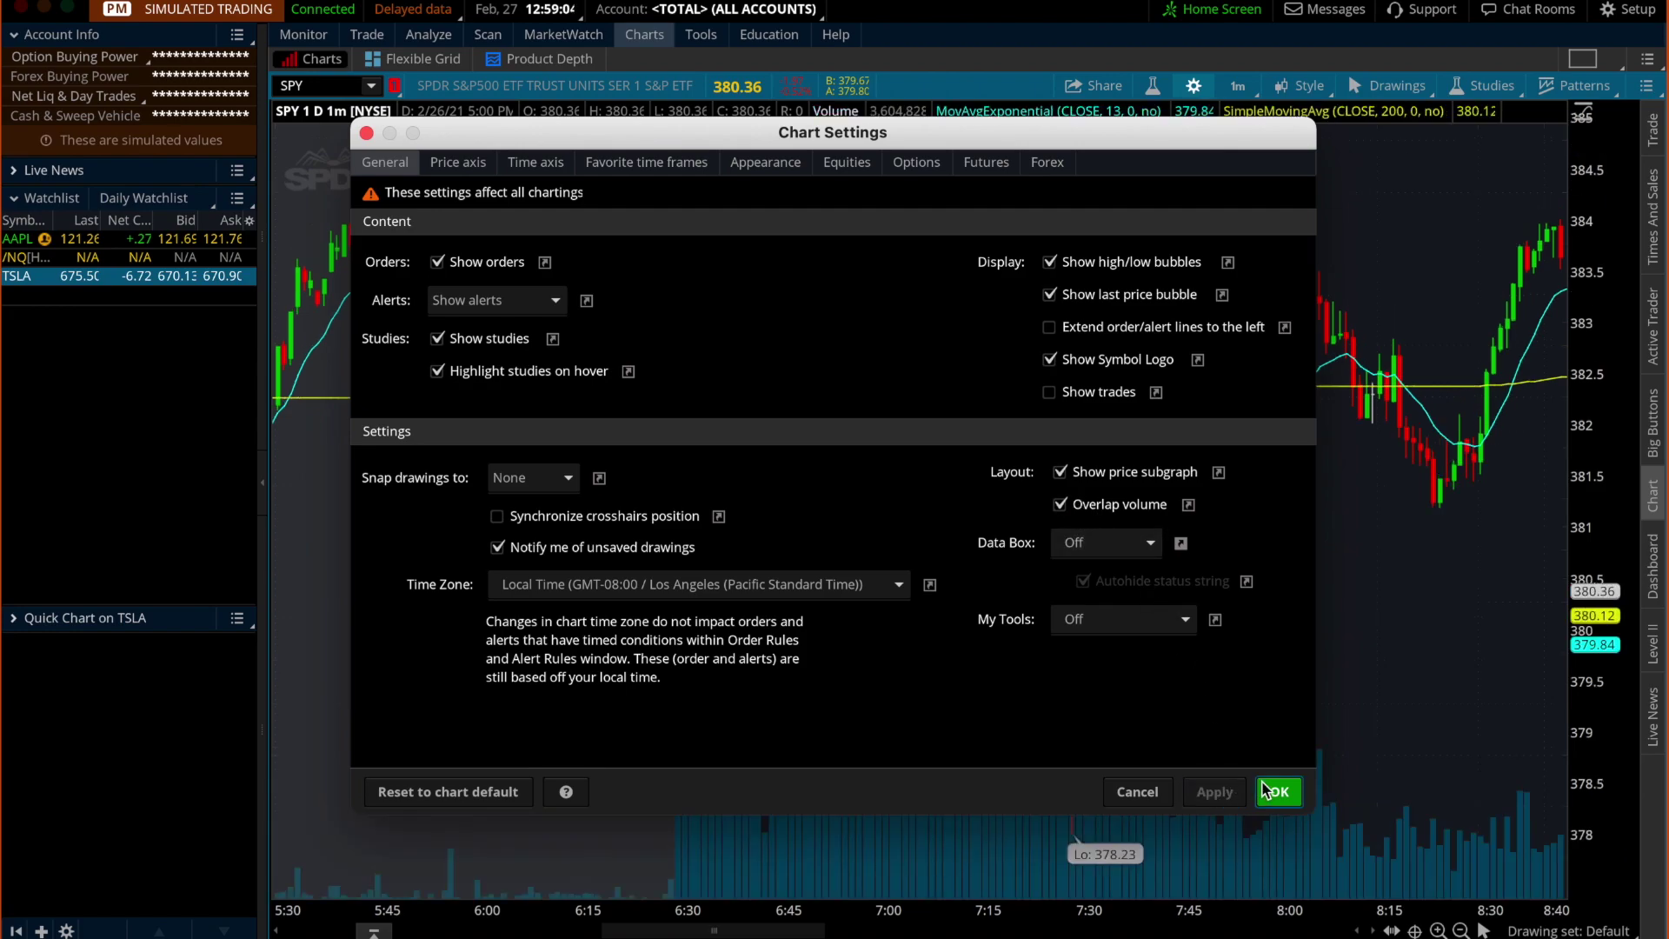
click(1271, 789)
scroll(1269, 785, up, 3)
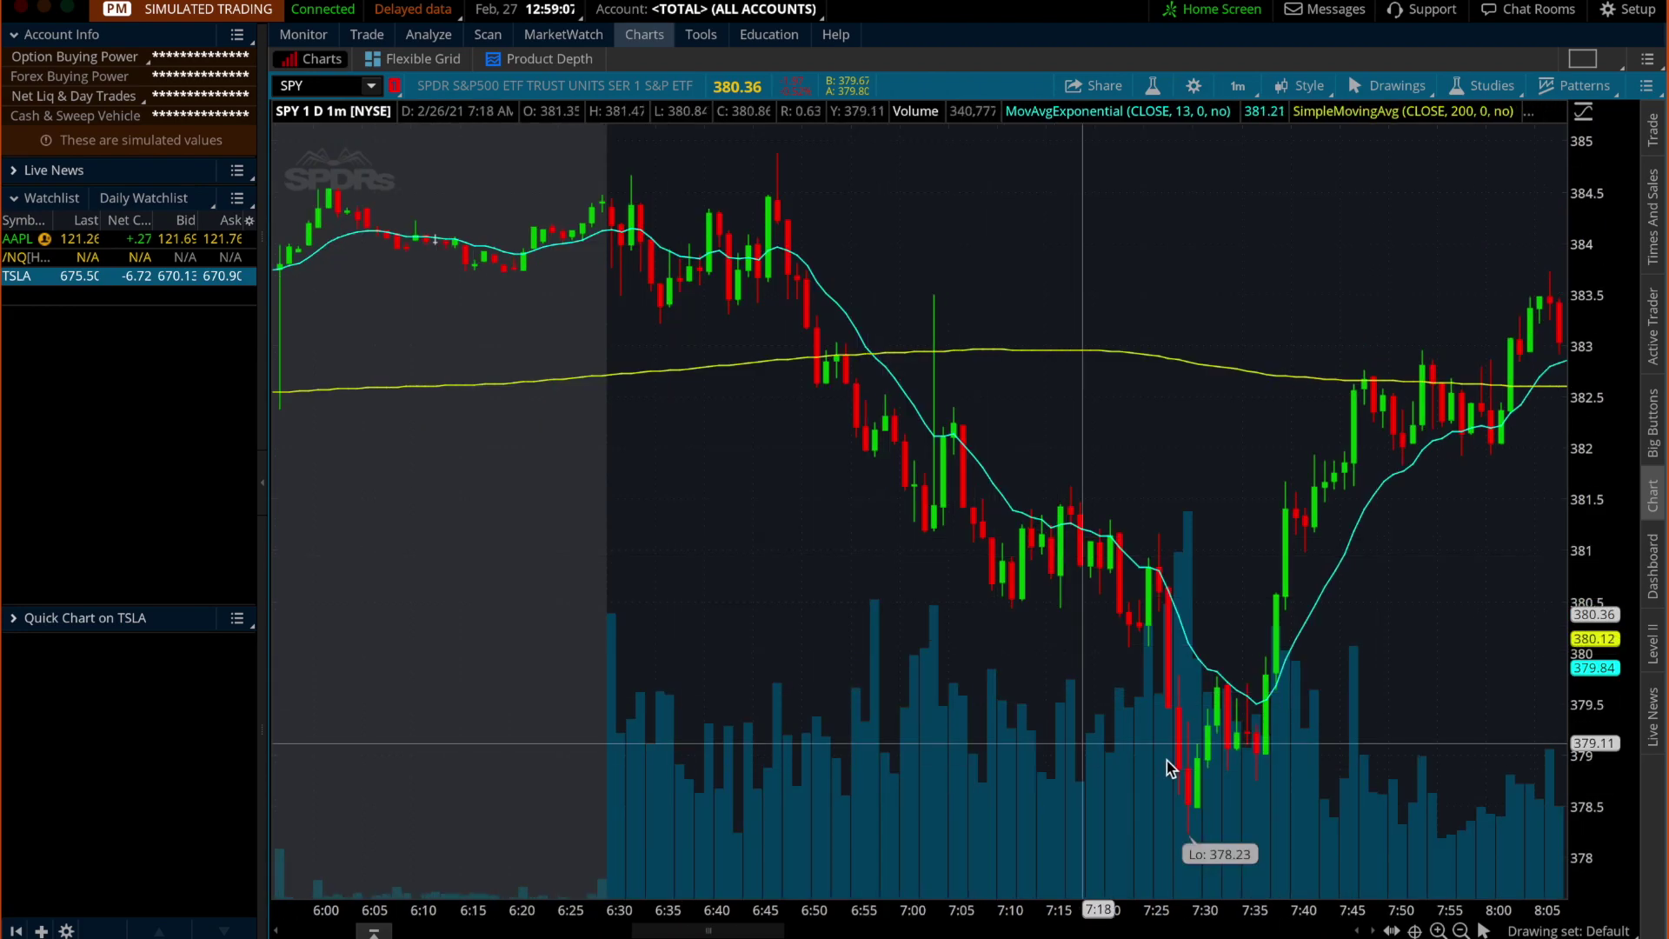
Turn off Overlap volume in the general chart settings and apply the change
click(1200, 87)
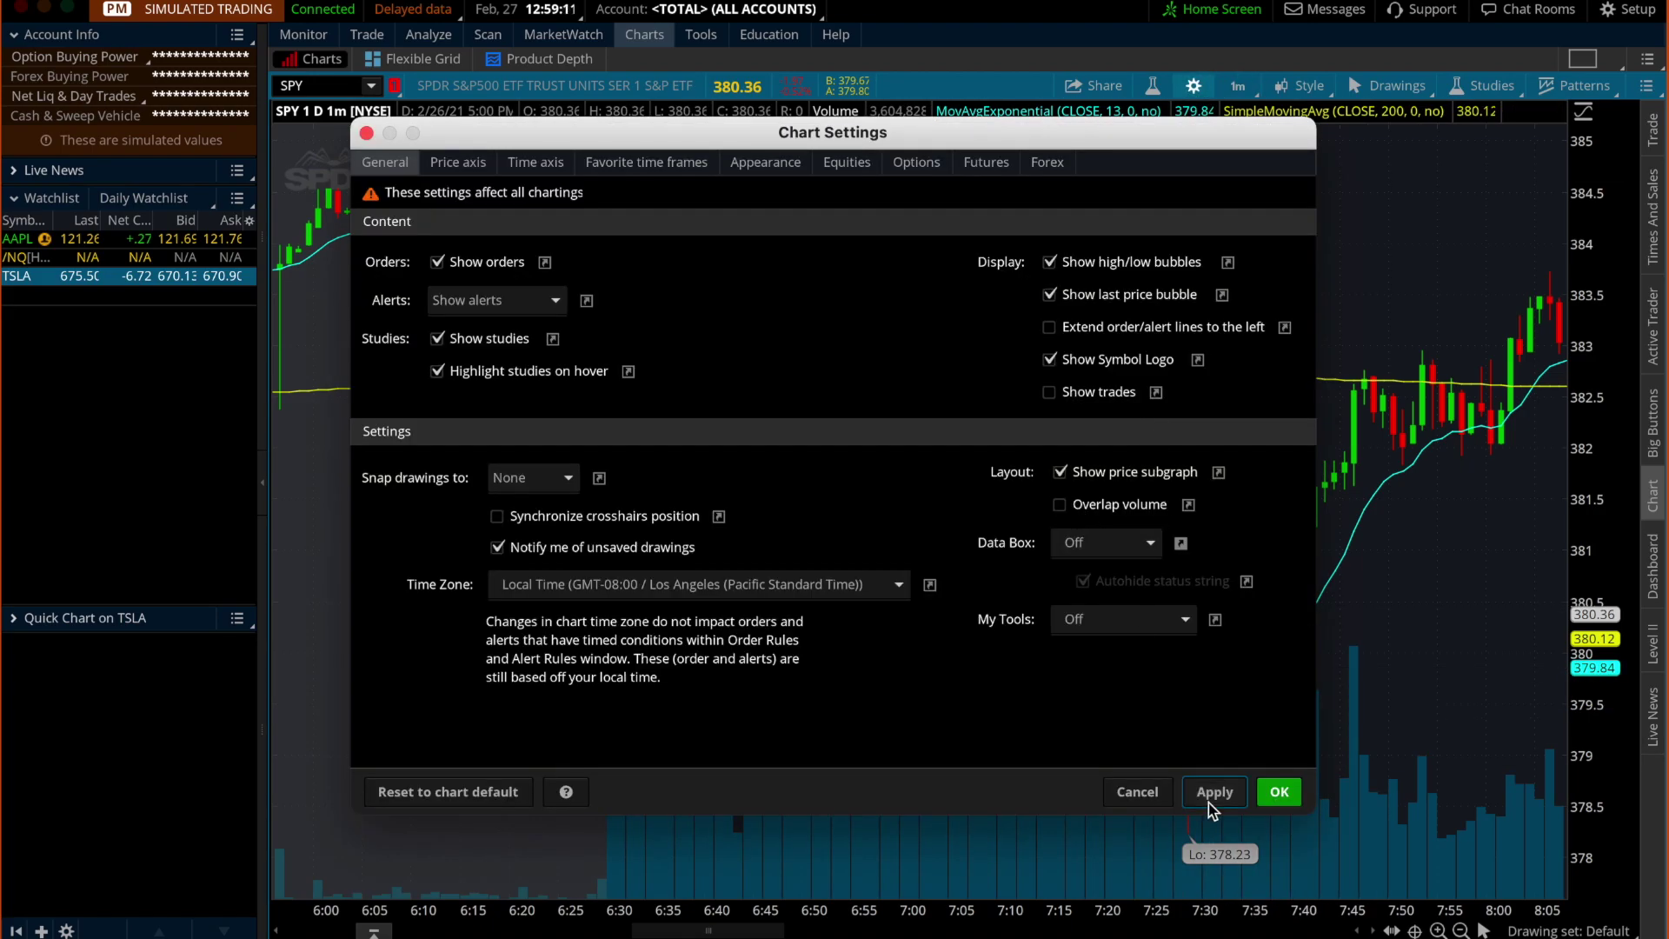
click(1211, 802)
click(1268, 798)
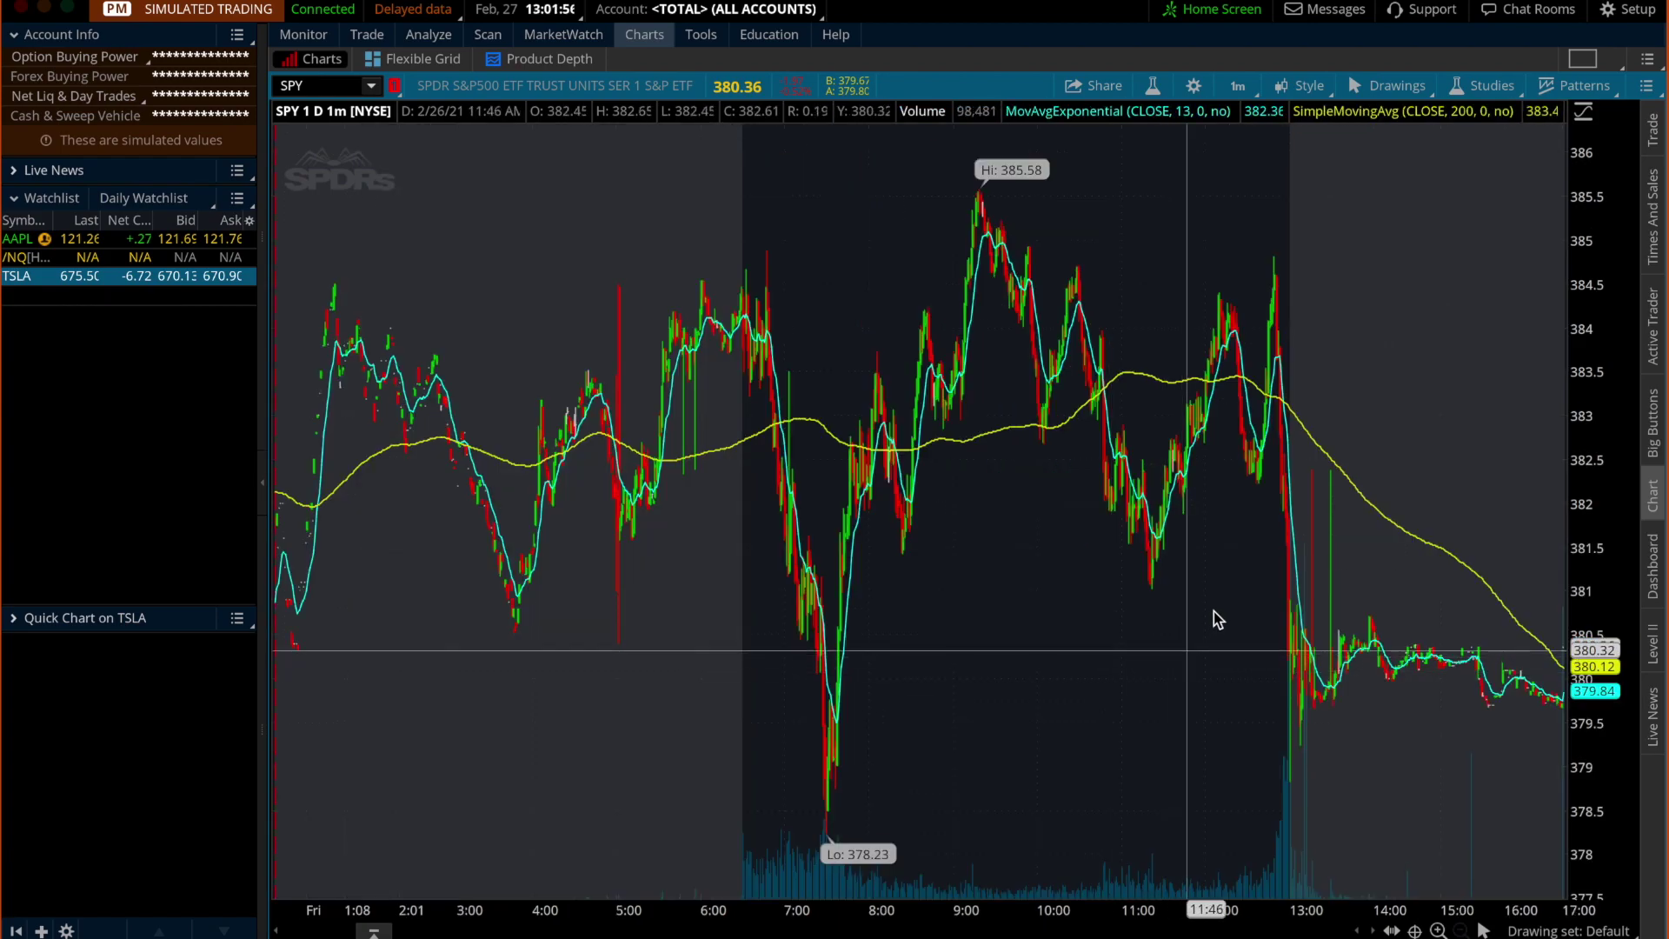
Show Times And Sales beside the SPY chart, hide it again, and display Active Trader with its order quantity field active
click(1656, 255)
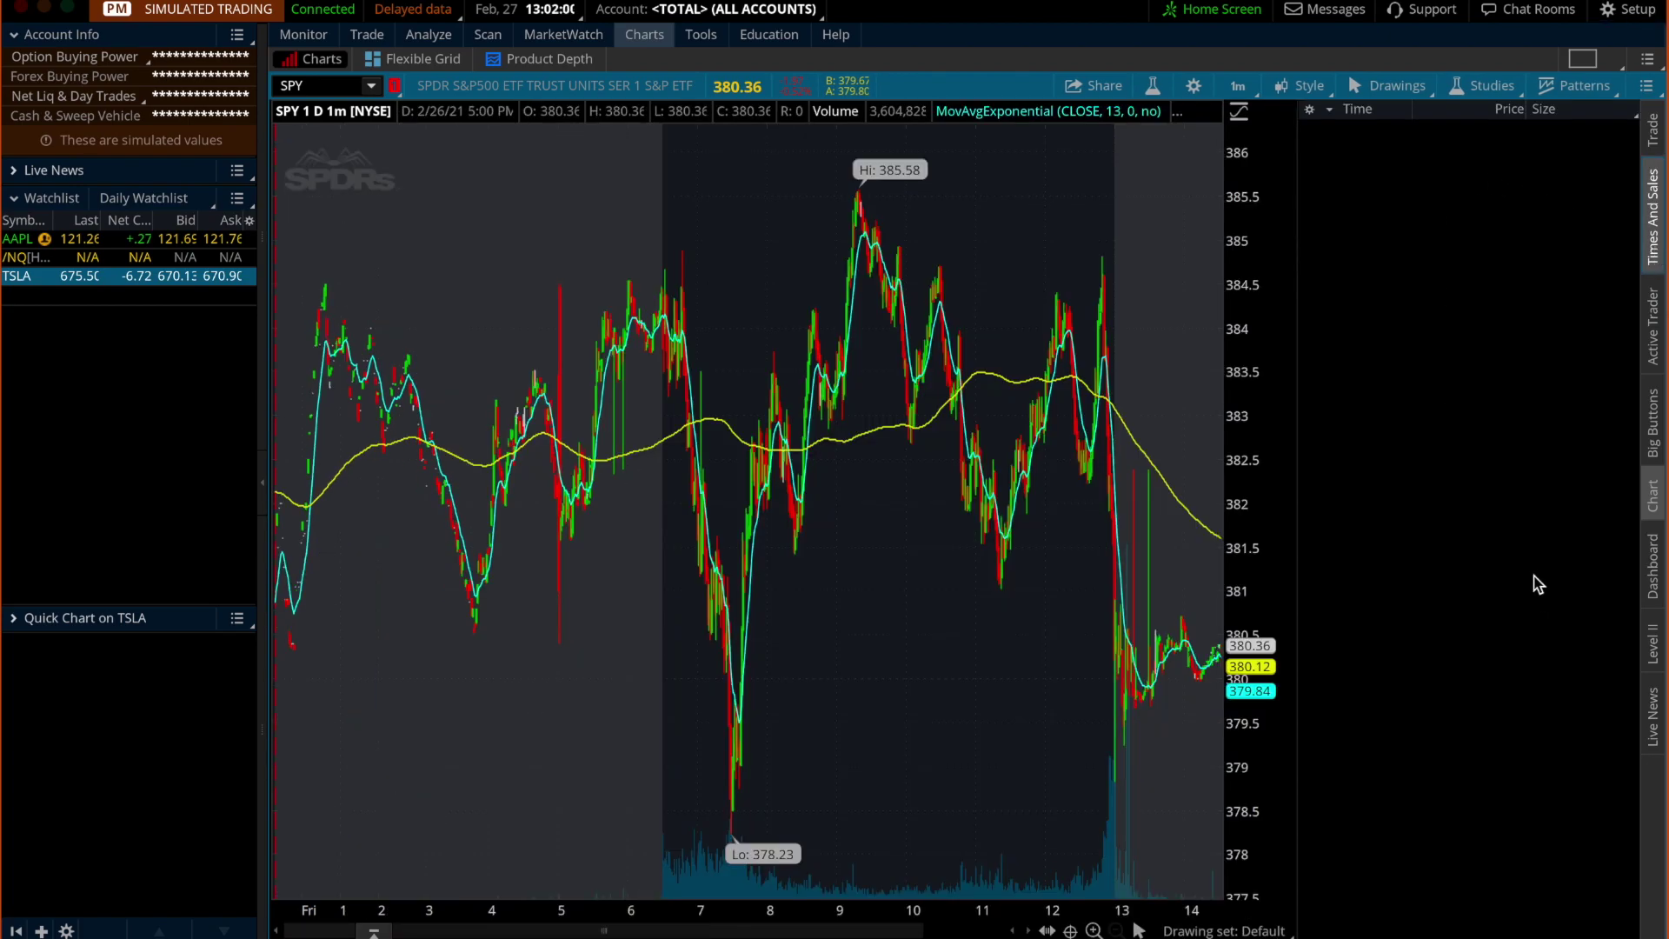
click(1653, 261)
click(1647, 333)
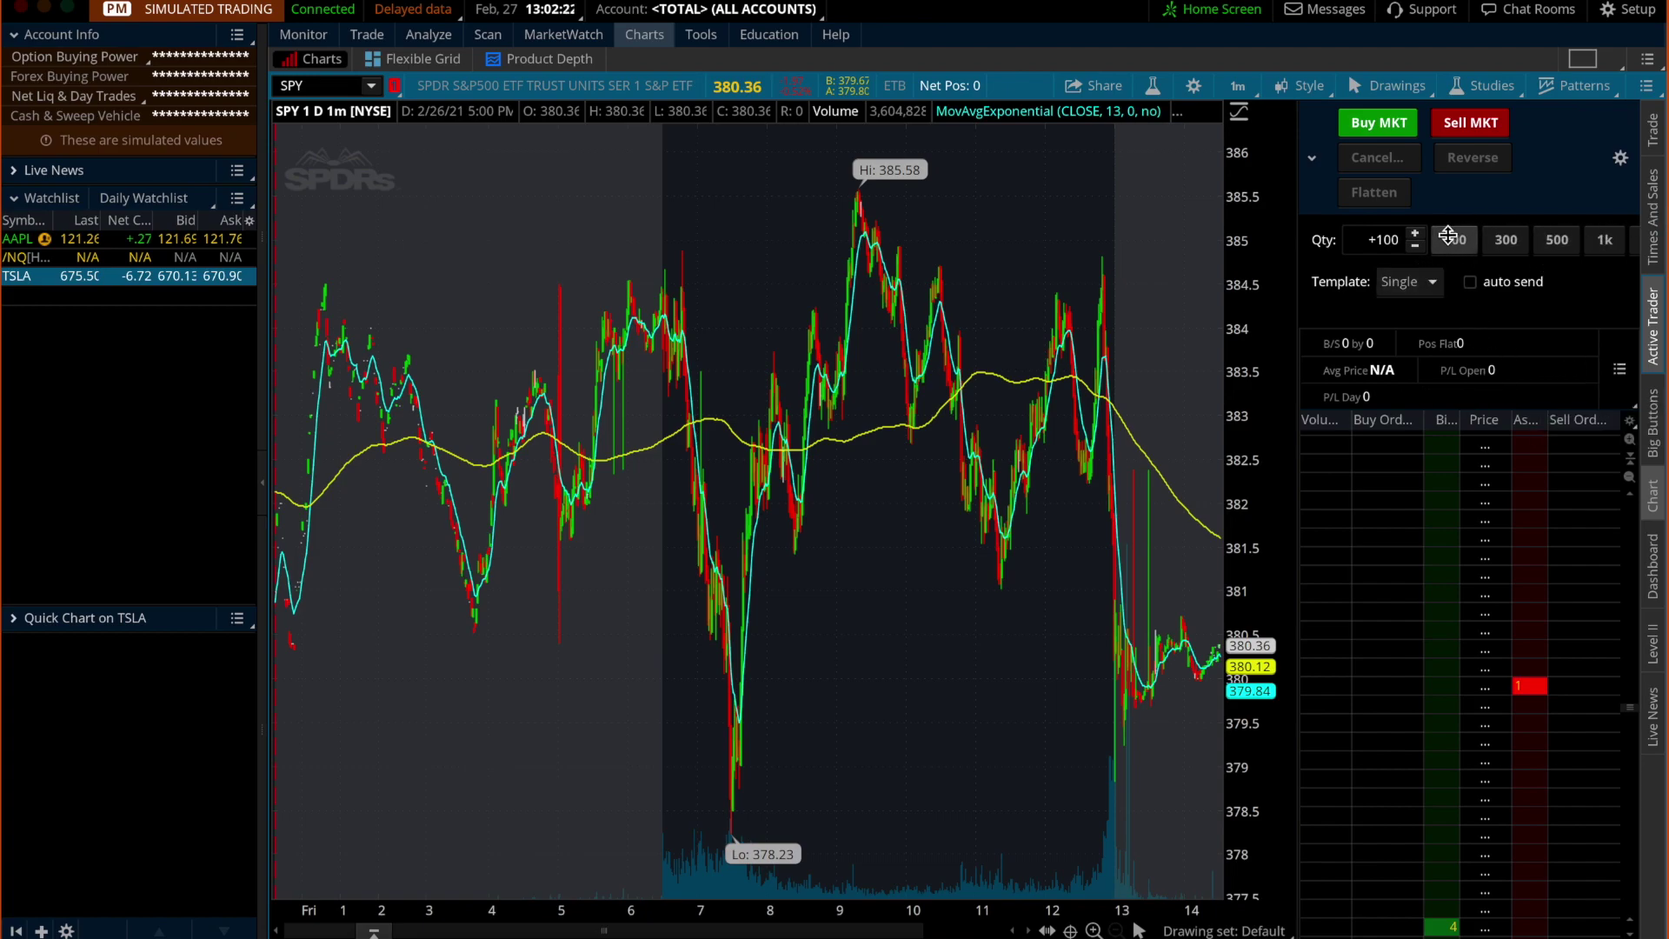
double_click(1394, 236)
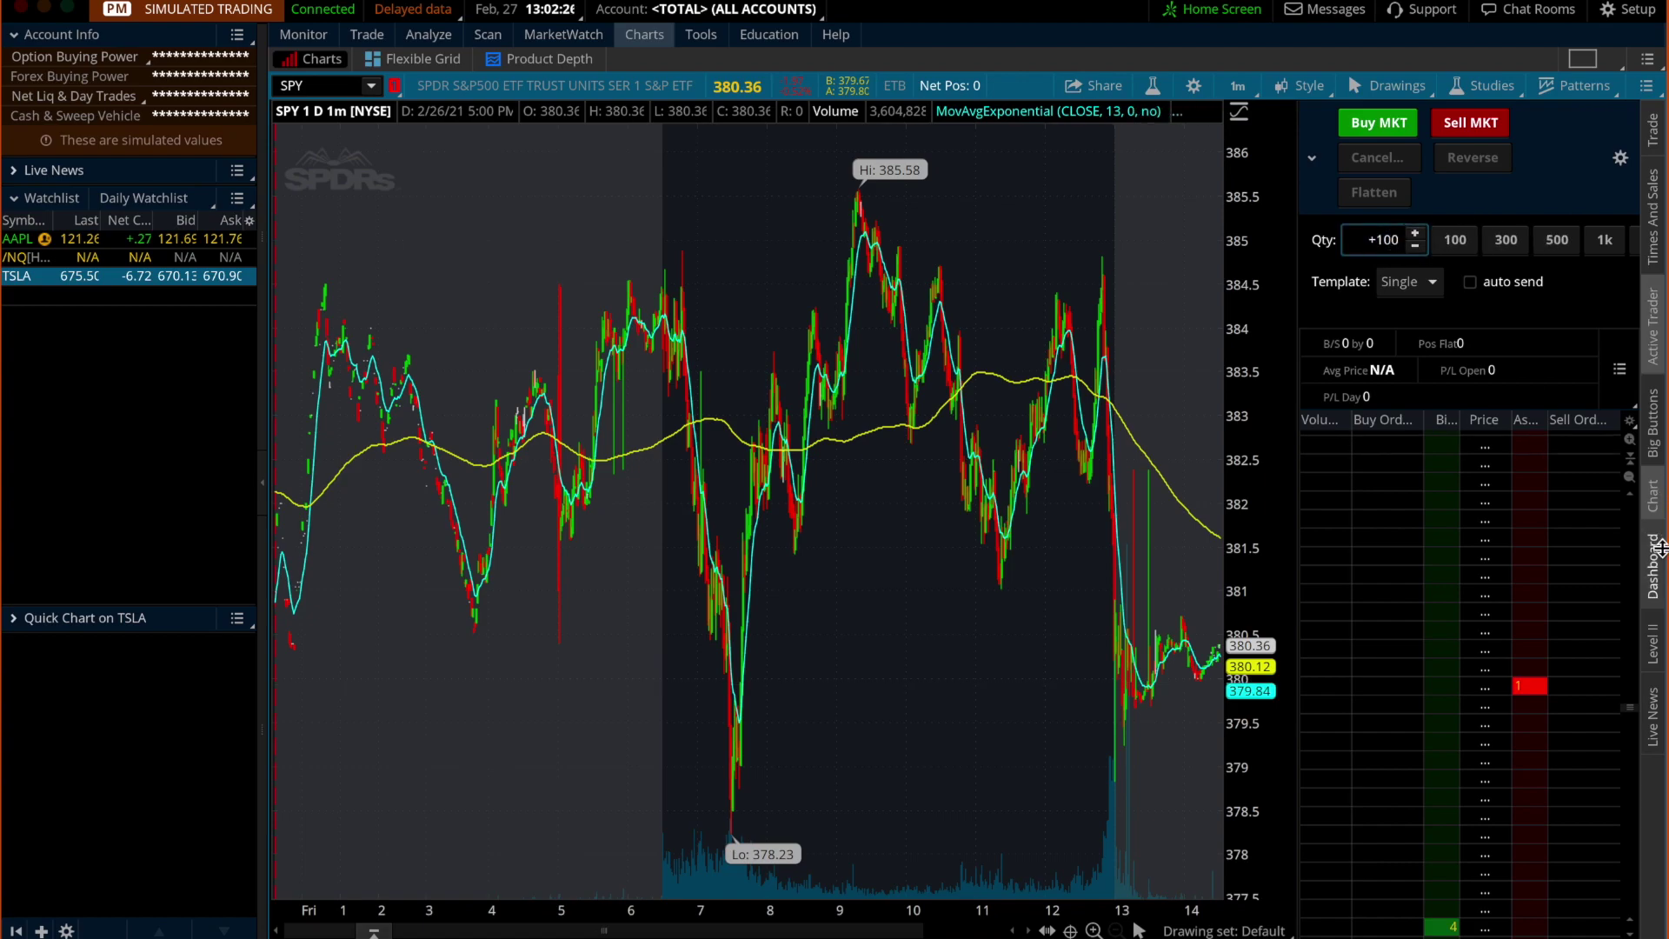
Display Level II quotes for SPY below the chart and replace them with Live News
click(1657, 644)
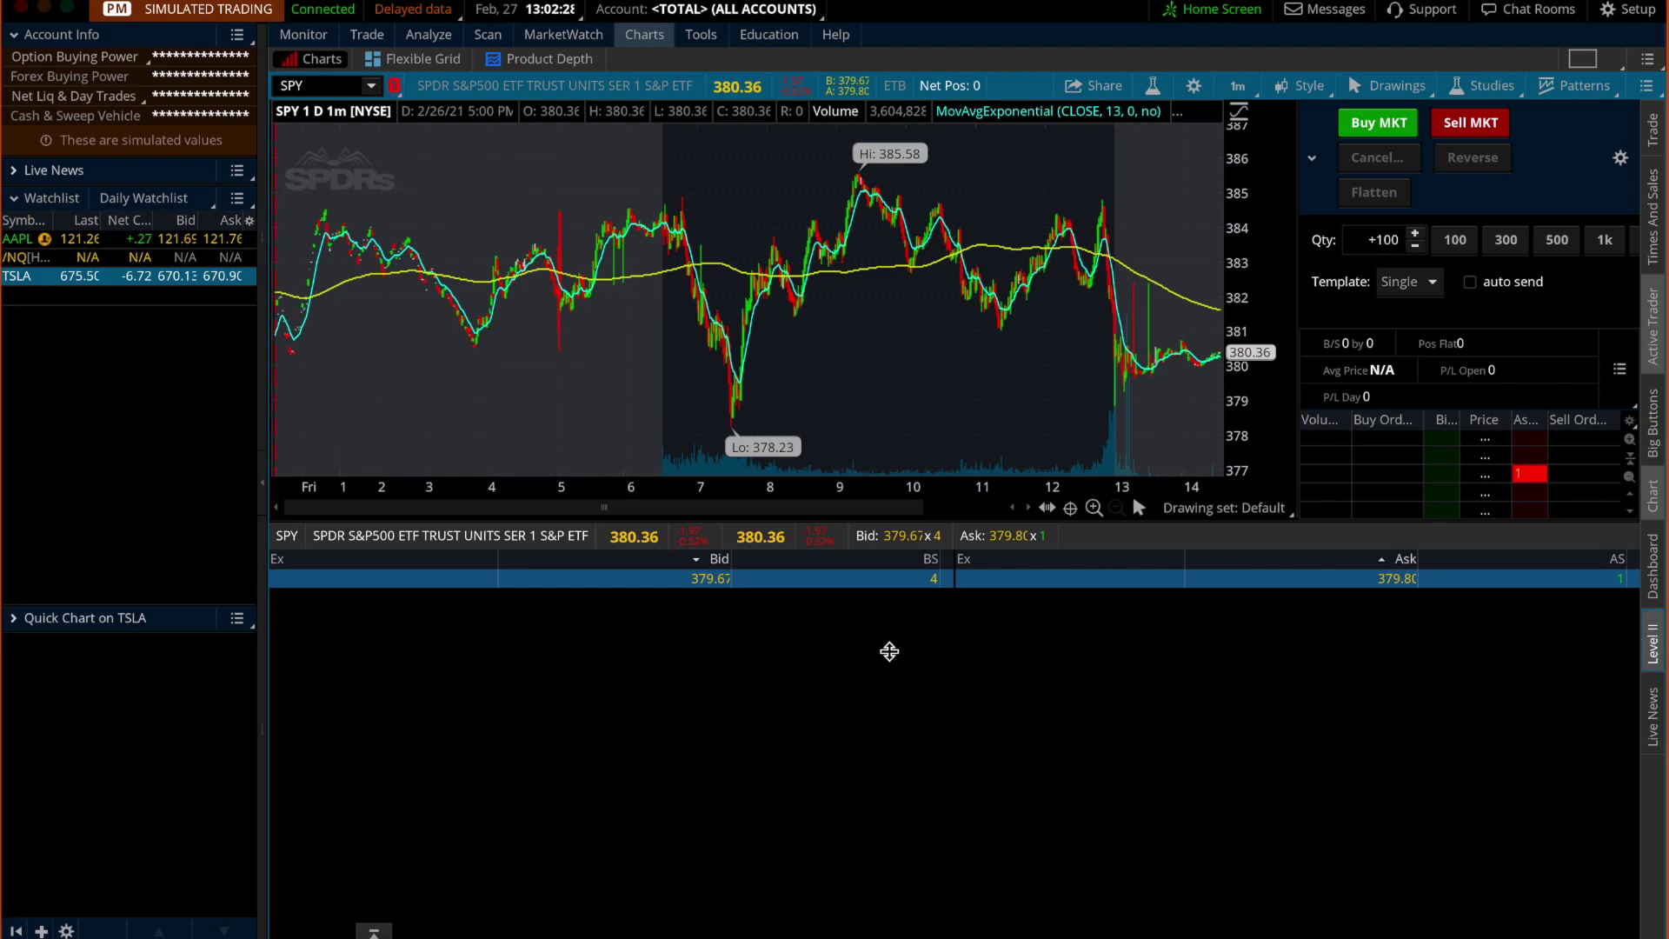
click(1657, 711)
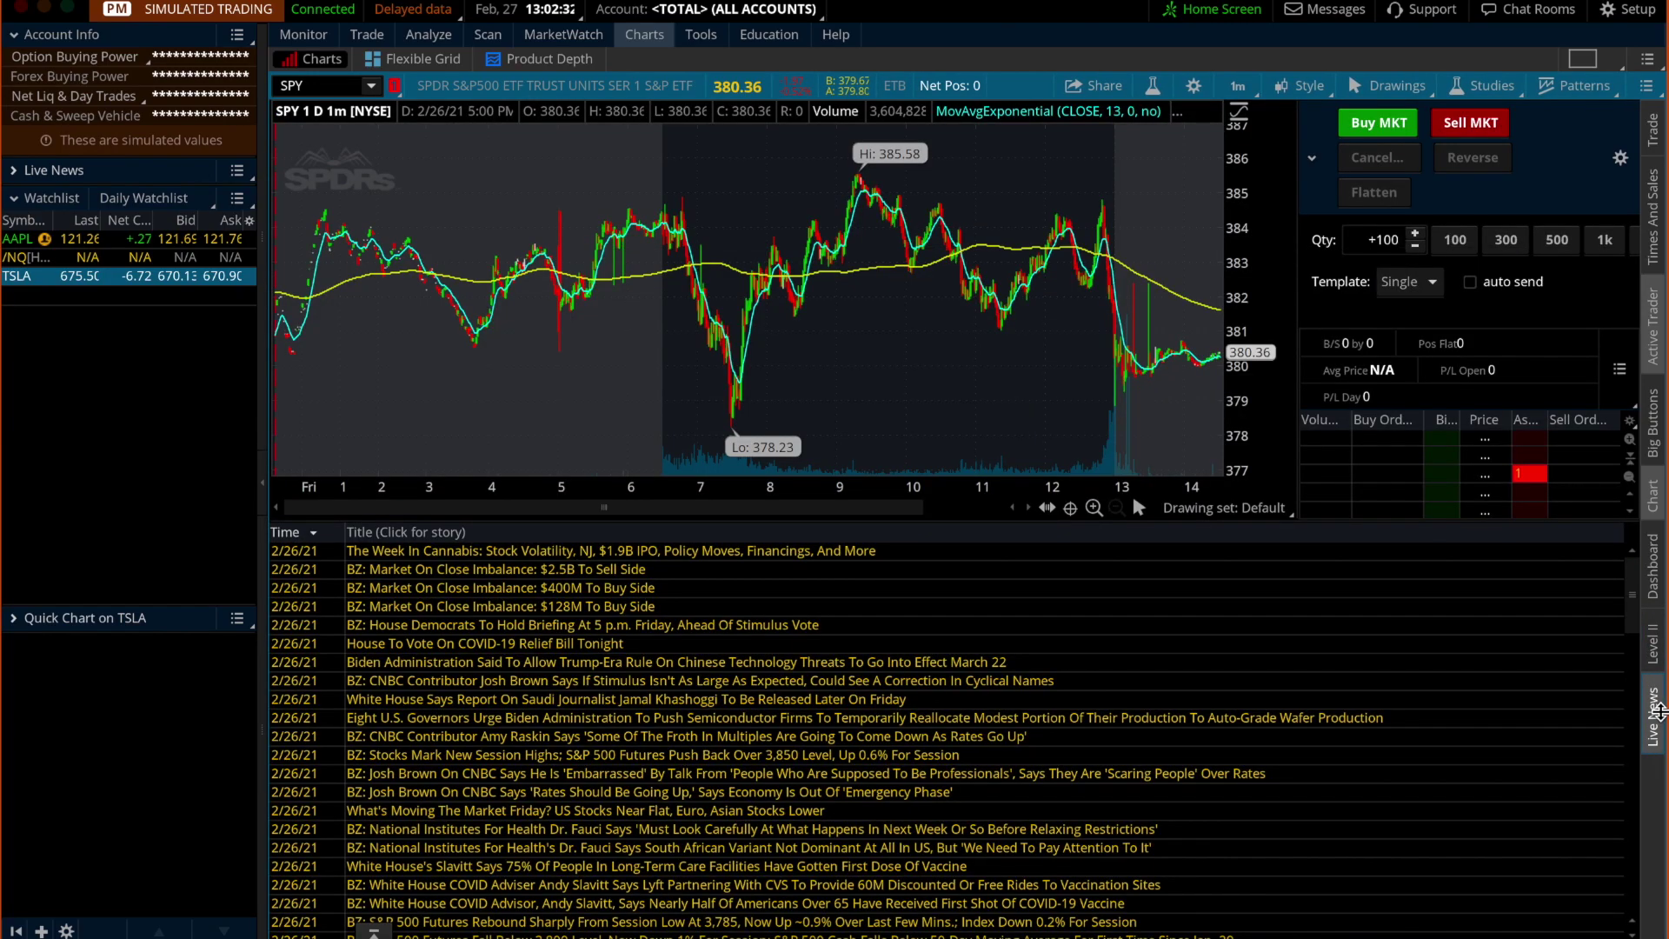
Hide Live News below the SPY chart and open the application's setup options
click(1657, 711)
click(1628, 9)
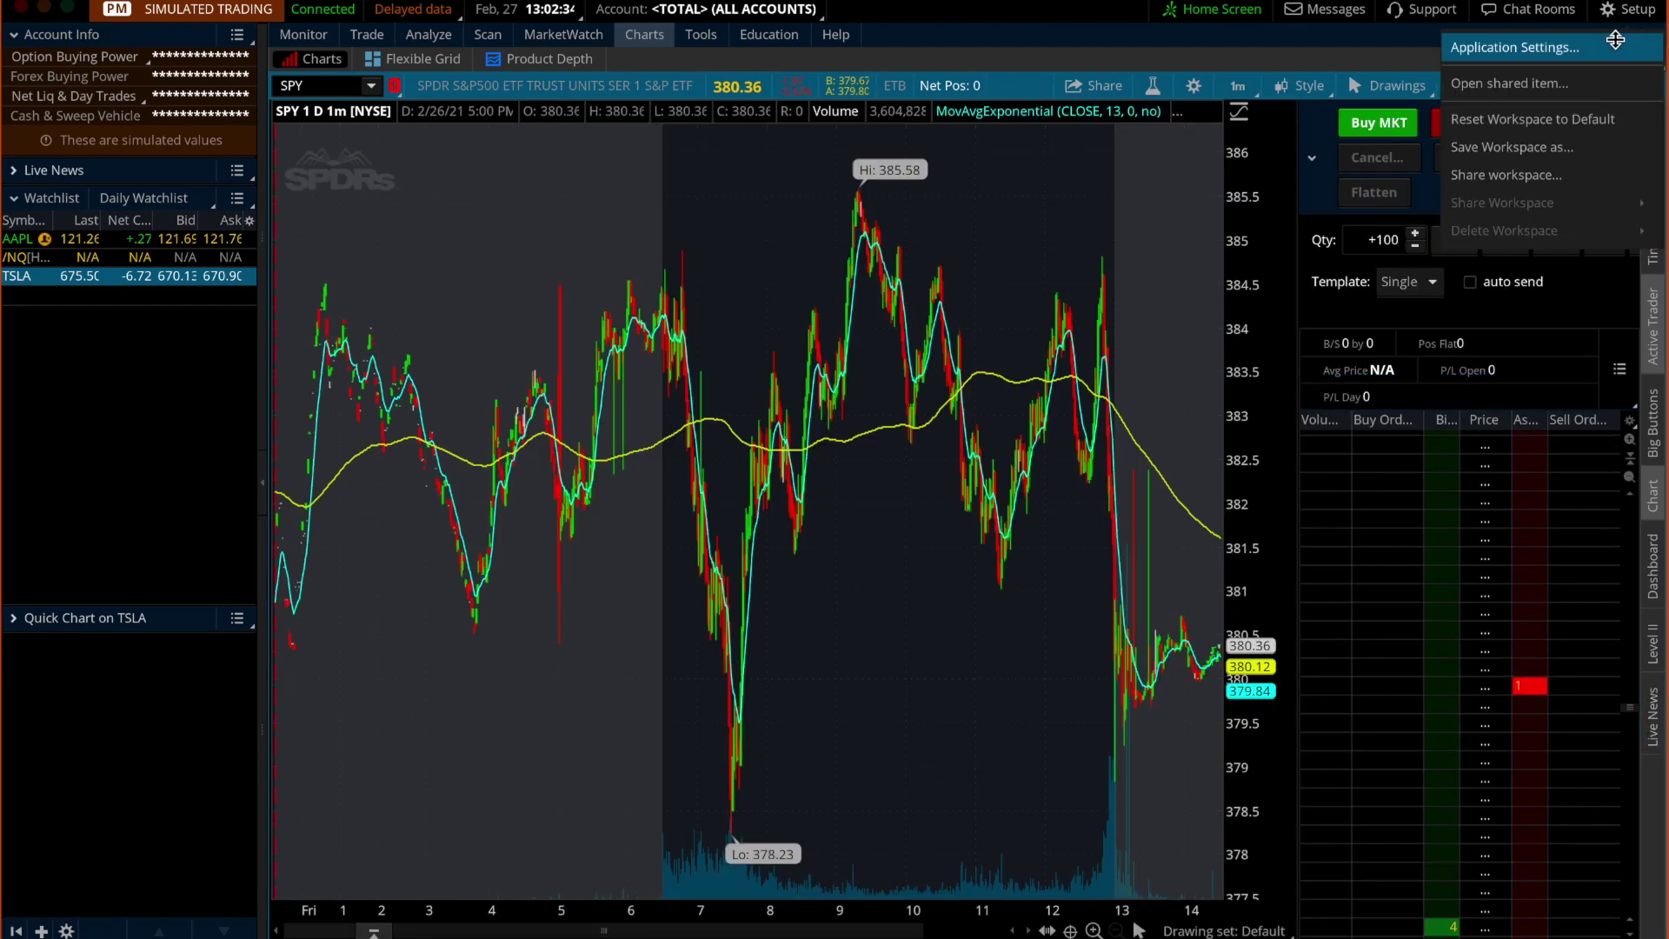
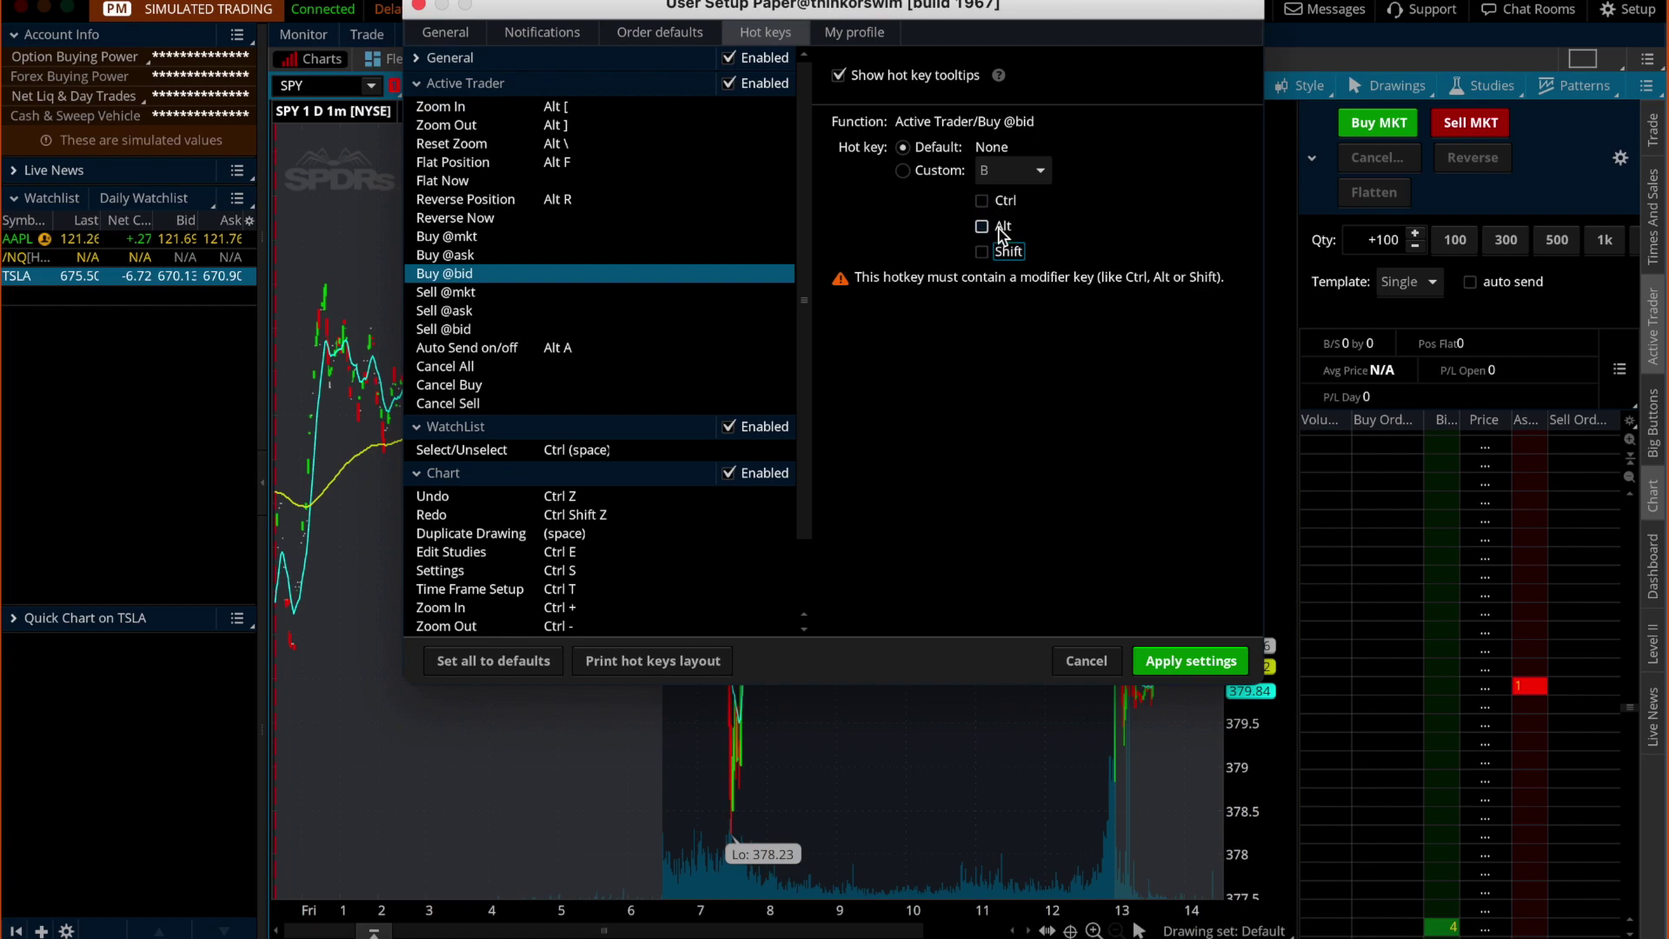
click(986, 254)
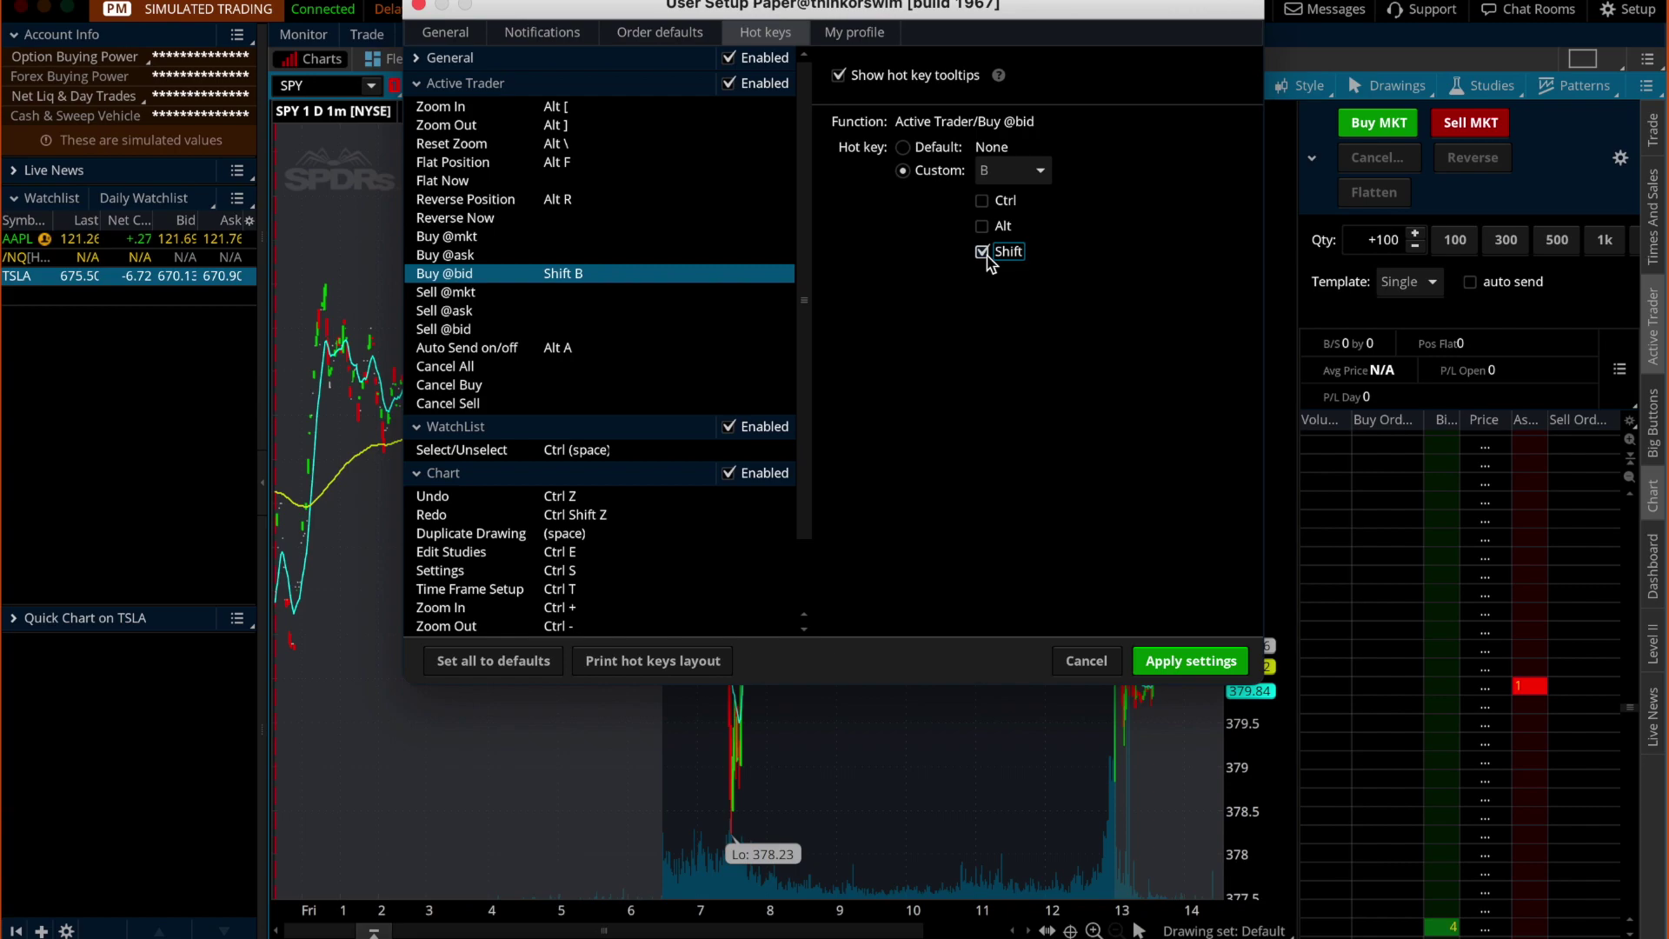
click(483, 261)
click(548, 280)
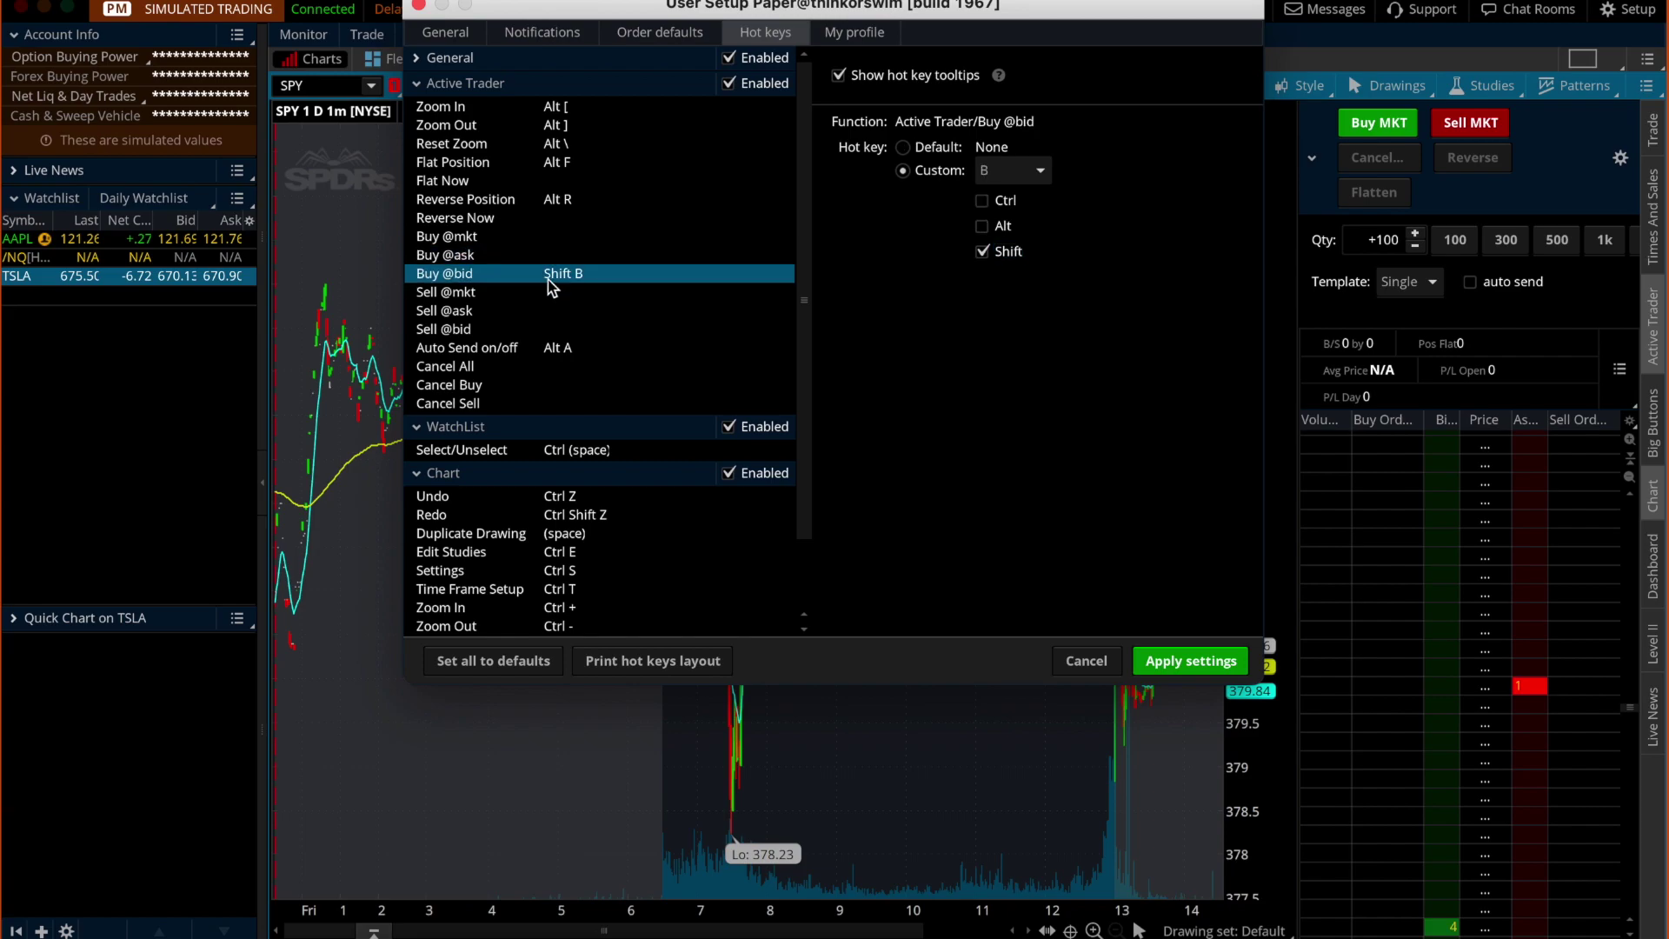
click(904, 148)
click(470, 257)
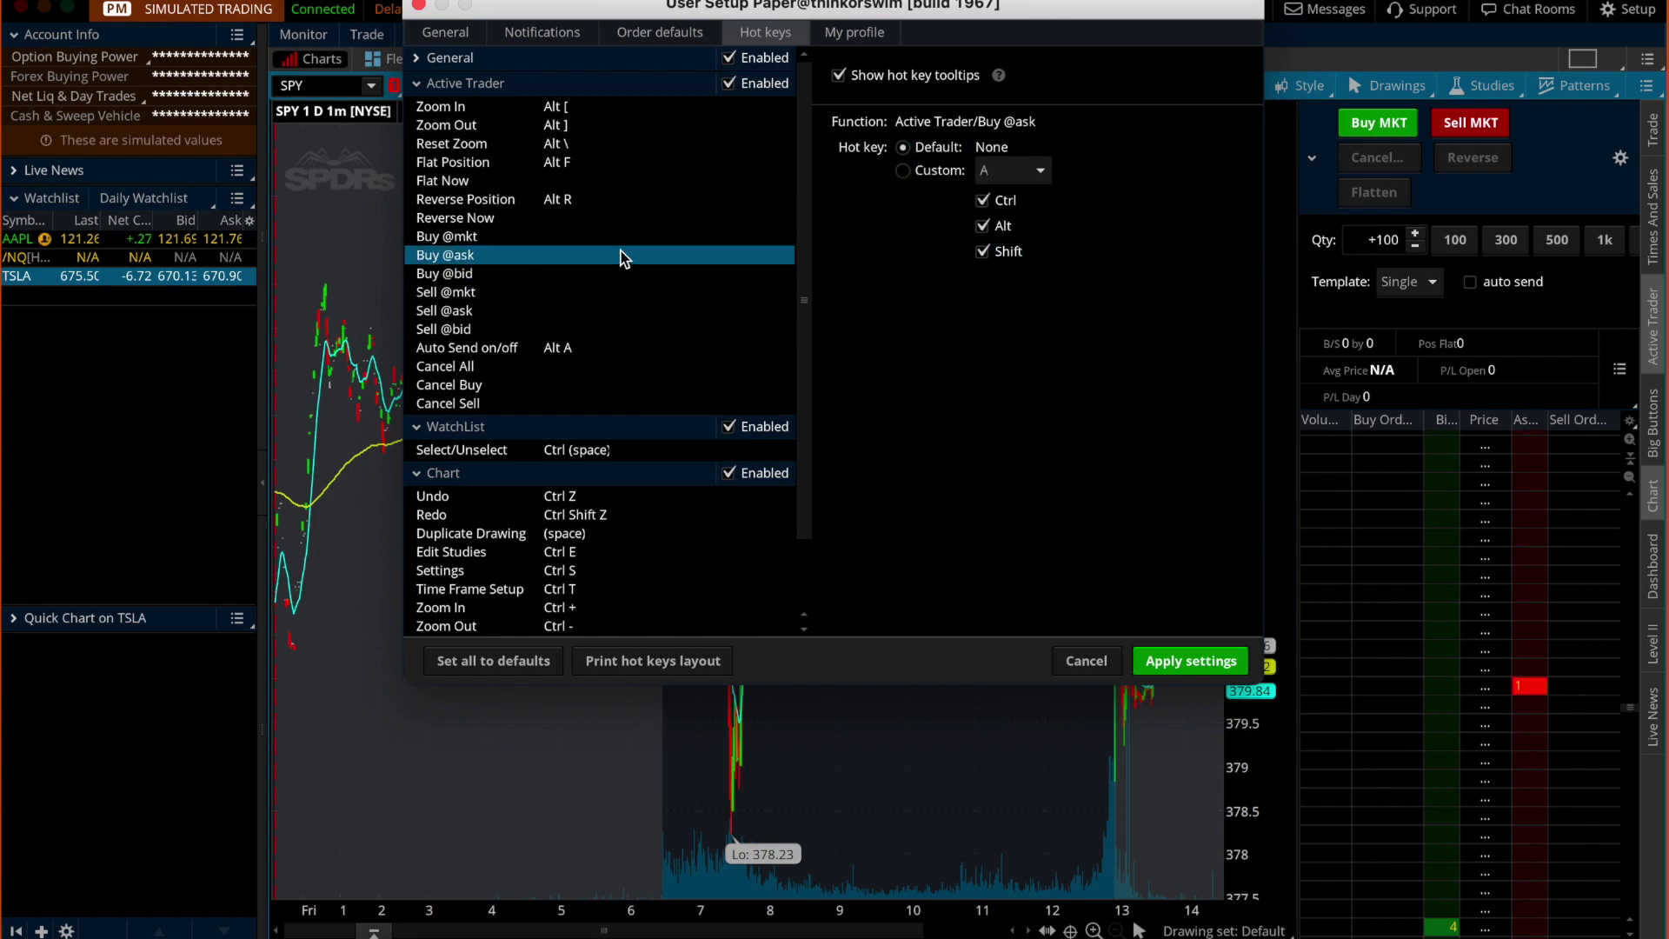
click(904, 171)
click(1017, 171)
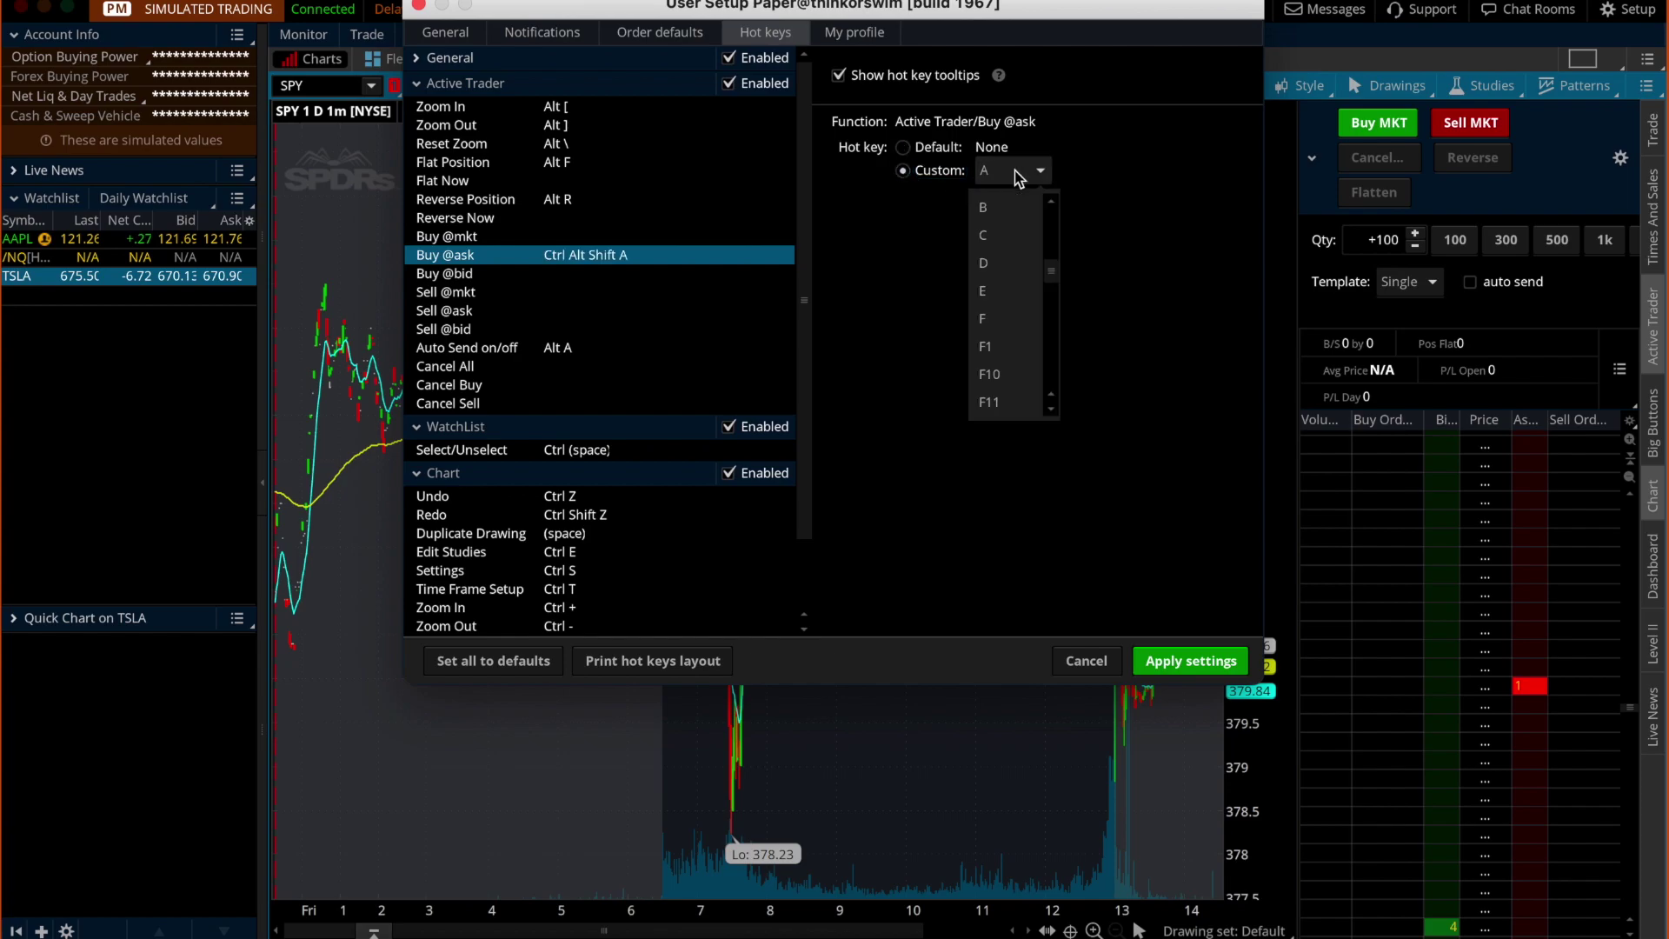
scroll(1011, 279, up, 4)
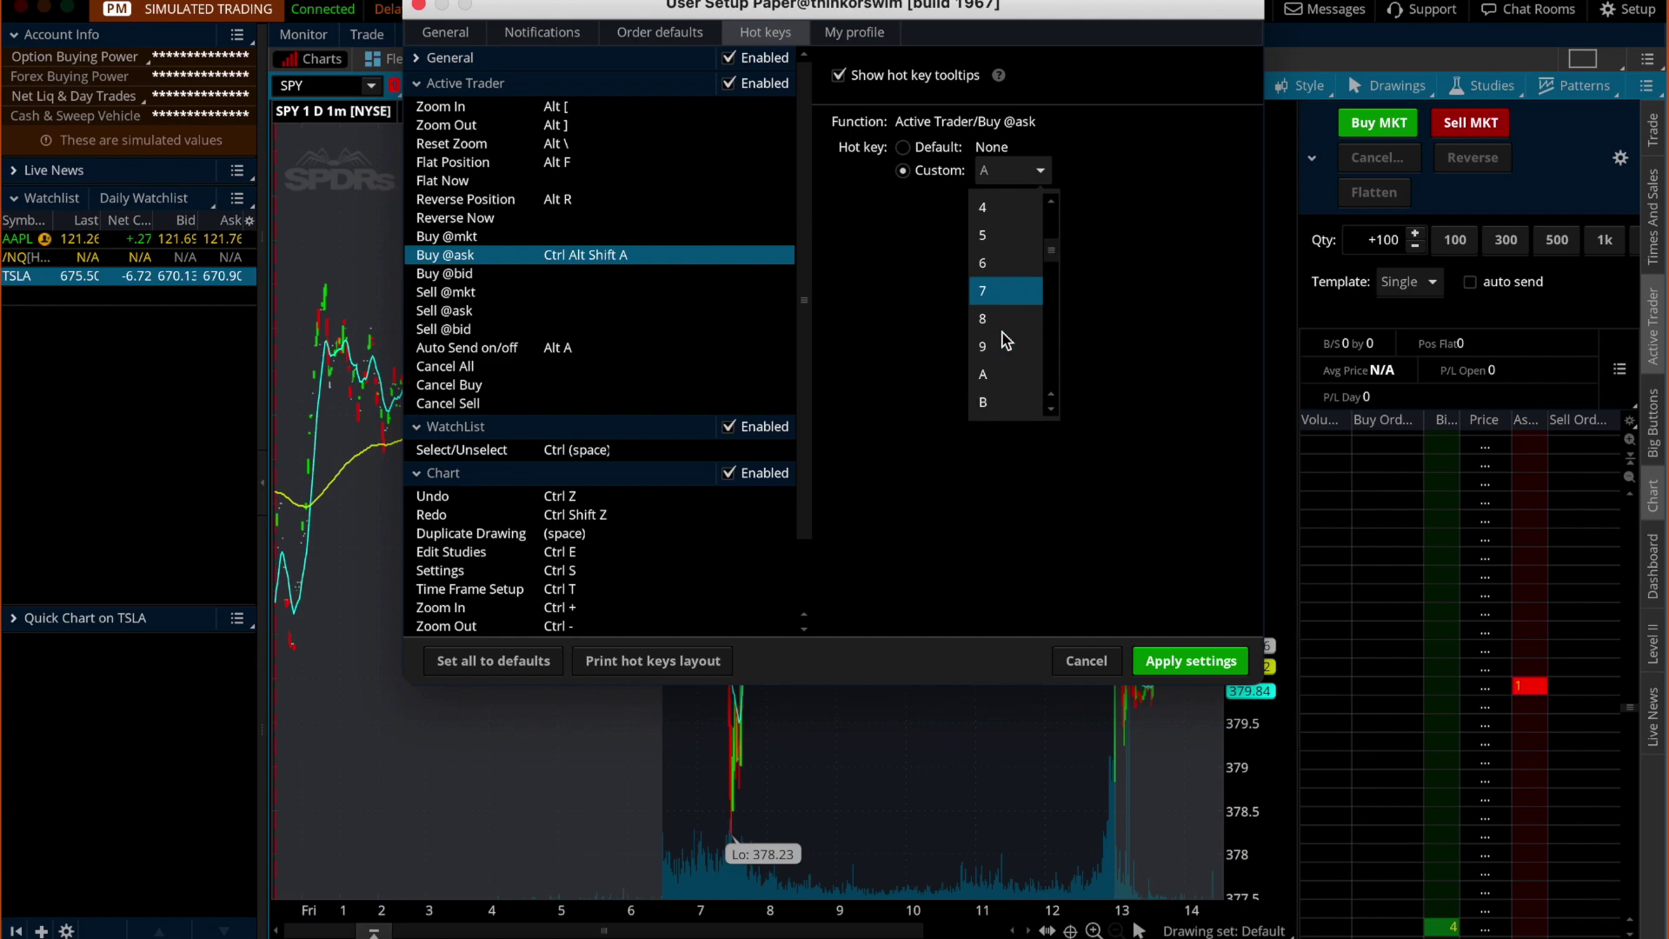
key(b)
click(1000, 401)
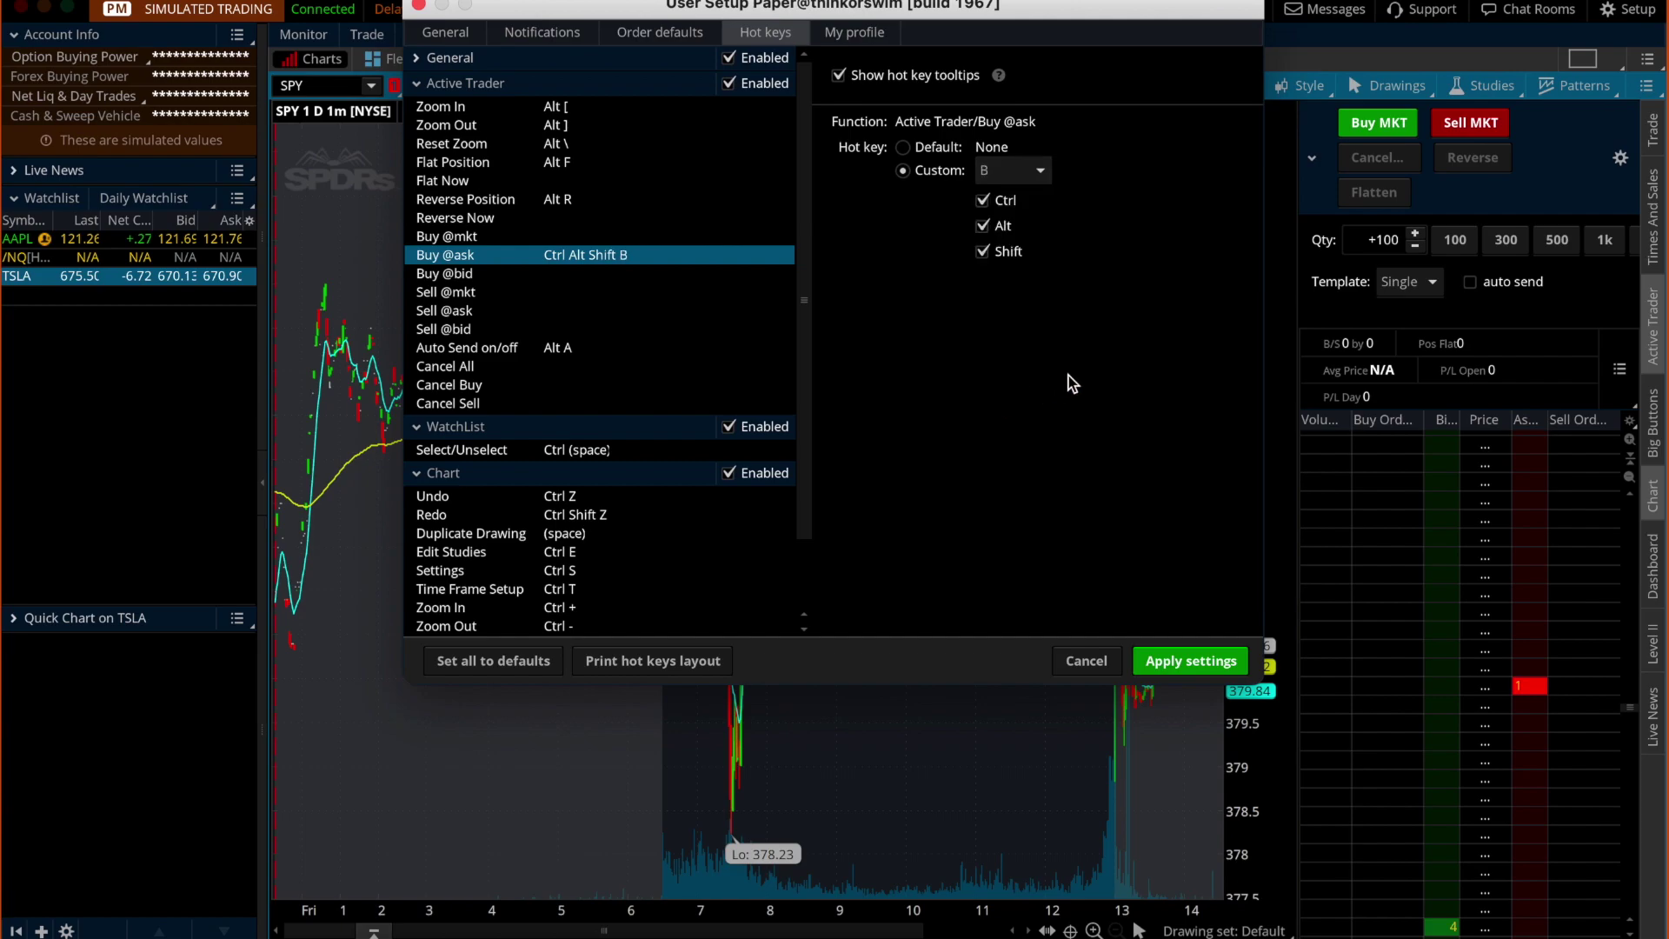
click(983, 227)
click(983, 201)
click(458, 330)
click(923, 174)
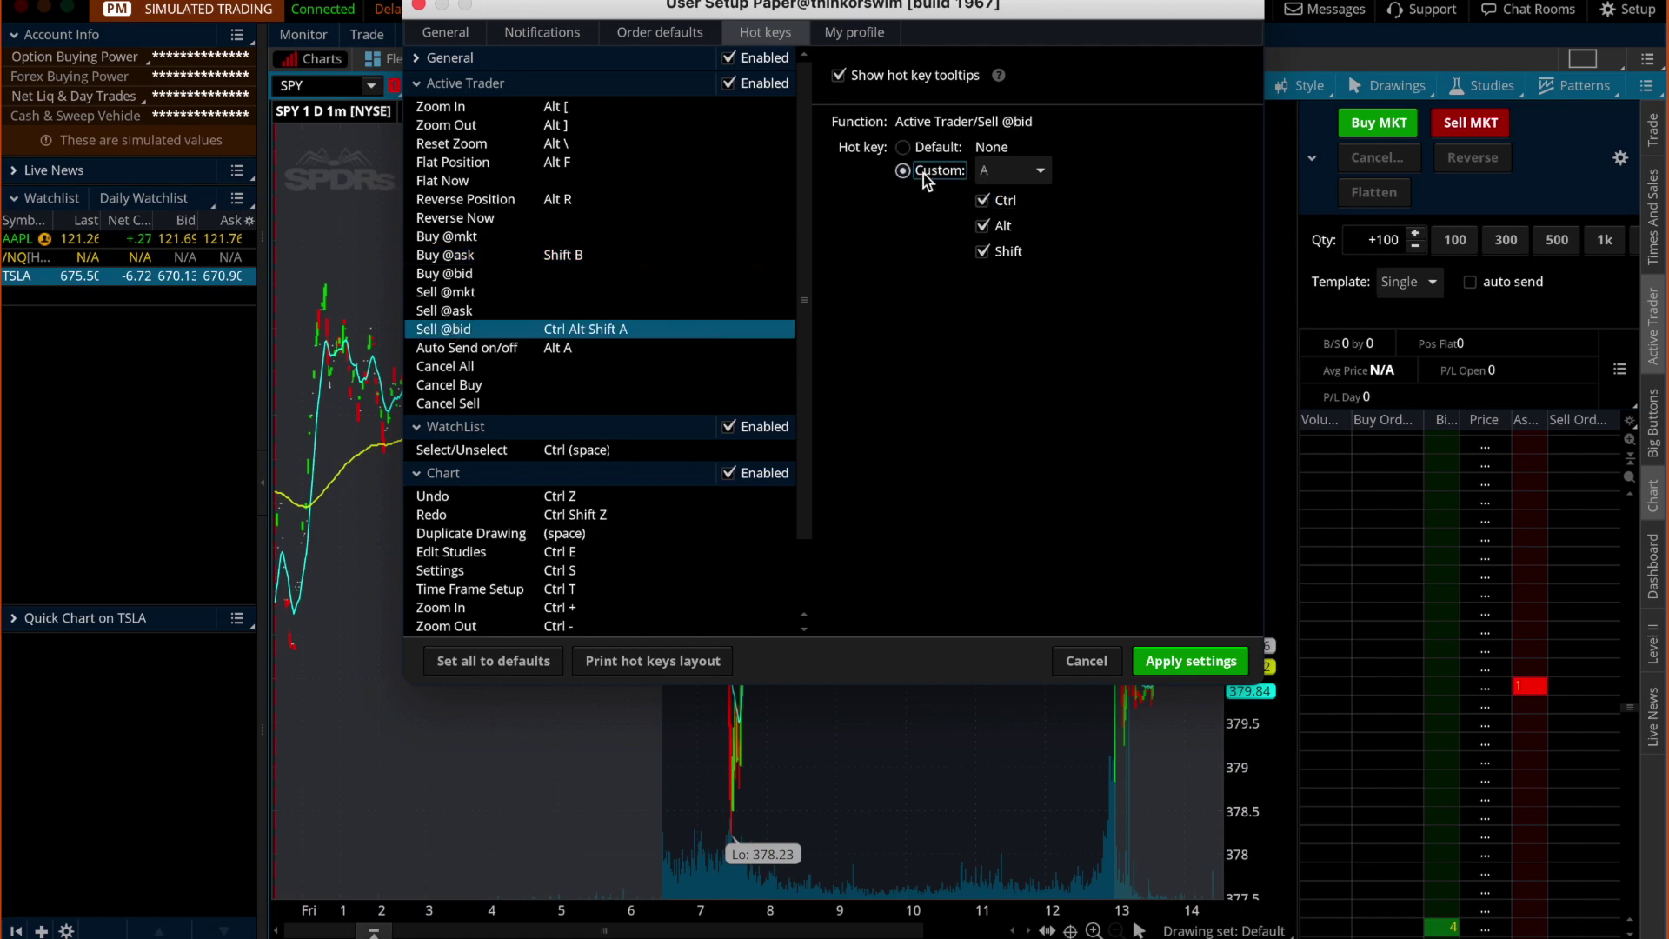
click(1021, 170)
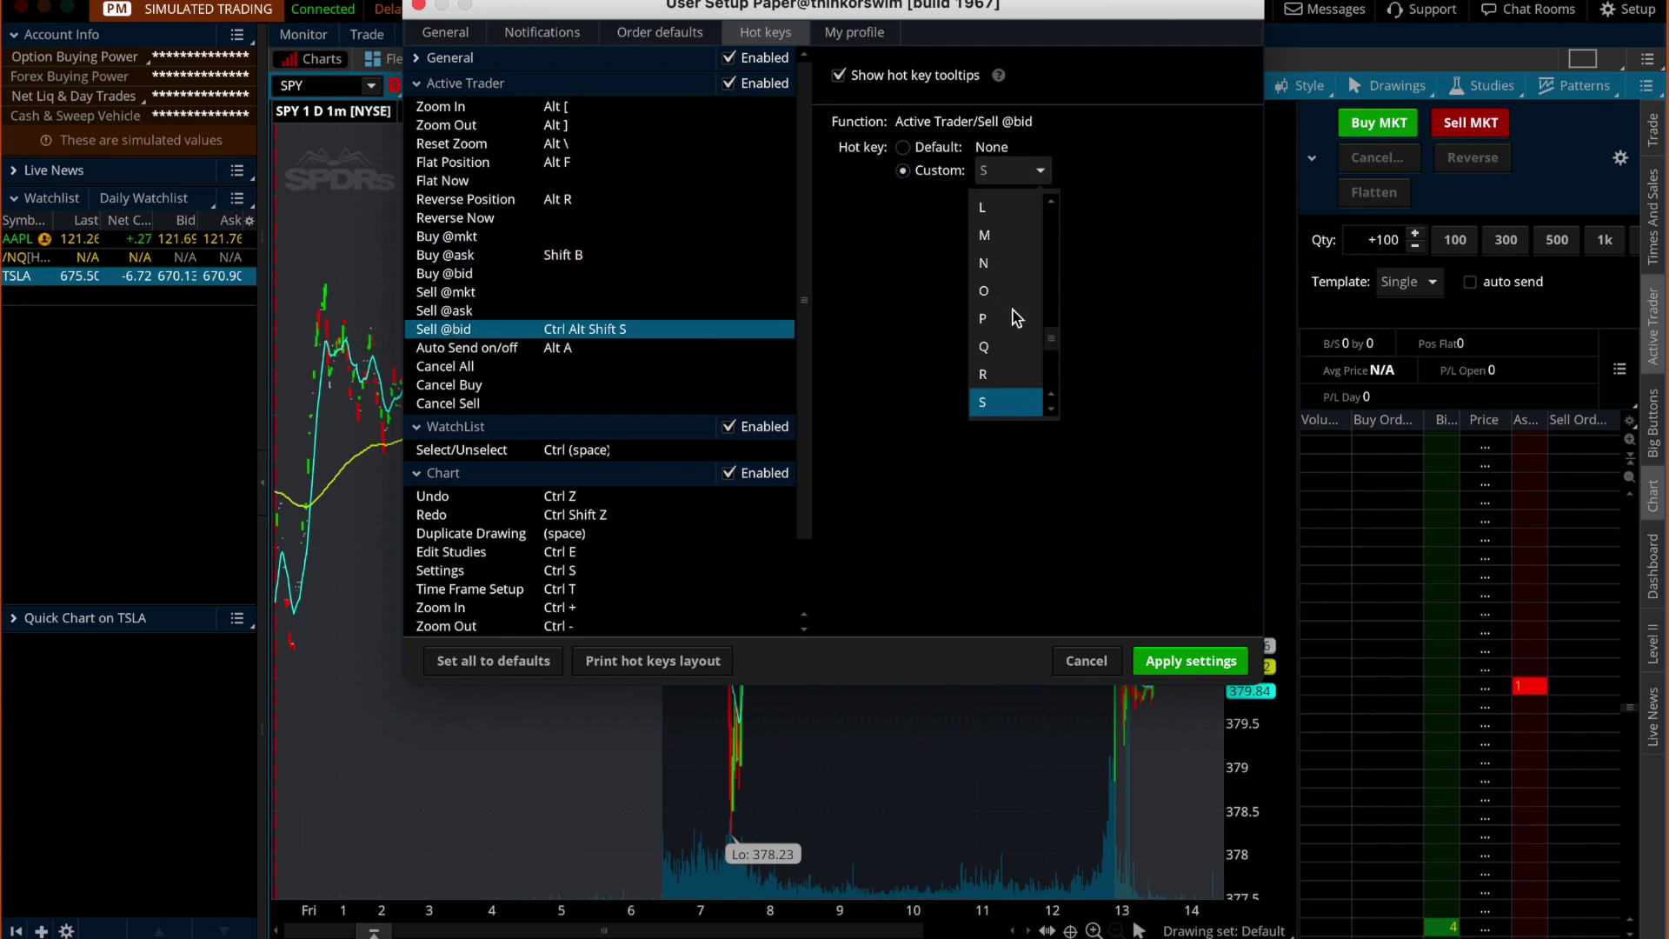
scroll(1000, 382, down, 5)
click(999, 400)
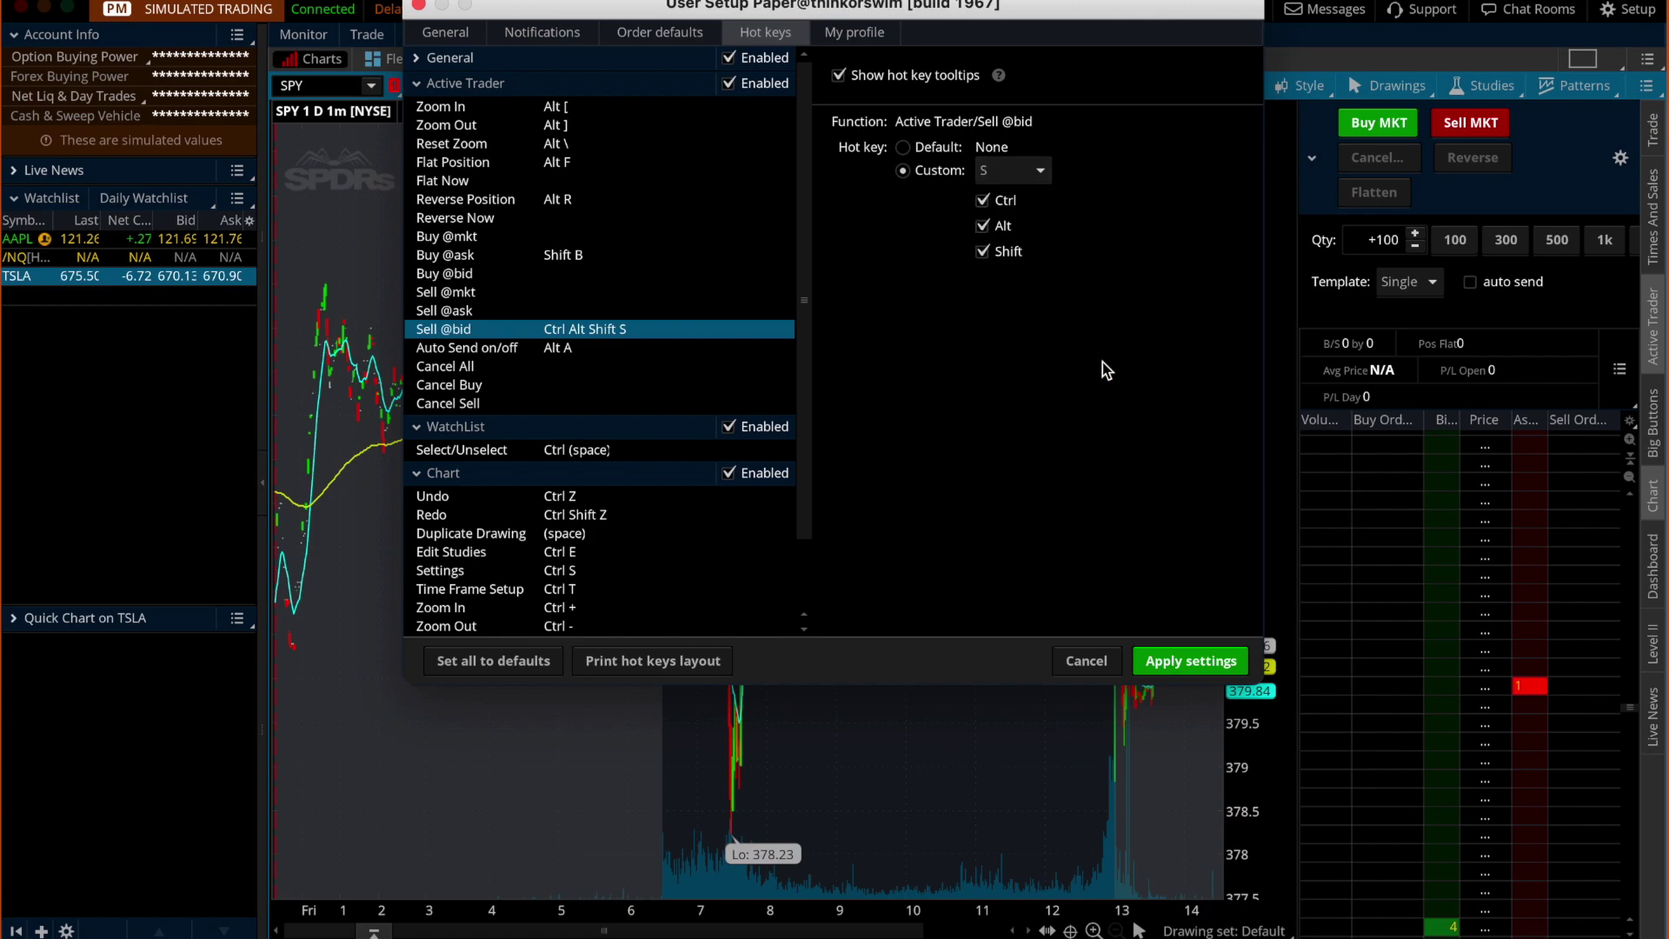
click(983, 227)
click(982, 201)
click(1161, 665)
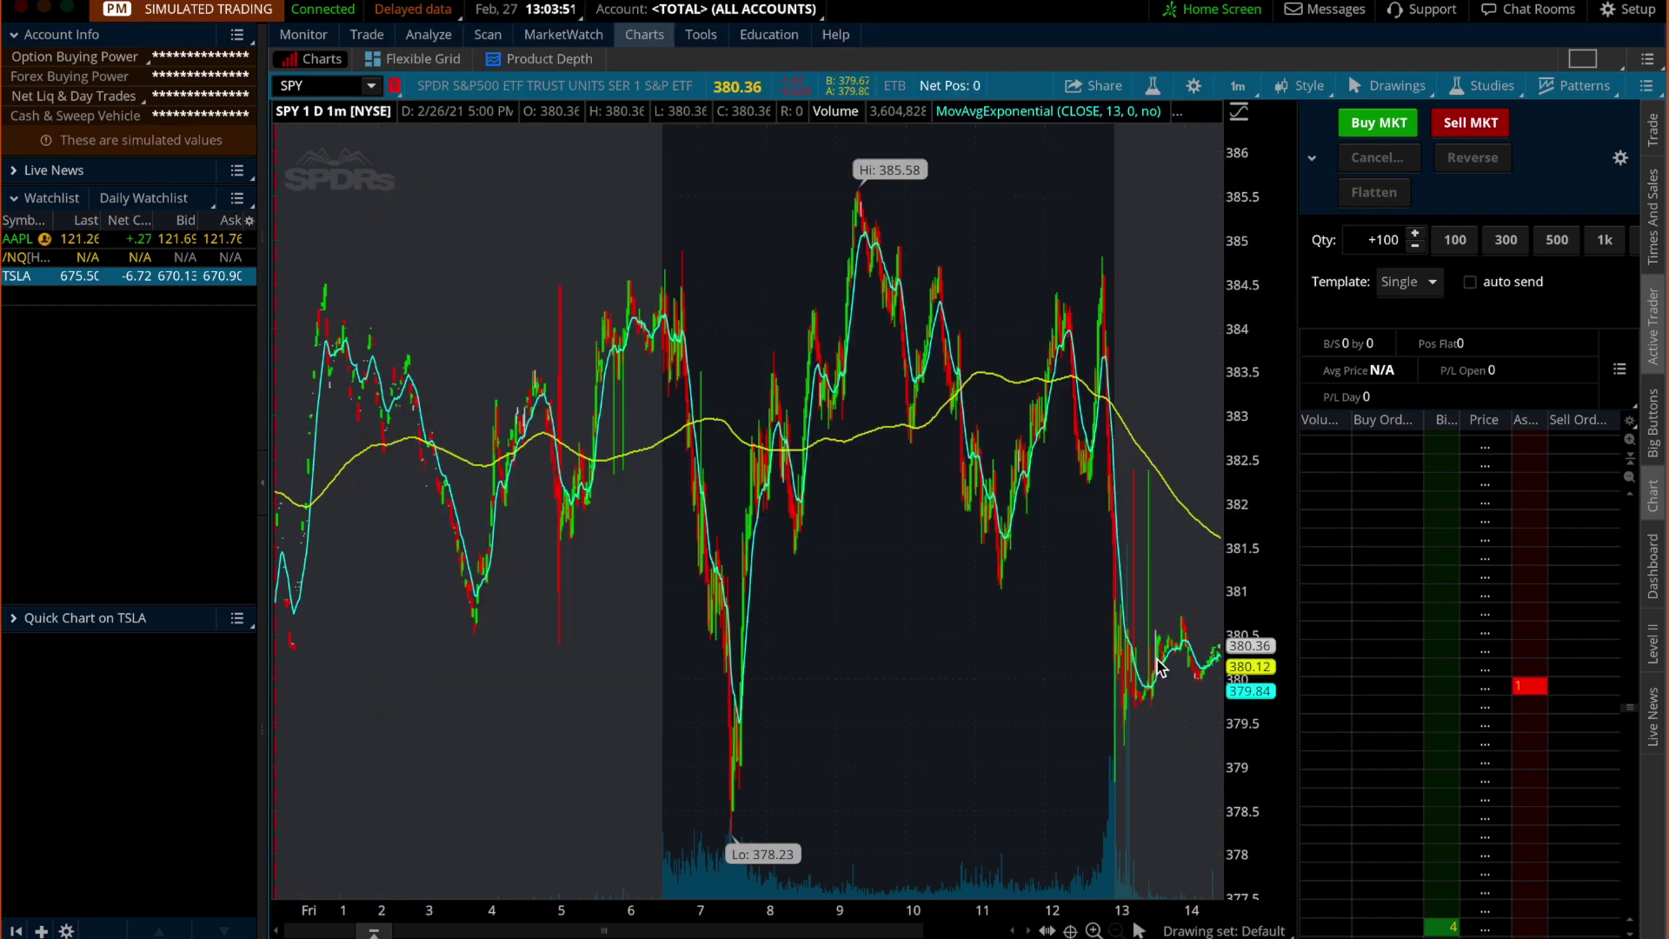
key(shift+b)
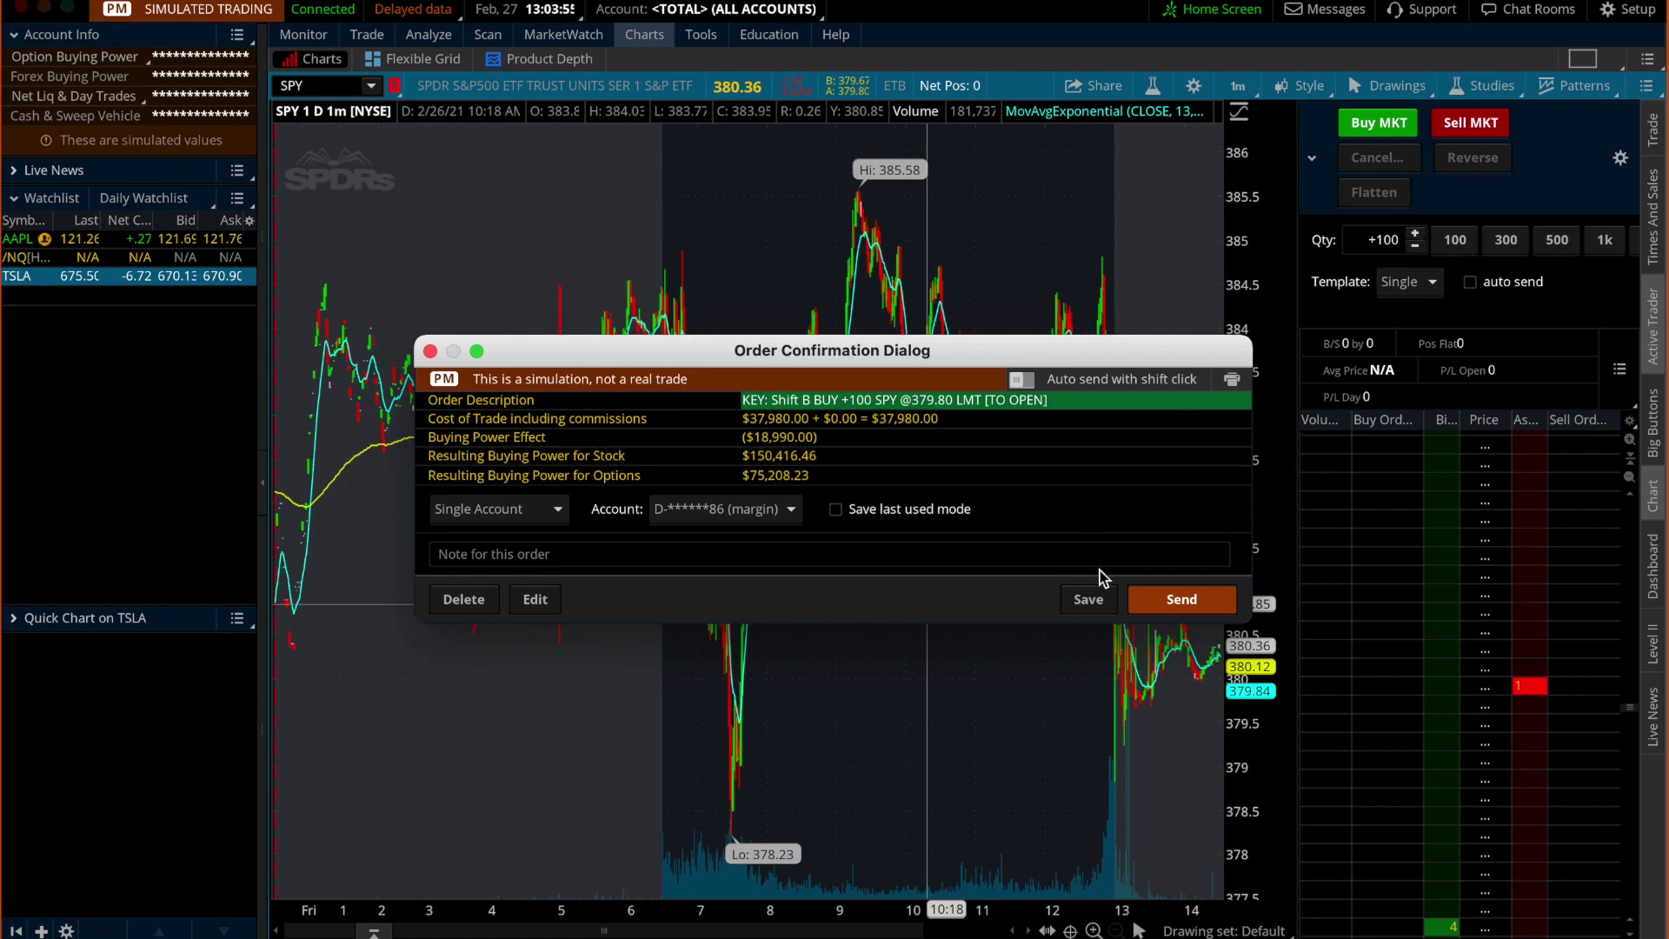
click(429, 350)
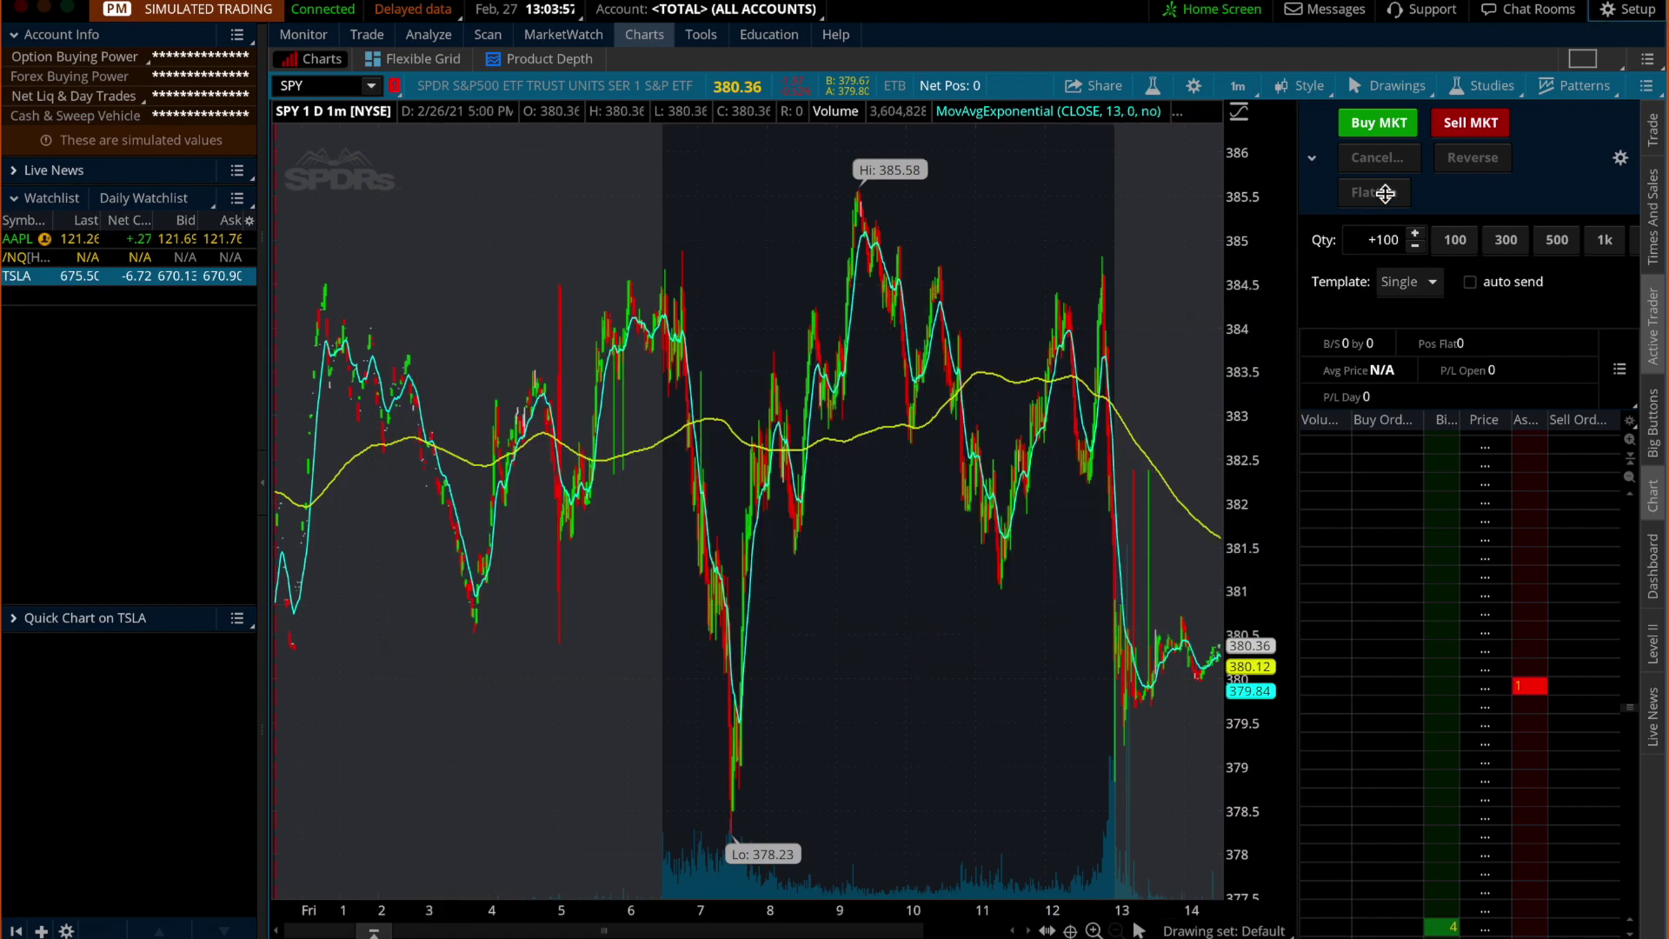
click(1384, 134)
key(shift+s)
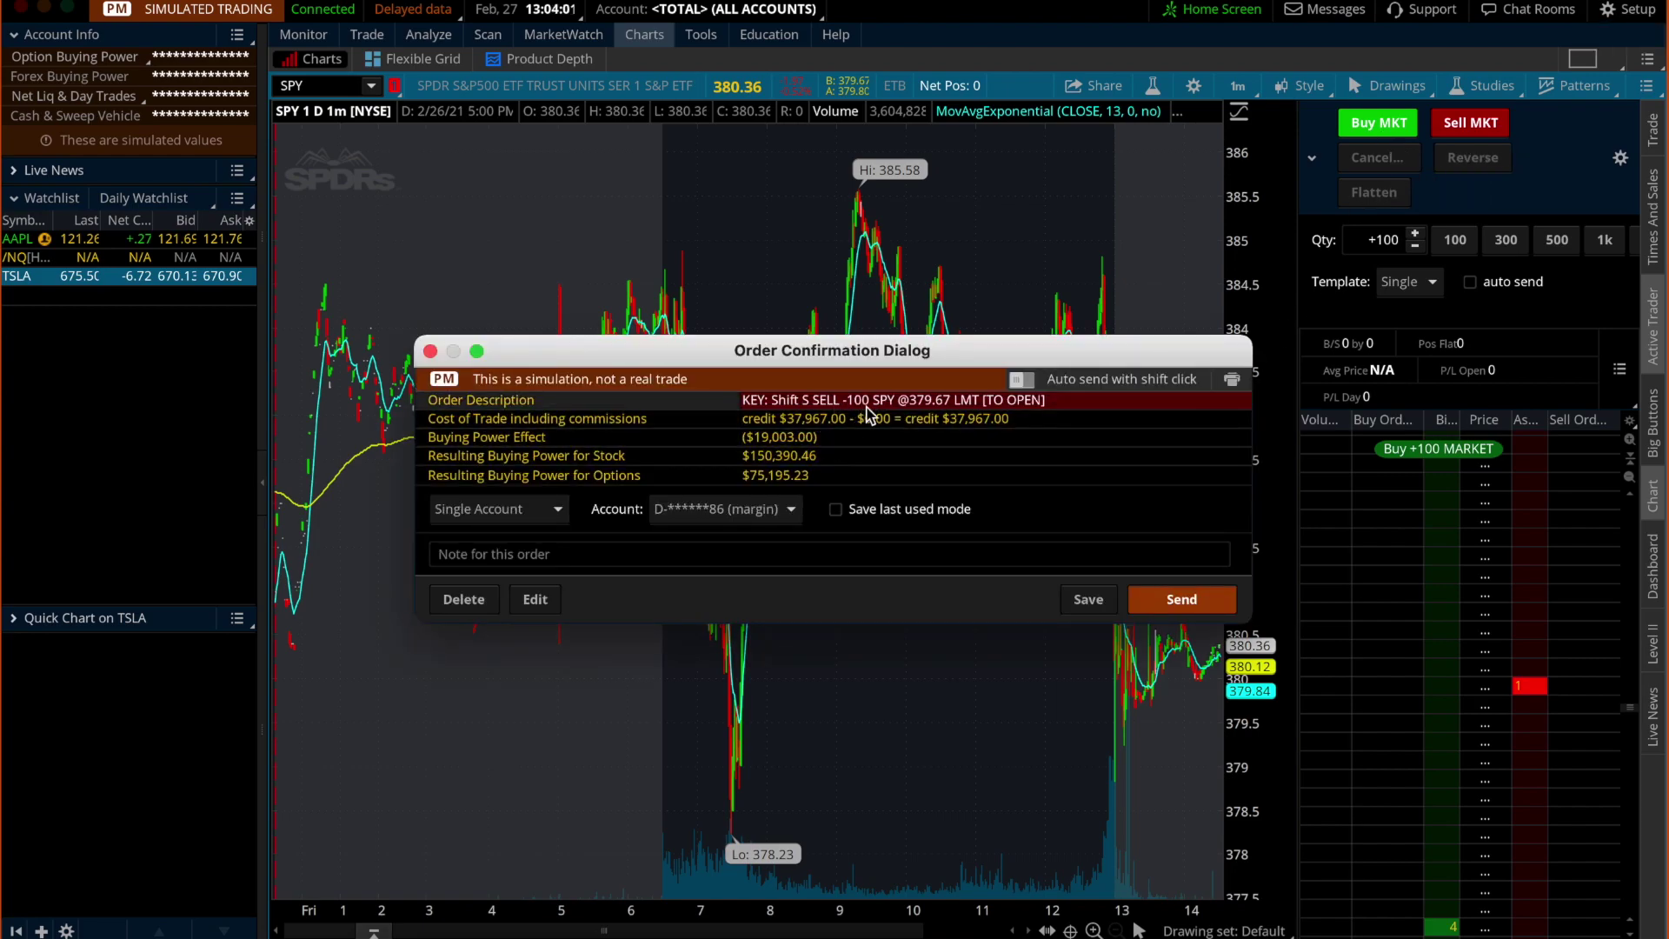
click(429, 350)
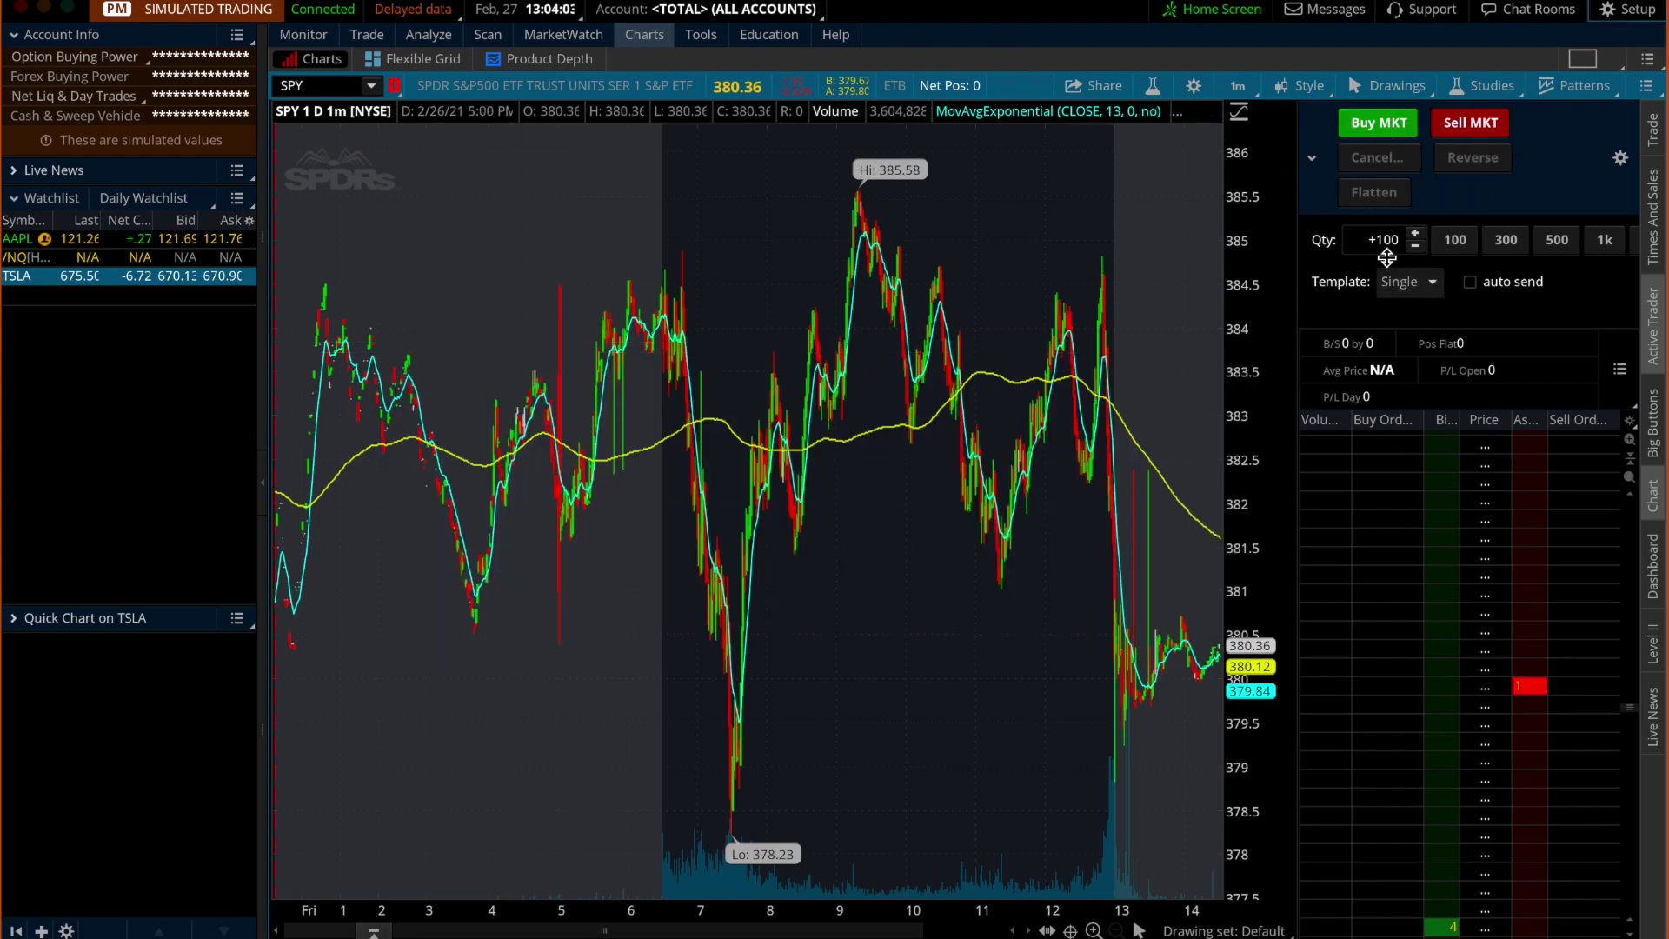
click(1576, 239)
key(shift+b)
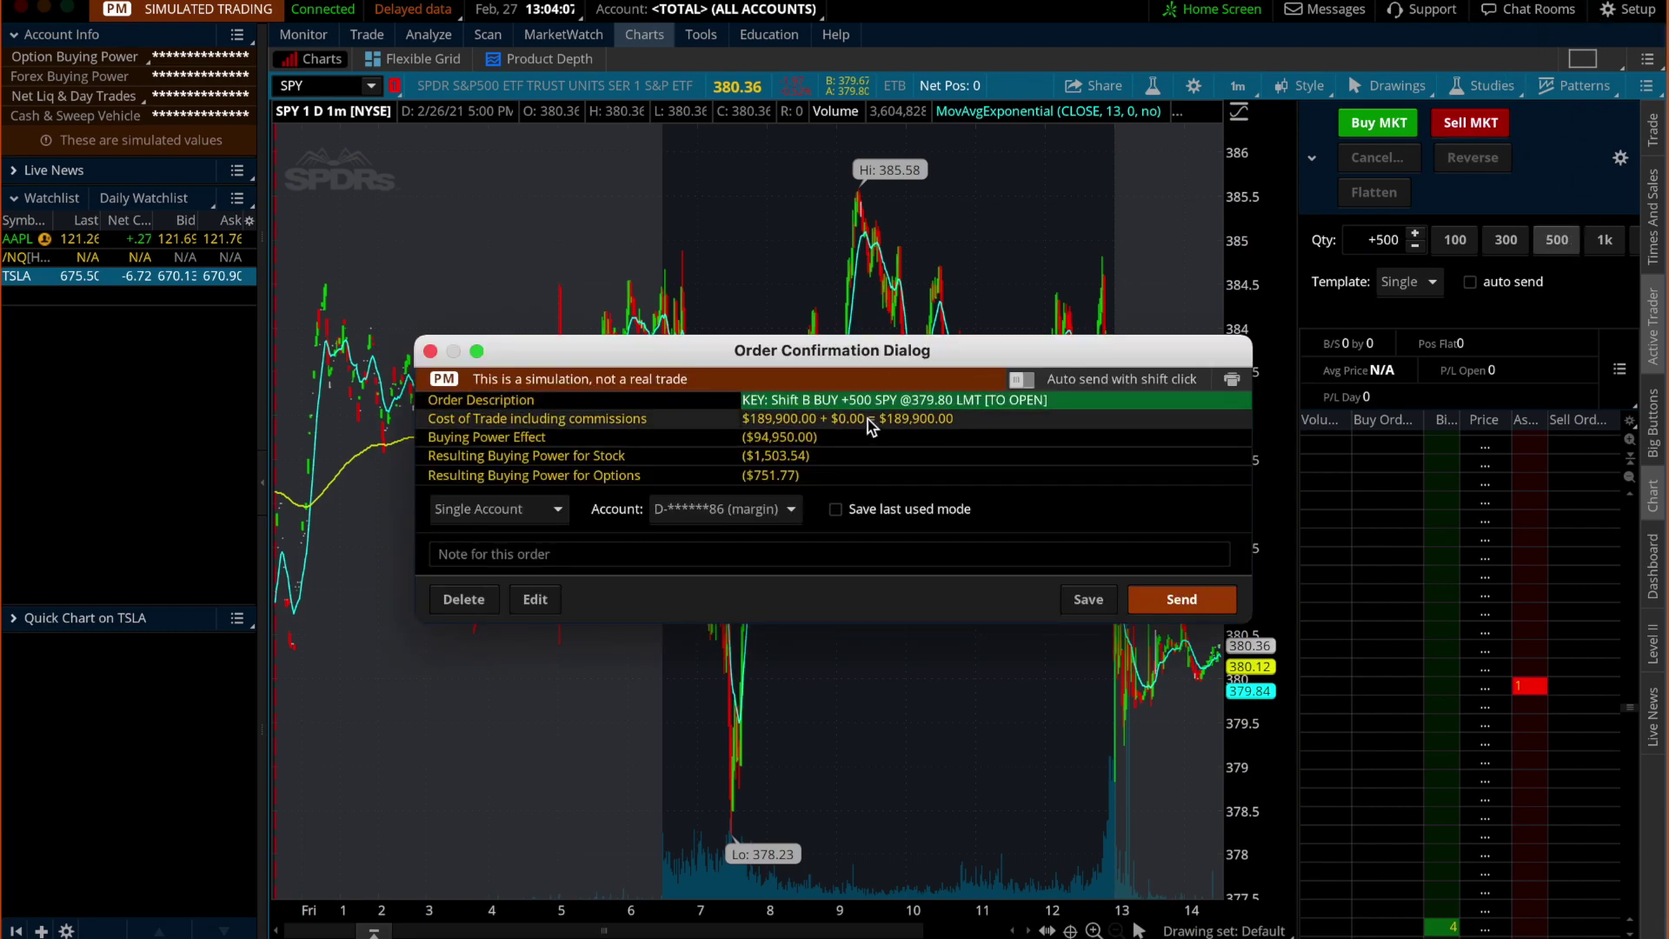
click(430, 350)
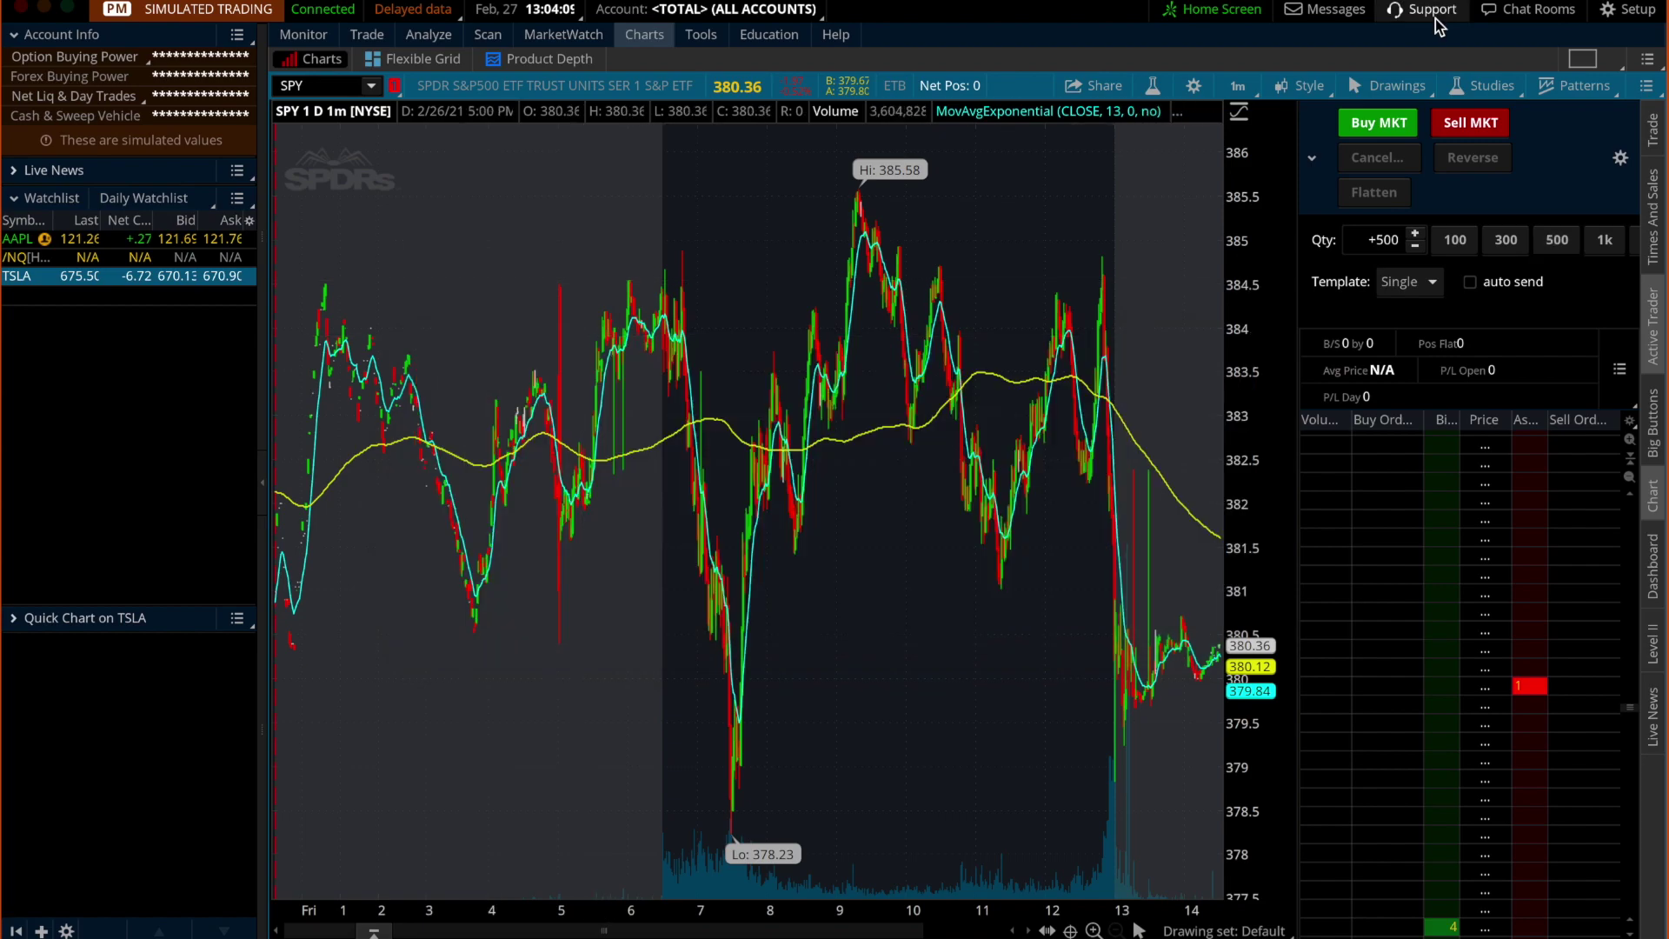
Set both the default order quantity and the order quantity increment for stocks to 5 in the order defaults
click(1635, 13)
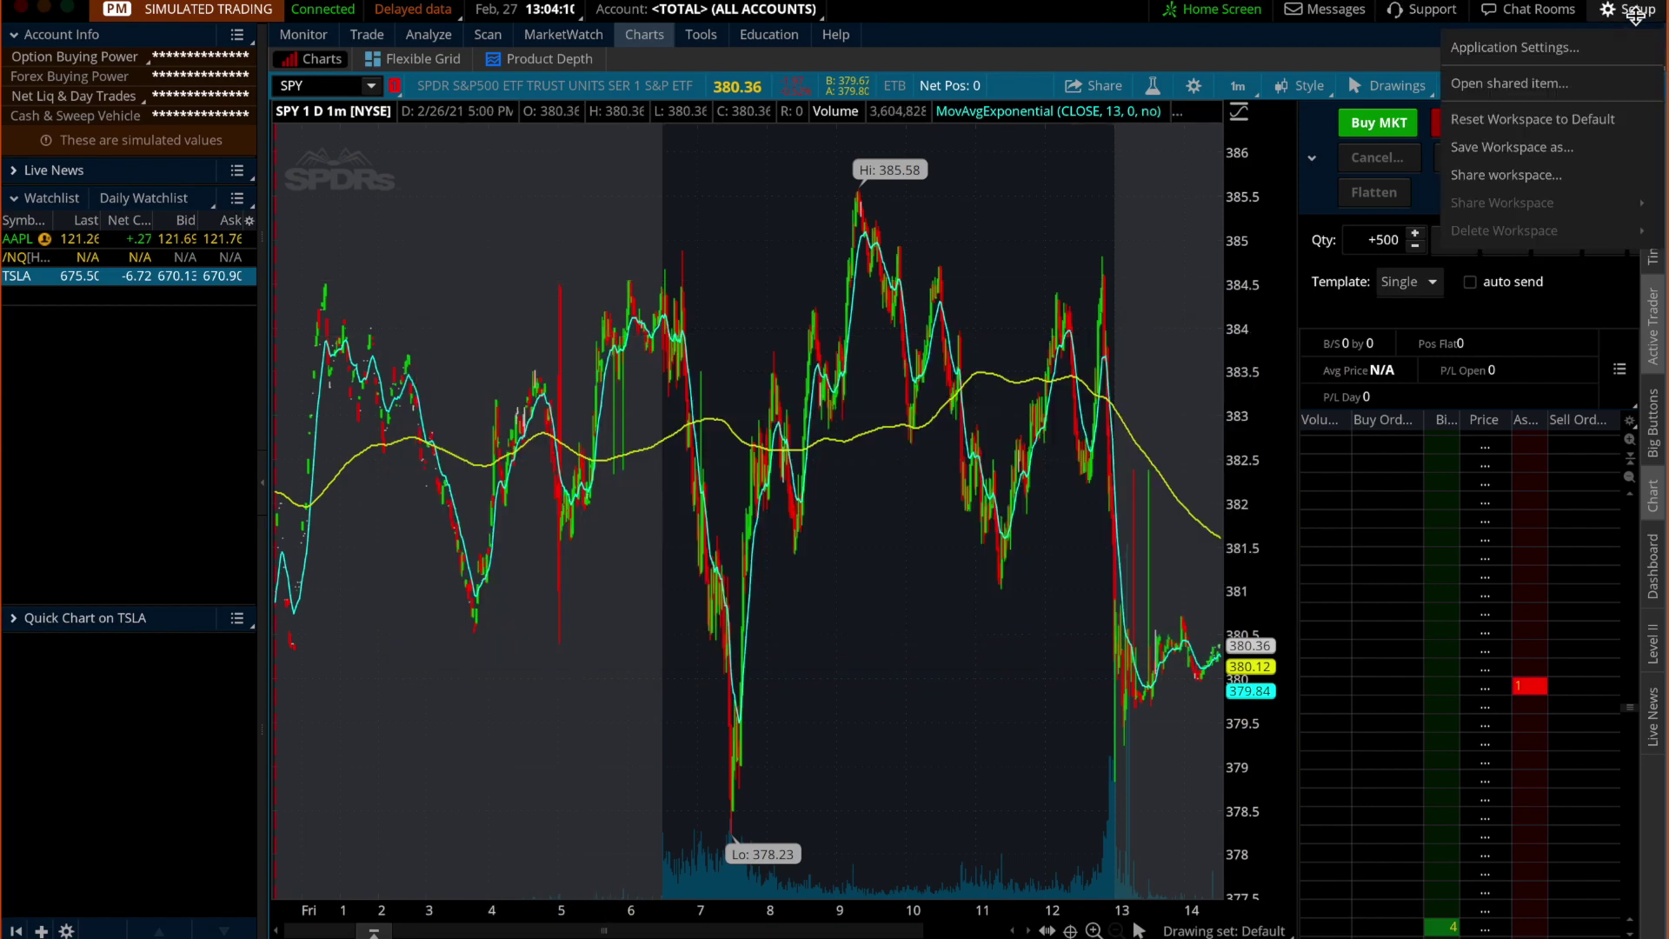
click(1526, 48)
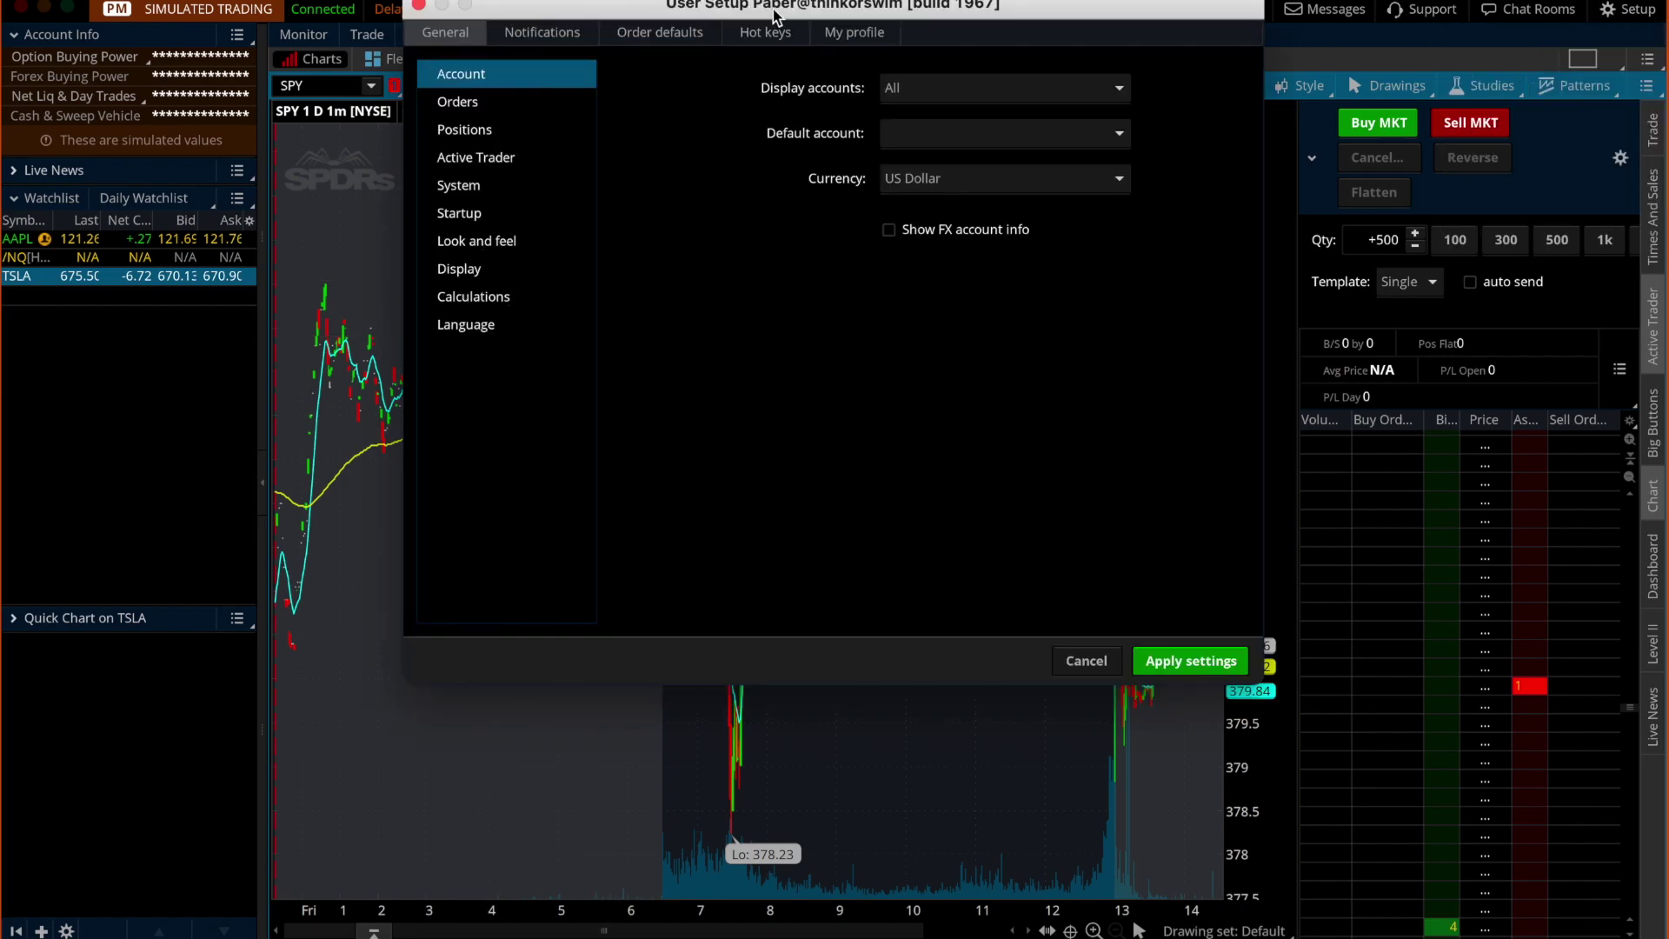
click(708, 35)
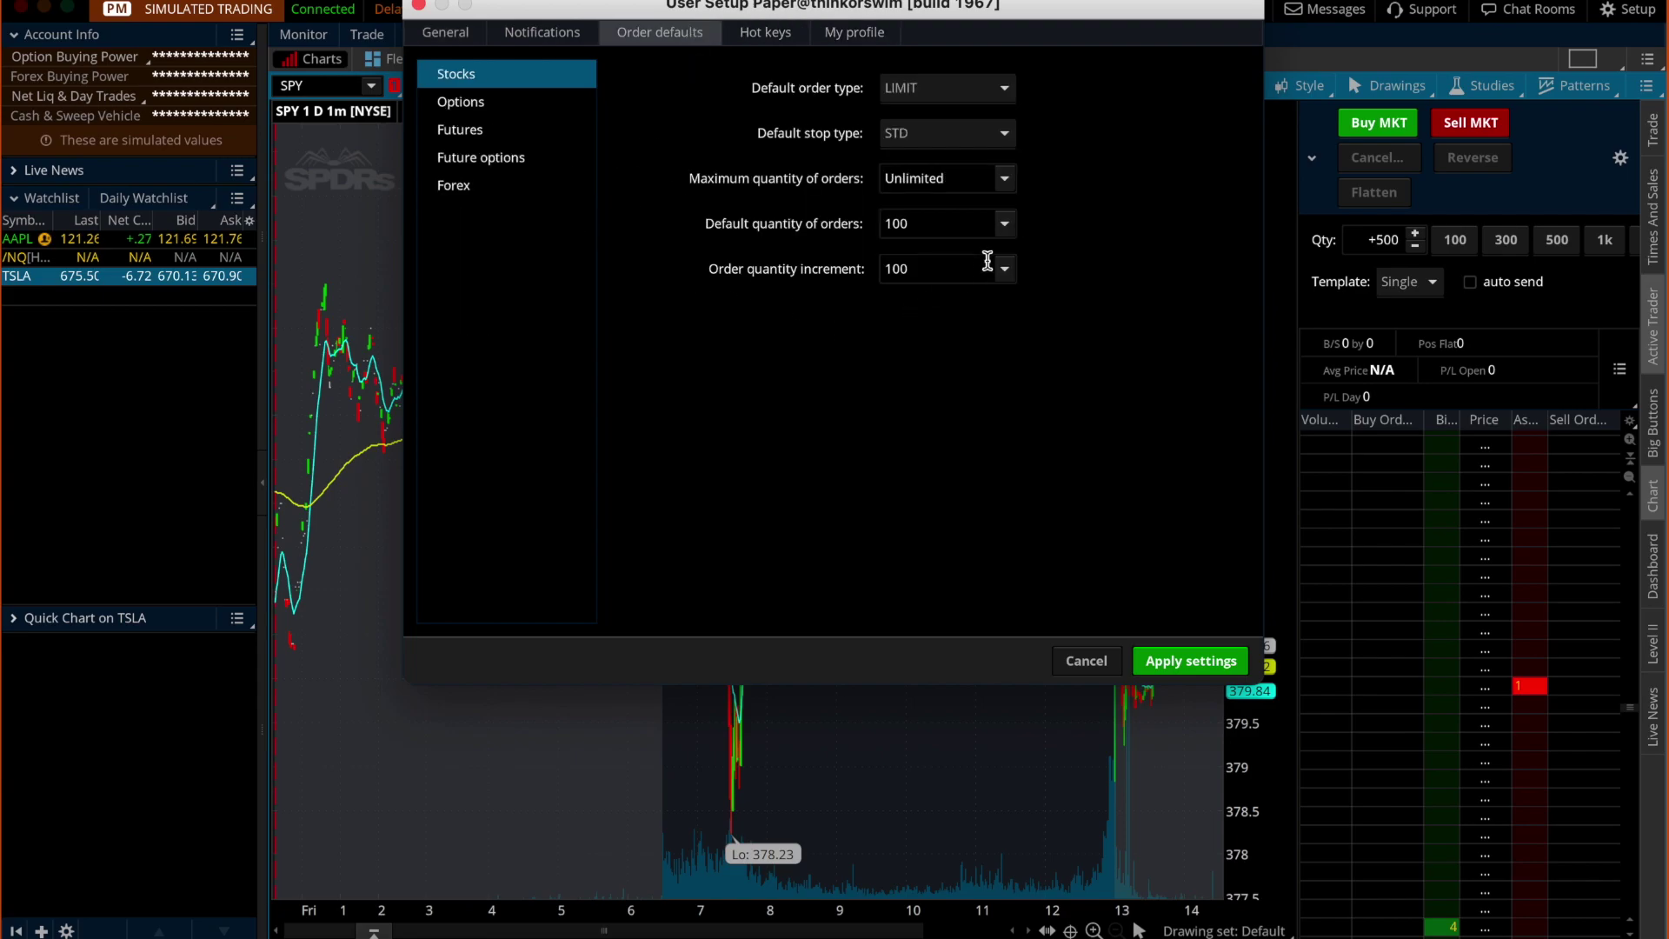
click(926, 226)
text(54)
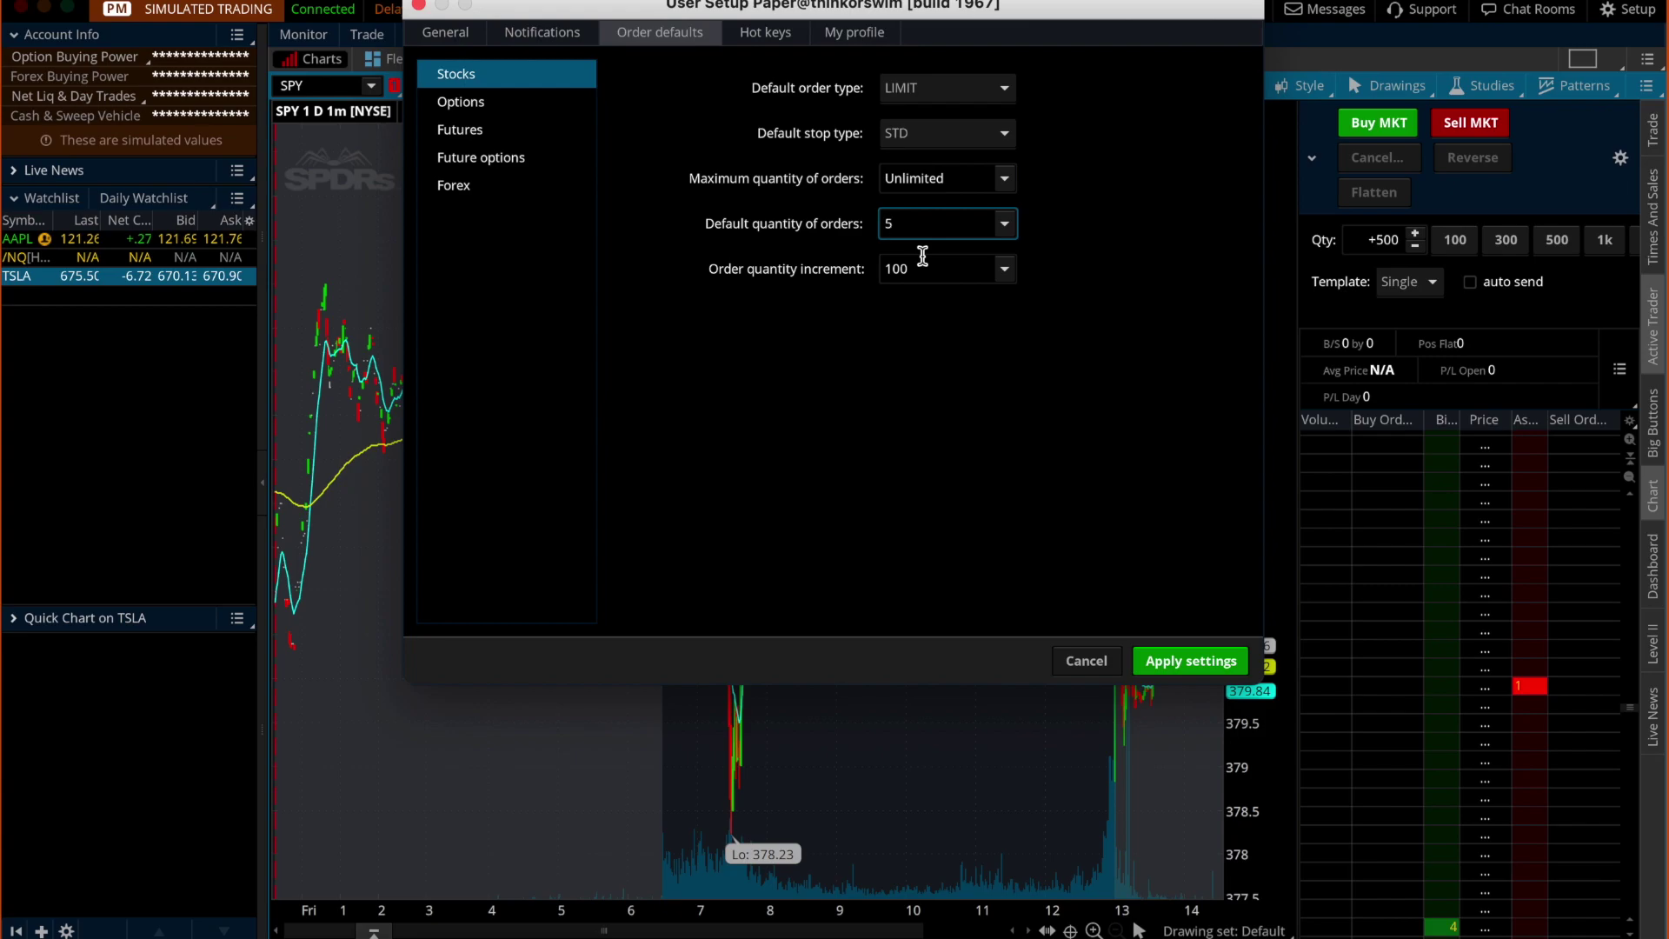
click(922, 256)
text(5)
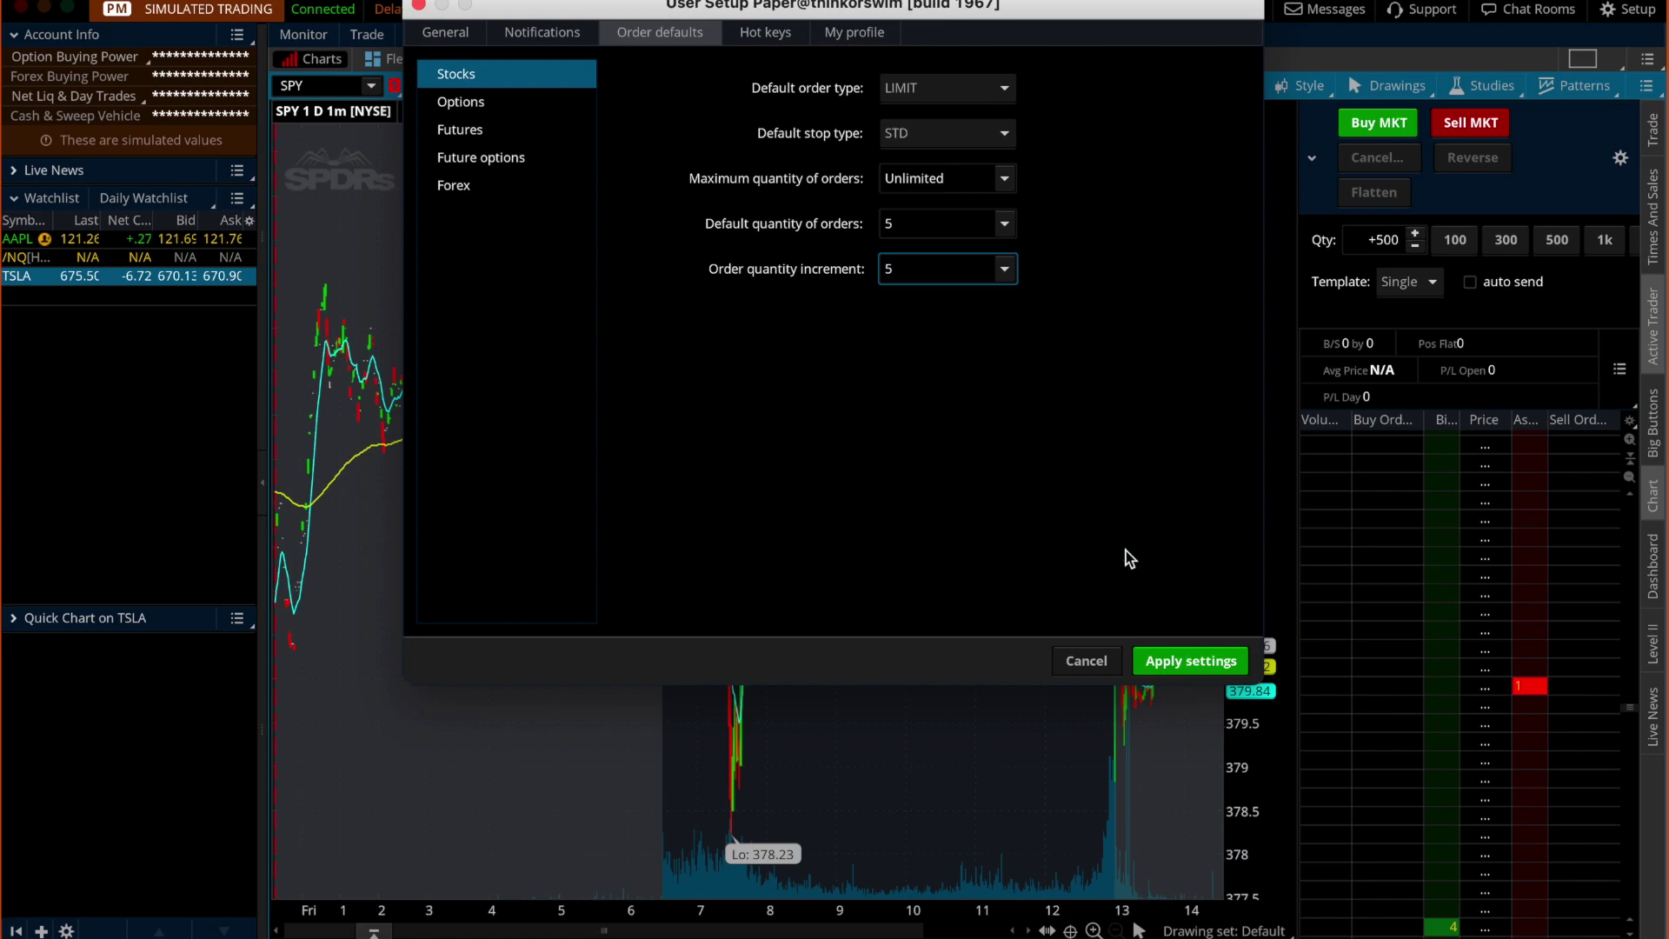
Keep LIMIT as the default order type for stocks and apply the order defaults
click(905, 94)
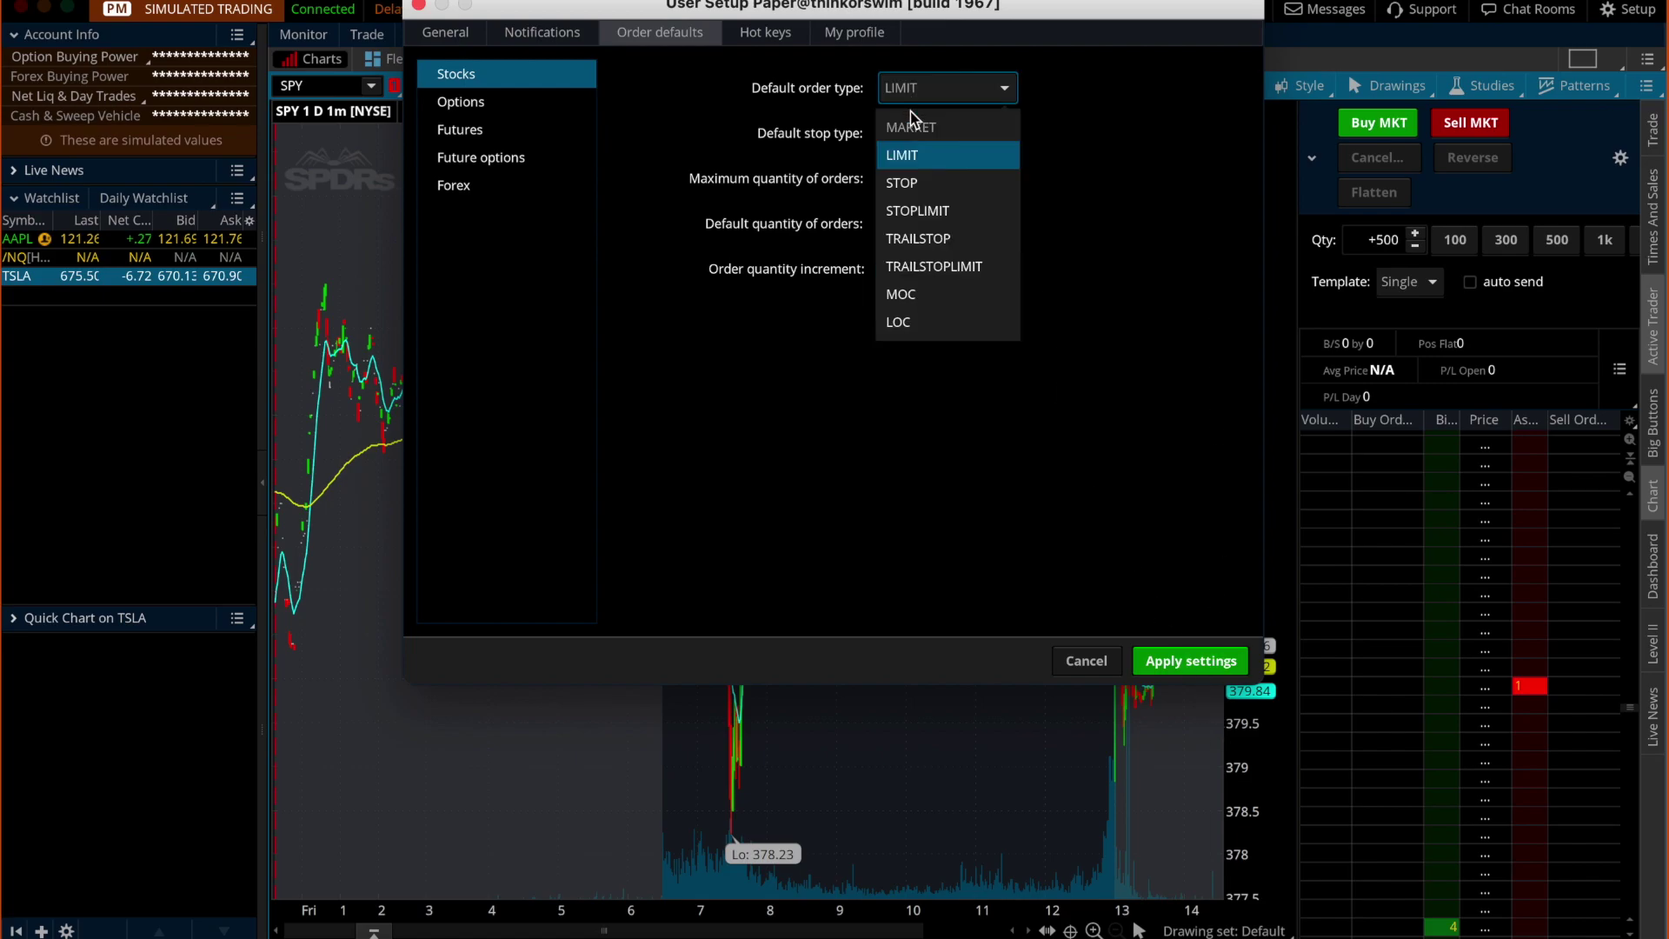
click(904, 157)
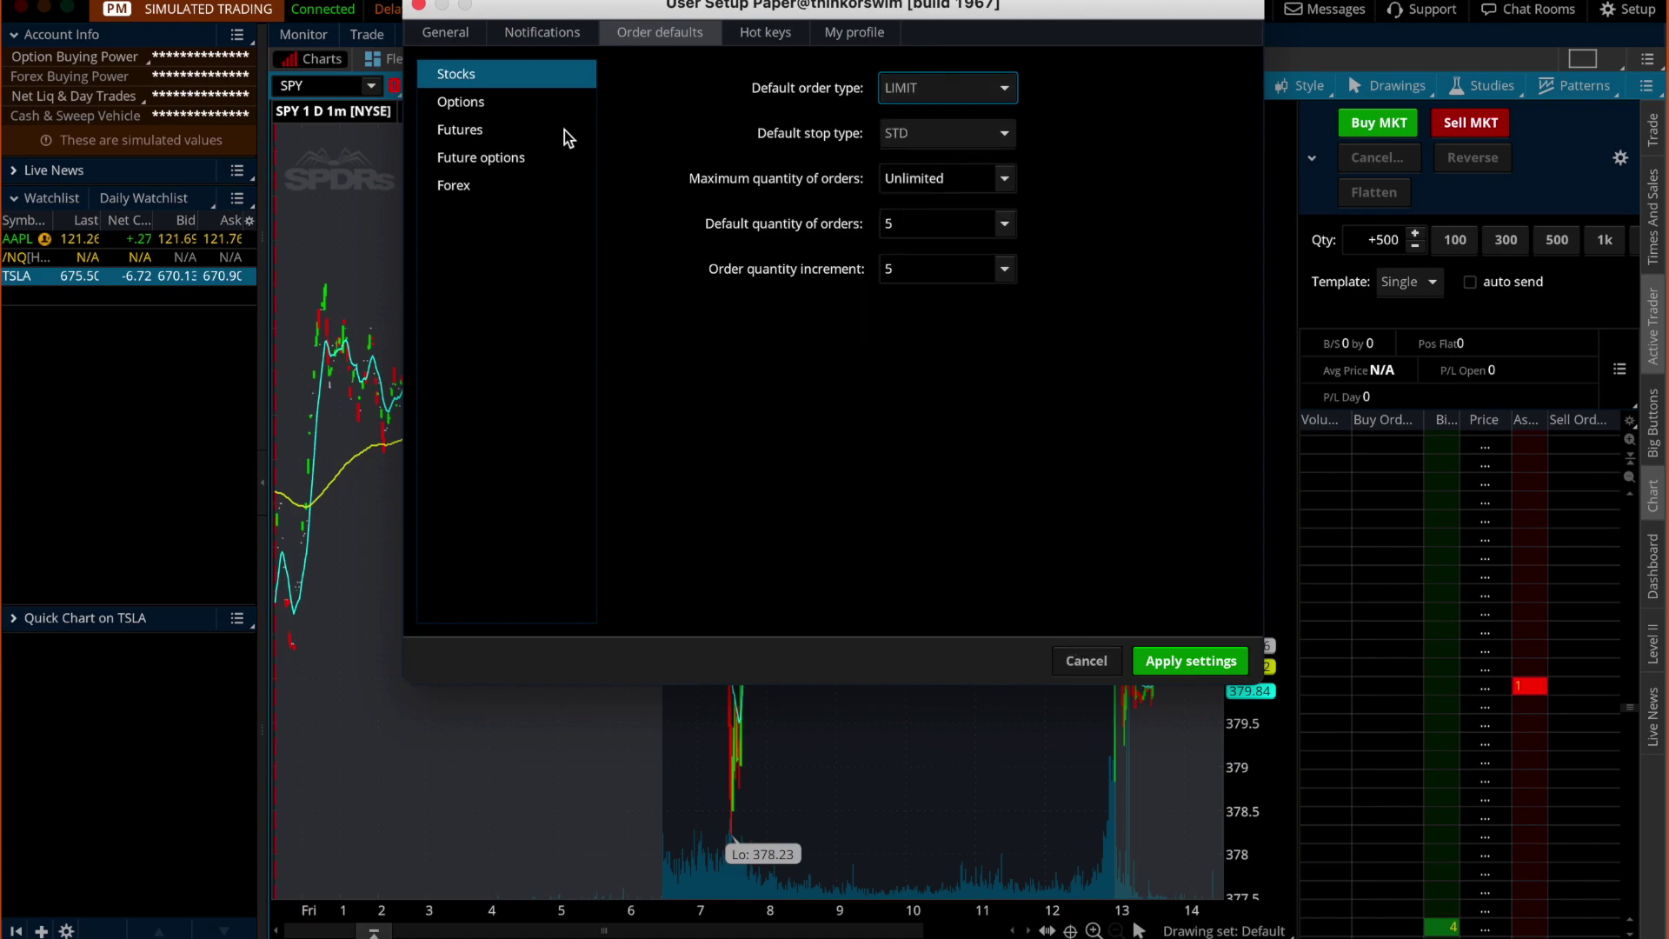
click(1191, 662)
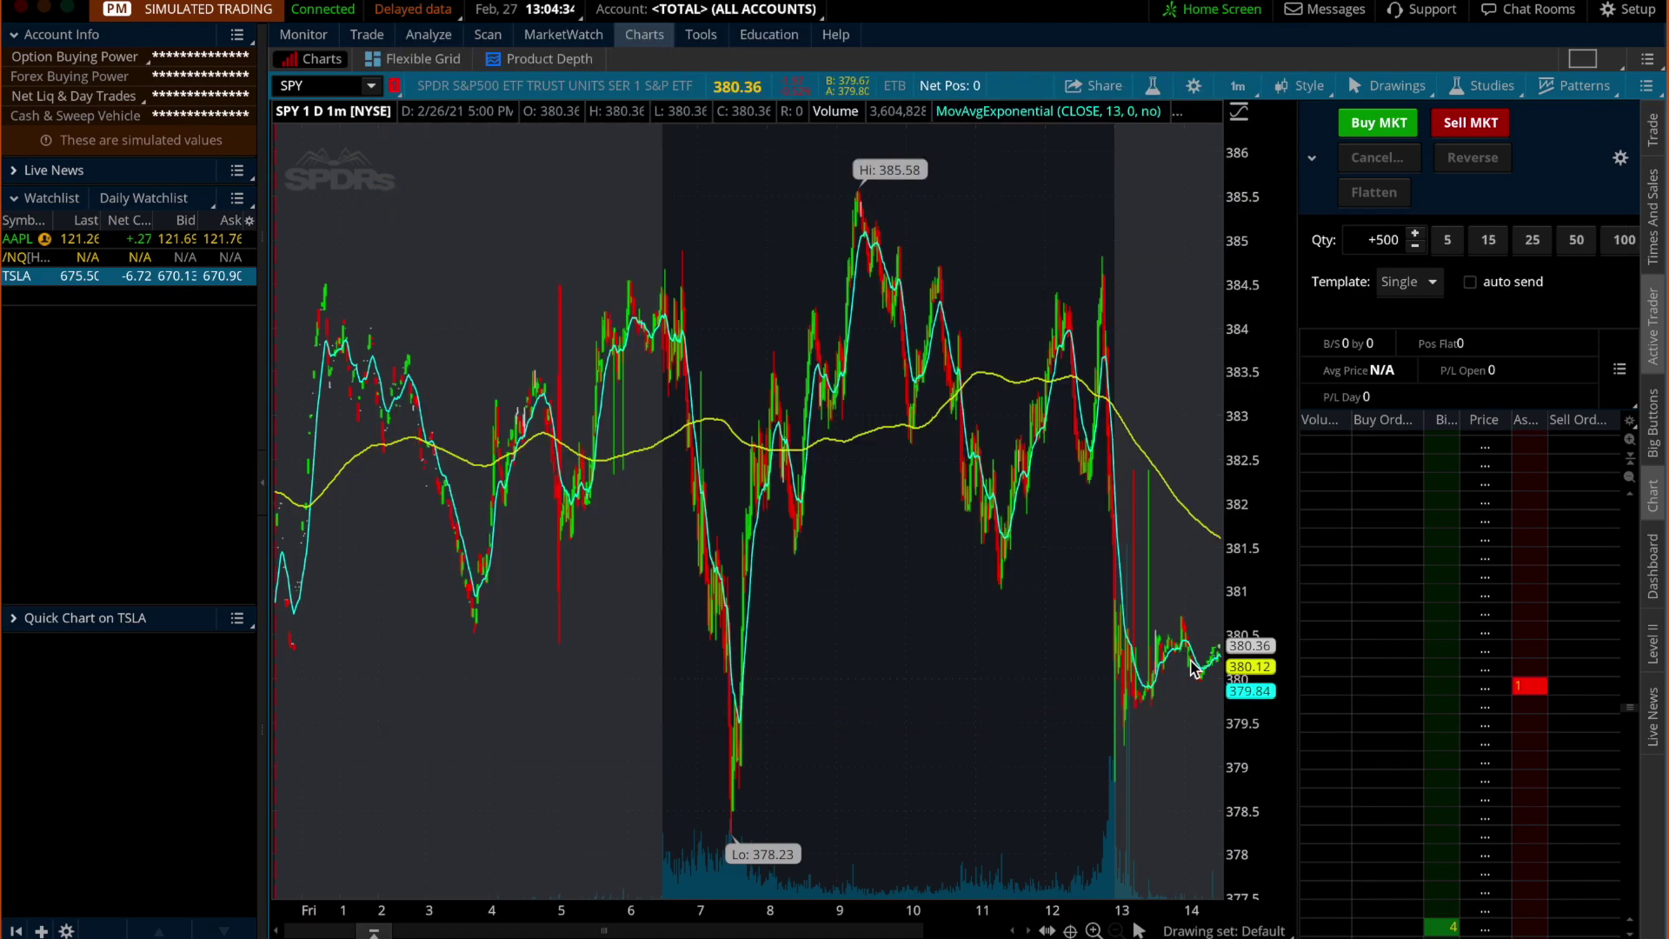
click(1450, 241)
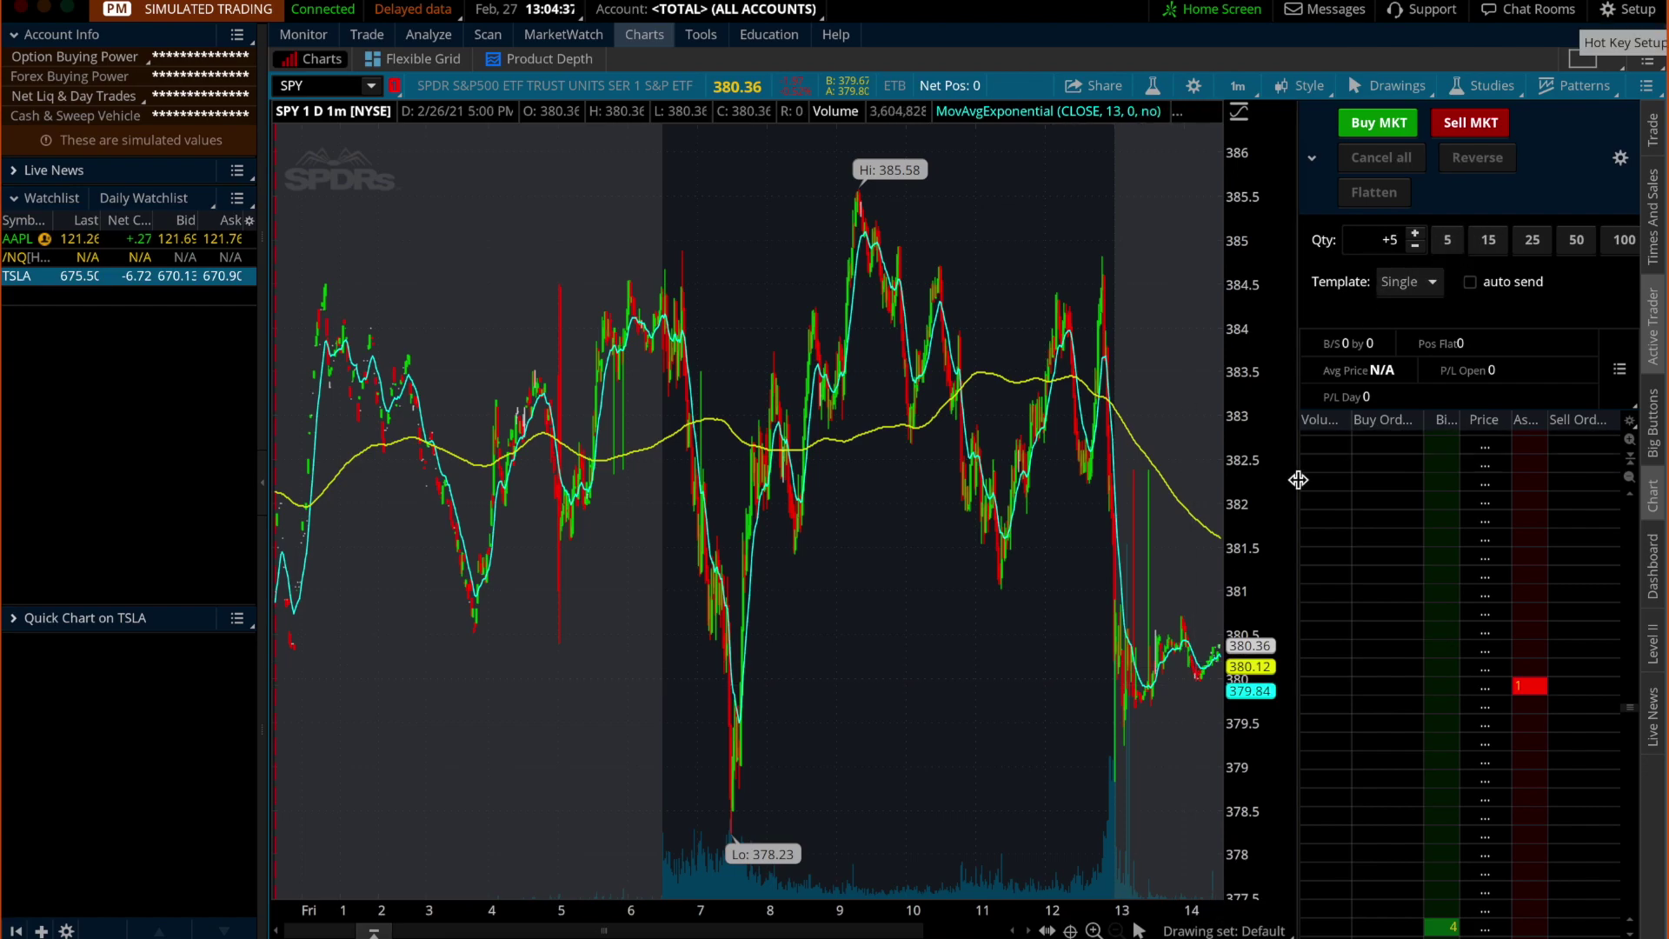
key(shift+b)
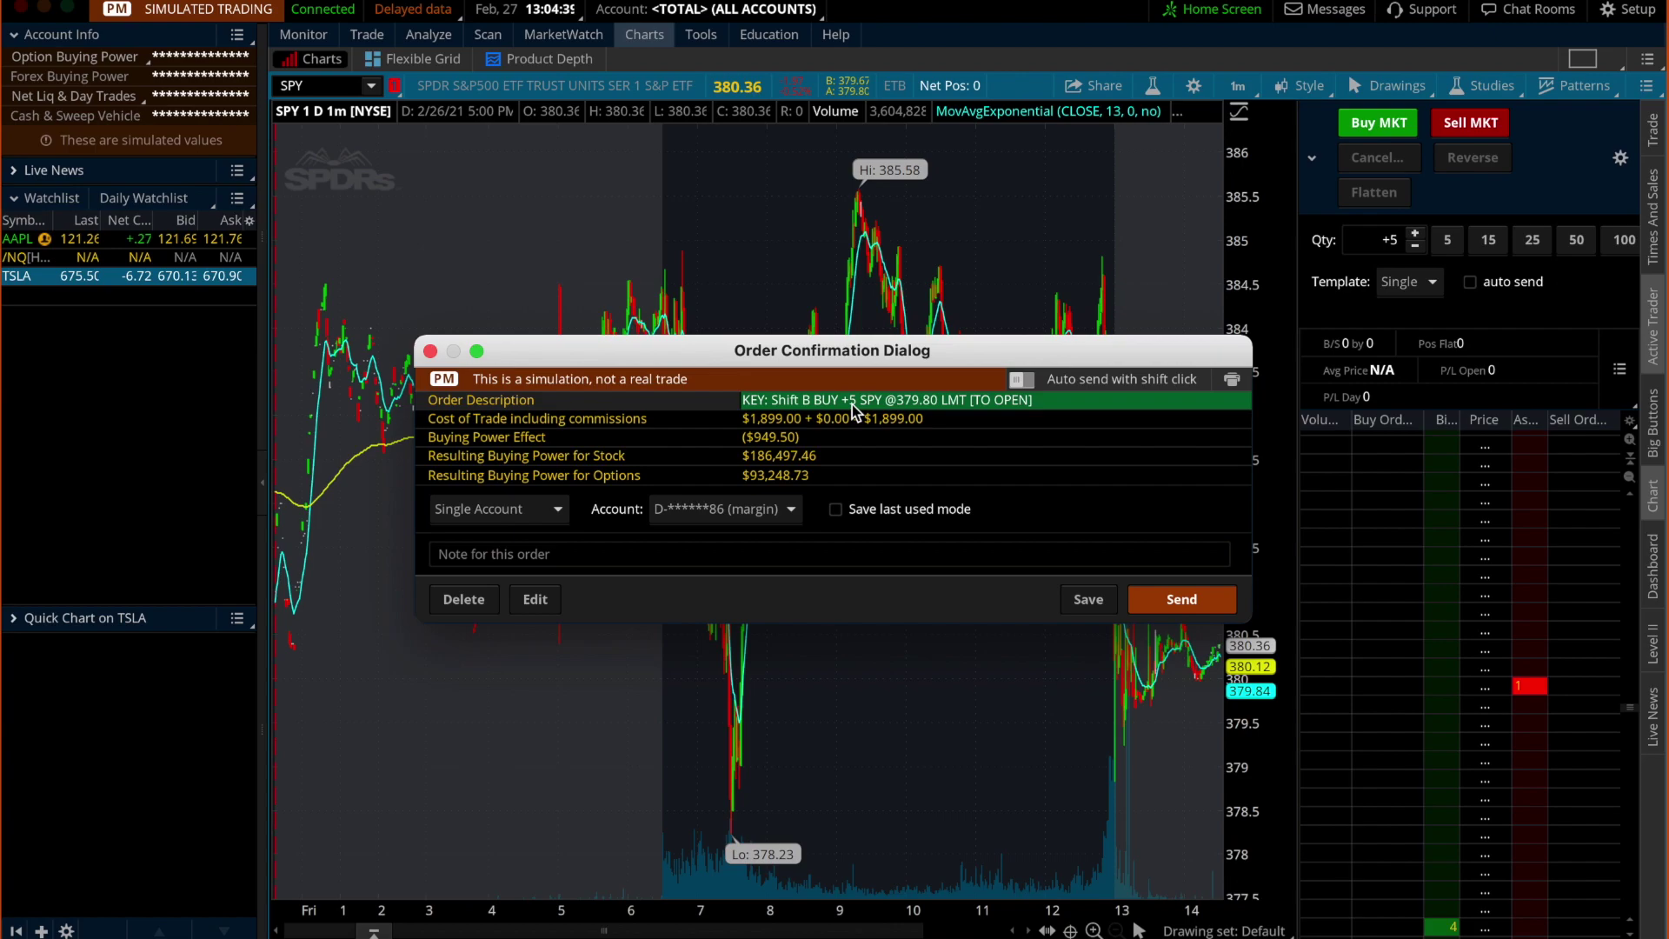
click(1155, 584)
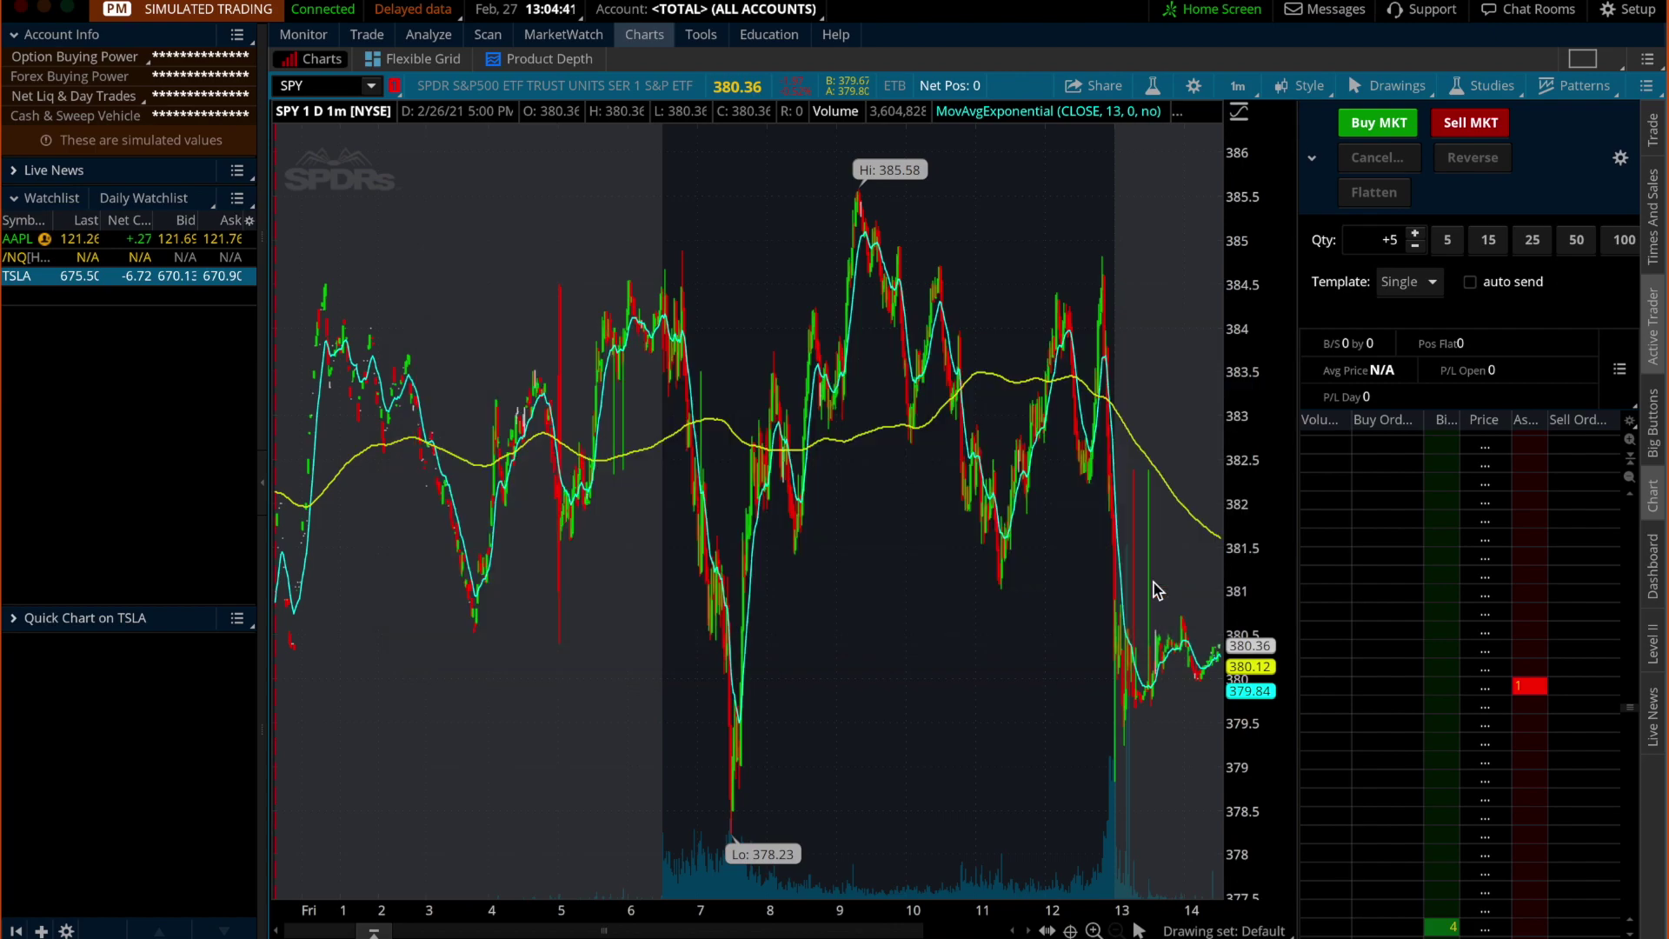
key(shift+b)
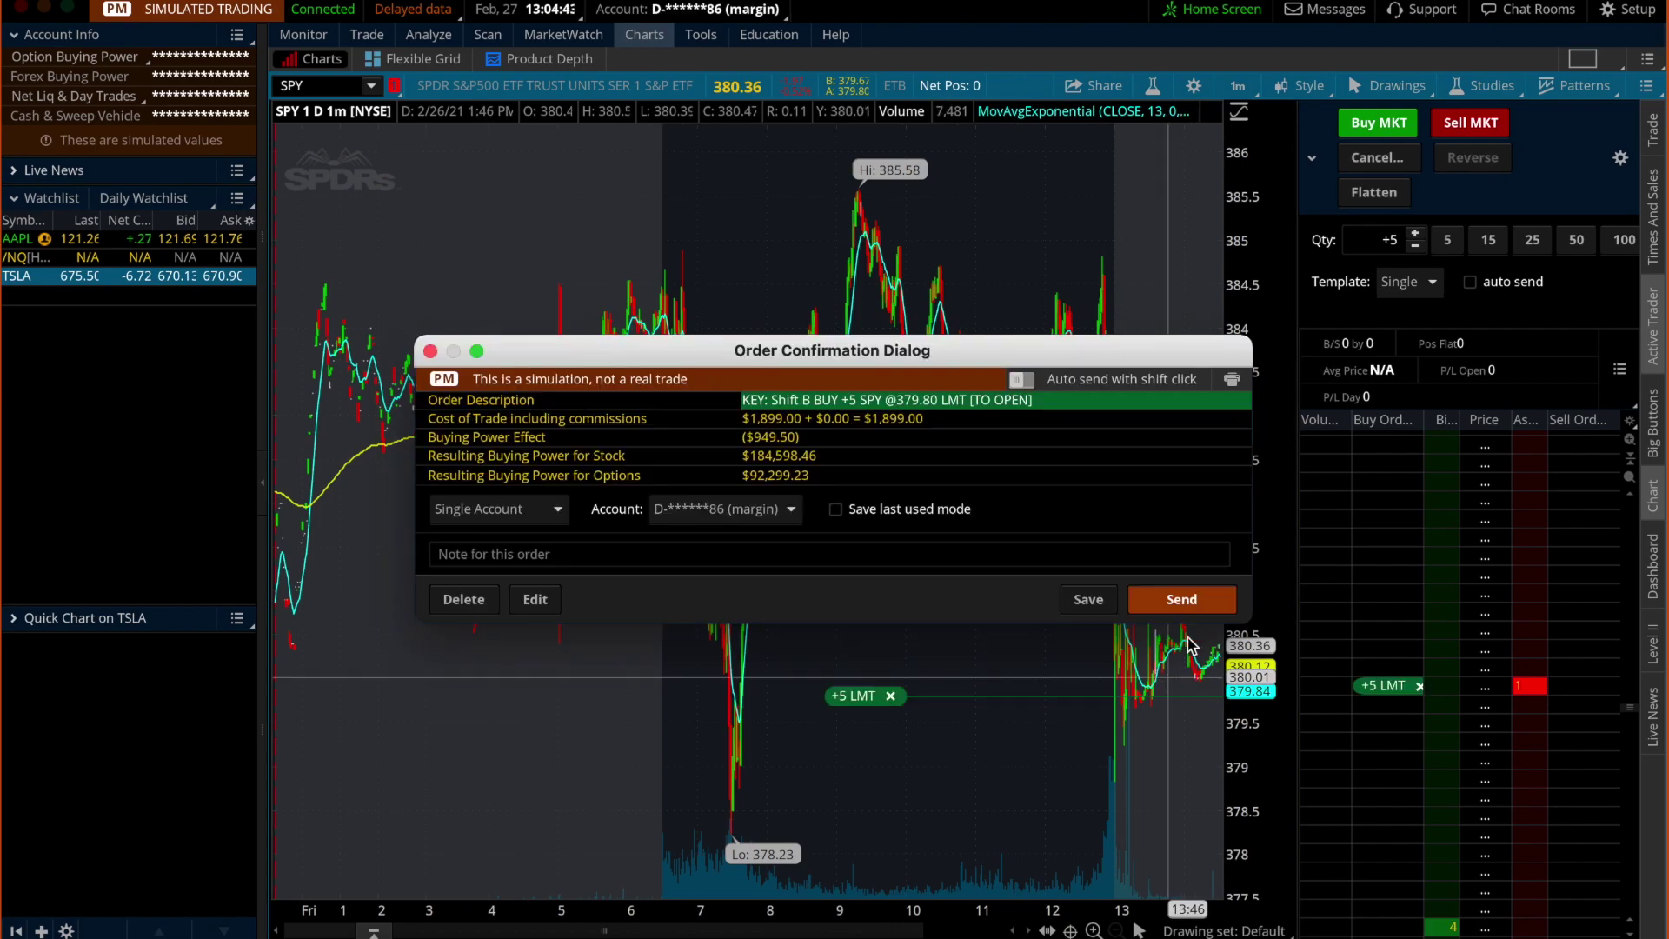
click(1188, 602)
key(shift+b)
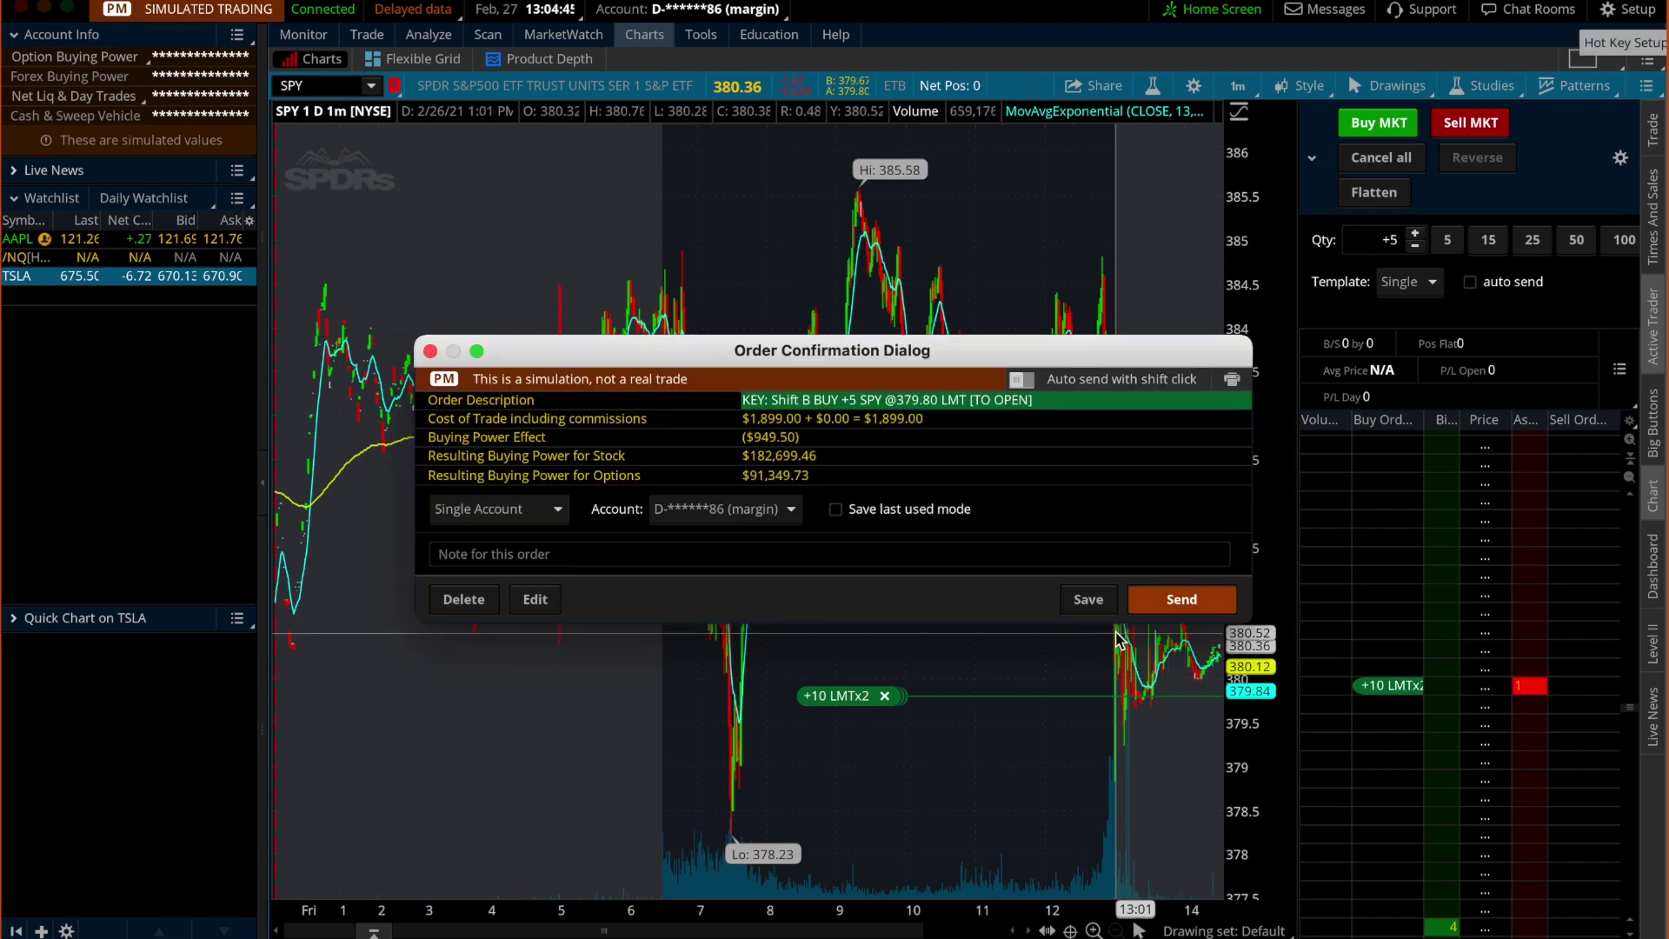
click(430, 351)
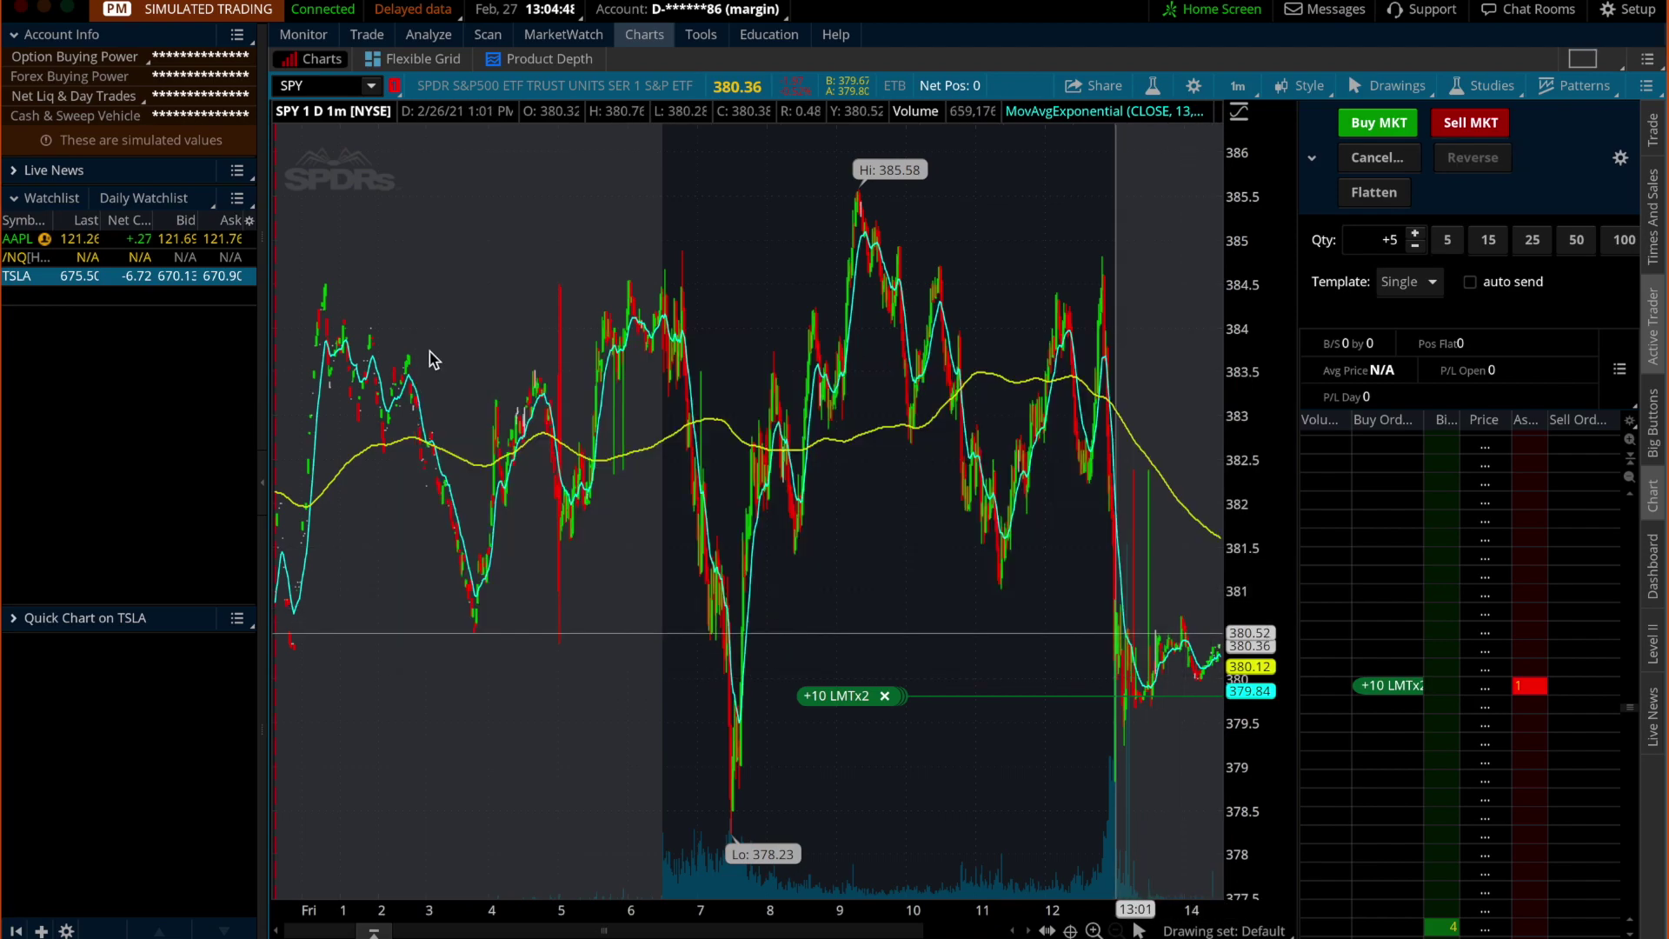
Enable auto send in Active Trader and cancel all three 5-share SPY limit buy orders shown on the chart
click(1478, 288)
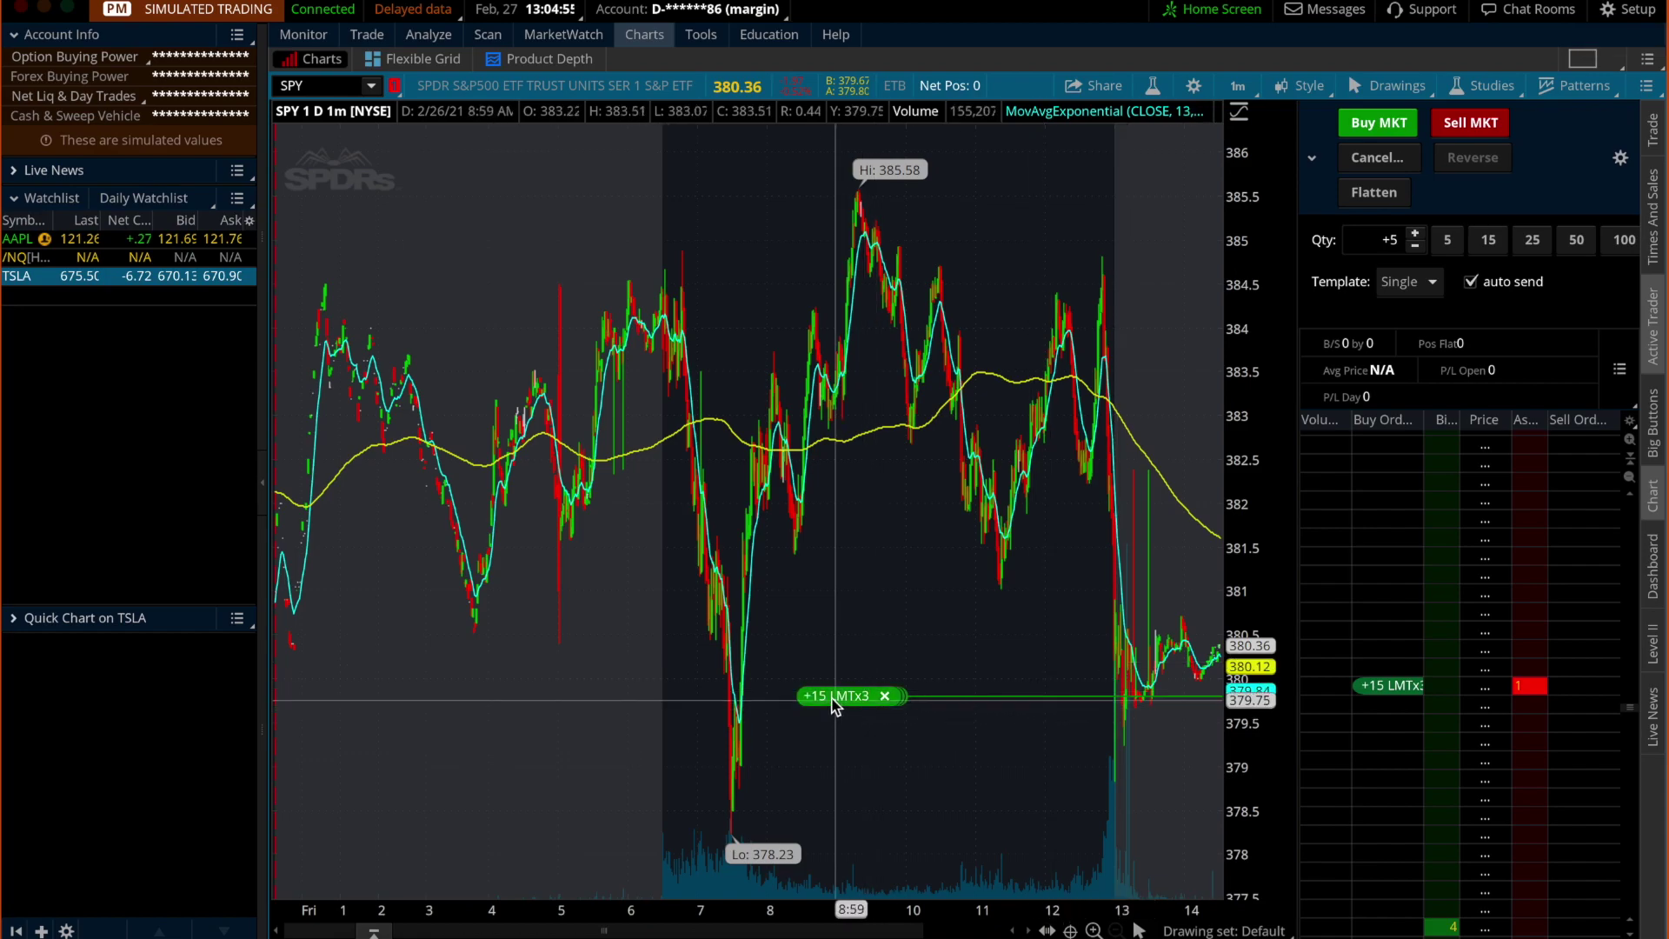
click(885, 695)
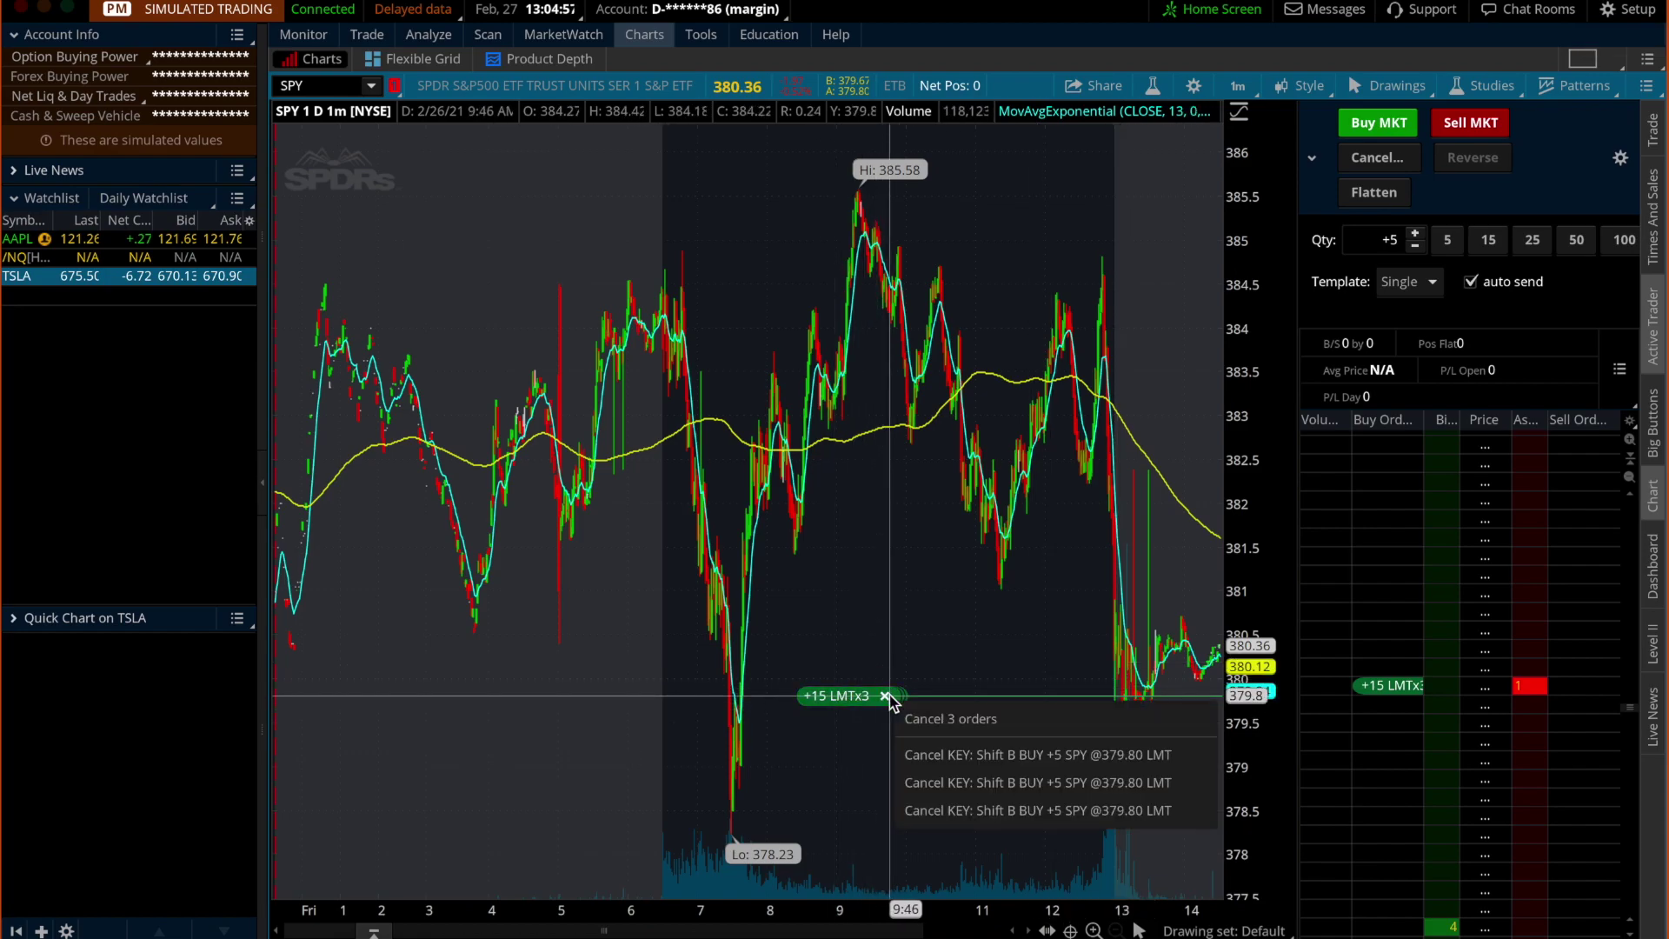
click(934, 711)
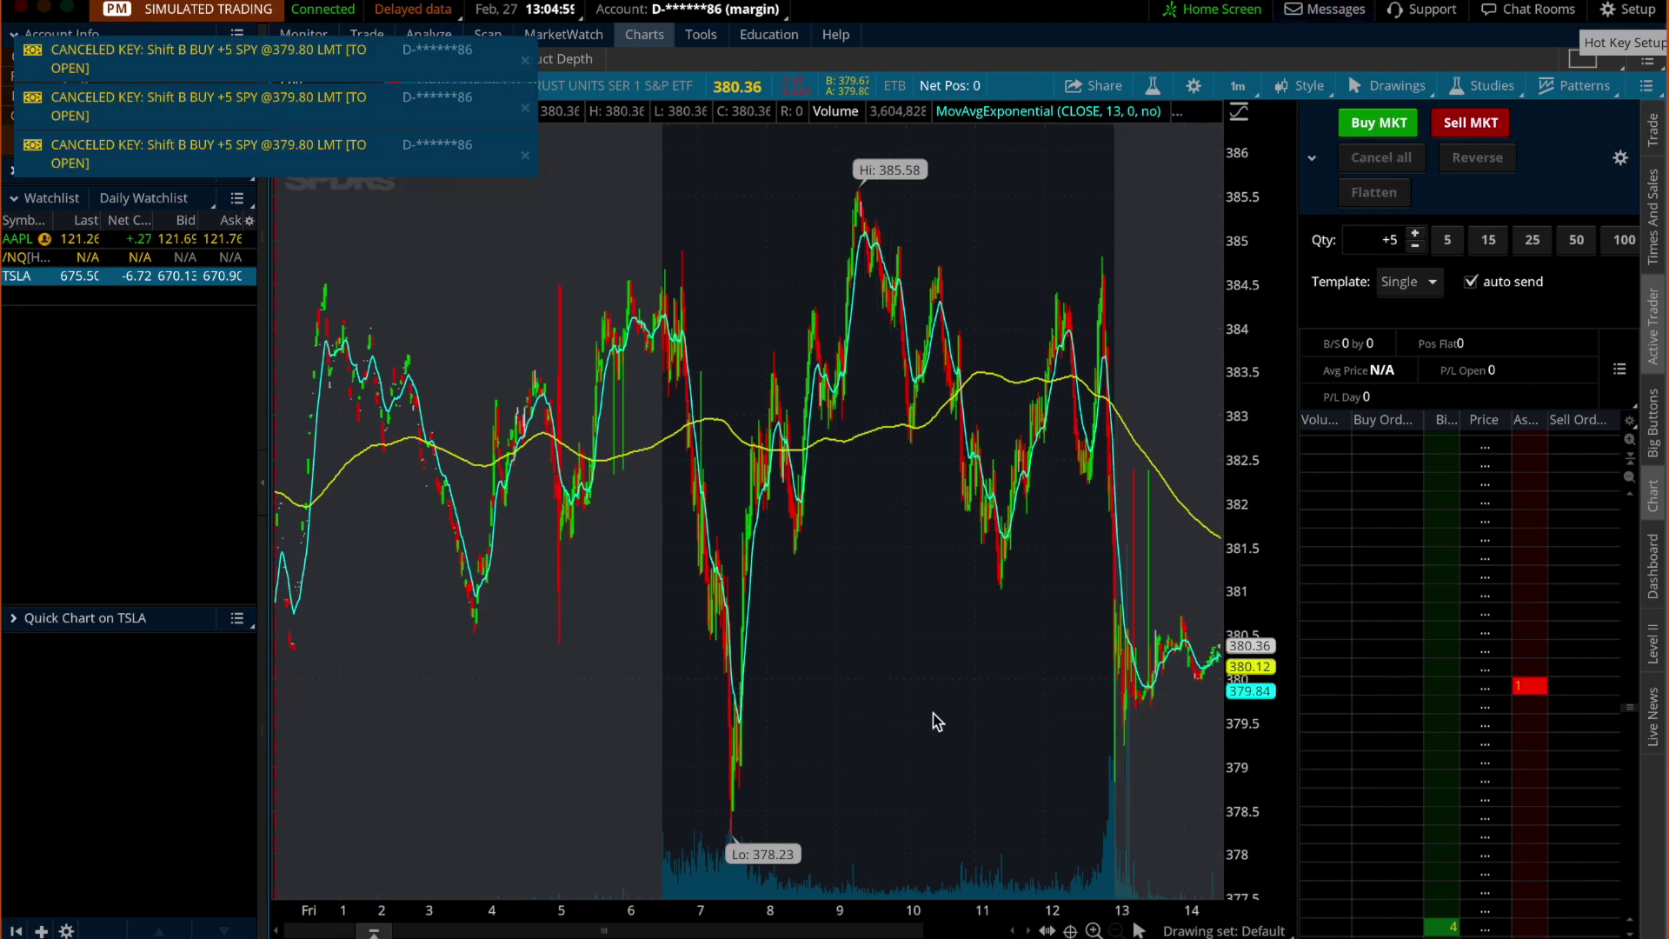
Send seventeen 5-share SPY buy limit orders with the buy hot key and cancel all of them from the chart
key(shift+b)
key(shift+b)
key(shift+b)
key(shift+b)
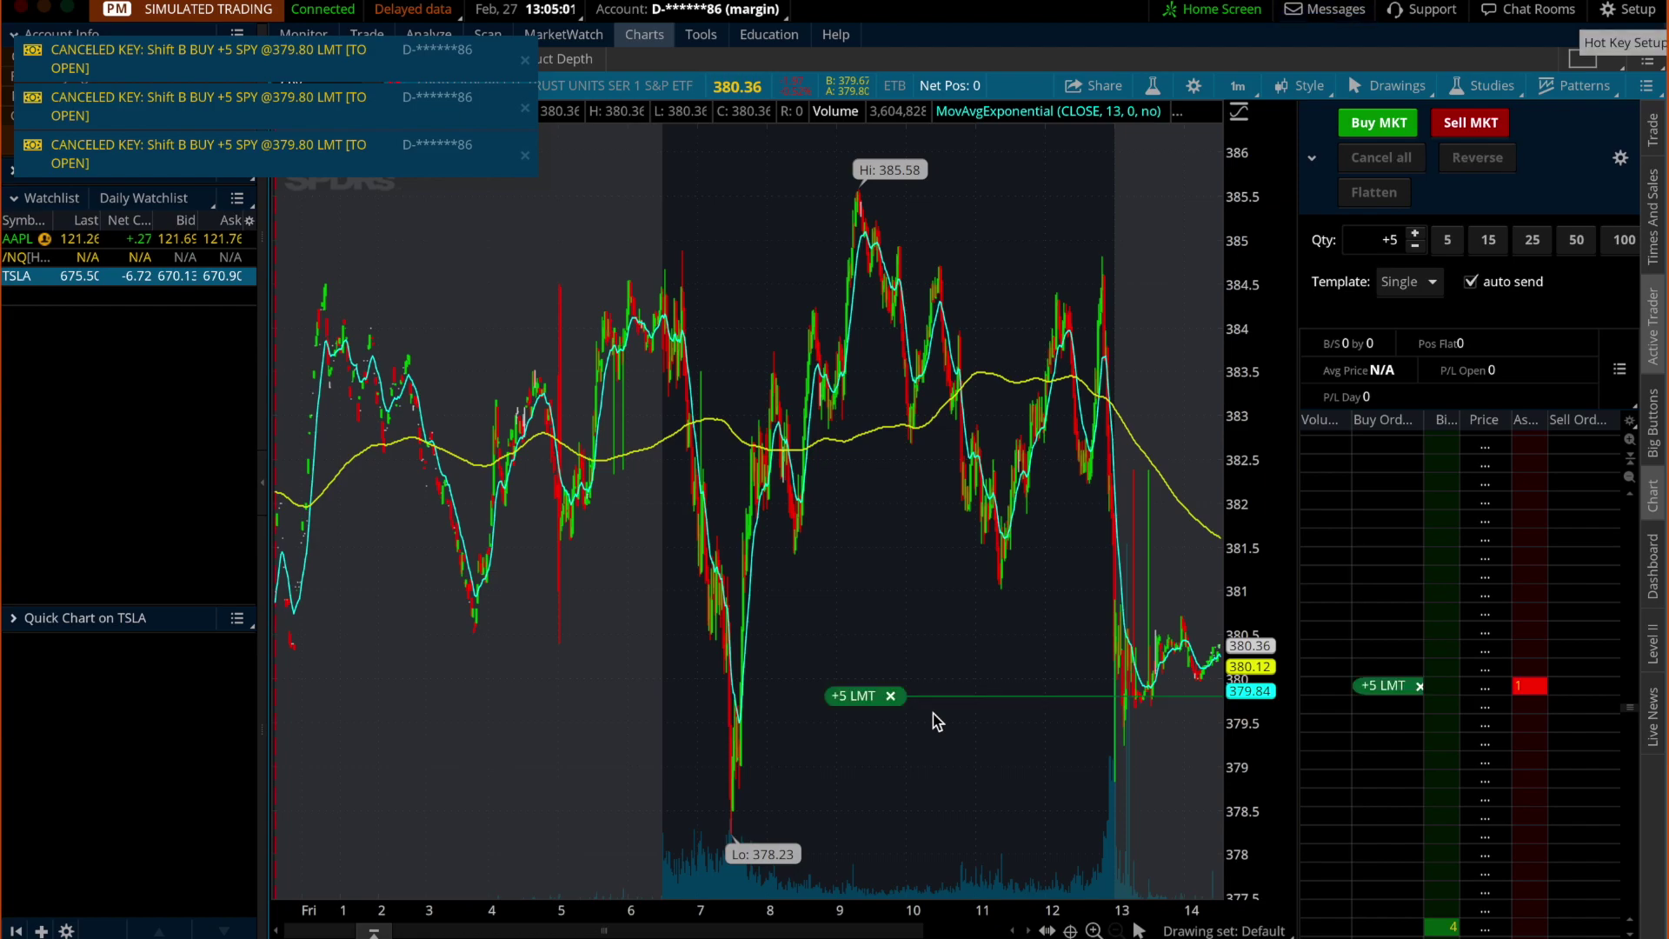
key(shift+b)
key(shift+b)
key(shift+b)
key(shift+b)
key(shift+b)
key(shift+b)
key(shift+b)
key(shift+b)
key(shift+b)
key(shift+b)
key(shift+b)
key(shift+b)
key(shift+b)
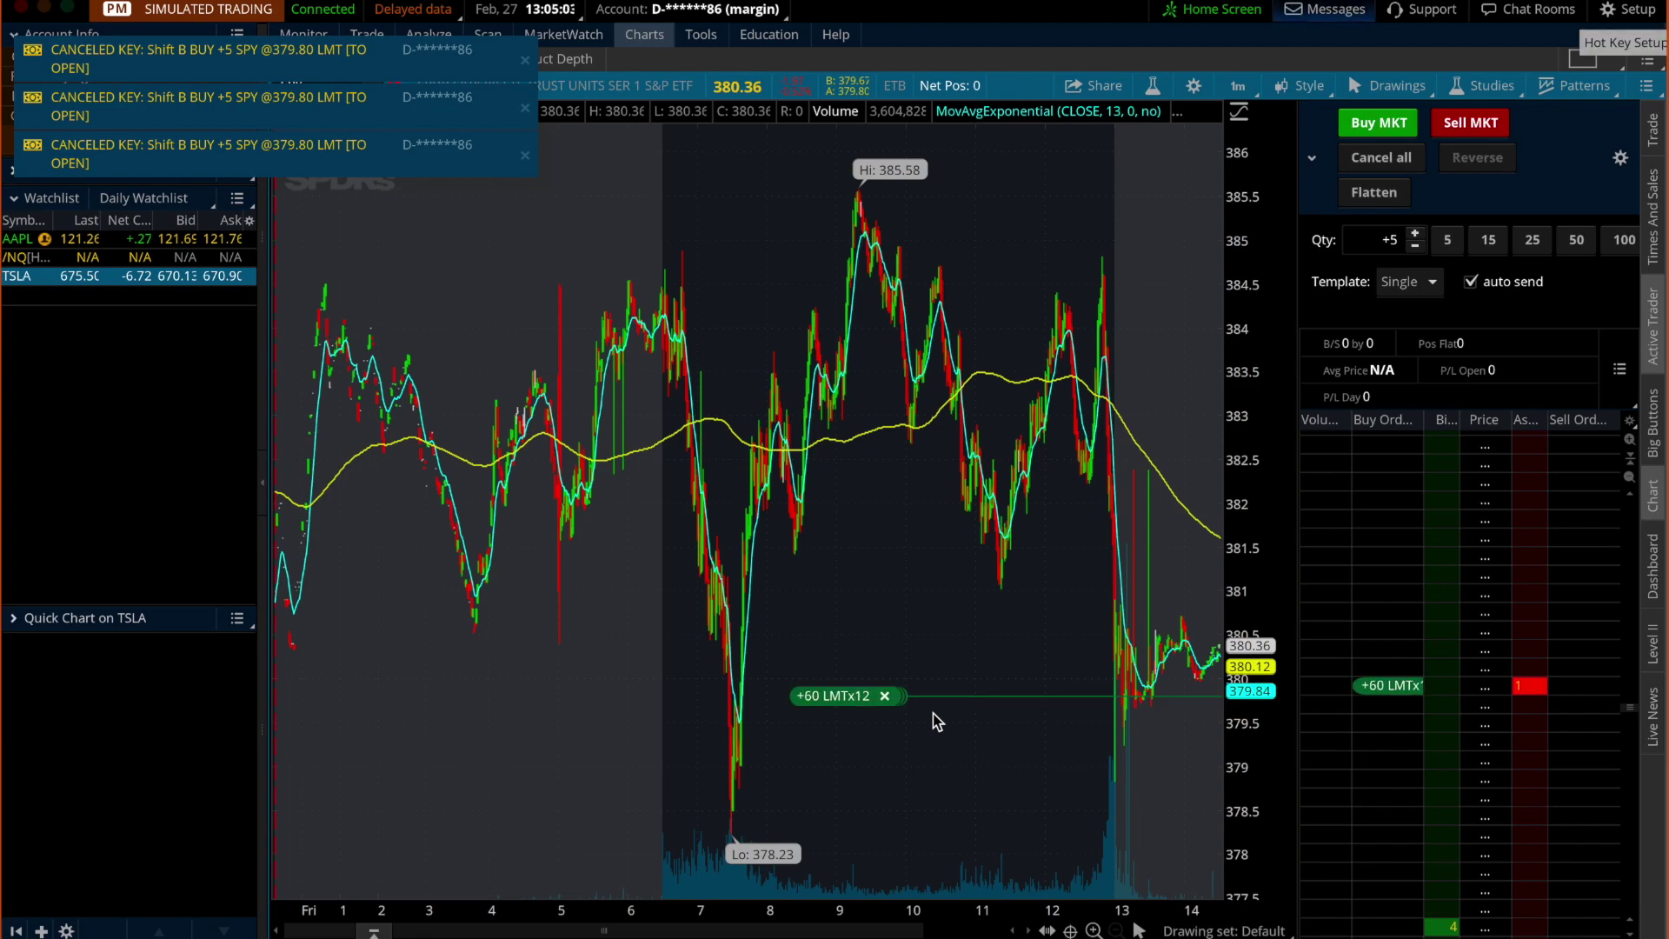
click(885, 696)
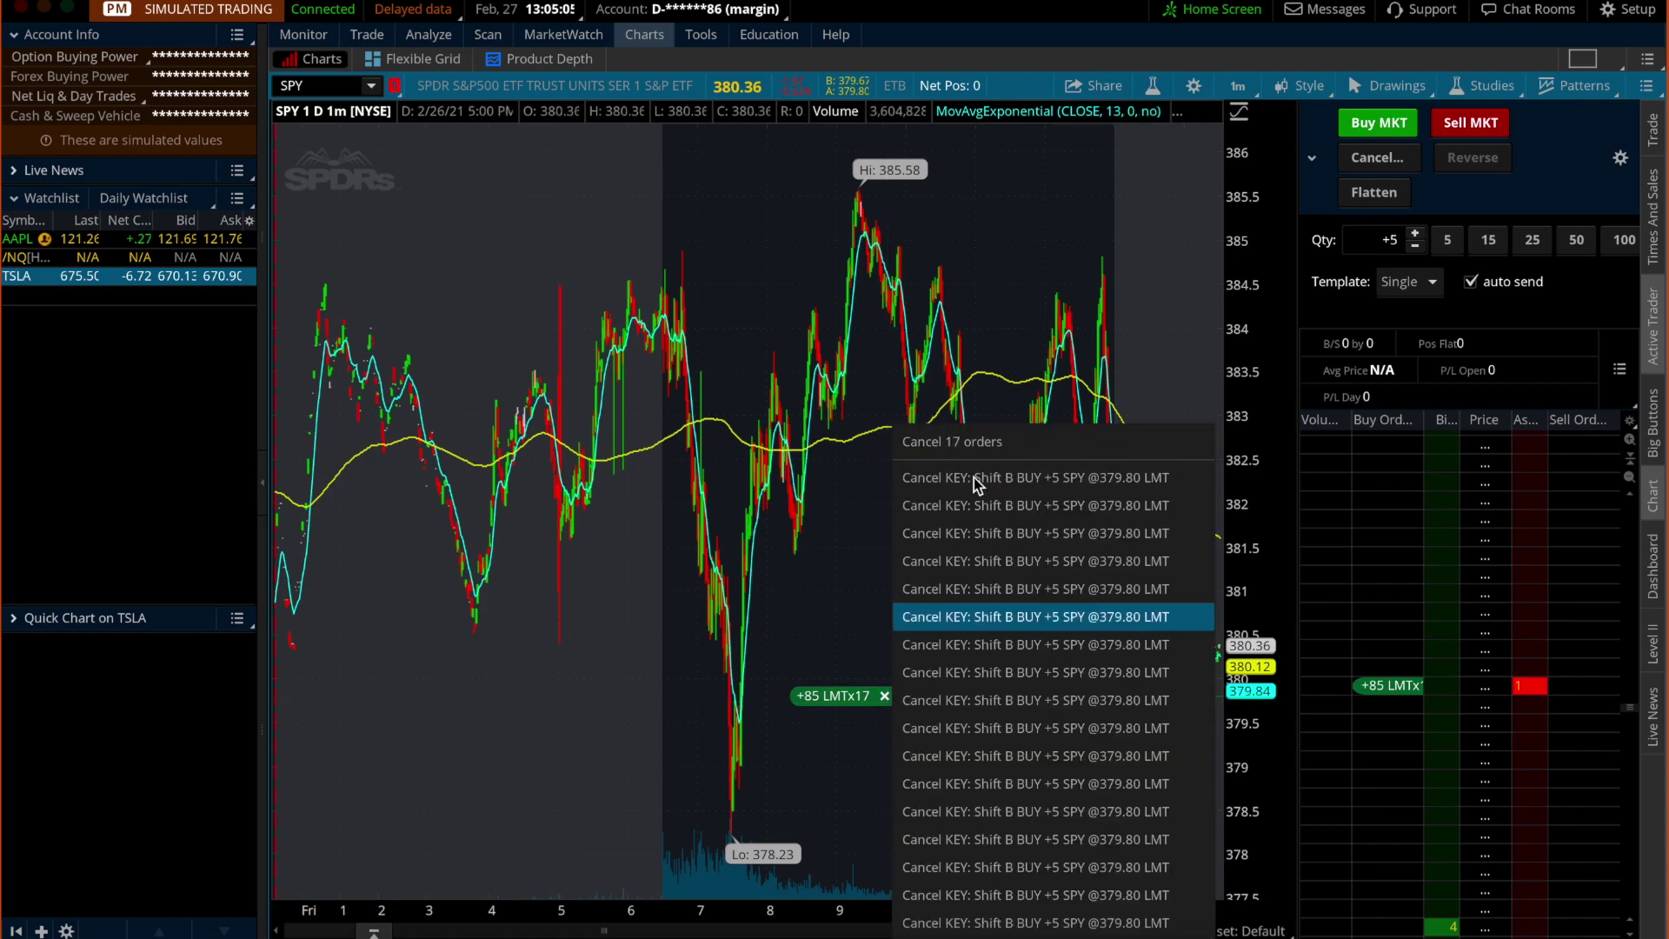
click(961, 445)
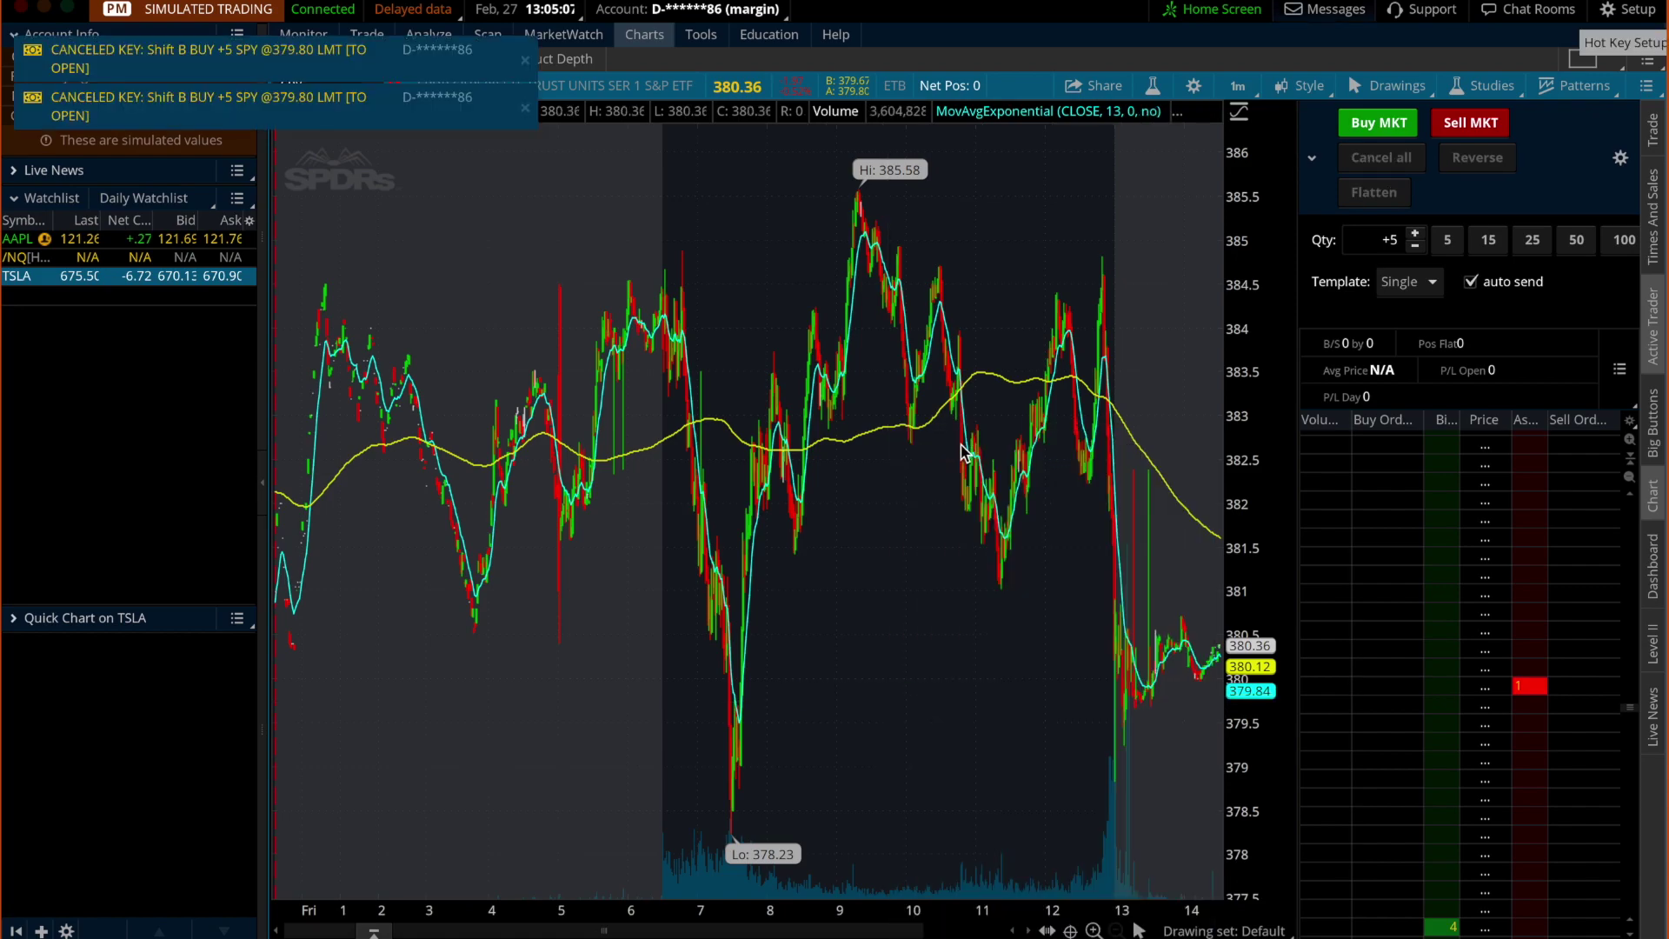
Send seven 5-share SPY sell limit orders with the sell hot key and cancel all of them from the chart
key(shift+s)
key(shift+s)
key(shift+s)
key(shift+s)
key(shift+s)
key(shift+s)
key(shift+s)
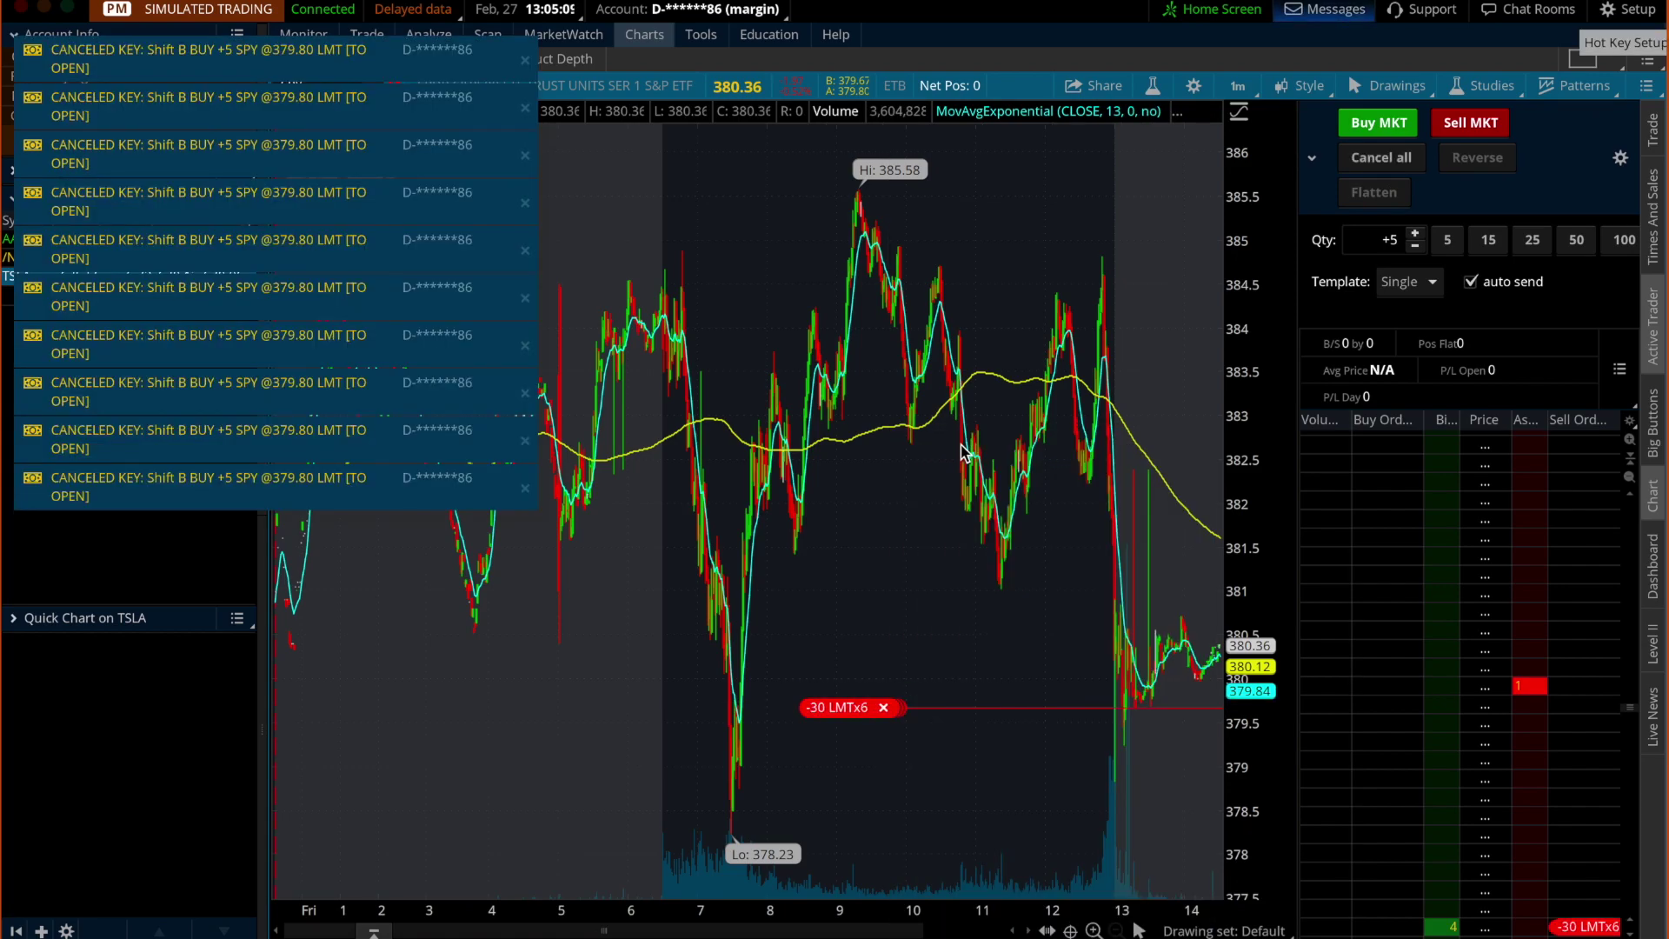
click(884, 708)
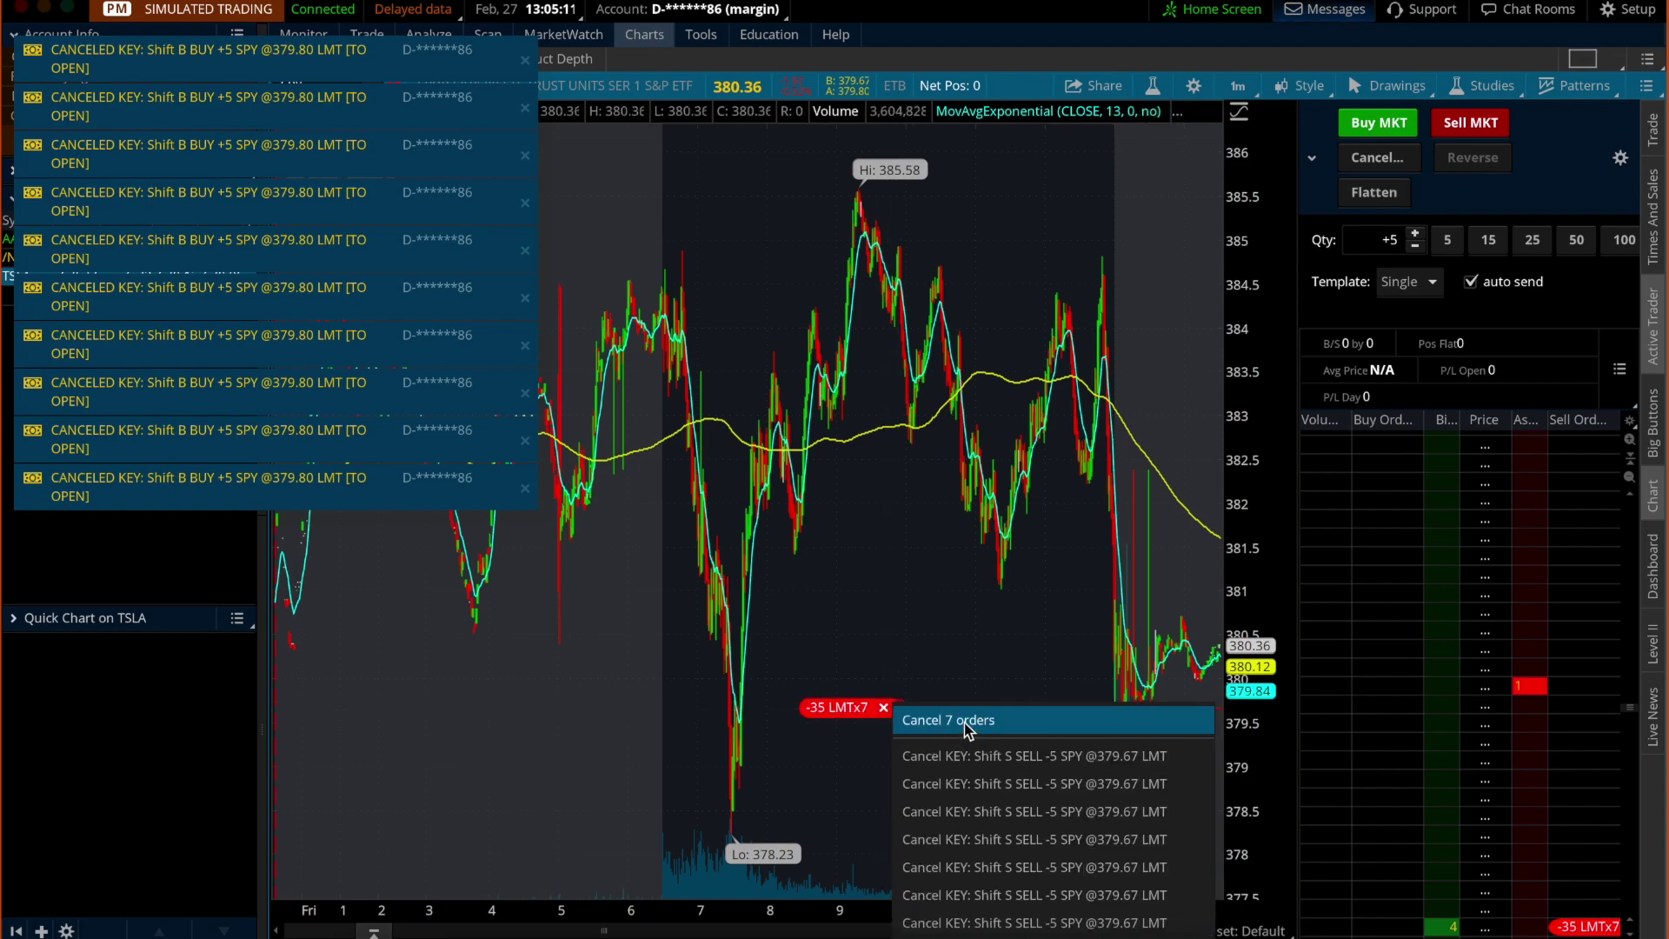
click(960, 720)
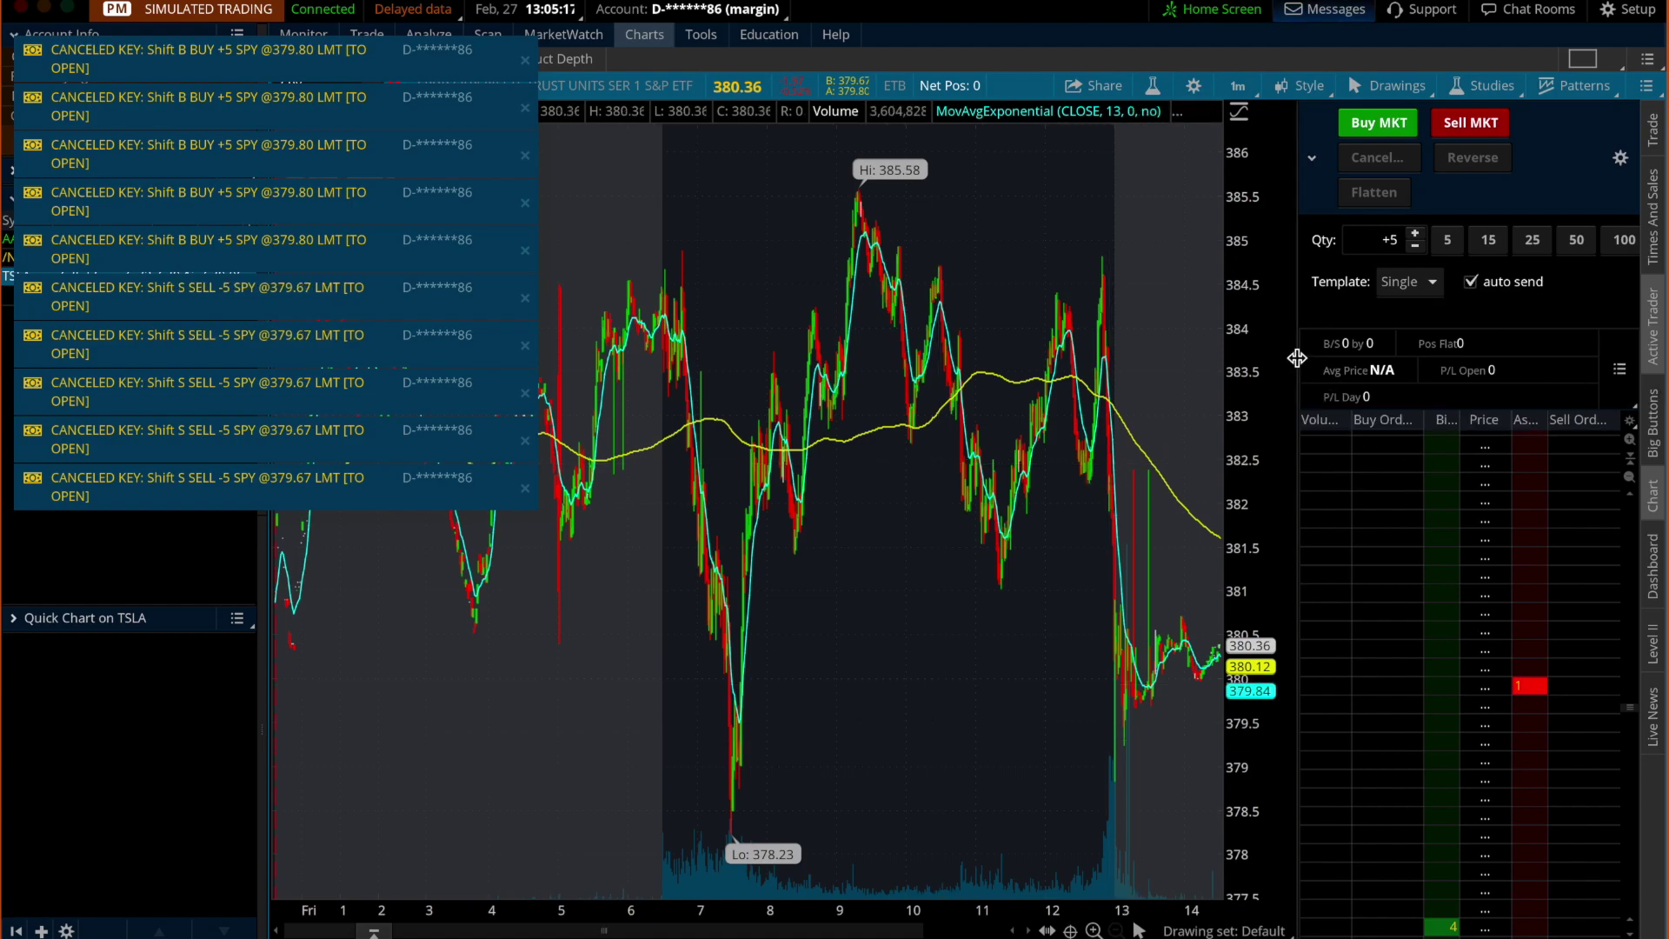
Narrow the Active Trader area to widen the SPY chart, and set the order quantity to 0
drag(1300, 357, 1564, 343)
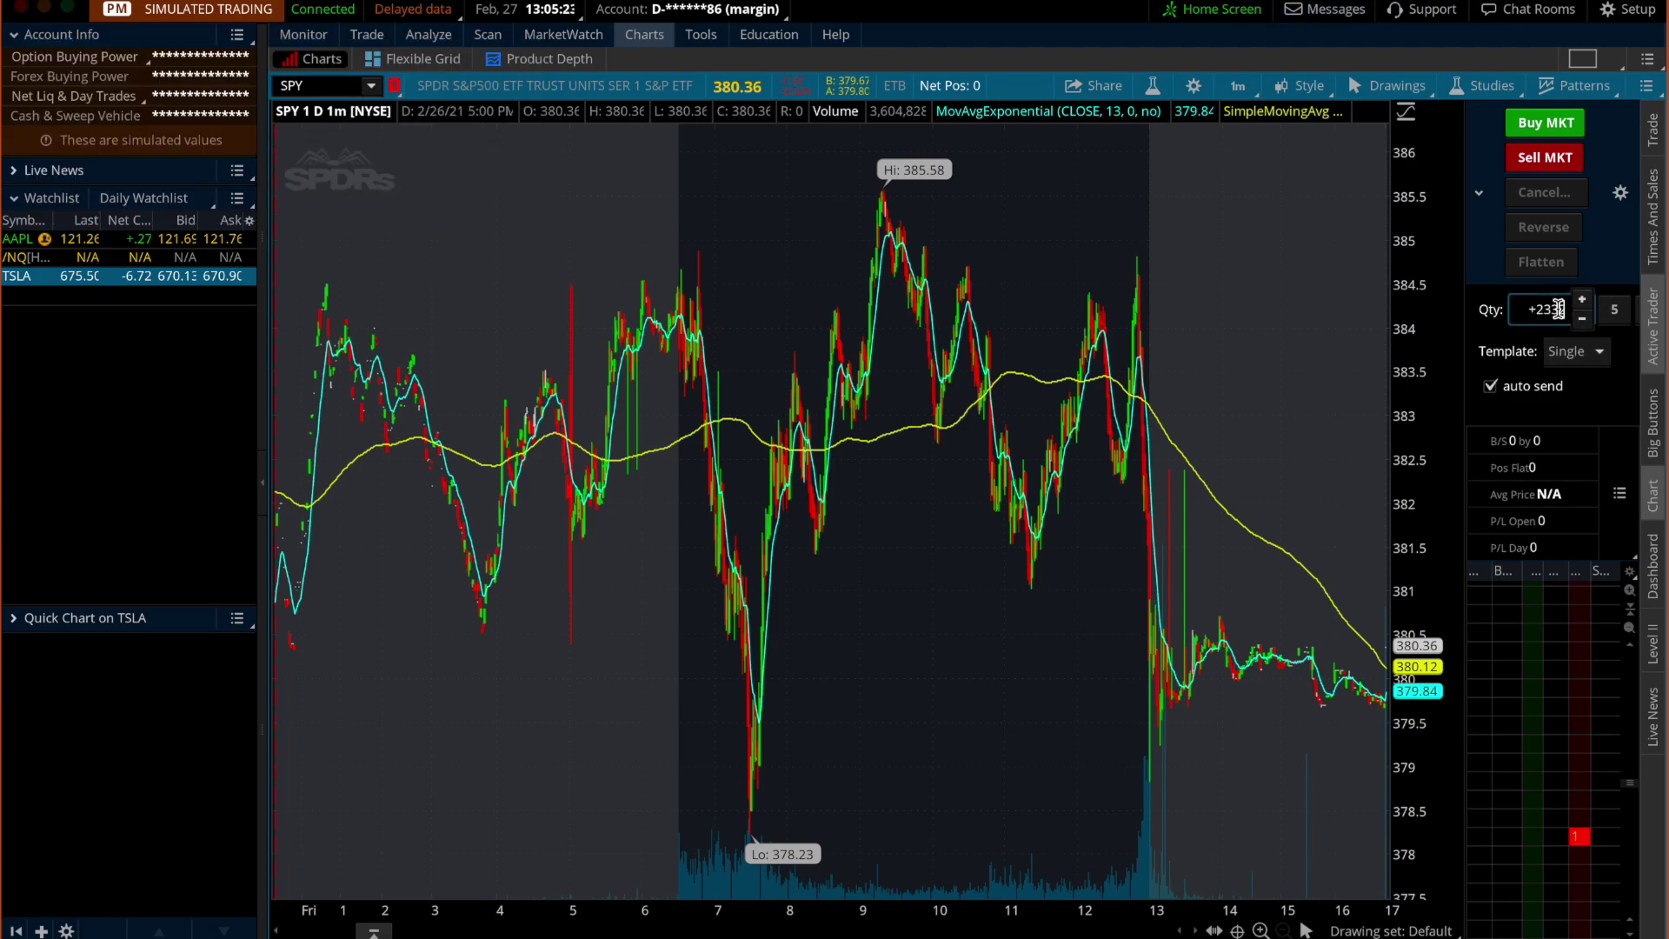
click(1540, 386)
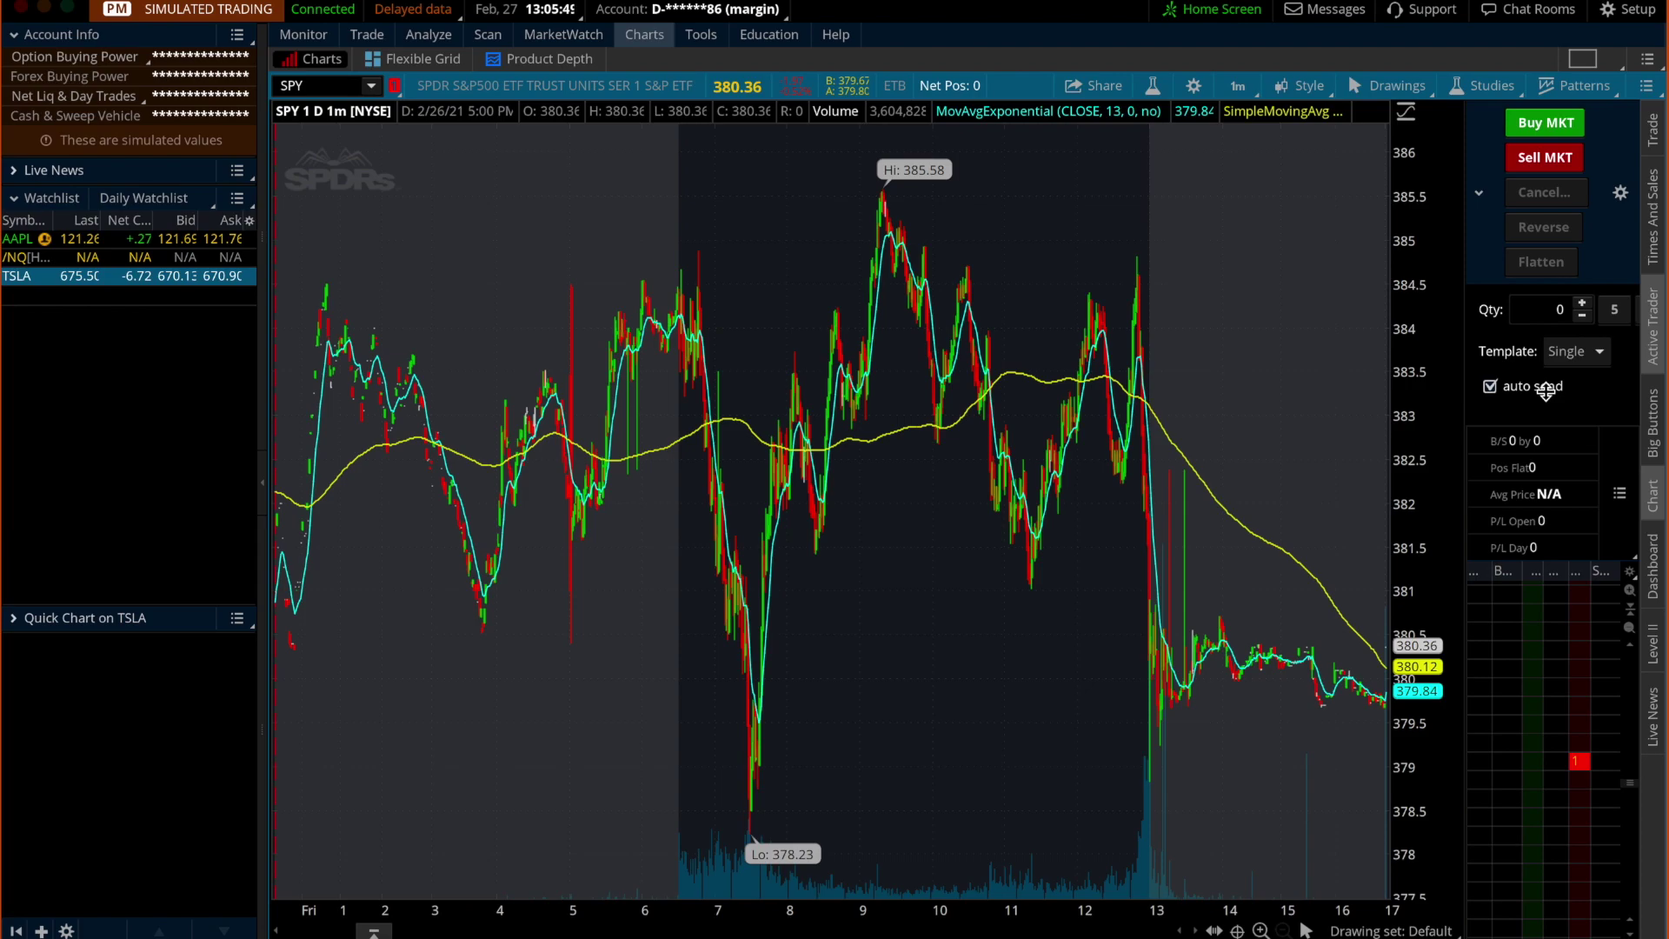
Display the MarketWatch heat map covering all watchlists
click(563, 34)
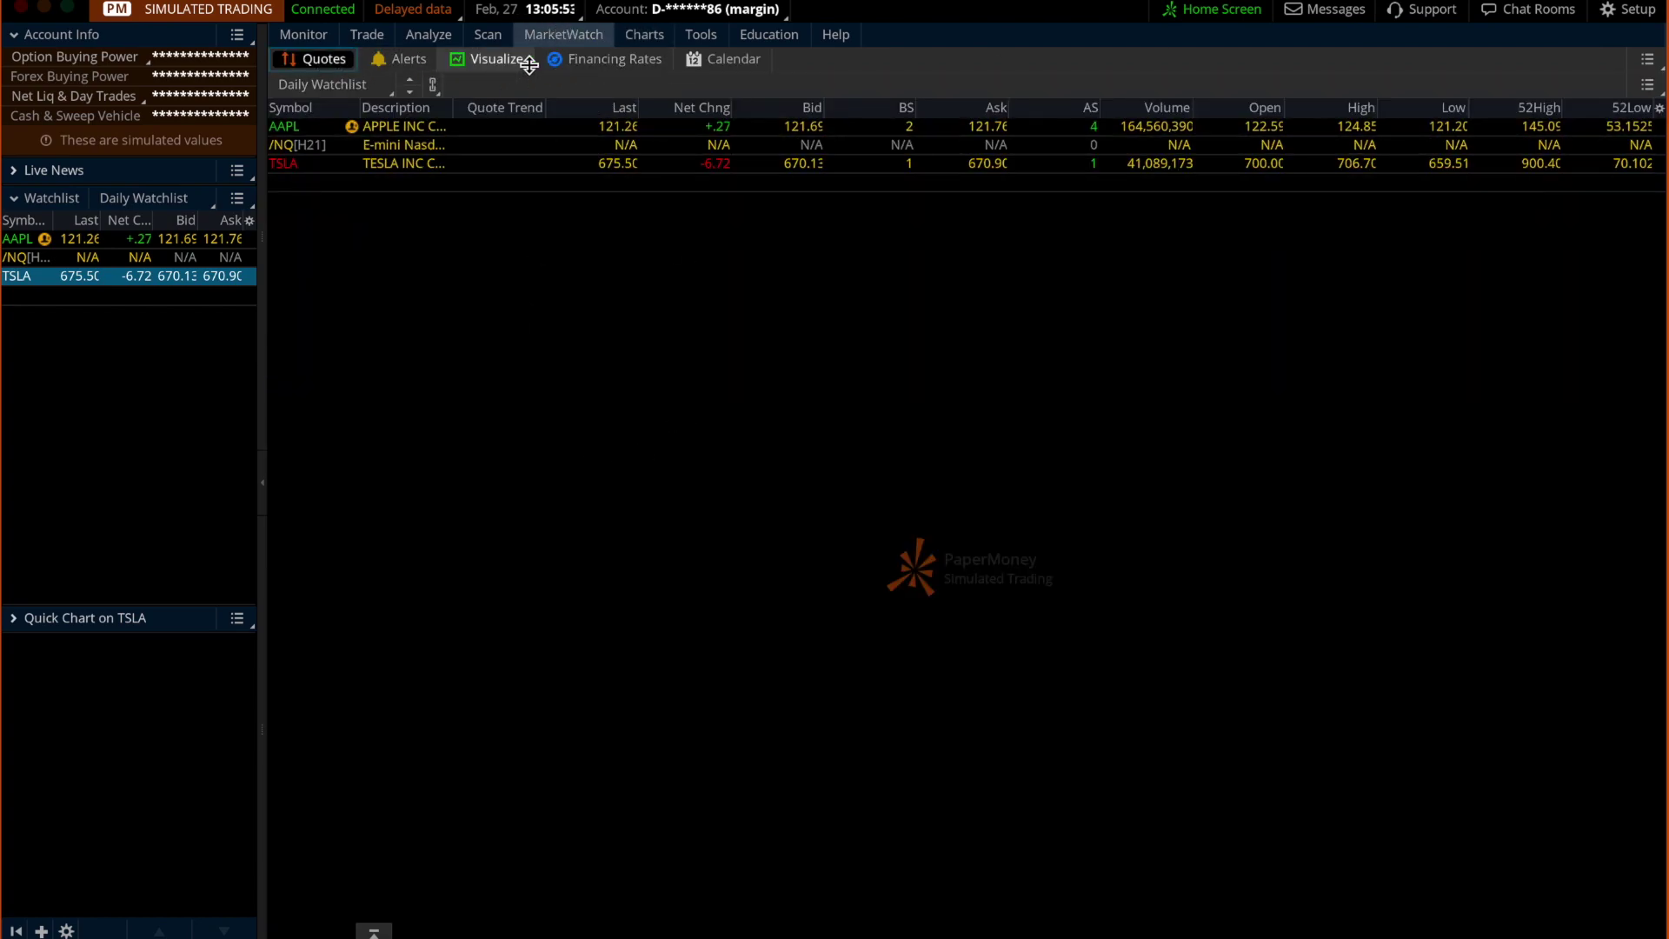
click(499, 61)
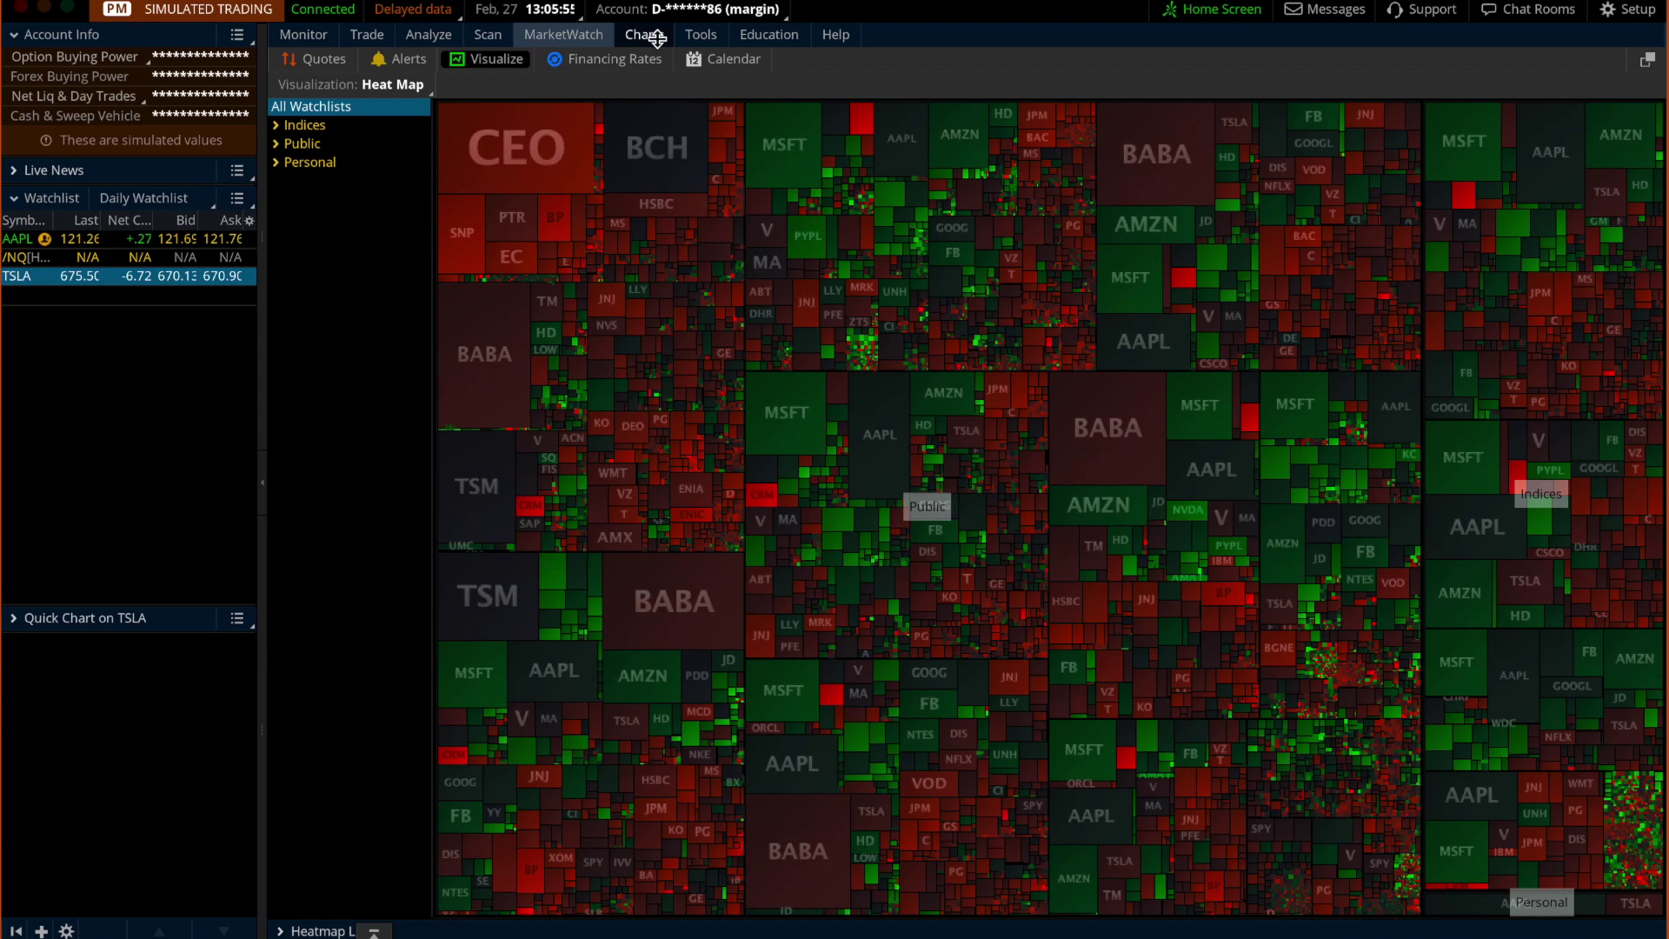
click(643, 35)
click(602, 34)
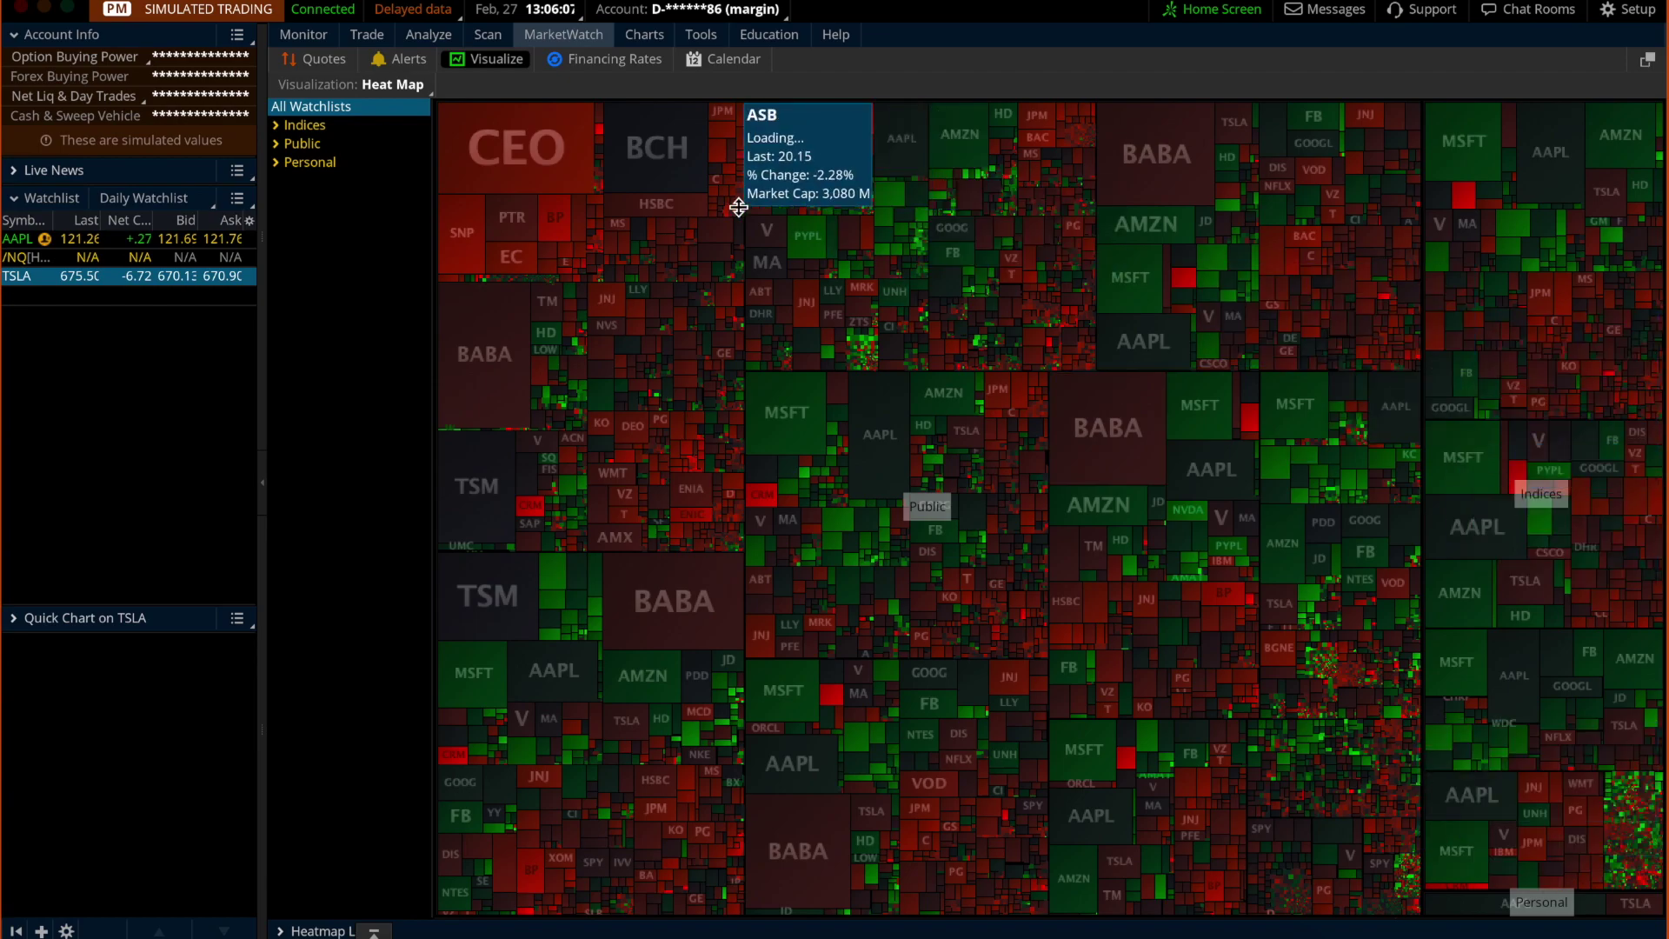
Show the heat map for the Indices group and look through the watchlists under Indices, Public and Personal
click(306, 127)
click(276, 125)
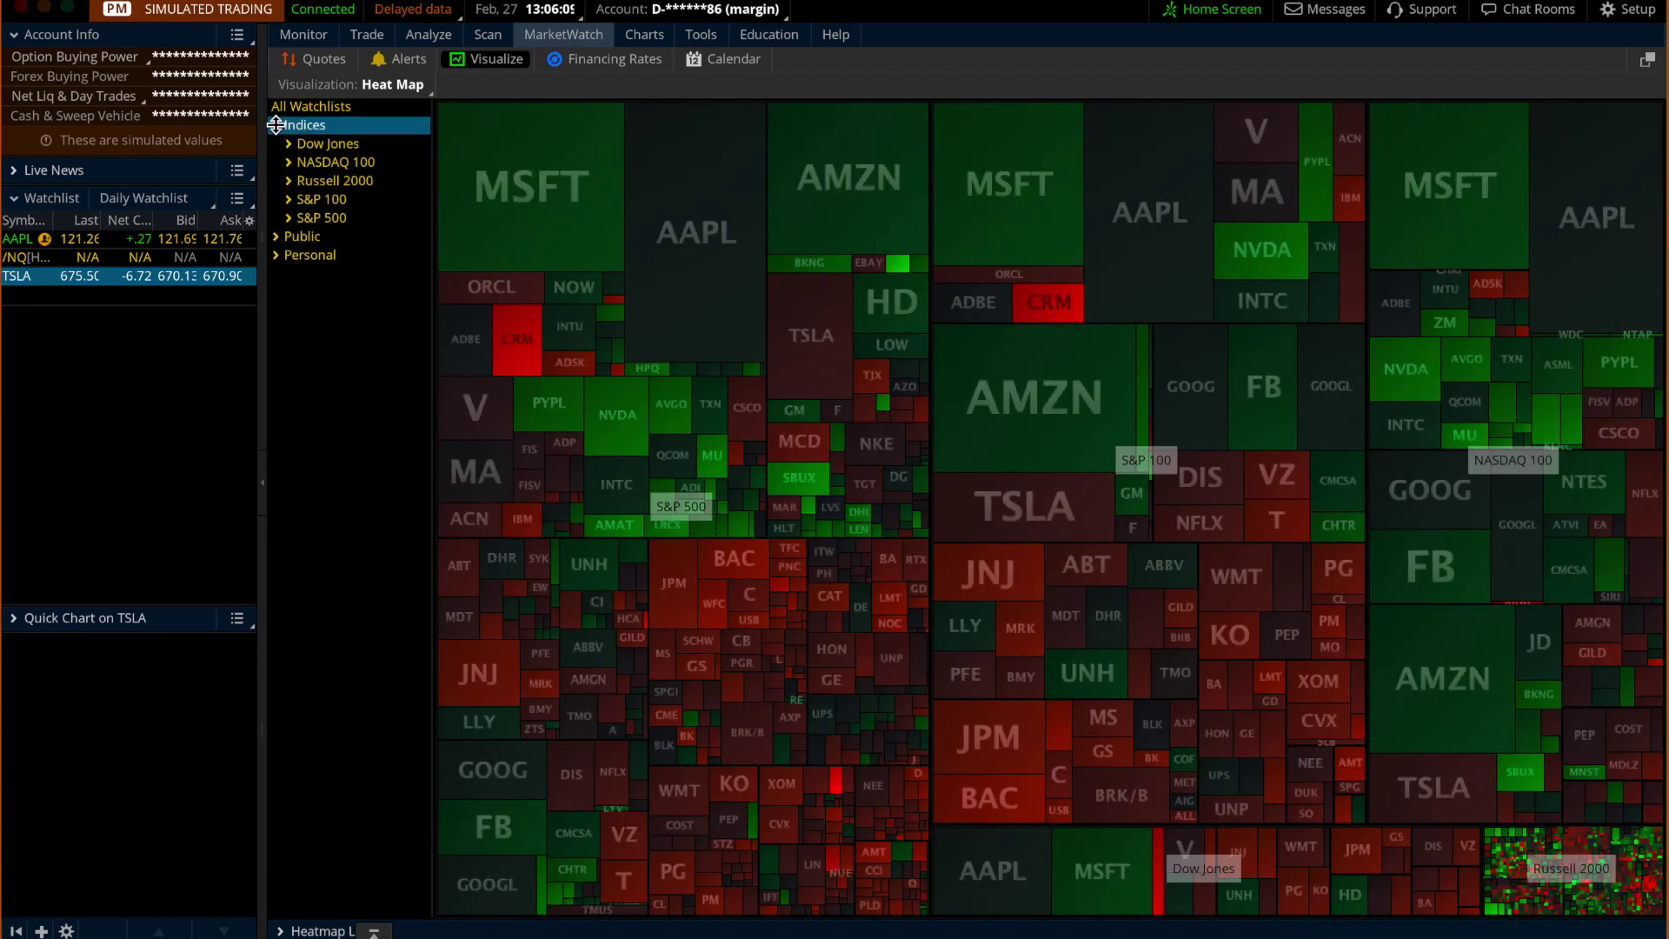
click(275, 125)
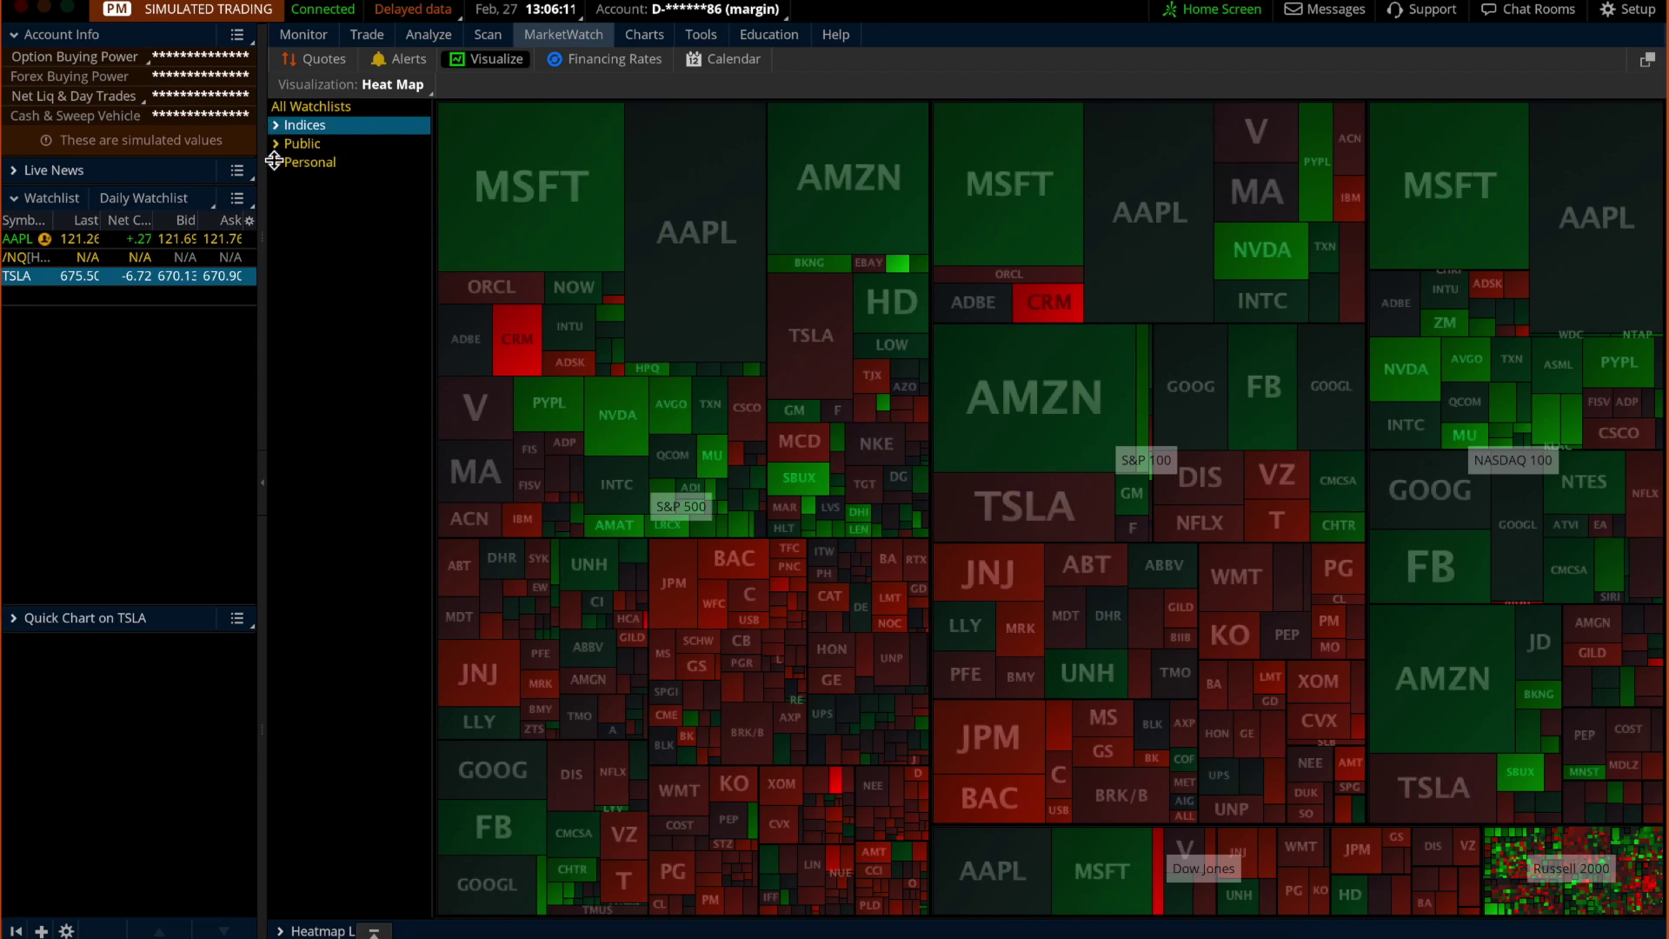
click(276, 144)
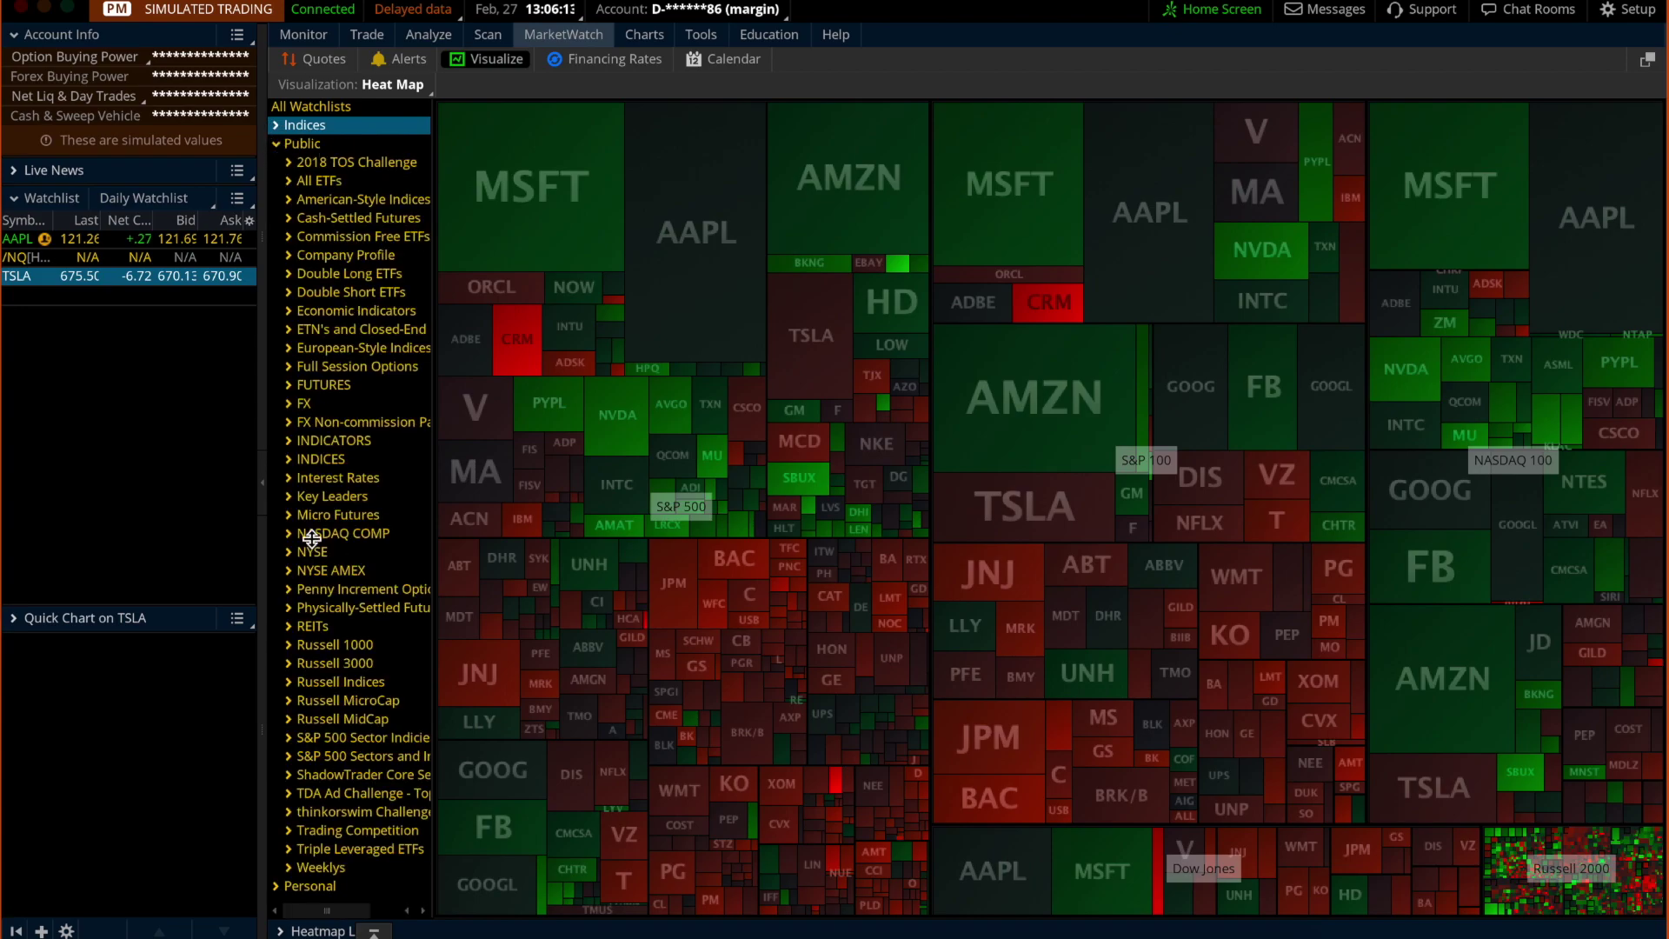
click(276, 144)
click(275, 163)
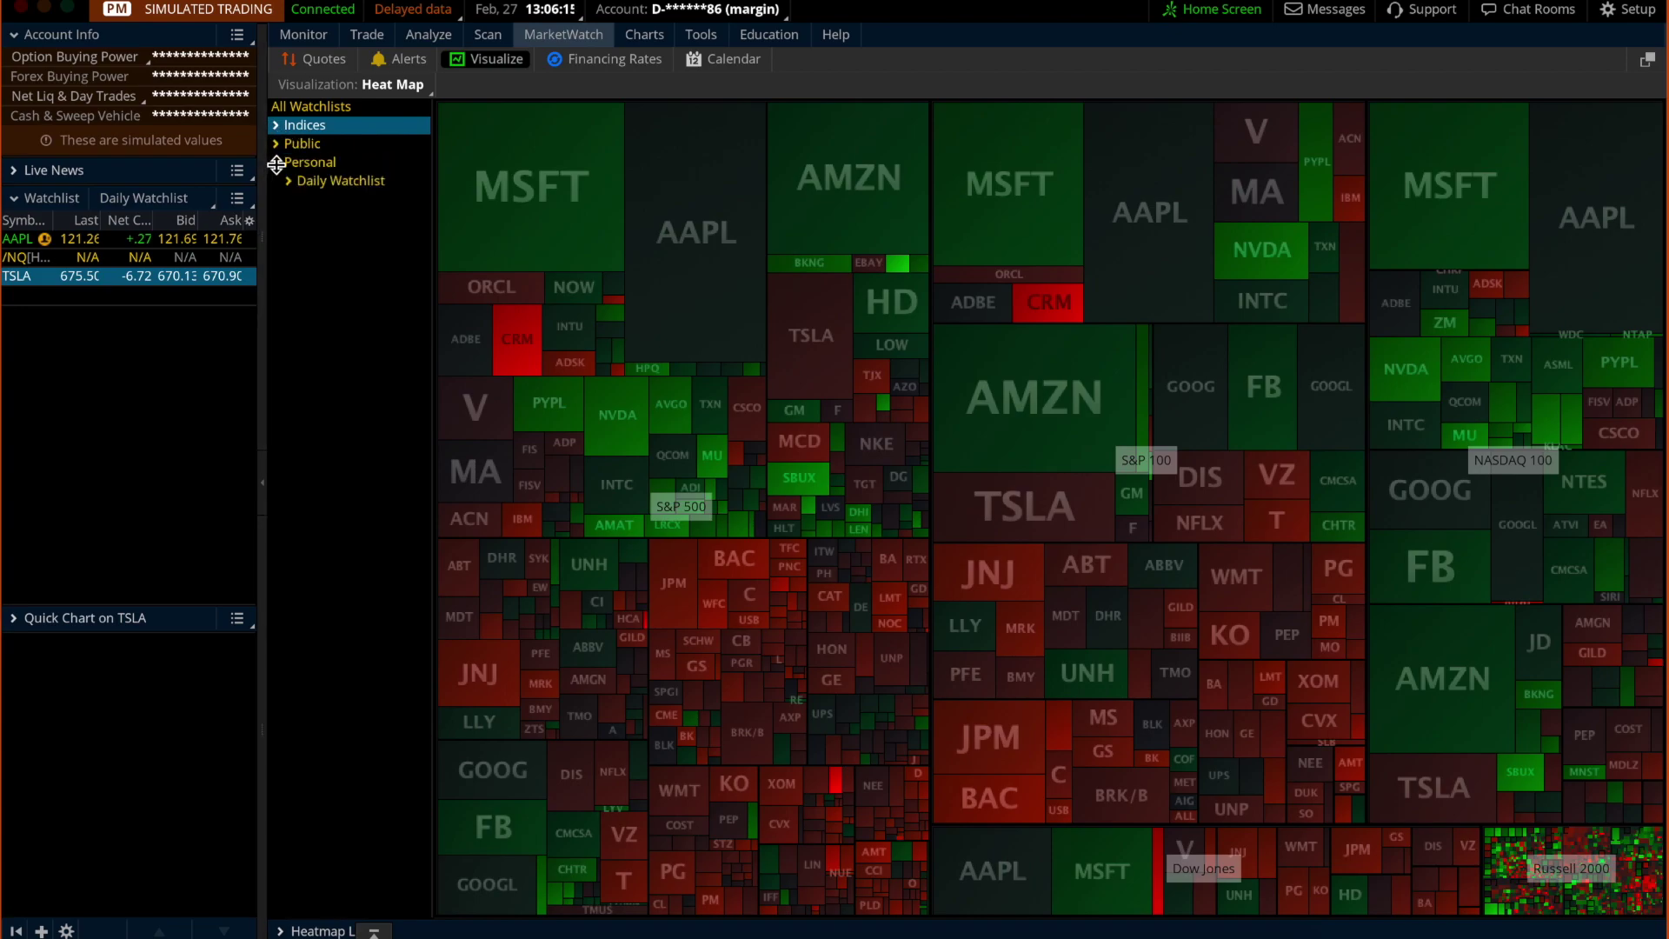
click(276, 163)
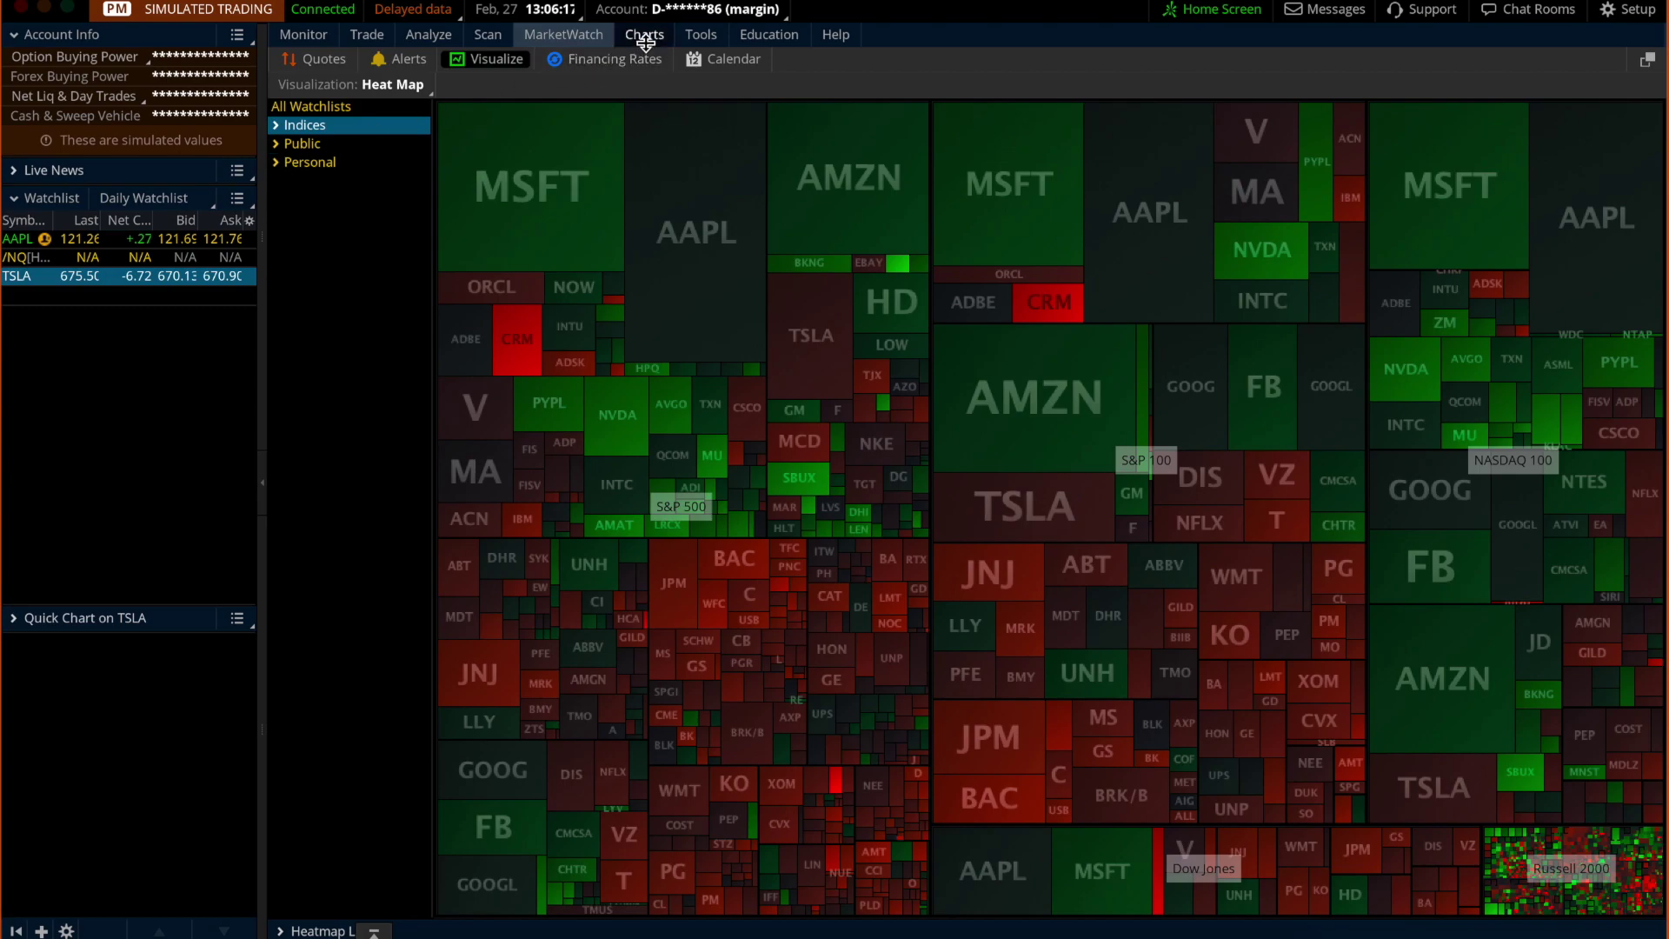
Look over the MarketWatch alerts, event calendar and Indices heat map, and return to the SPY chart
click(614, 63)
click(400, 58)
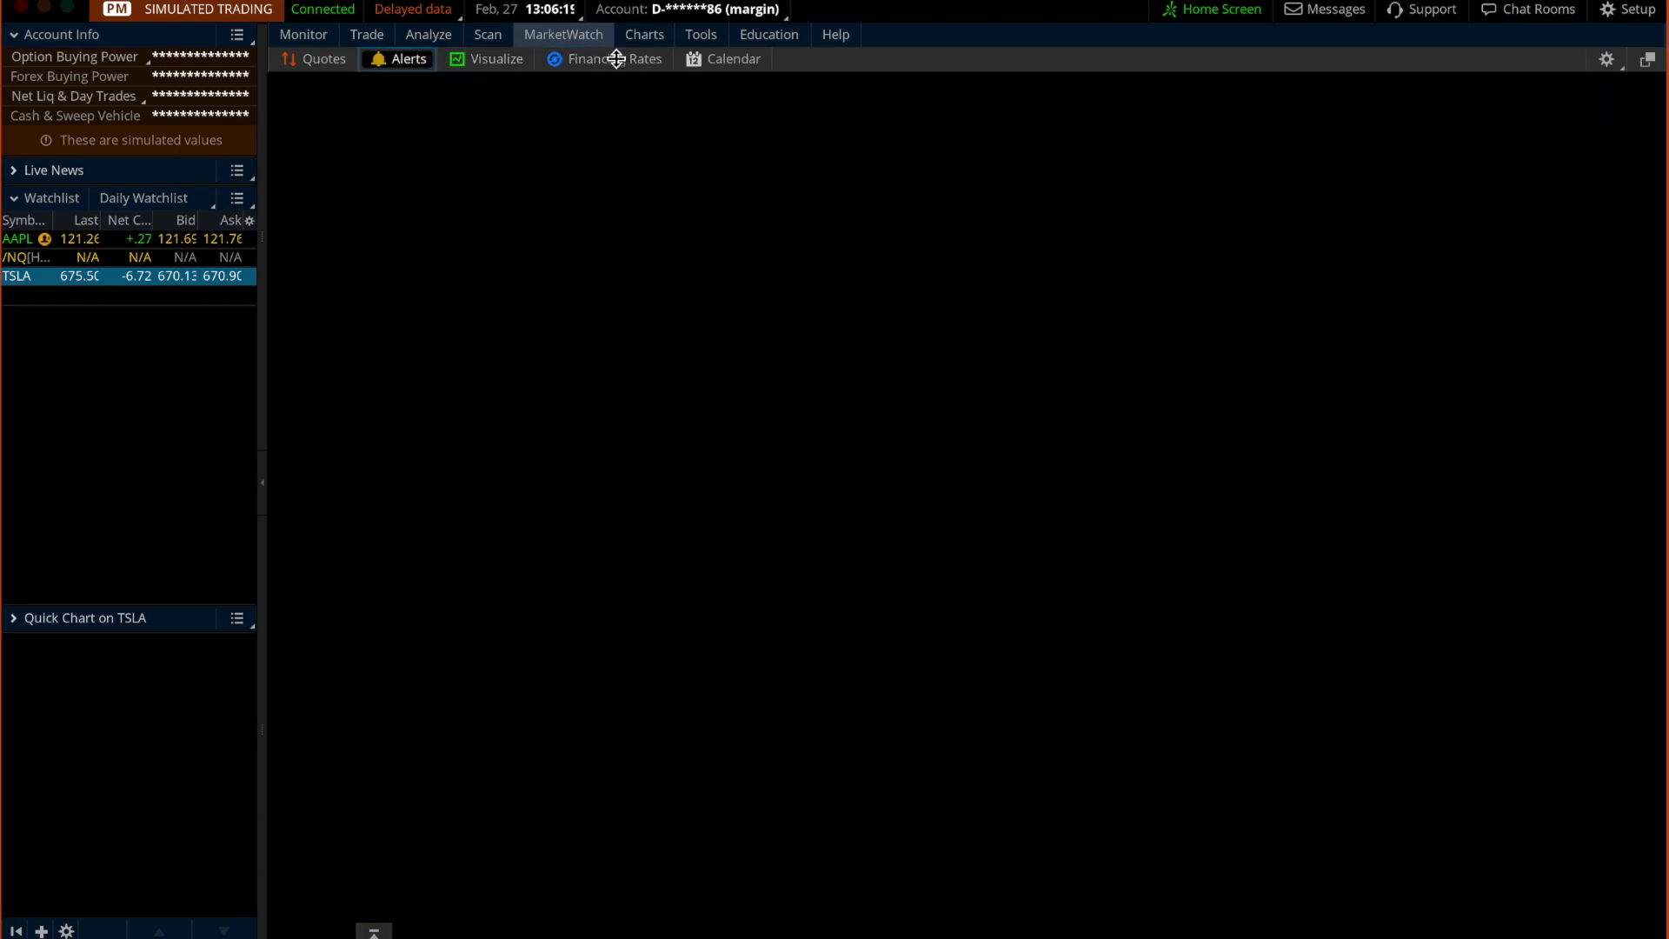
click(727, 59)
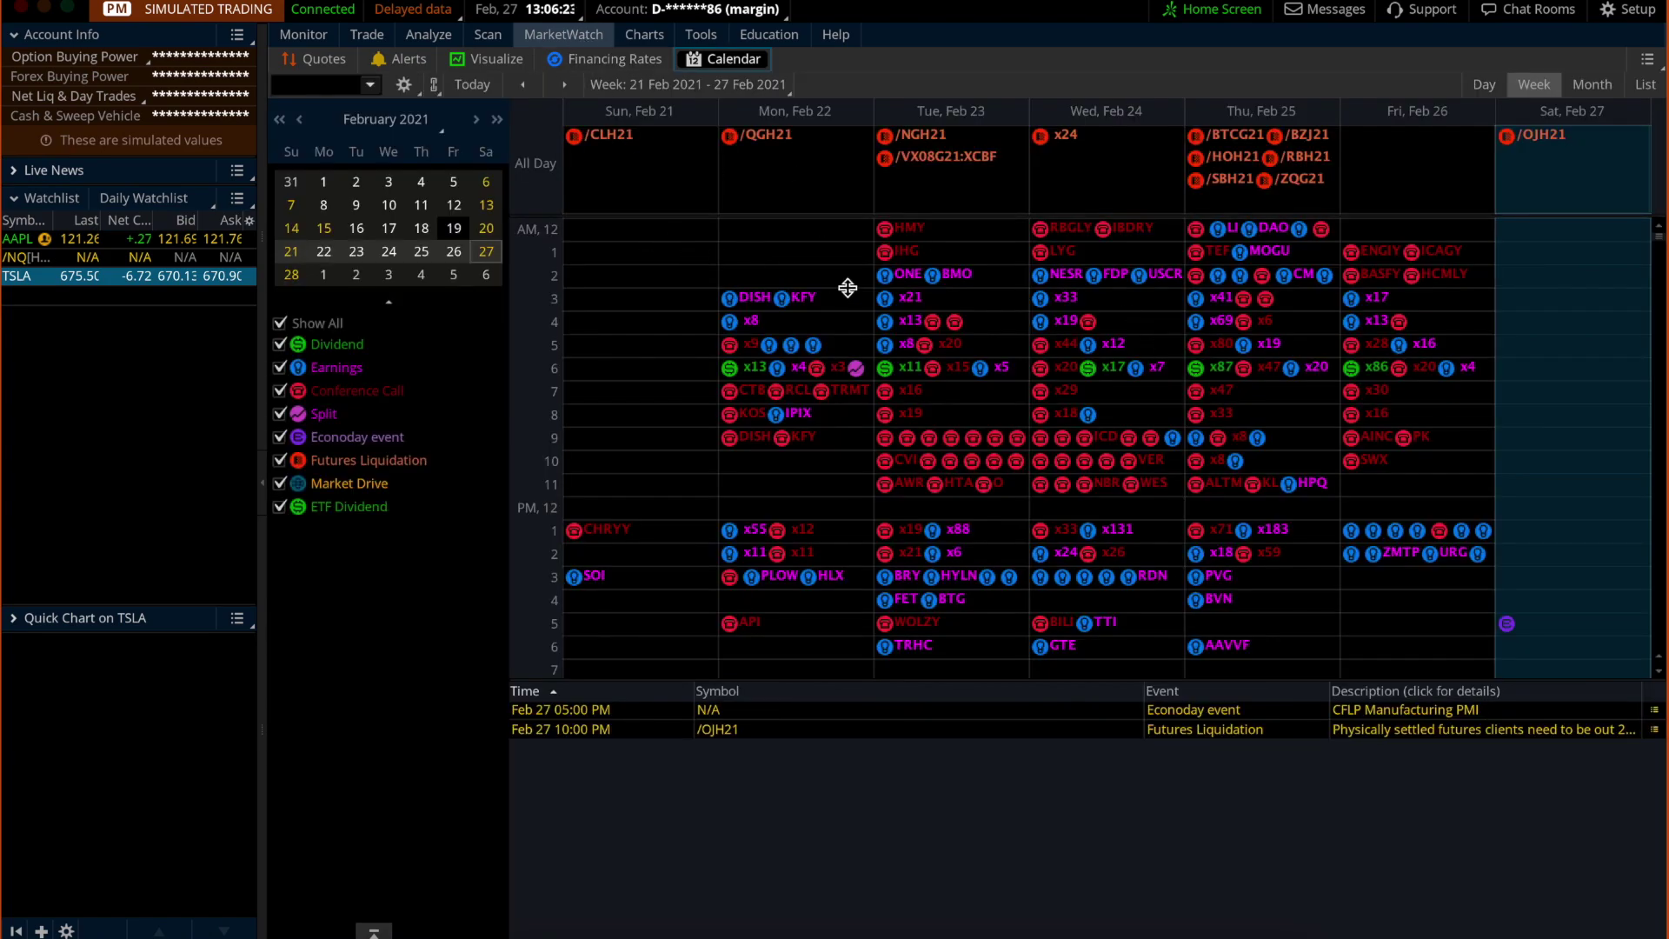
click(487, 58)
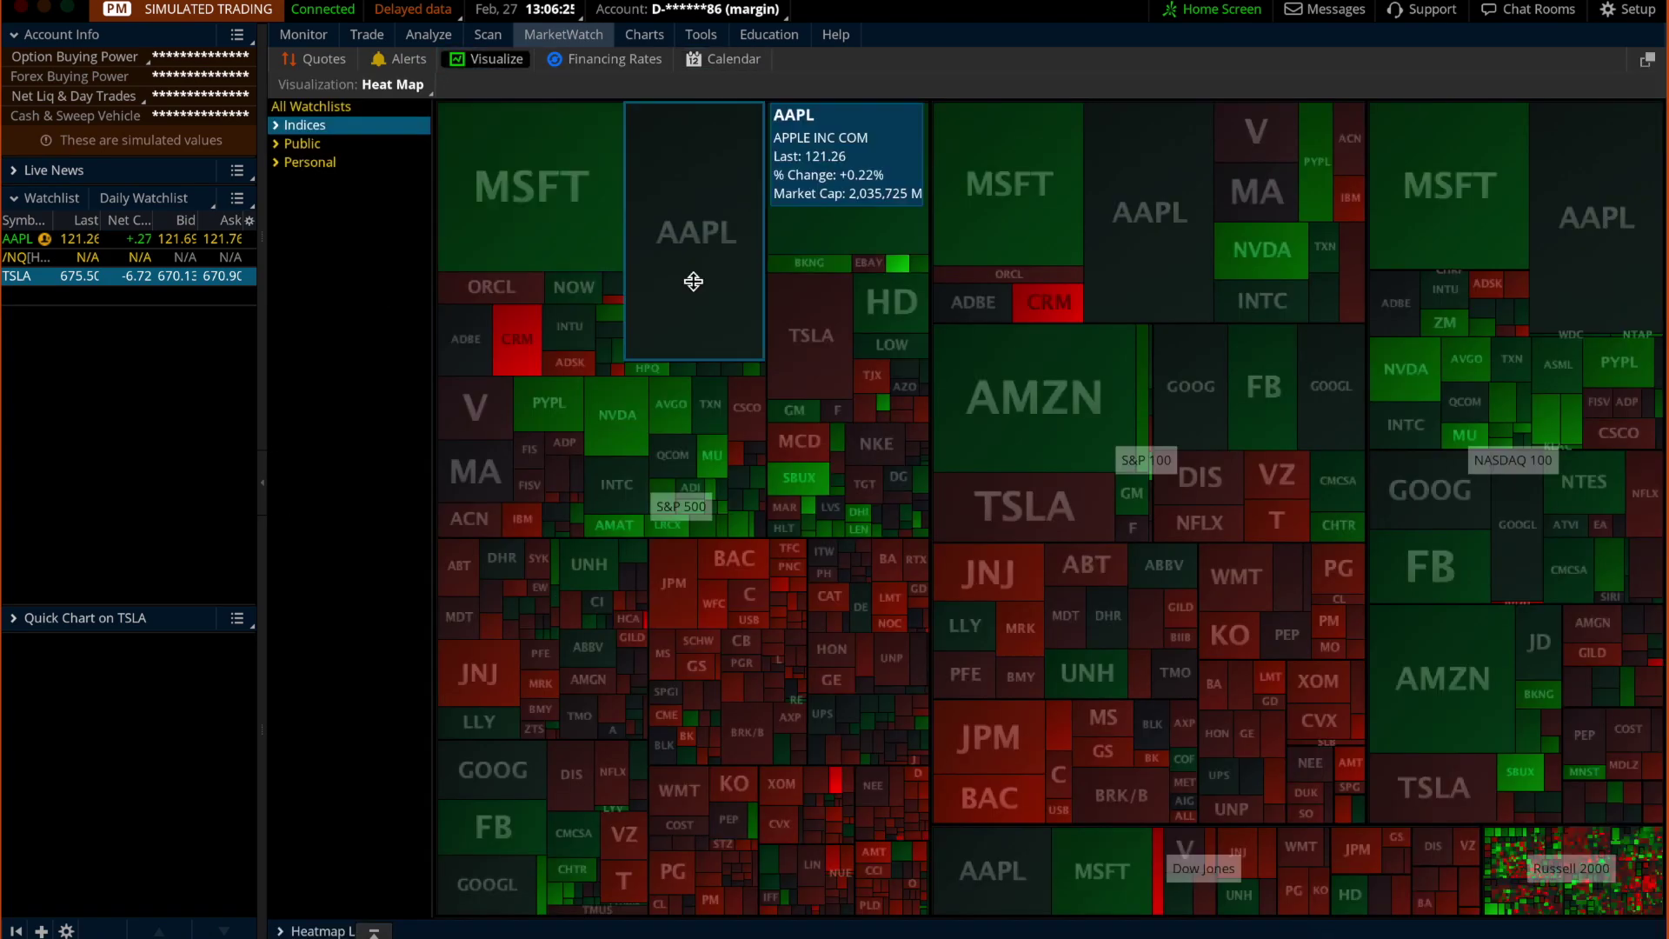
click(635, 38)
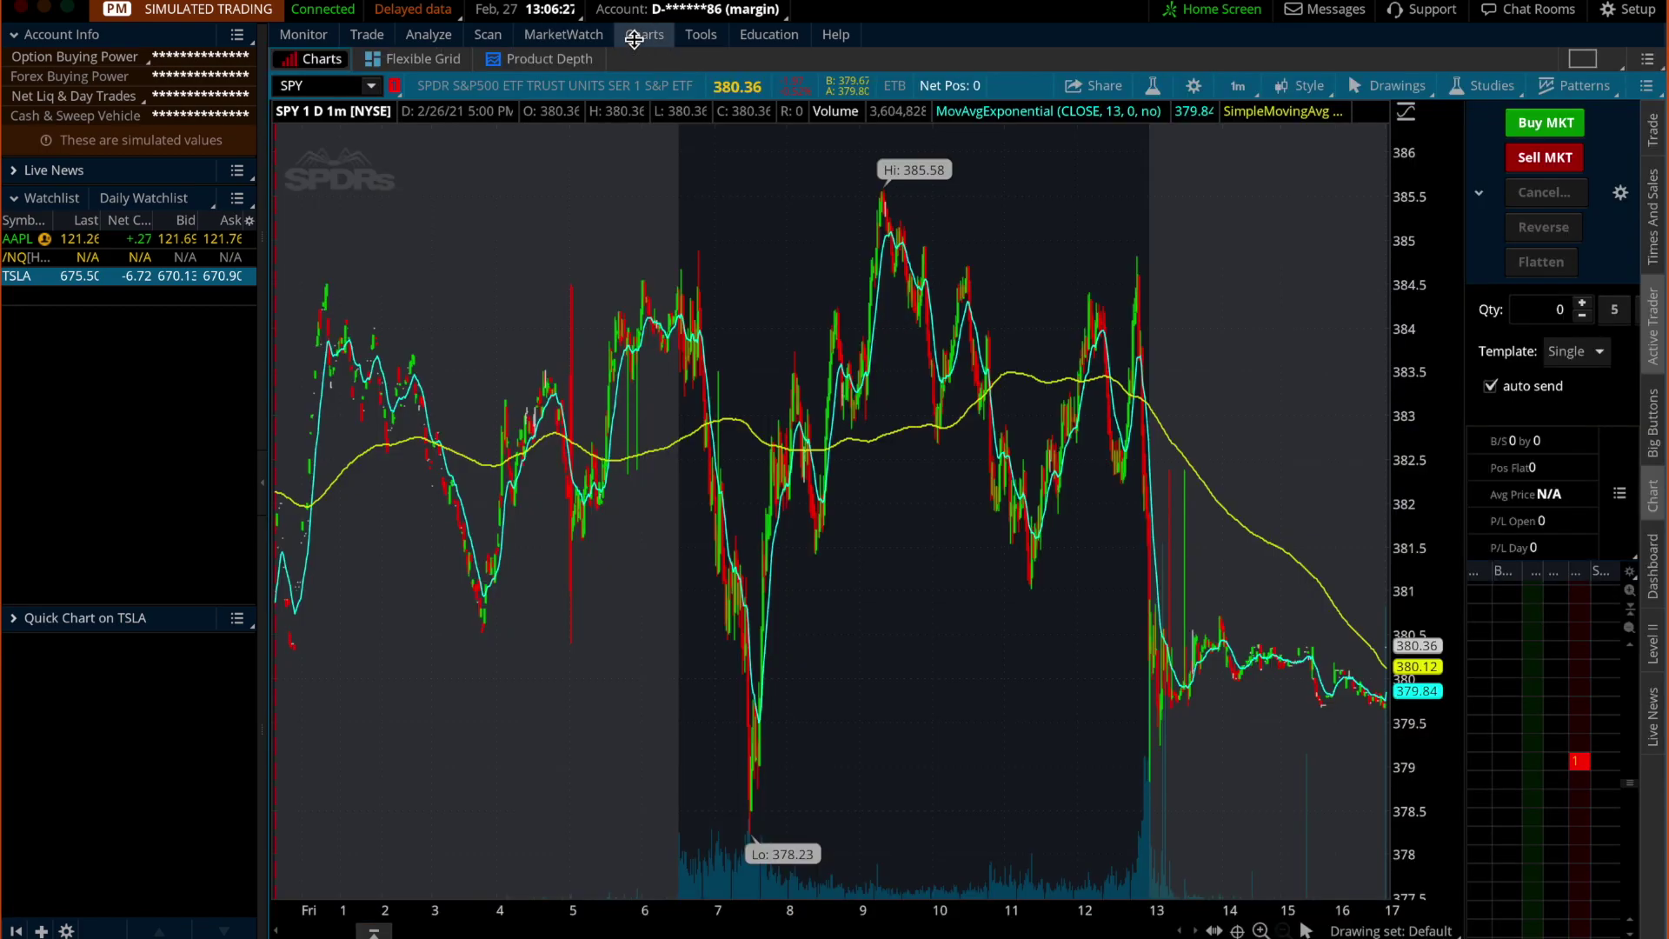